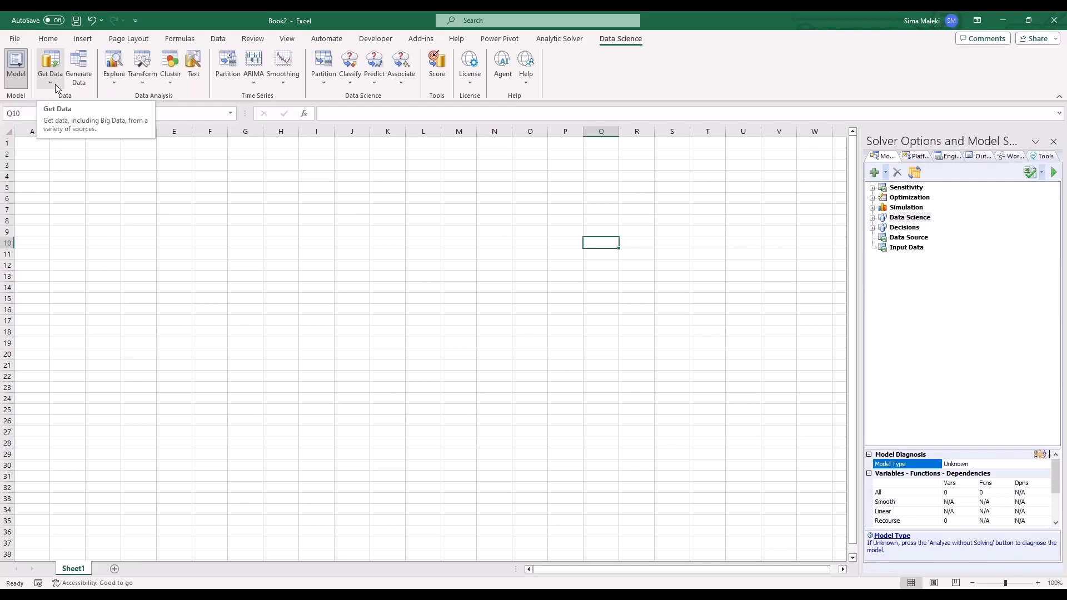
- Review the available data import, exploration, transformation, clustering and time series methods of the Data Science add-in
left_click(55, 84)
mouse_move(53, 204)
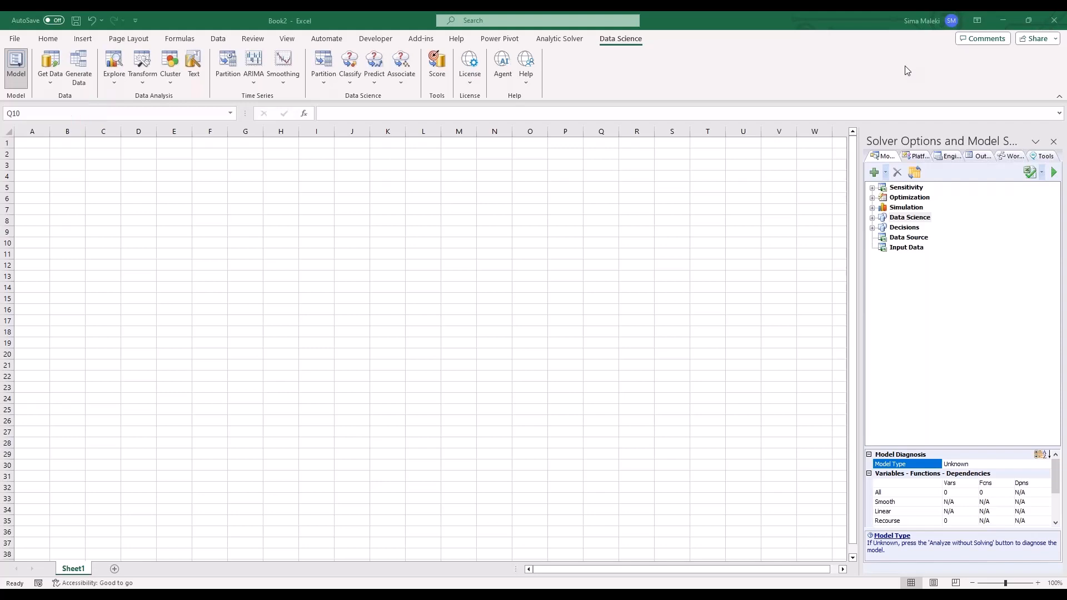
left_click(118, 81)
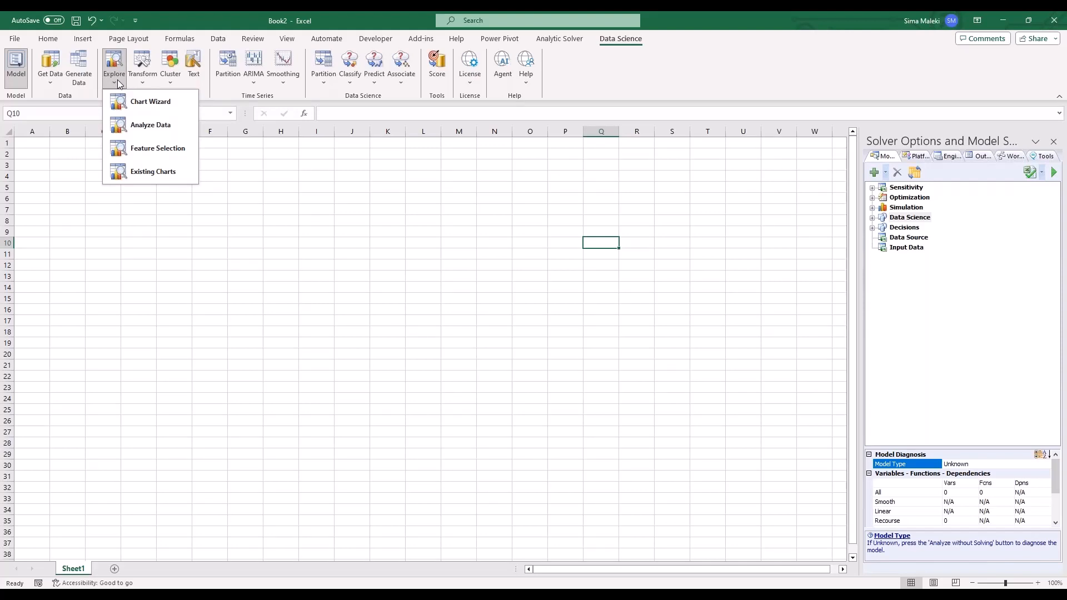
left_click(144, 78)
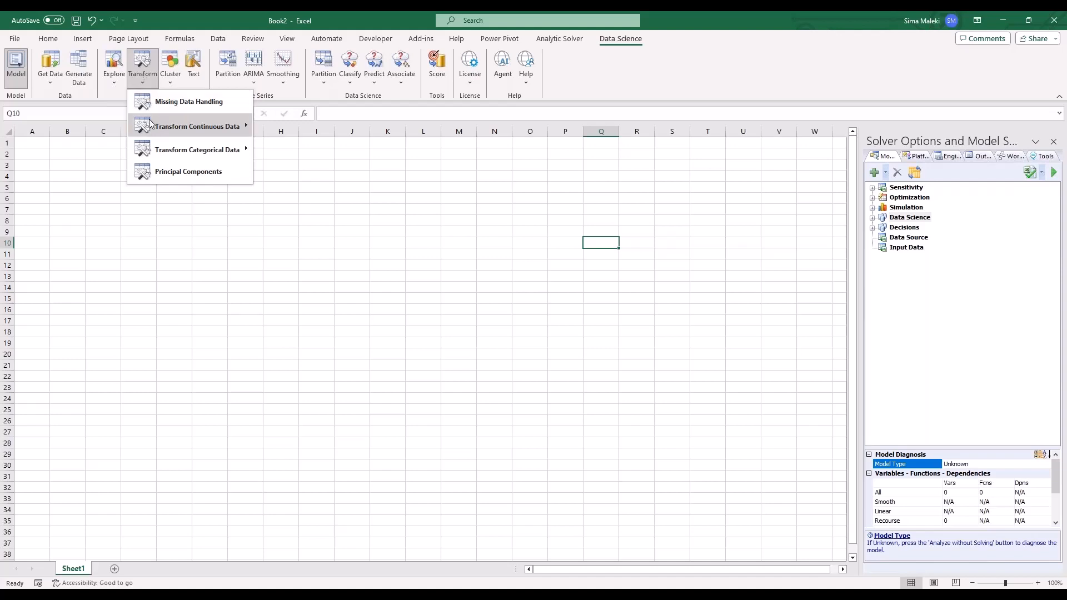
mouse_move(151, 124)
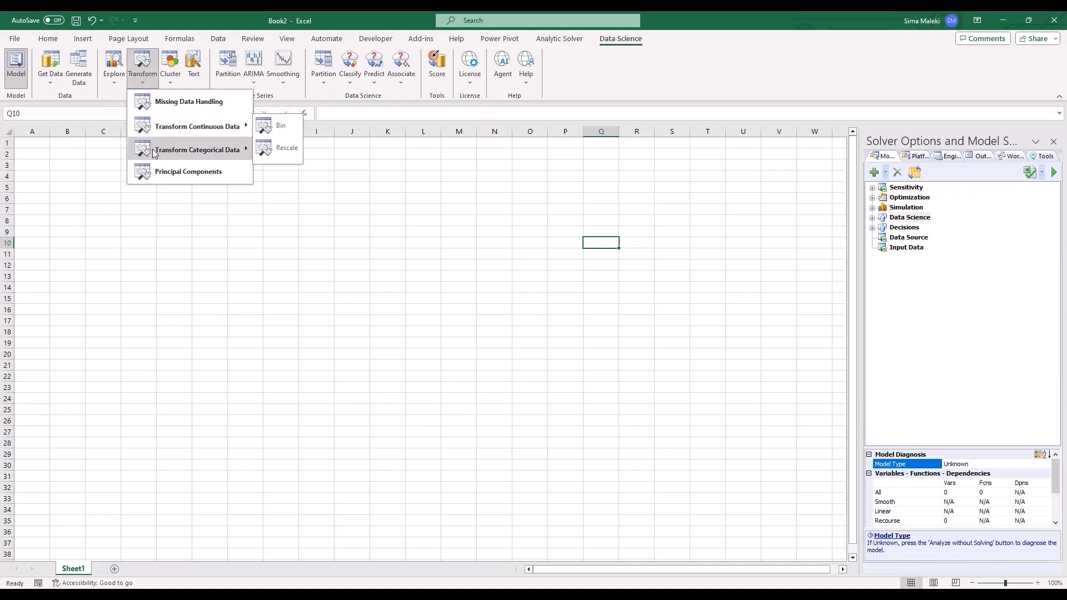
mouse_move(155, 154)
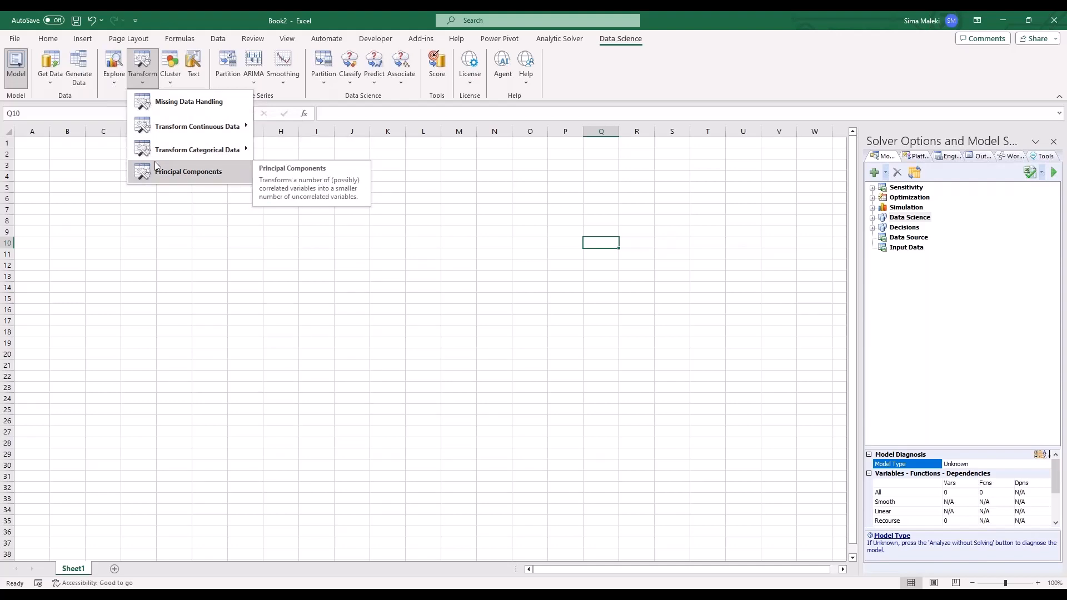
left_click(170, 79)
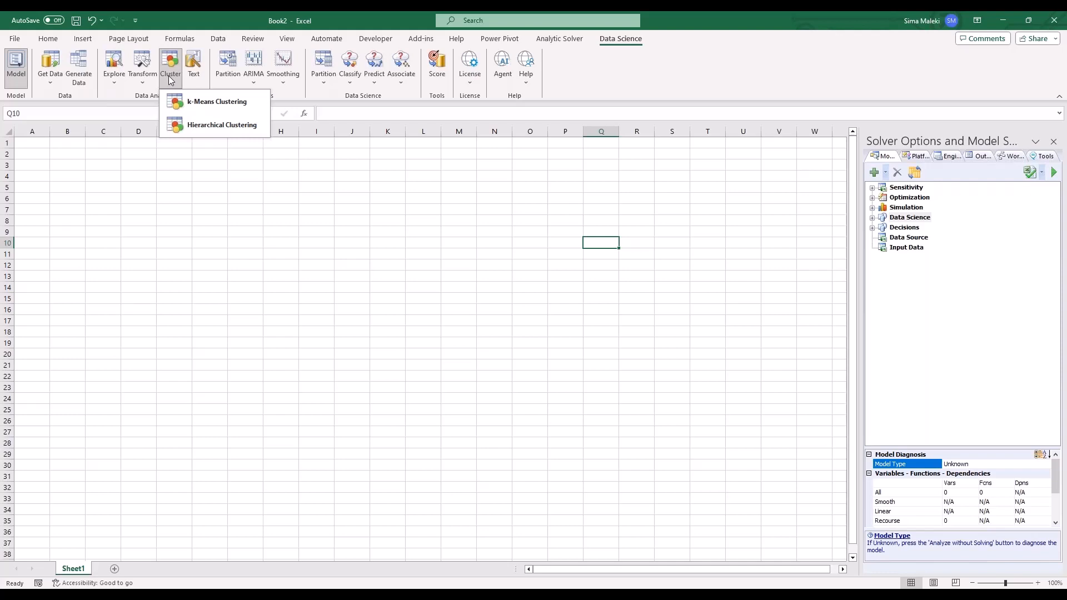
left_click(137, 101)
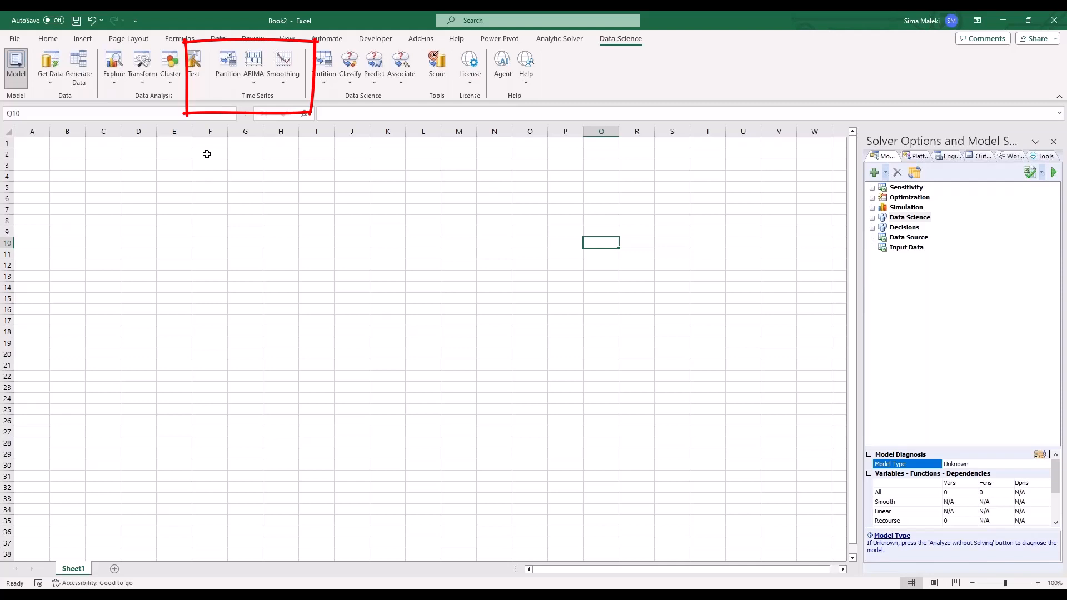
left_click(252, 81)
left_click(272, 81)
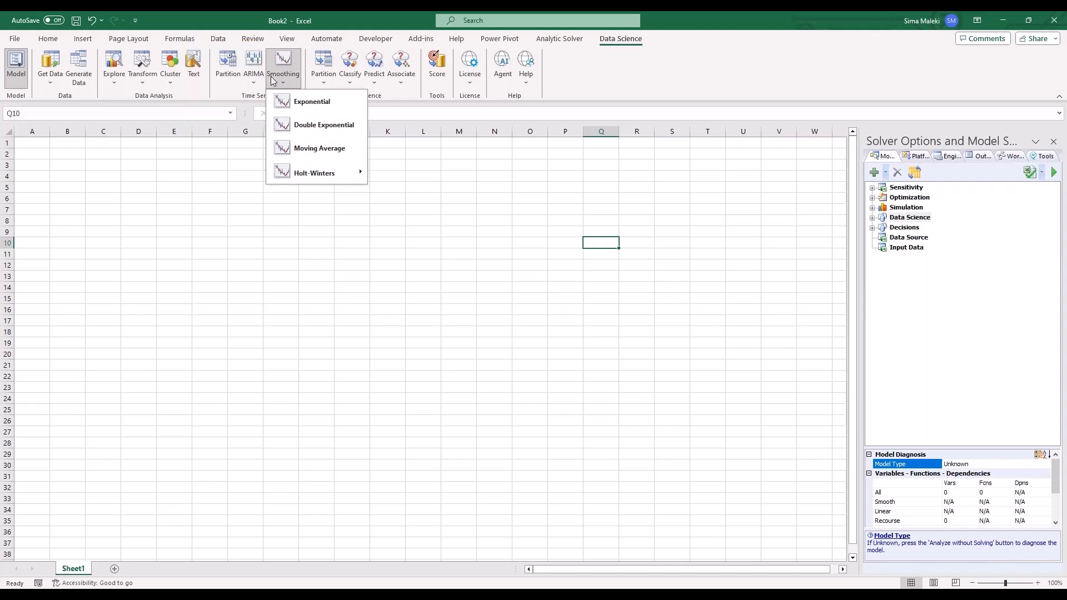
left_click(388, 95)
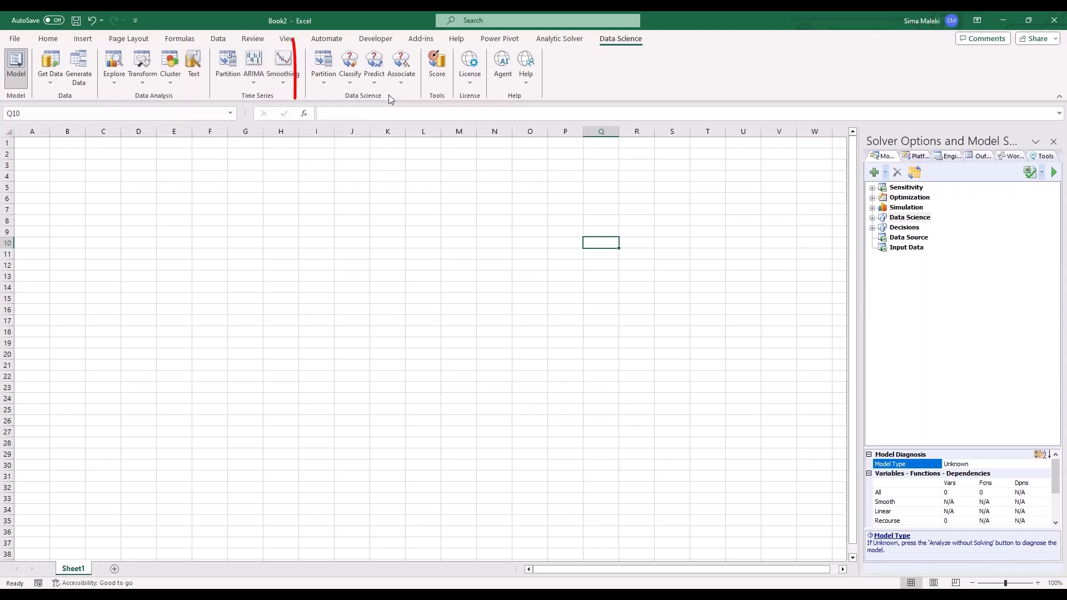
- Compare the available partitioning, classification, prediction and association methods, including the ensemble variants for classification and prediction
left_click(321, 84)
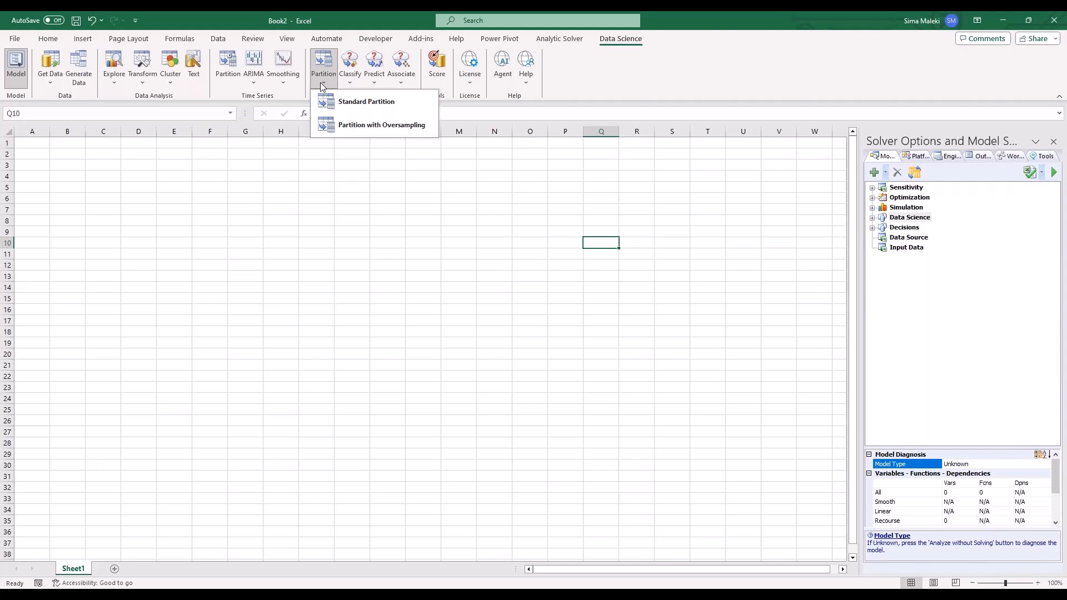
left_click(356, 84)
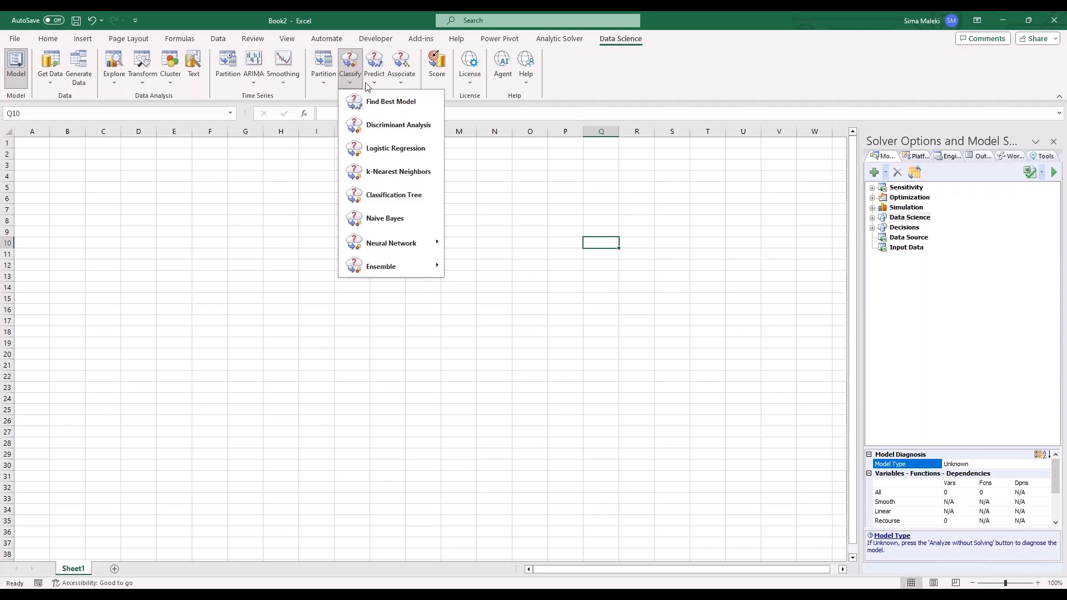
left_click(365, 82)
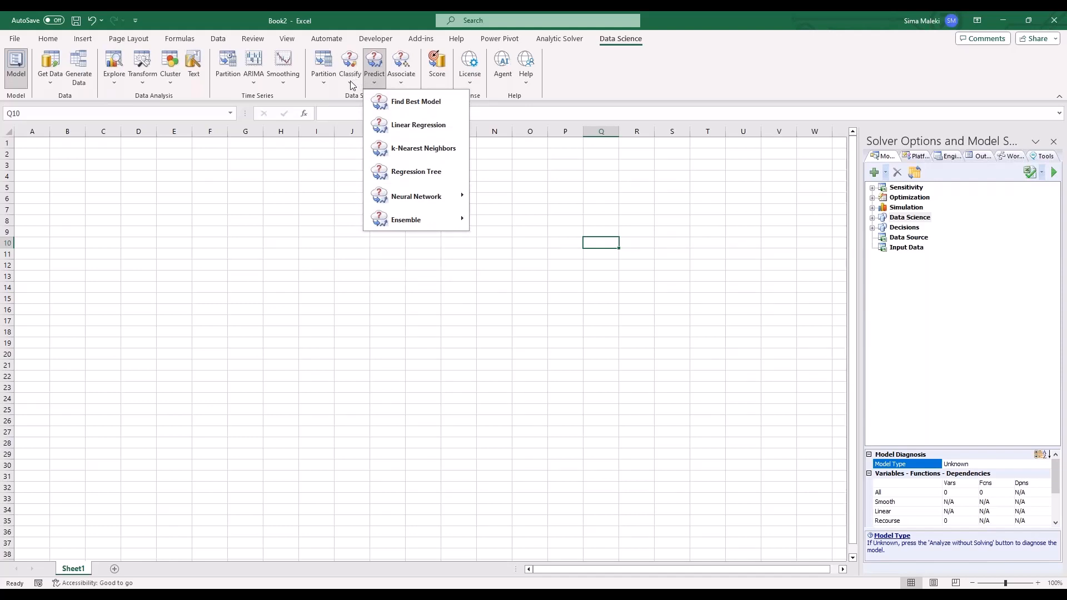
left_click(353, 84)
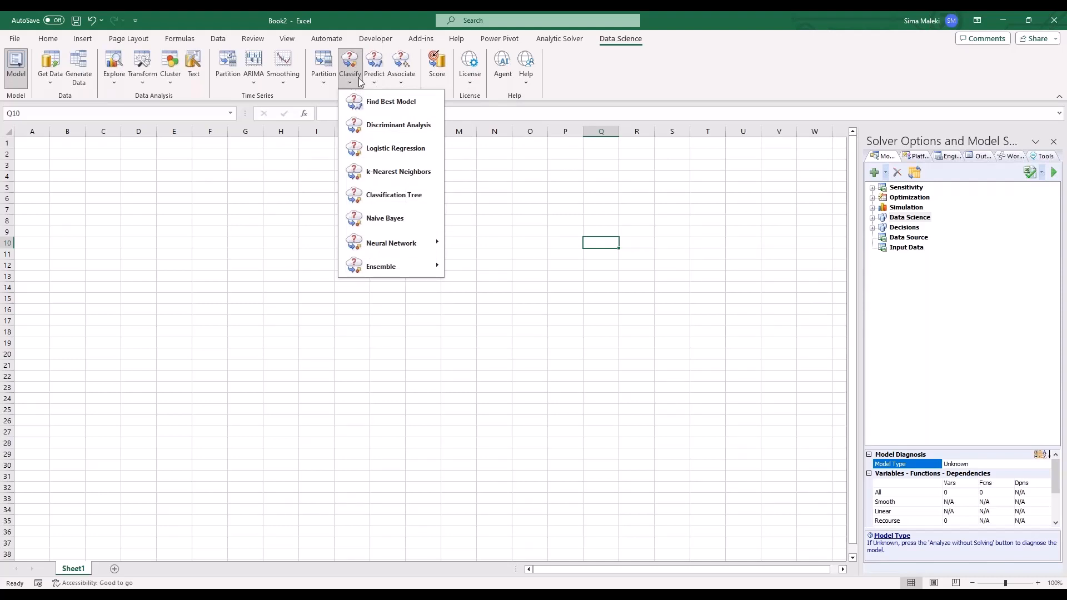
left_click(376, 83)
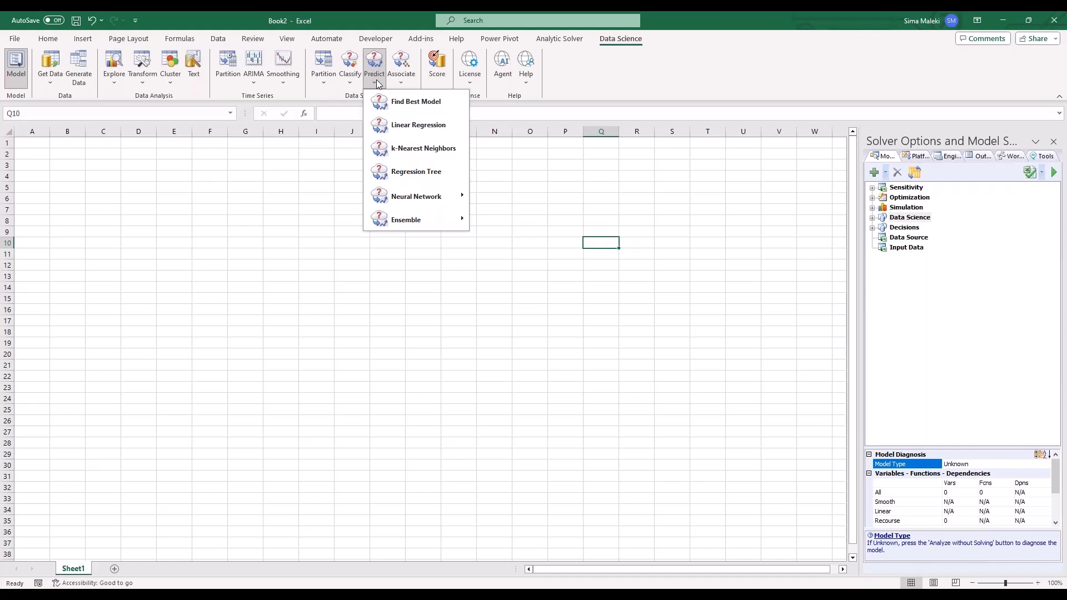
left_click(346, 82)
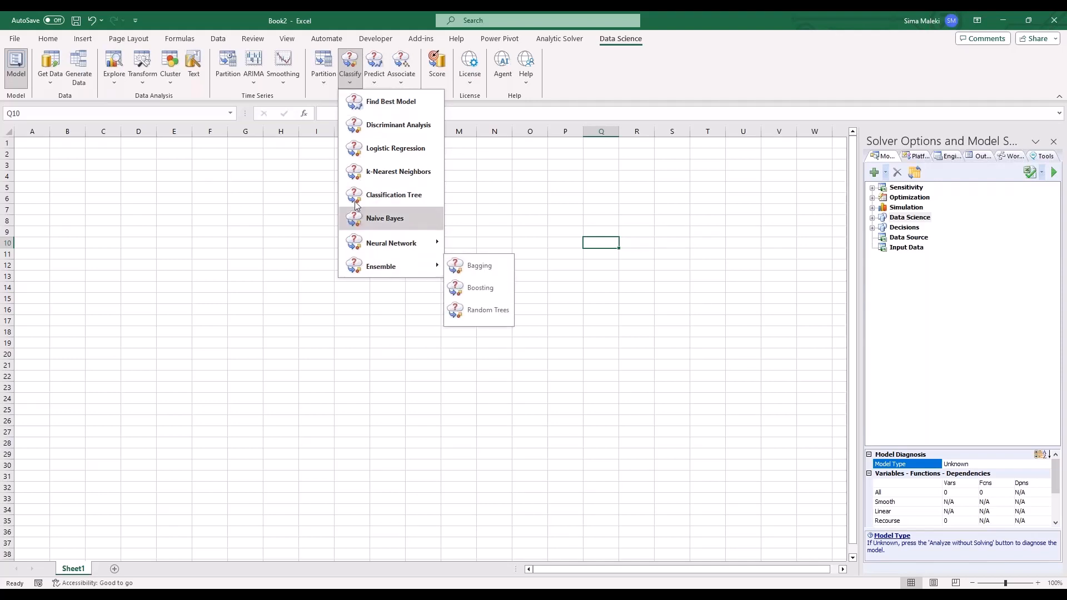
left_click(374, 78)
mouse_move(389, 219)
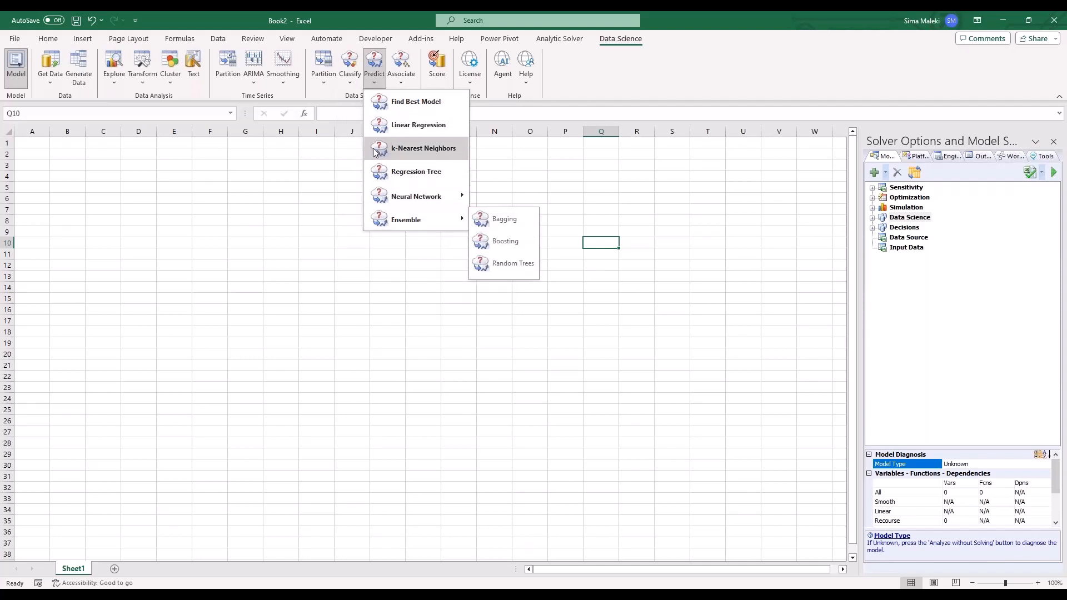
left_click(351, 98)
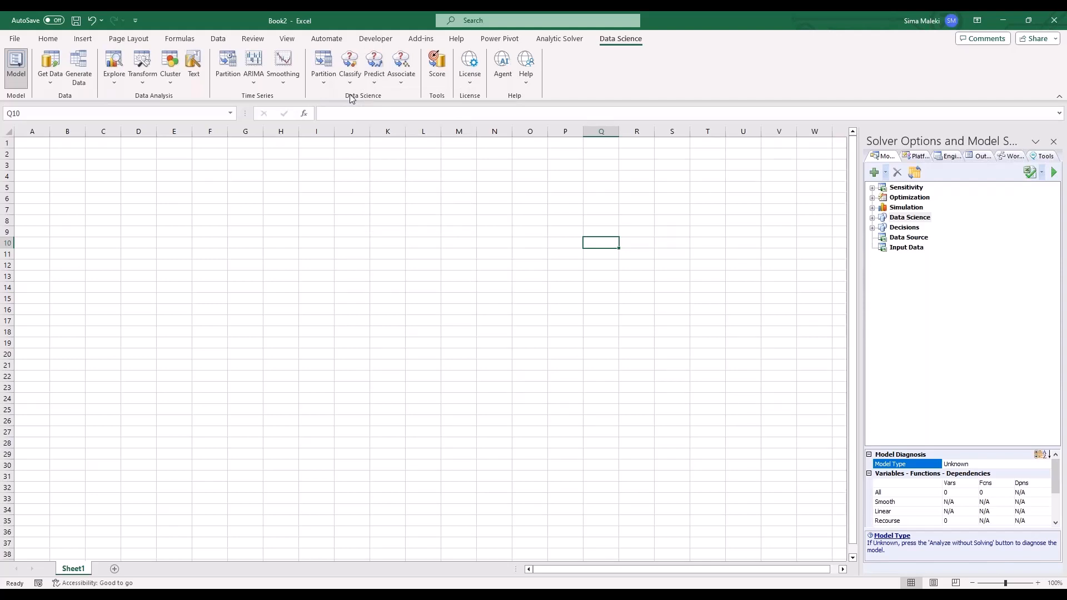
left_click(350, 80)
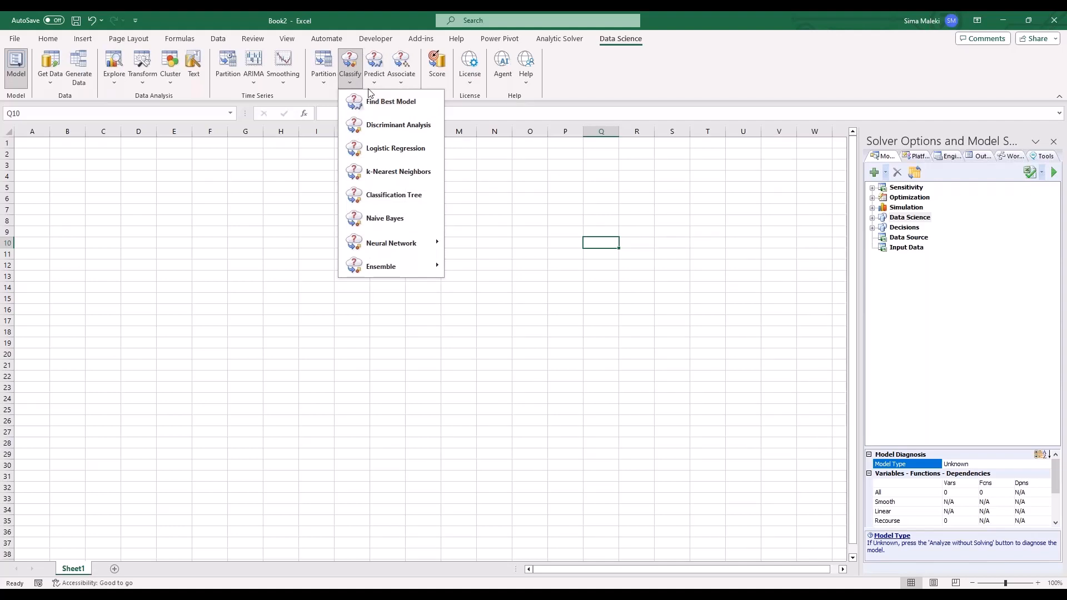
left_click(374, 80)
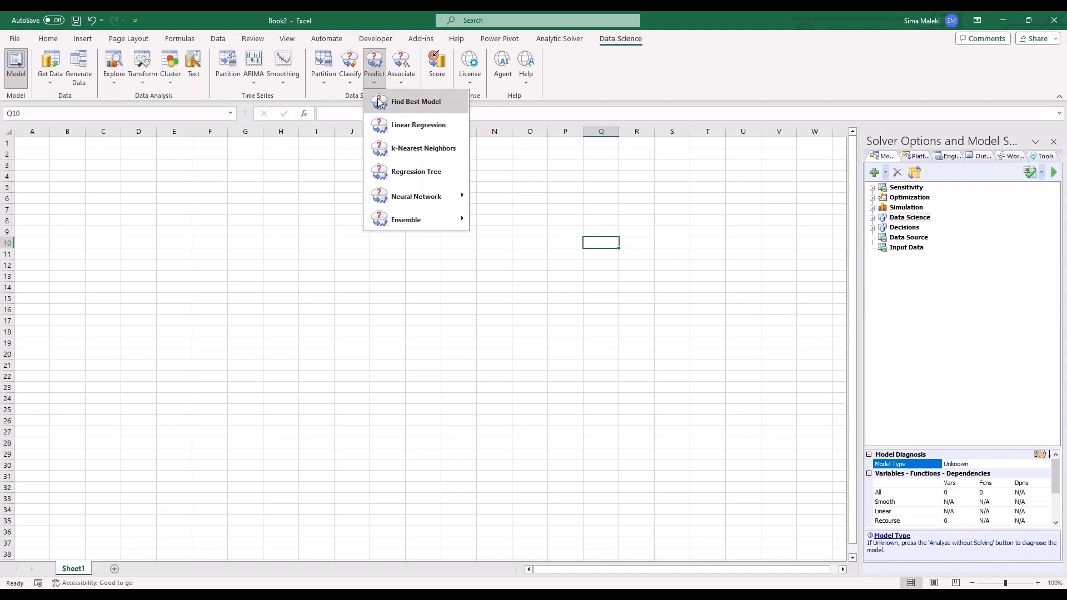
left_click(413, 89)
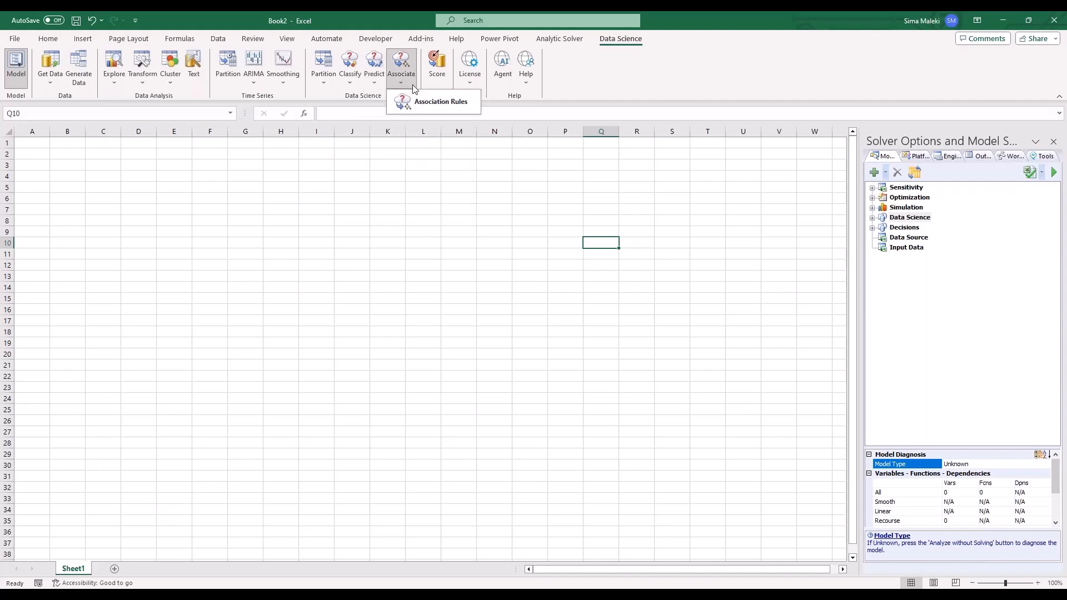
left_click(566, 71)
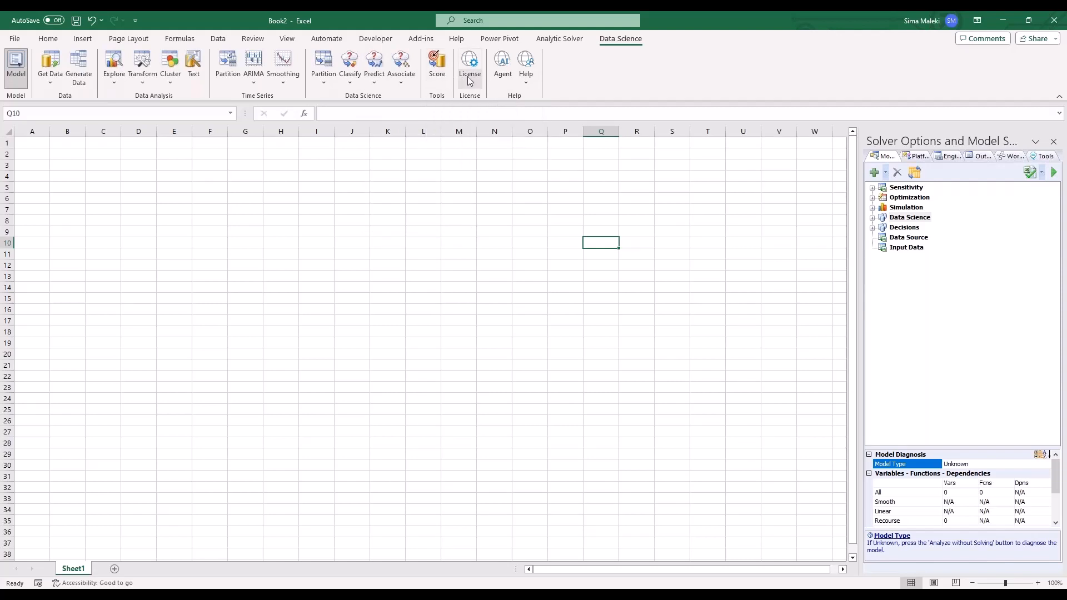
- Open the Analytic Solver AI Agent to view its example questions, features and limitations, and close it
left_click(502, 68)
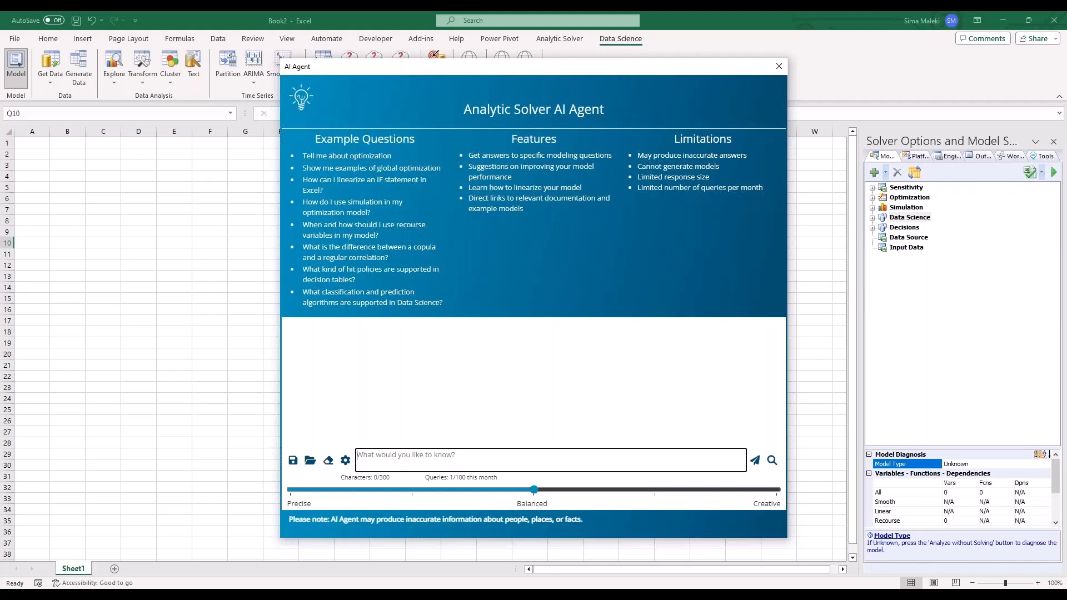
left_click(779, 67)
left_click(552, 189)
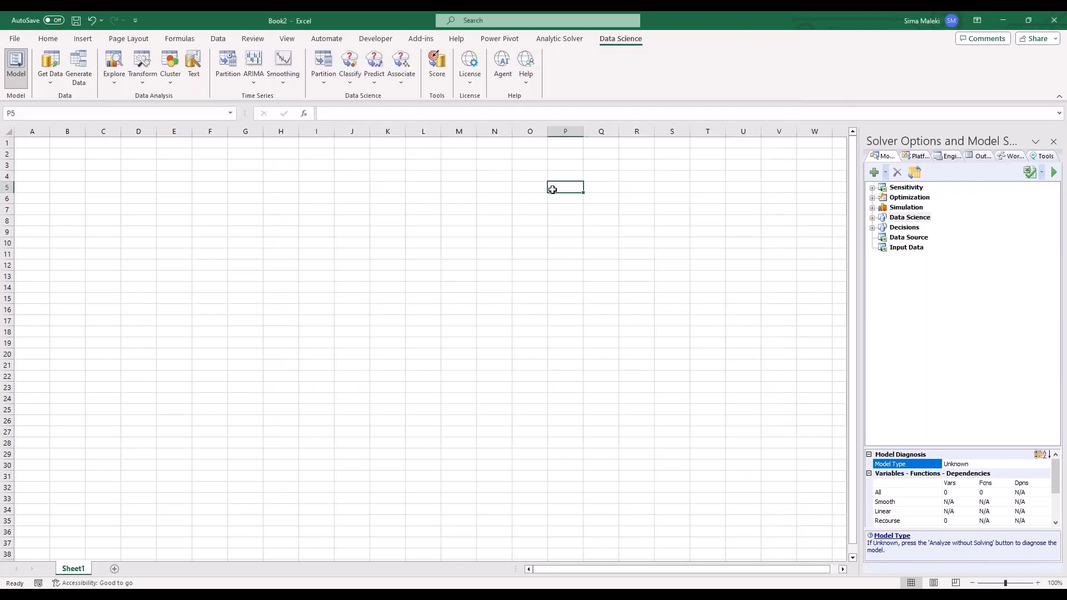
- Open the Heart Failure Clinical Records dataset from the Forecasting / Data Science example models in the Help Center
left_click(530, 77)
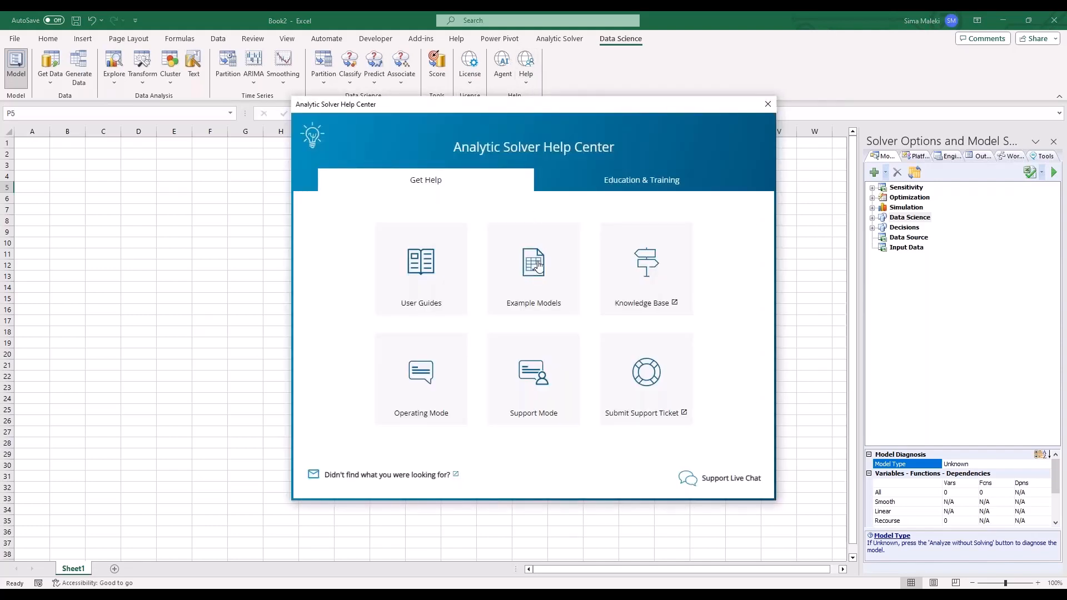
left_click(537, 265)
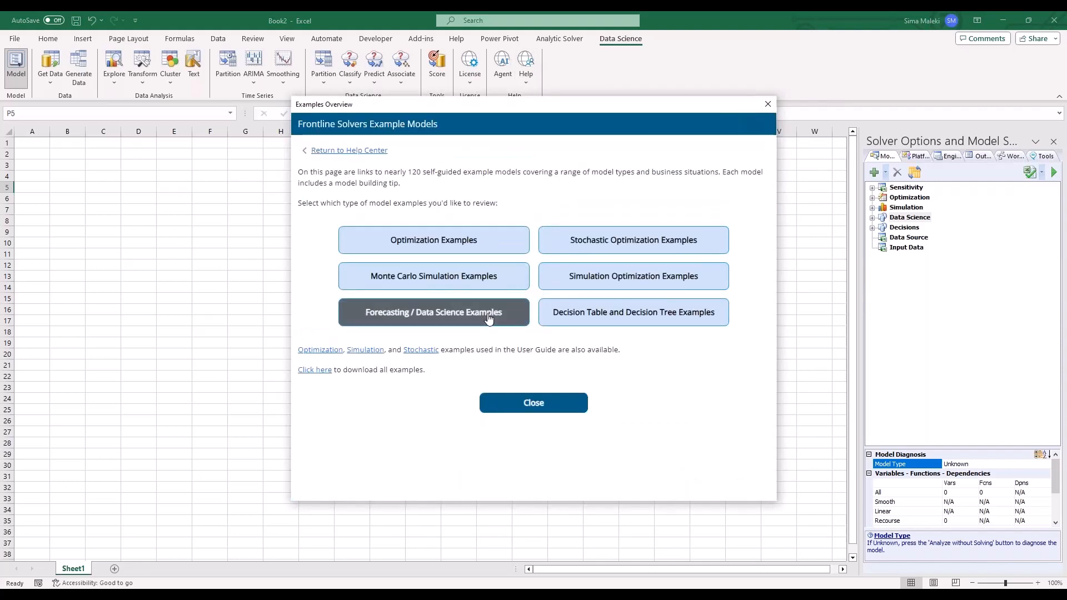
left_click(487, 318)
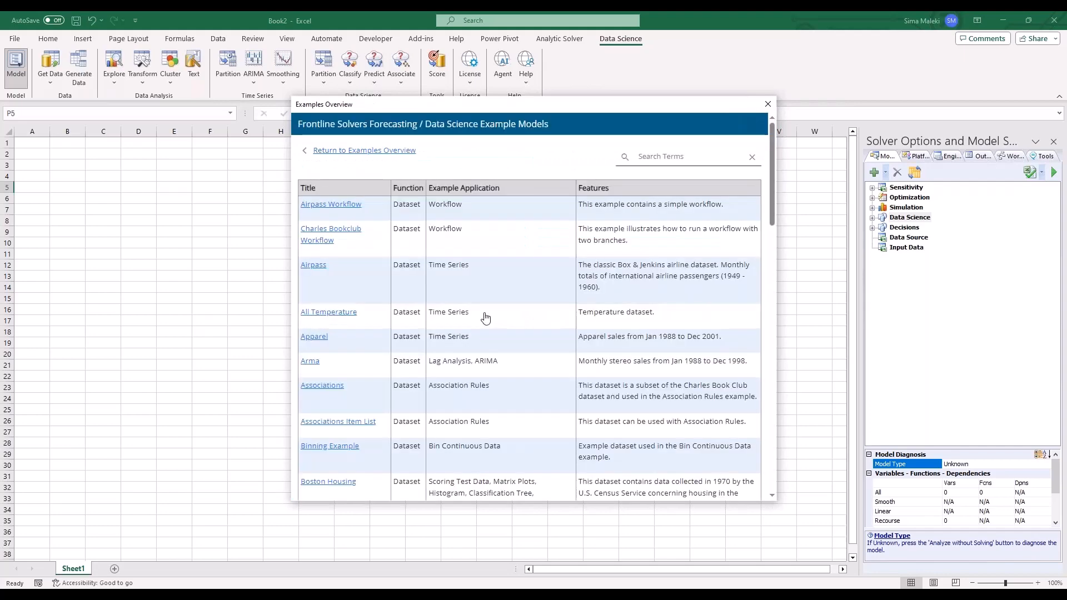
scroll(485, 318, "down", 15)
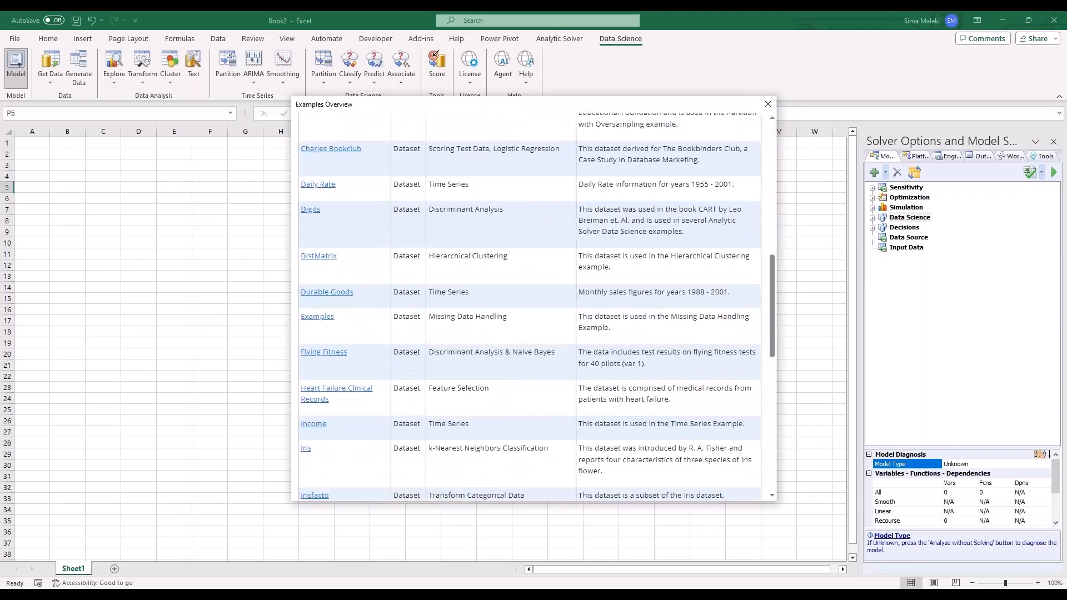
scroll(350, 428, "up", 2)
scroll(351, 428, "down", 4)
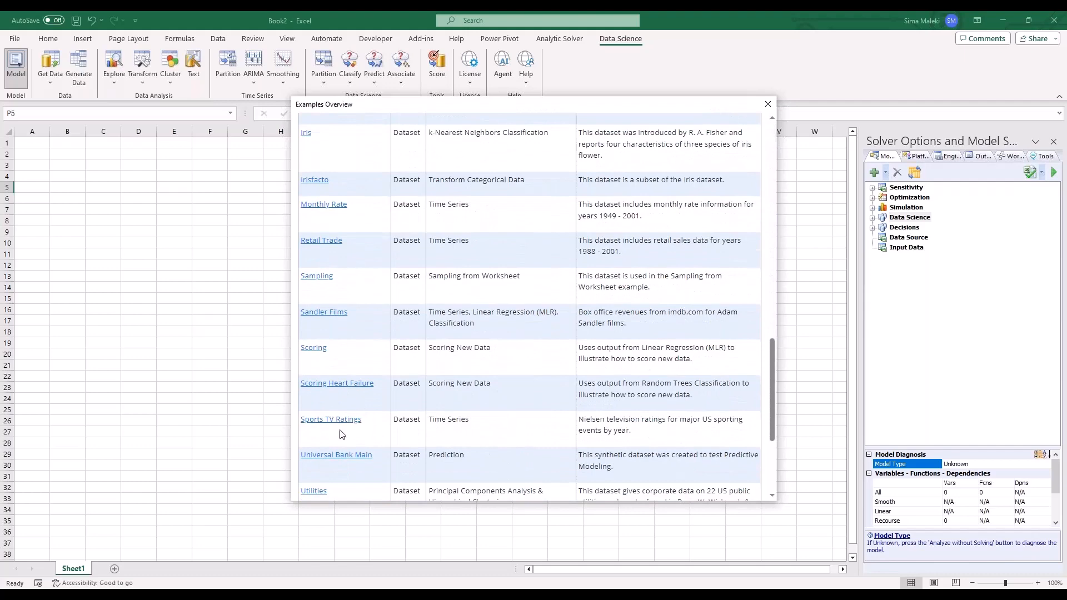
scroll(352, 425, "down", 1)
scroll(352, 425, "down", 3)
scroll(352, 428, "up", 5)
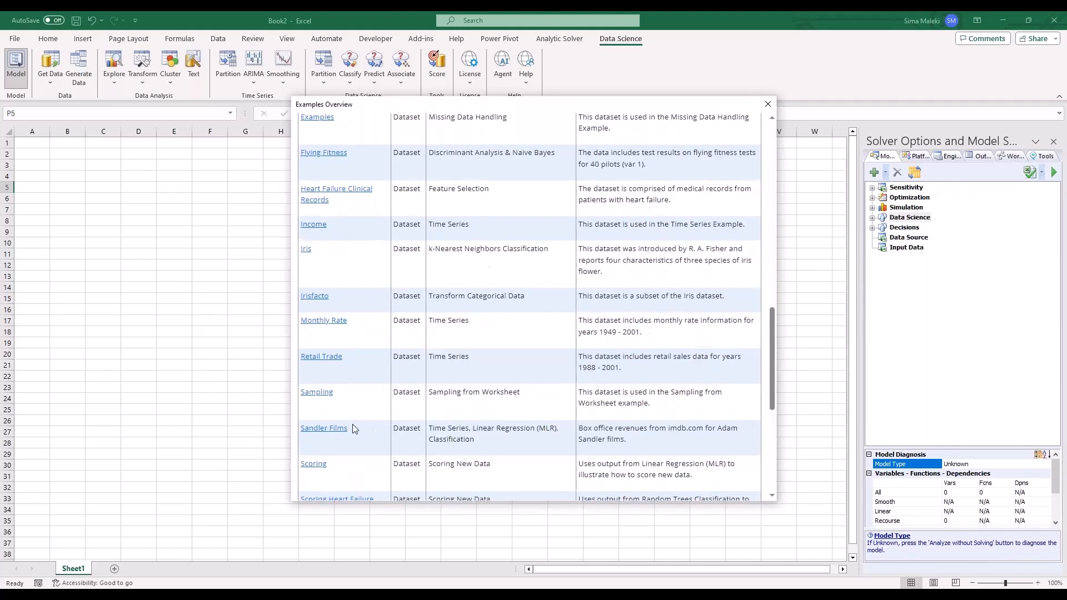
left_click(320, 144)
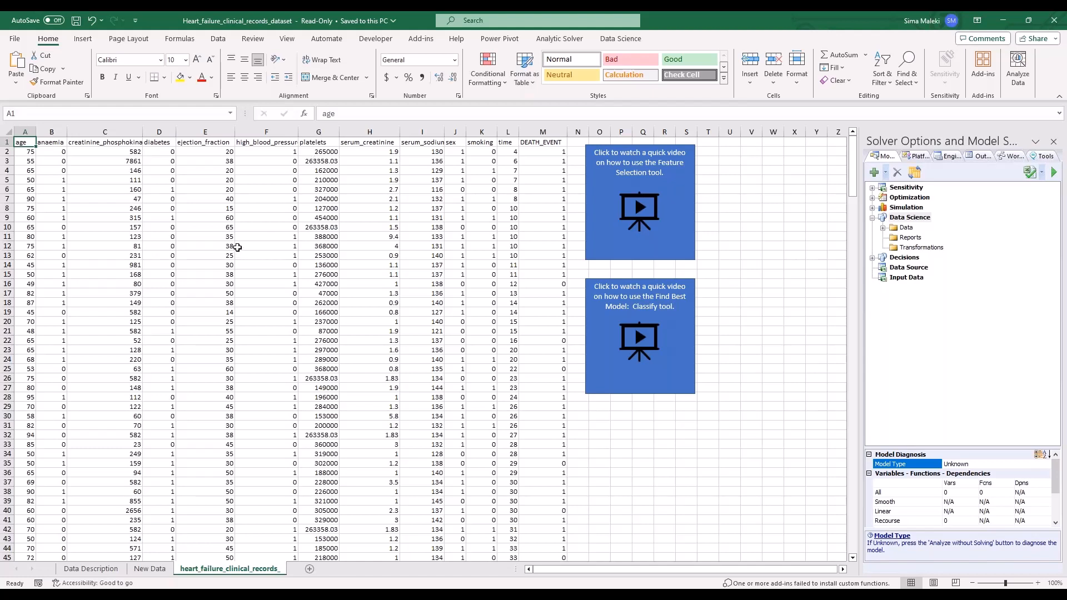
- Enlarge the worksheet view to 115%, consult the variable descriptions on the PowerPoint Healthcare Clinical Records slide, and return to the dataset's age header
scroll(237, 247, "up", 1, "ctrl")
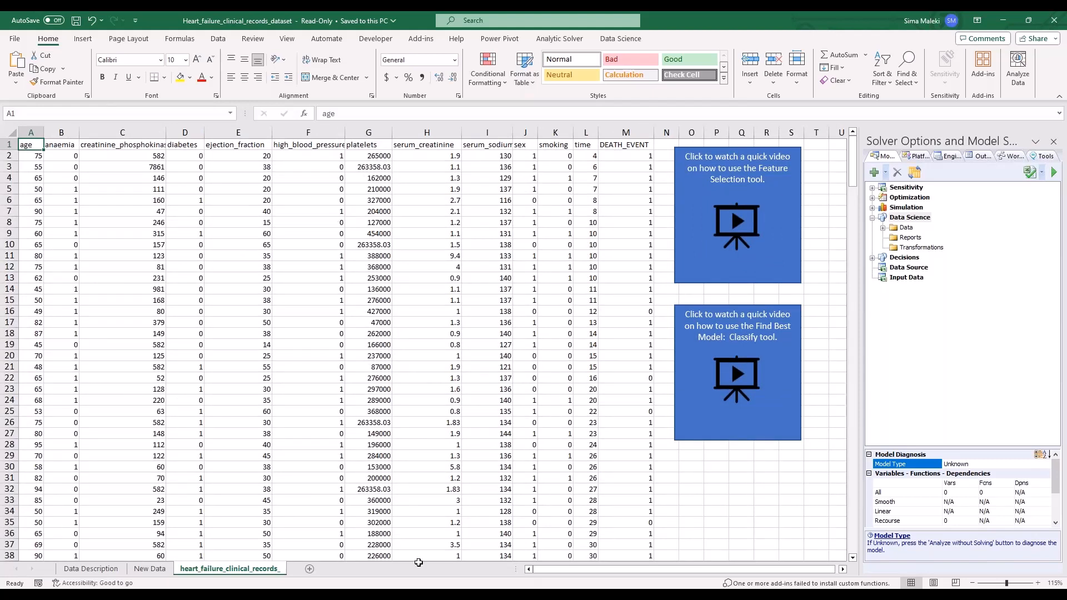
left_click(429, 596)
left_click(289, 418)
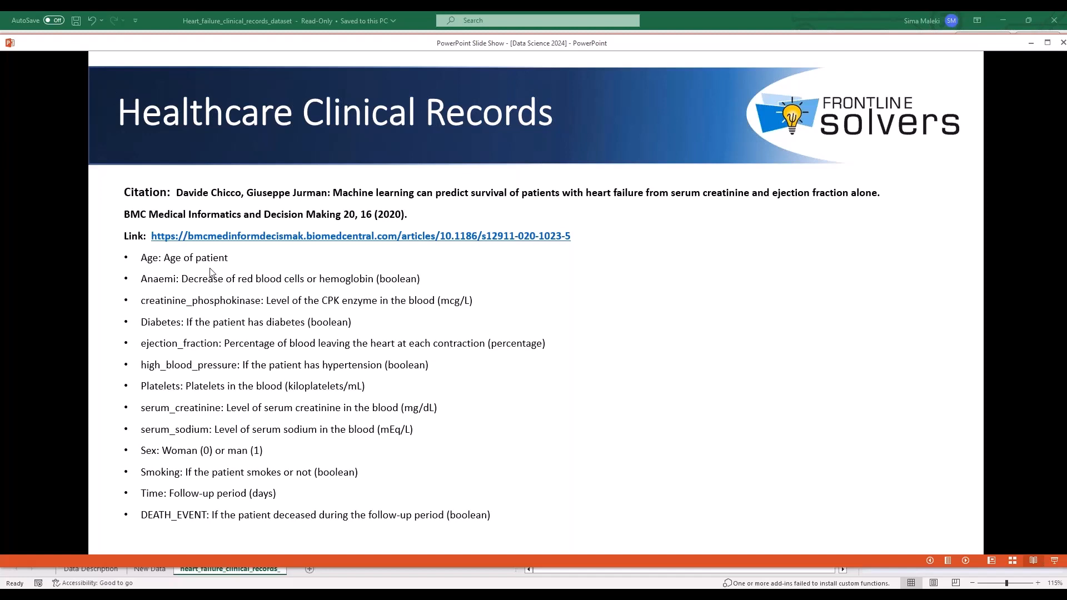
left_click(752, 20)
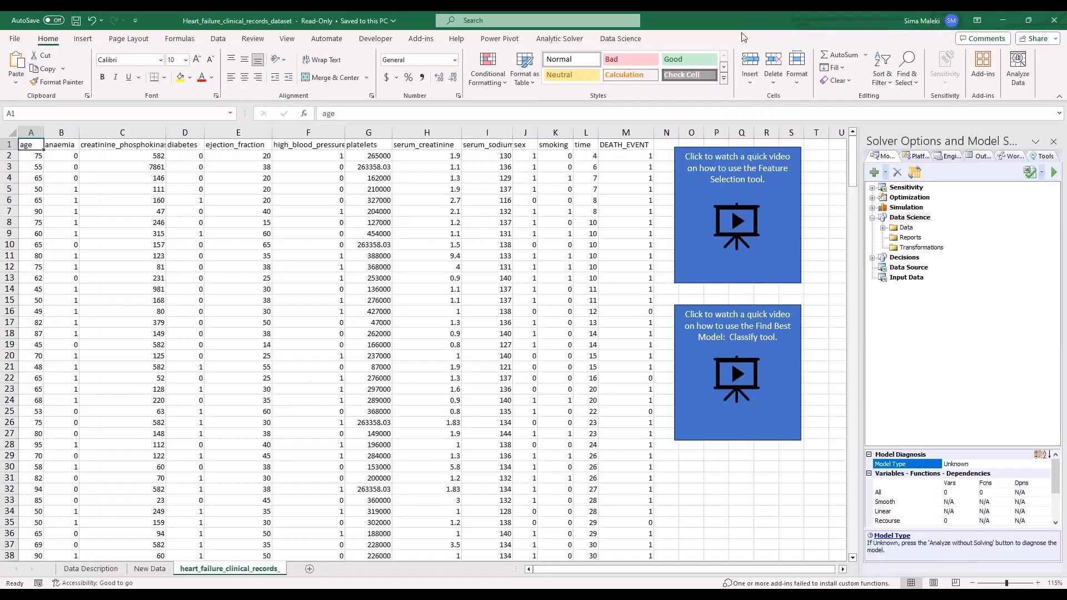
left_click(401, 323)
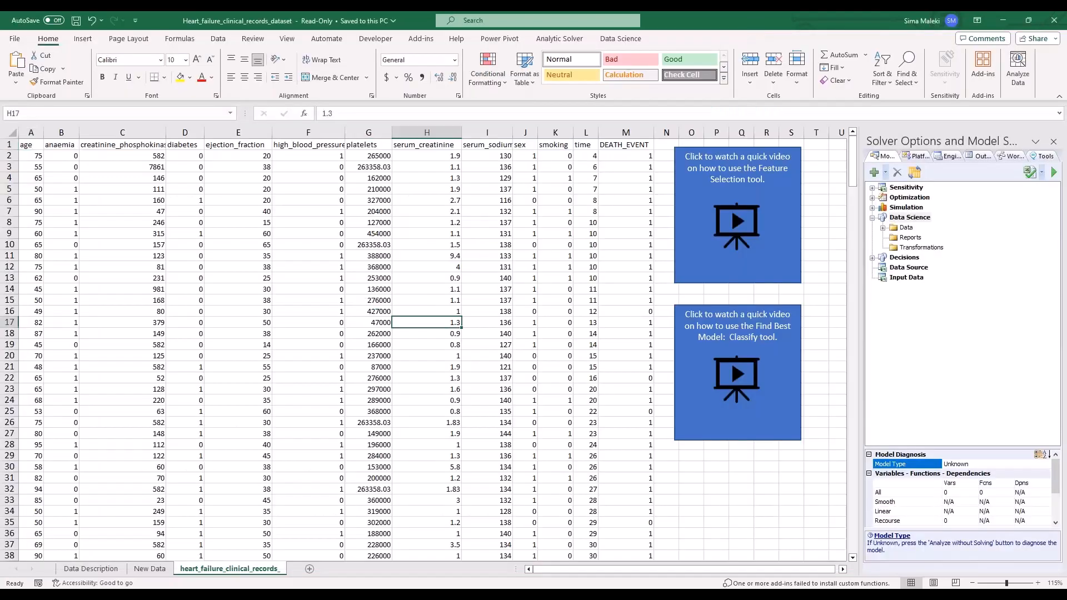
left_click(40, 147)
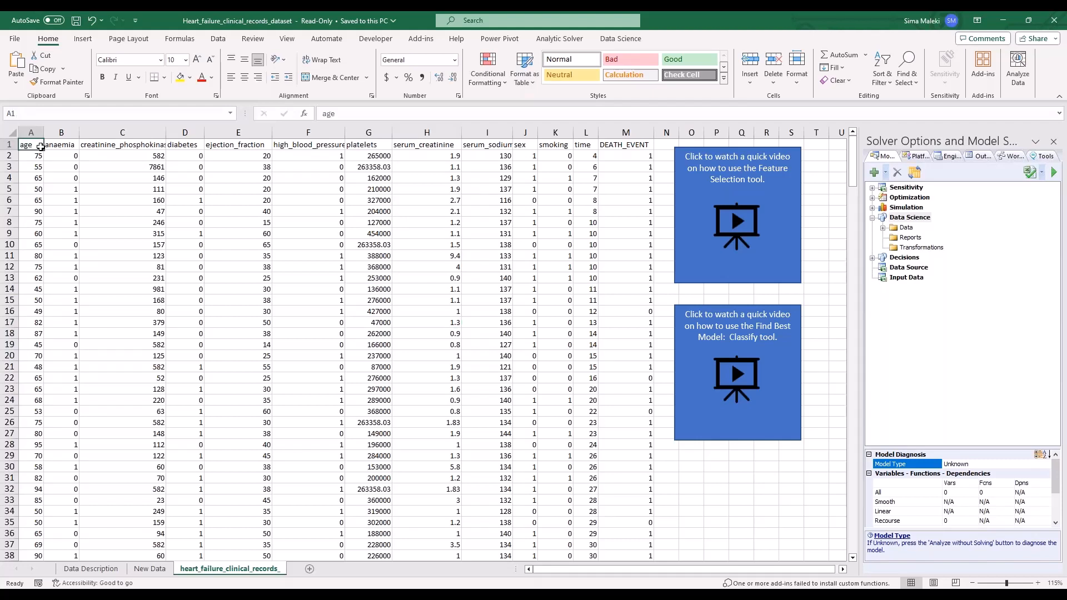
- Review the dataset's column headers from anaemia through to DEATH_EVENT
left_click(56, 146)
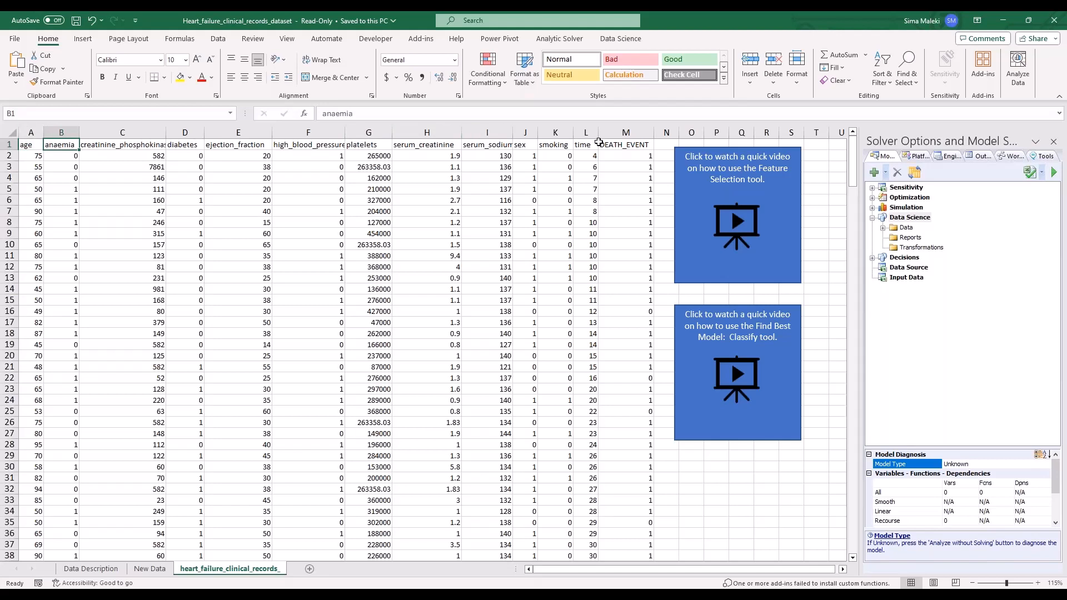
left_click(616, 144)
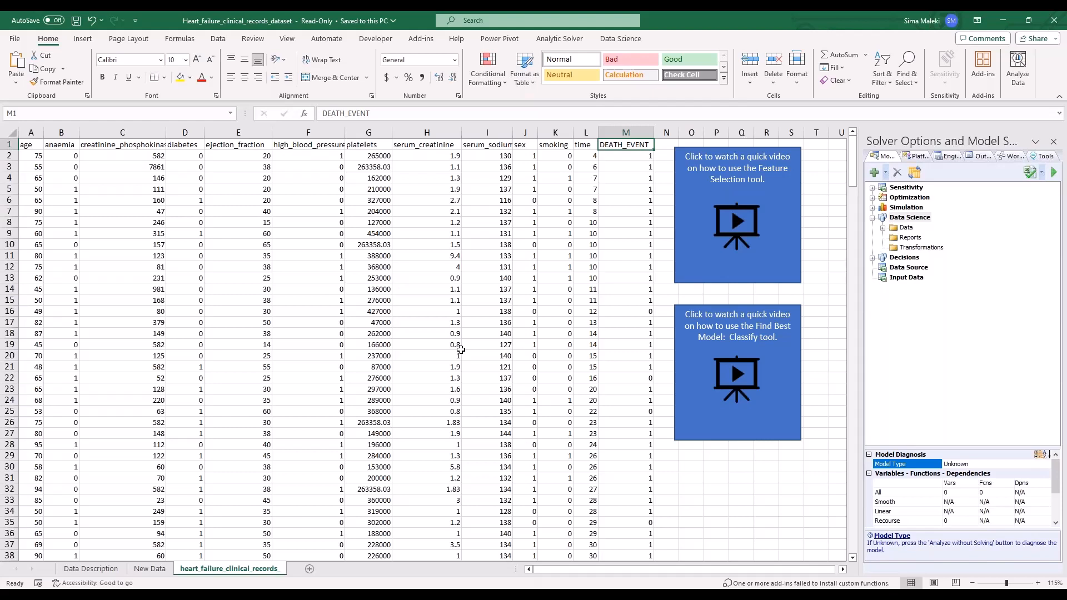
left_click(351, 366)
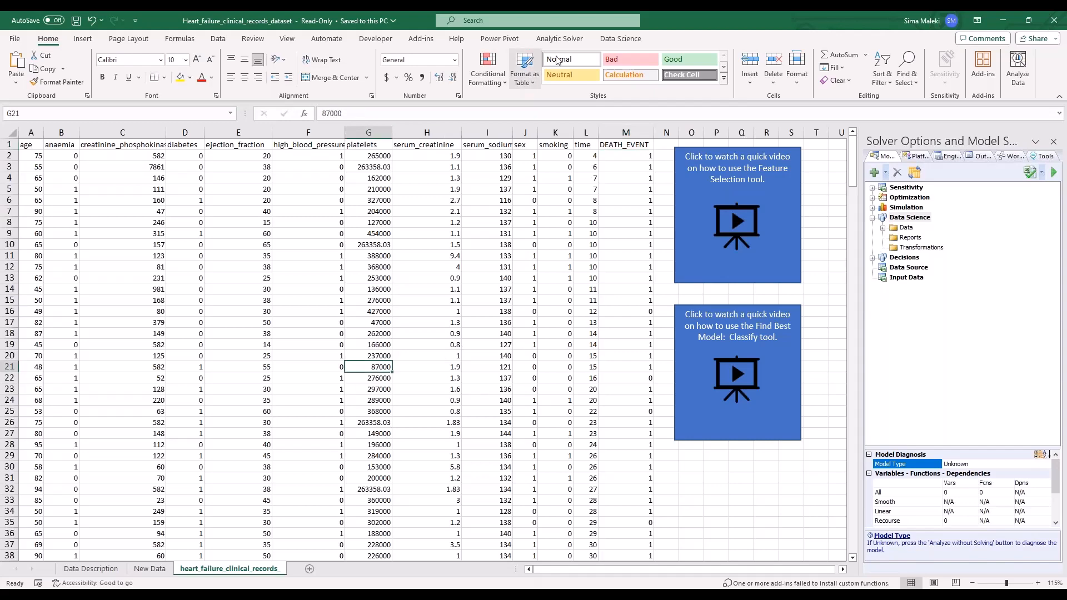
- Create a Scatter Plot Matrix of the clinical records with the Data Science Chart Wizard
left_click(605, 44)
left_click(113, 81)
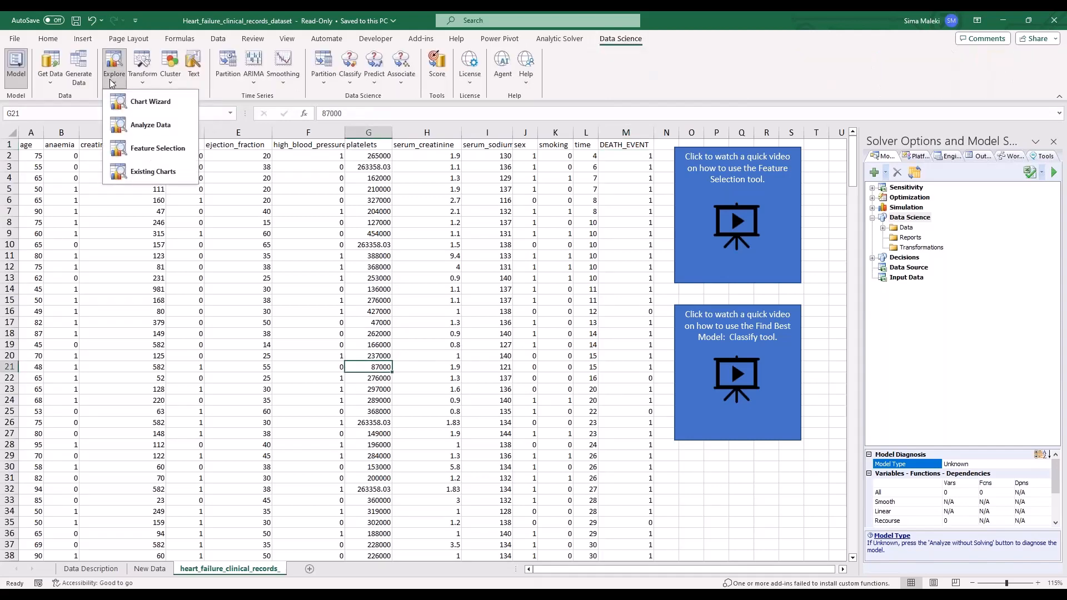
left_click(147, 101)
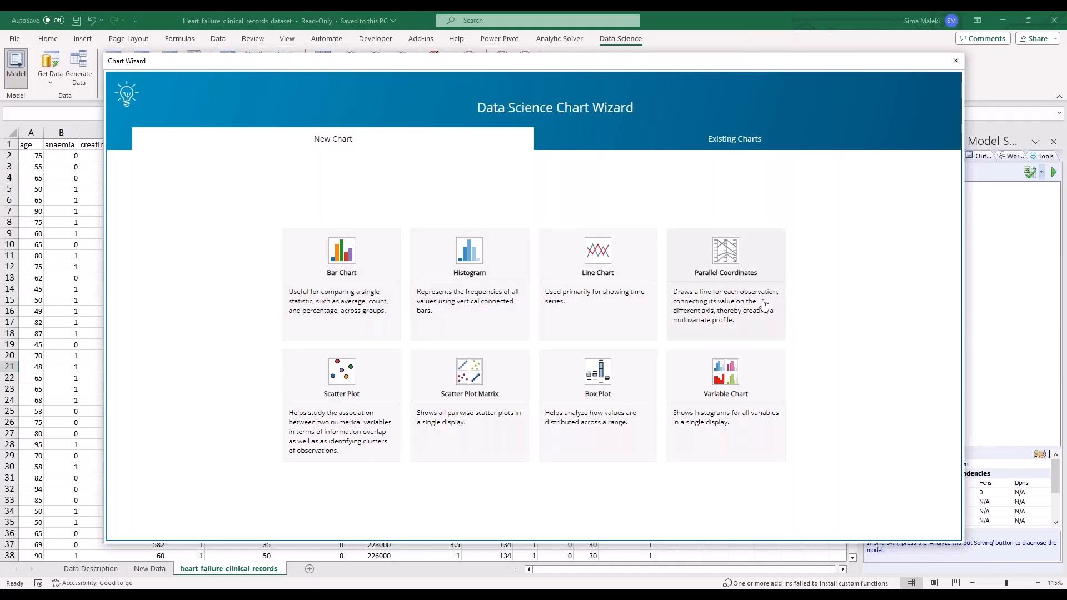
left_click(482, 400)
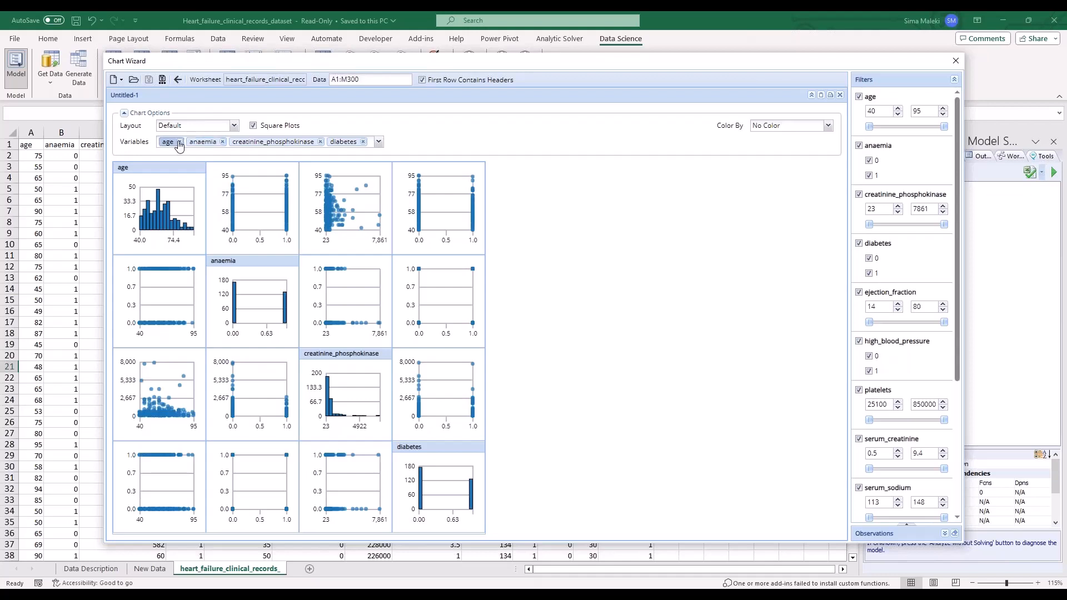
- Limit the scatter plot matrix variables to ejection_fraction and serum_creatinine, removing age, anaemia, creatinine_phosphokinase and diabetes
left_click(378, 141)
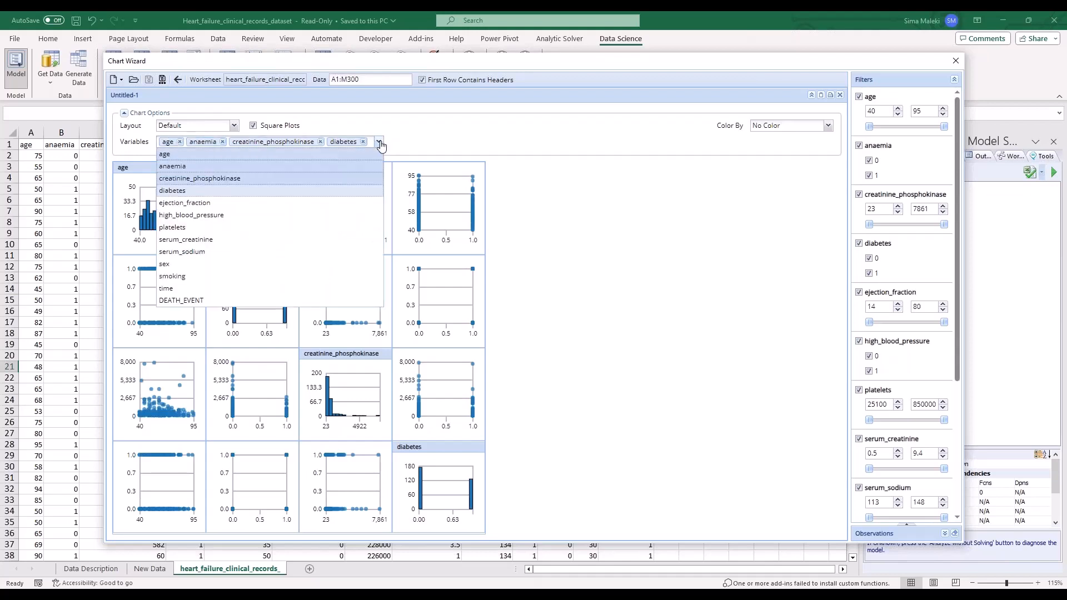
left_click(255, 202)
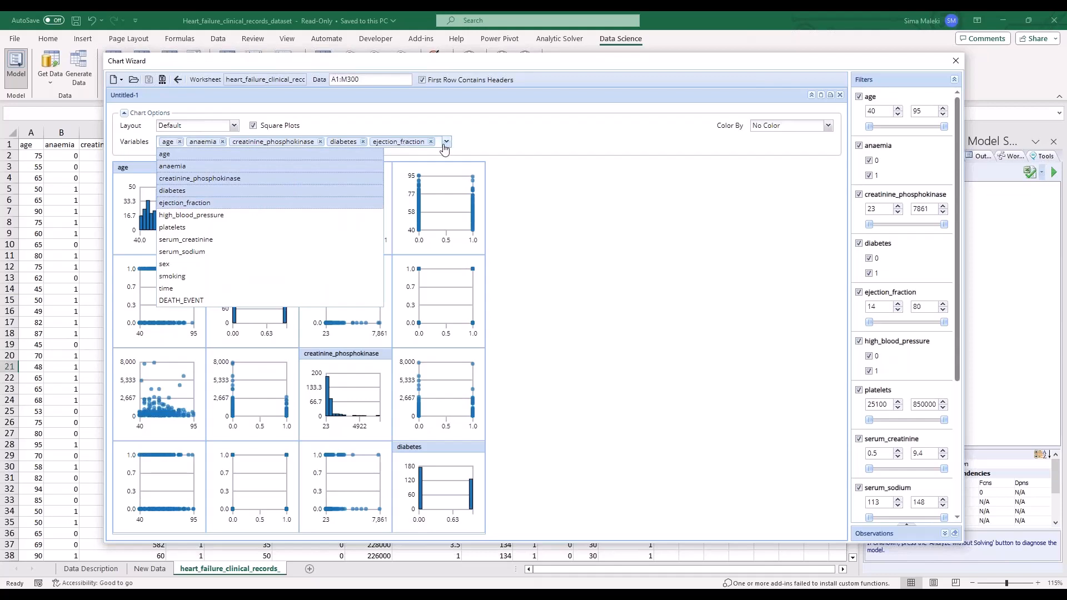
left_click(219, 240)
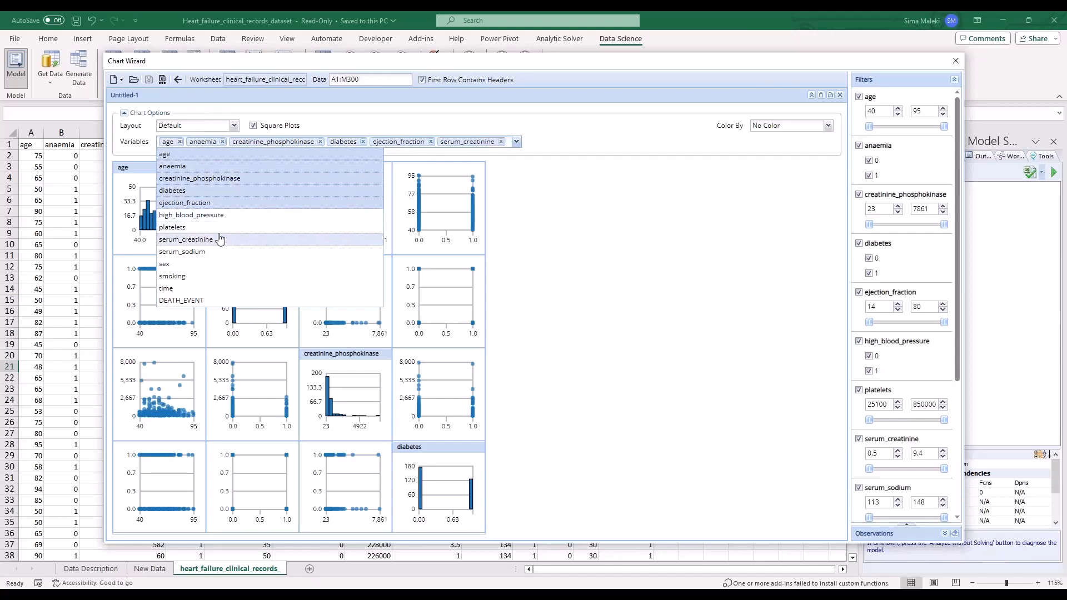
left_click(179, 141)
left_click(195, 142)
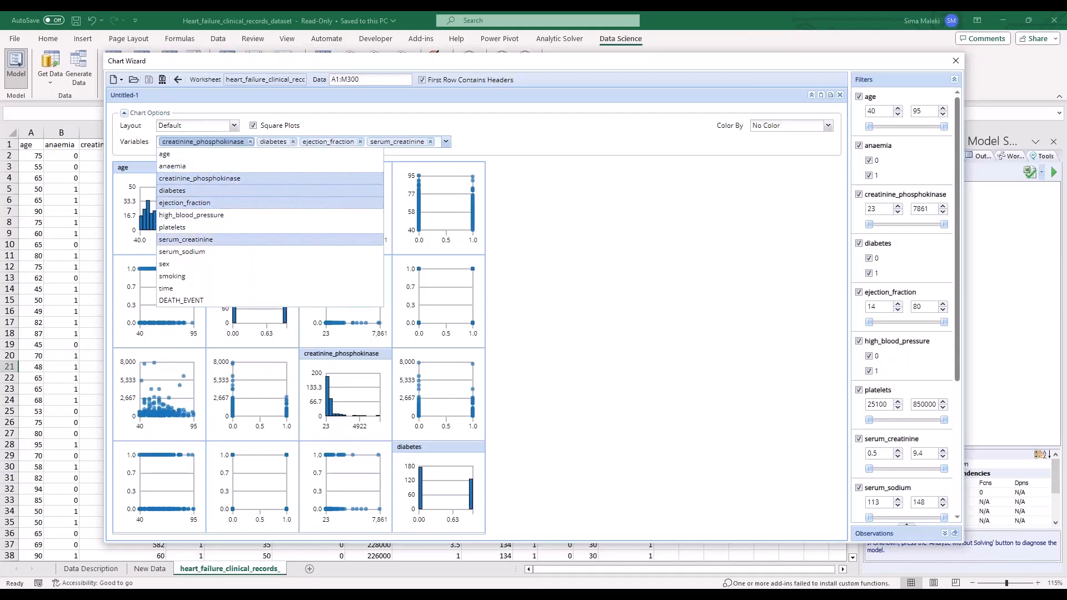
left_click(249, 141)
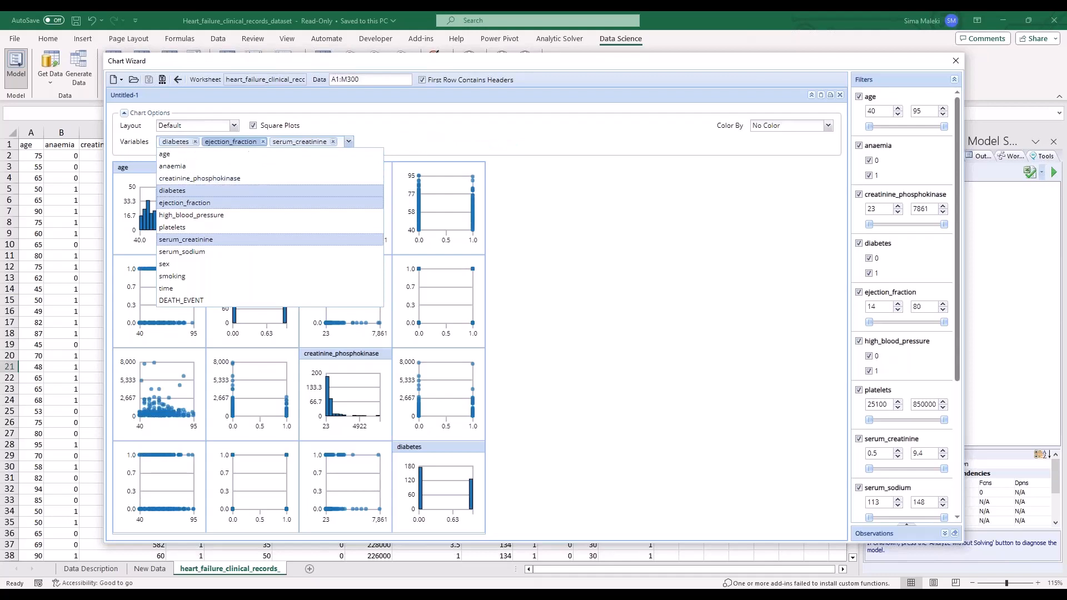
left_click(195, 142)
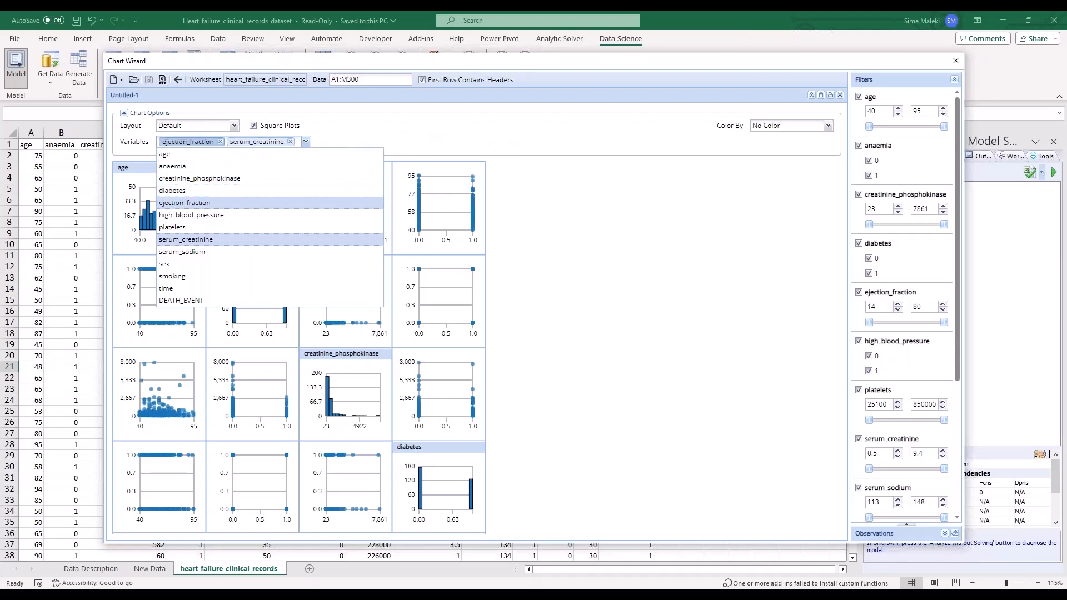
left_click(445, 148)
- Color the scatter plot matrix by DEATH_EVENT, examine it, and close the Chart Wizard to return to the dataset
left_click(828, 127)
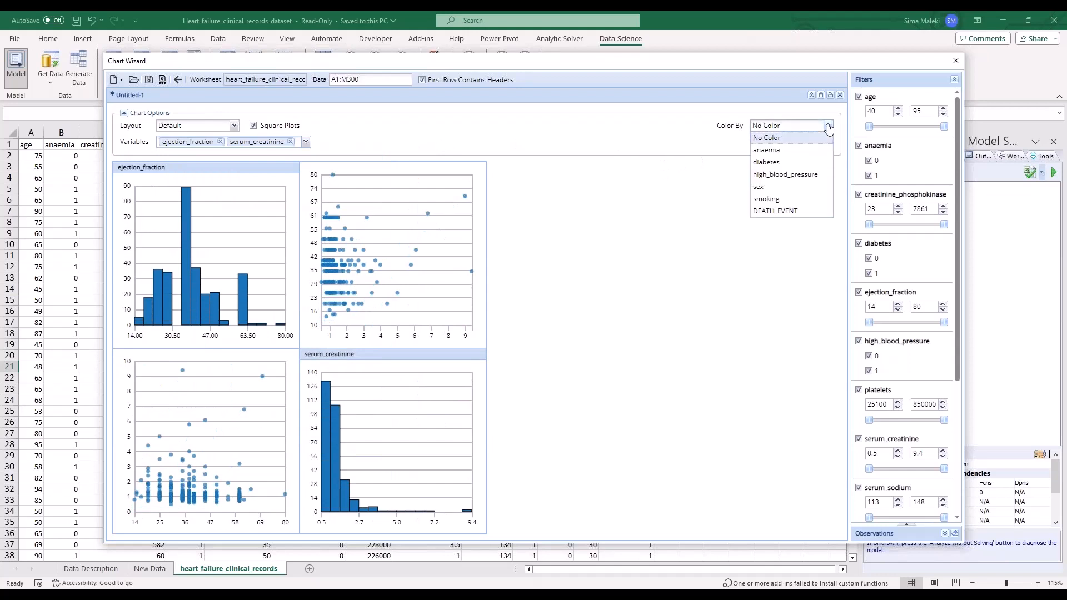
left_click(770, 211)
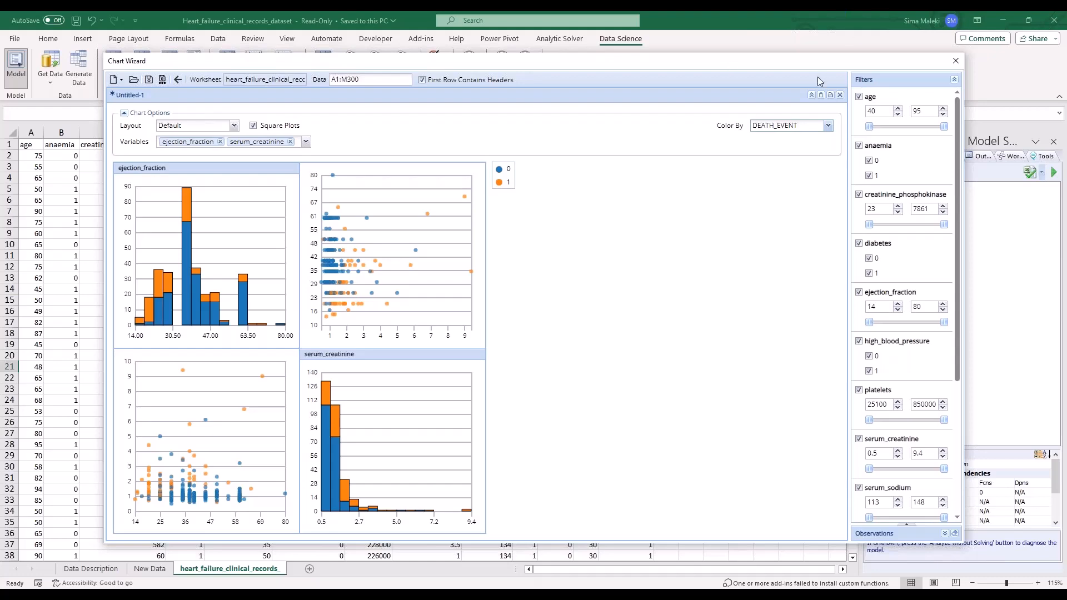
left_click_drag(796, 65, 629, 107)
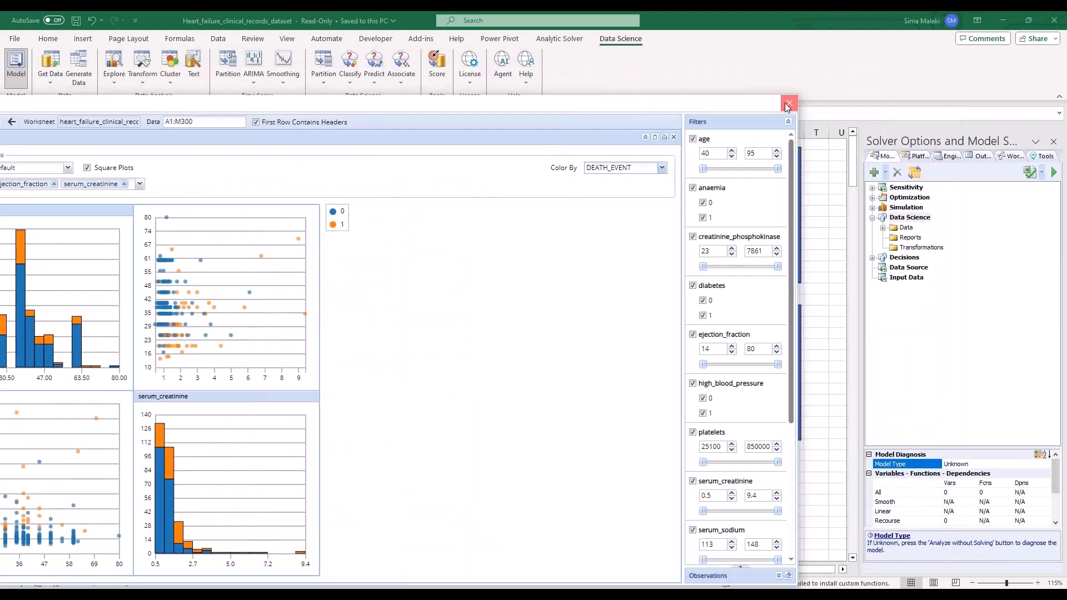
left_click(788, 102)
left_click(221, 309)
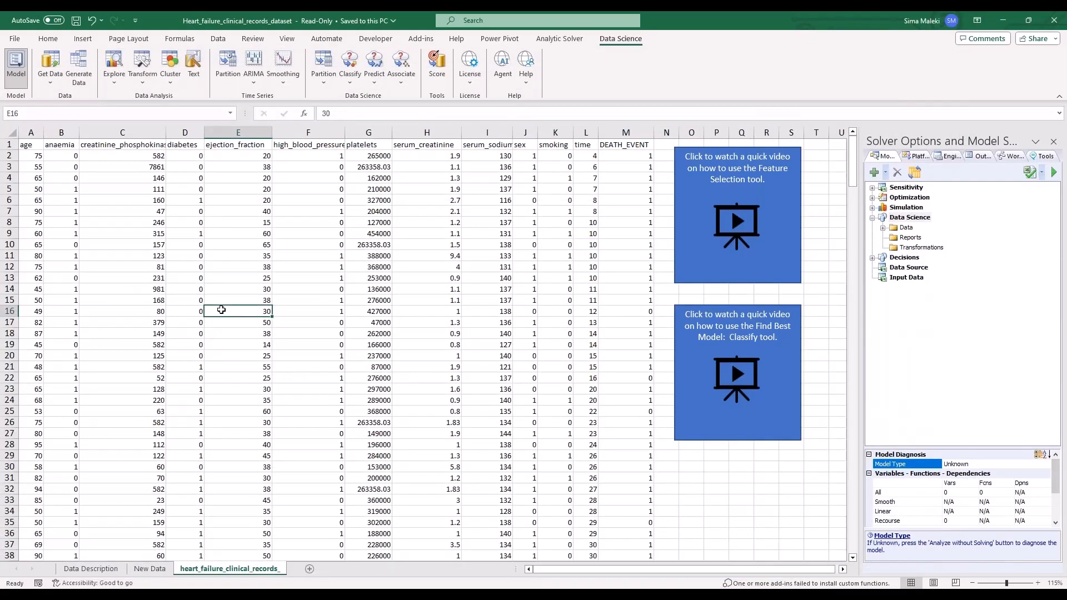
- Start the Analyze Data tool on the clinical records and check the worksheets offered as its data source
left_click(114, 70)
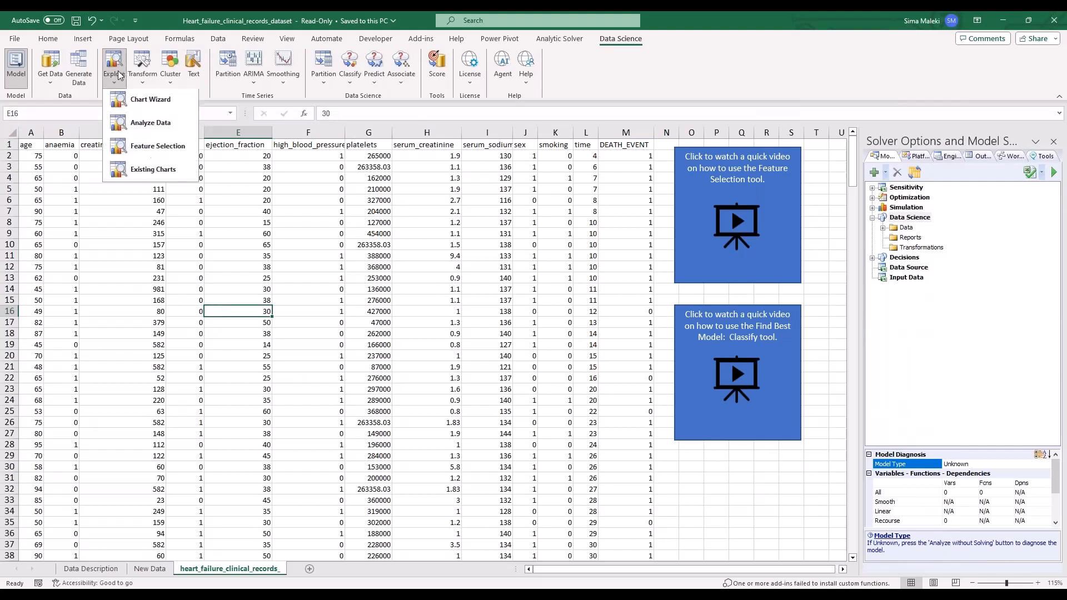
left_click(133, 128)
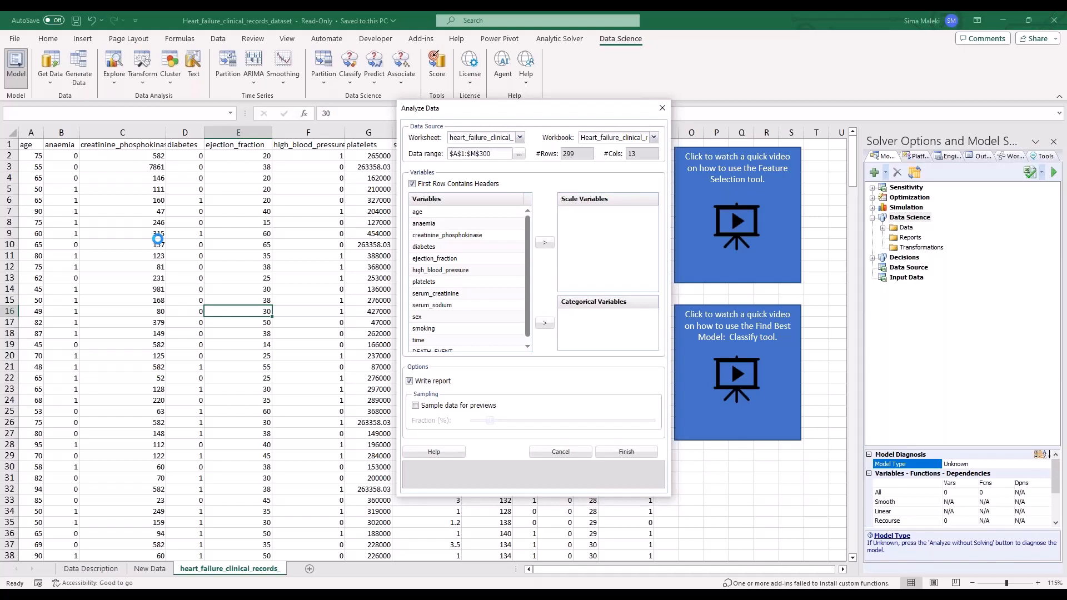
left_click_drag(444, 127, 409, 127)
left_click(418, 140)
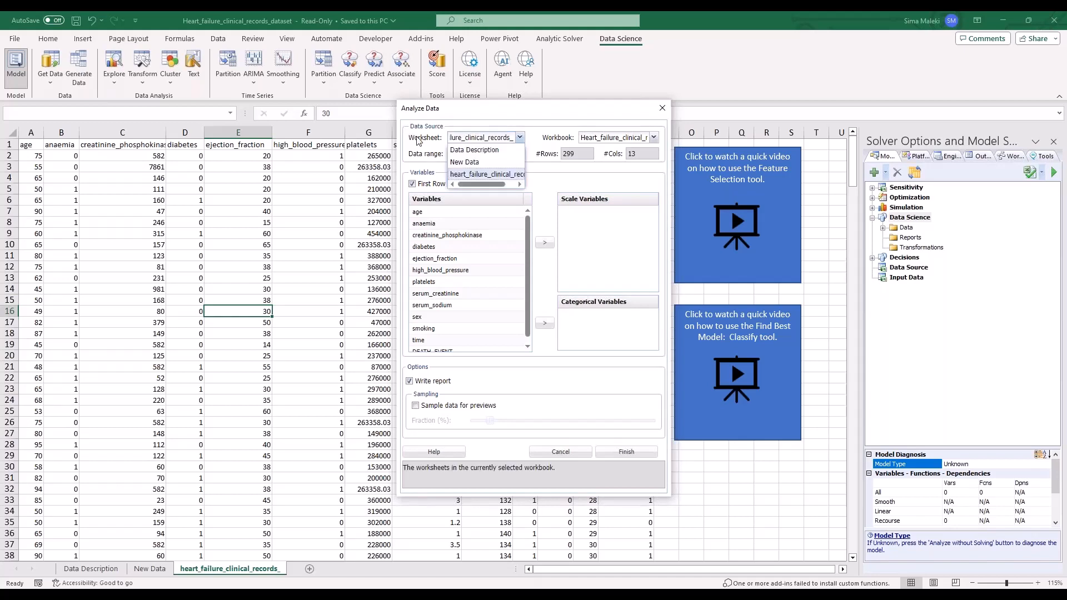
left_click(418, 141)
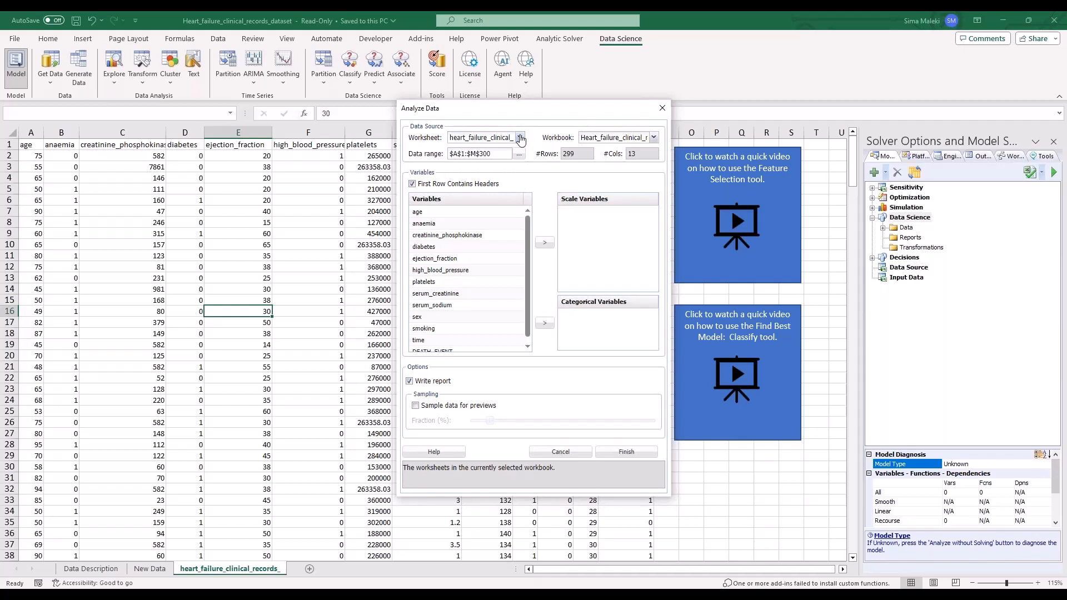
- Assign age and creatinine_phosphokinase as scale variables, and anaemia and diabetes as categorical variables
left_click(475, 235)
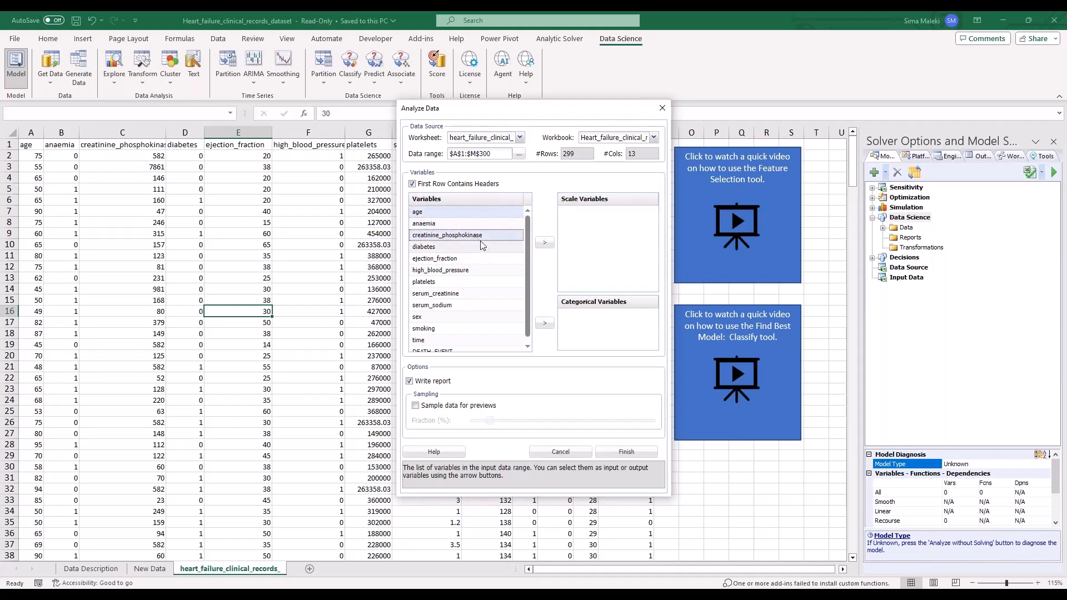
left_click(544, 242)
left_click(461, 215)
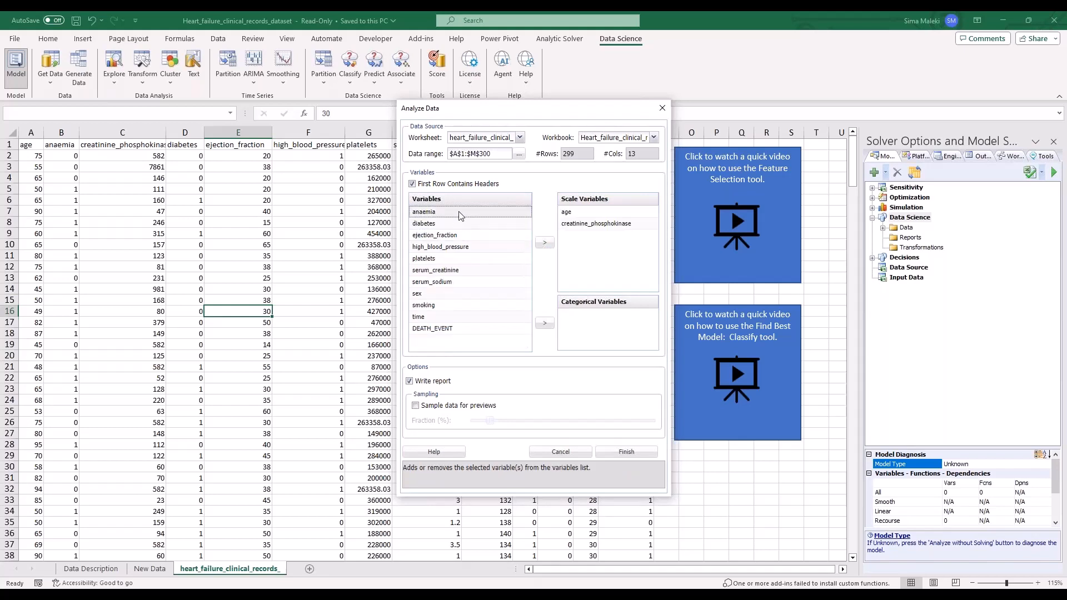
left_click(459, 224, "shift")
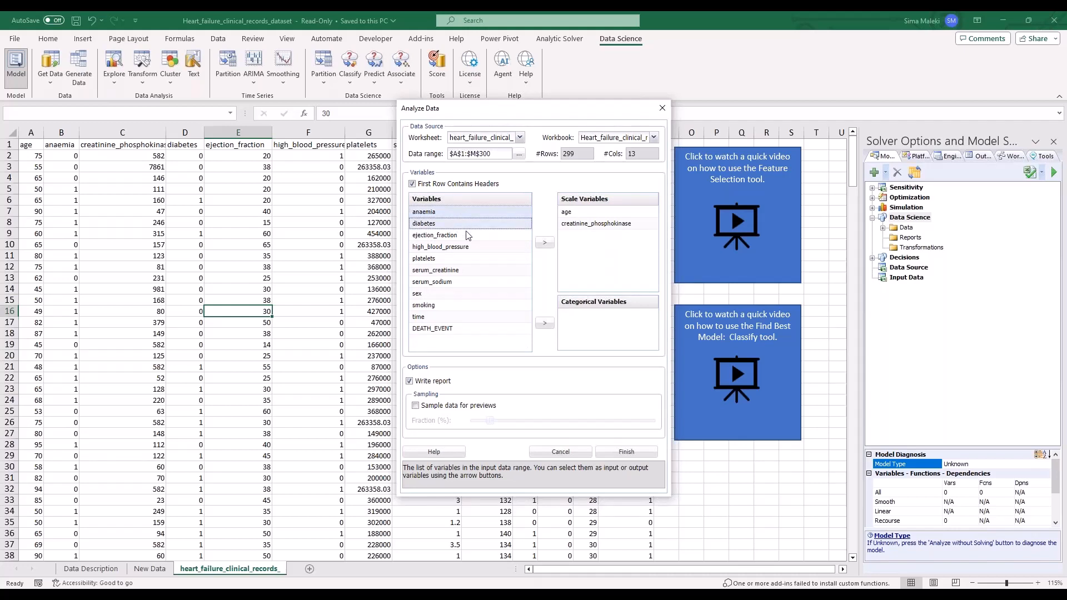
left_click(544, 323)
- Add ejection_fraction and platelets to the scale variables, and high_blood_pressure to the categorical variables
left_click(481, 216)
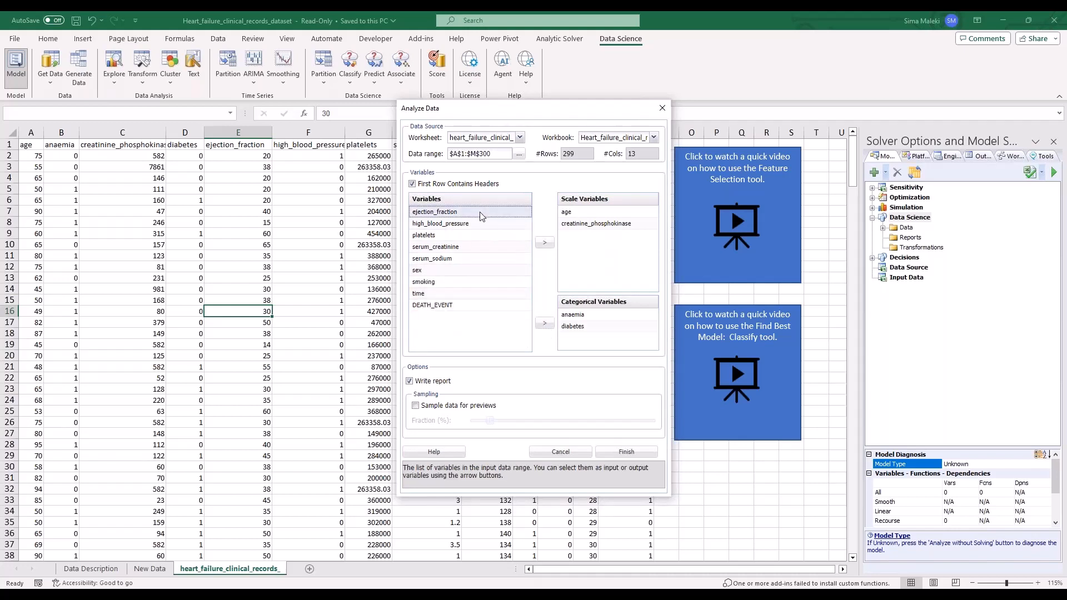
left_click(544, 242)
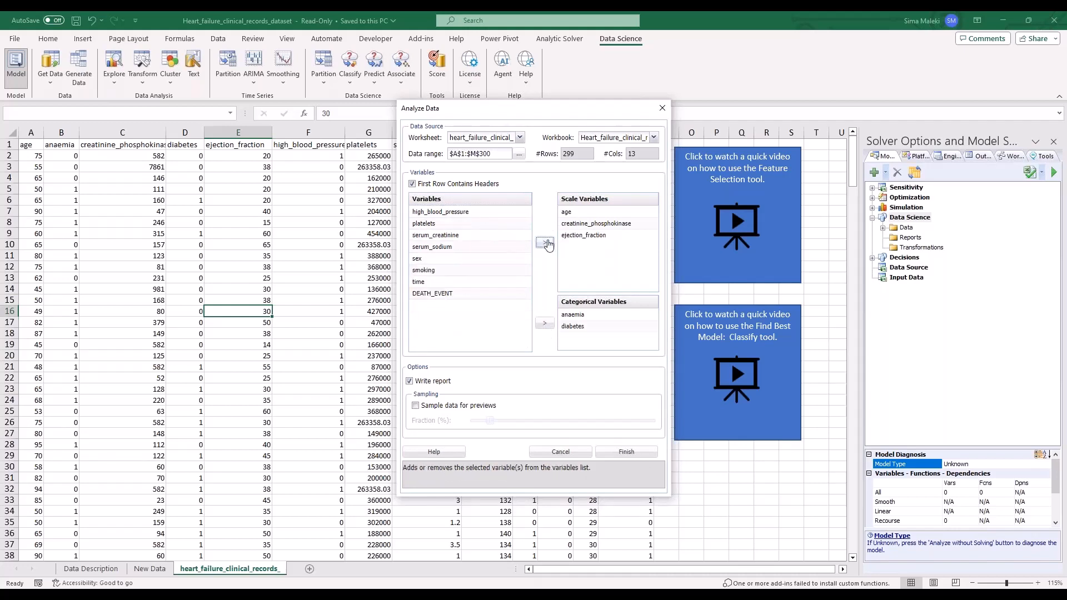
left_click(487, 218)
left_click(545, 323)
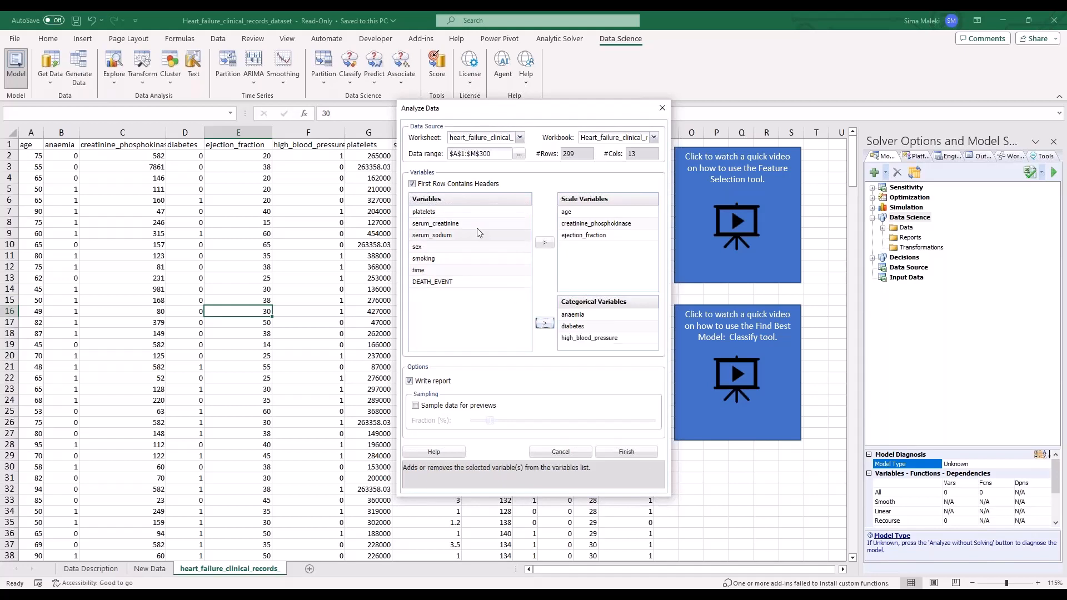
left_click(475, 217)
left_click(544, 242)
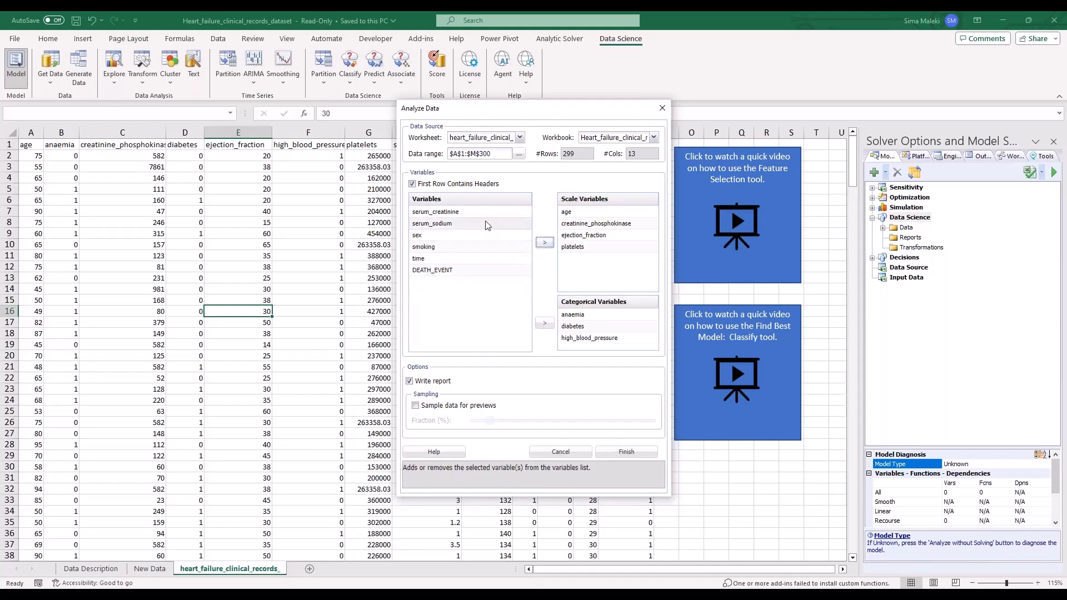
- Add serum_creatinine and serum_sodium to the scale variables
left_click(470, 215)
left_click(469, 224)
left_click(470, 215, "ctrl")
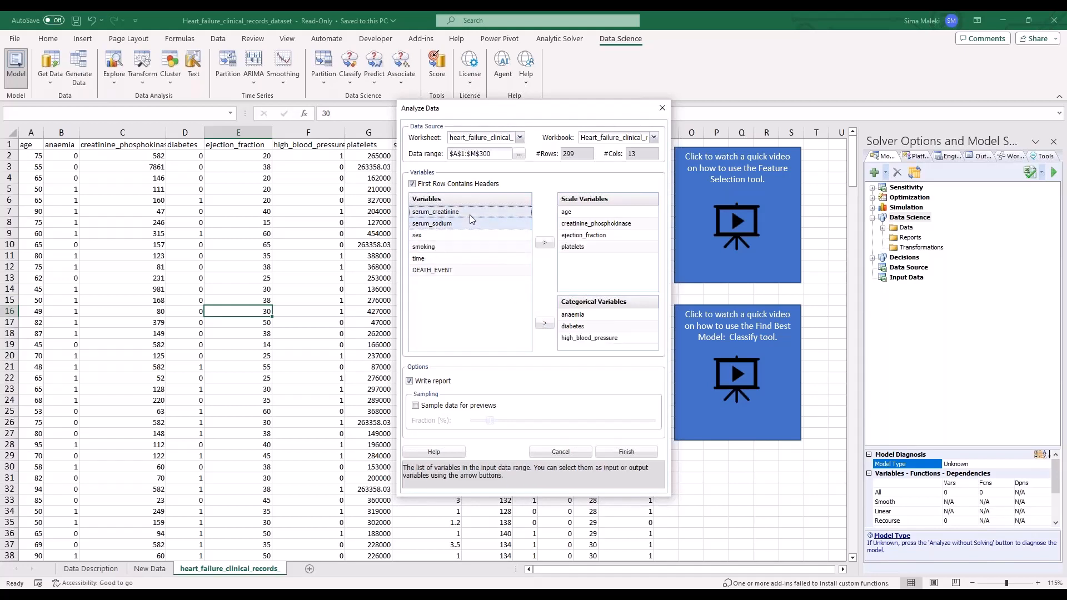
left_click(545, 244)
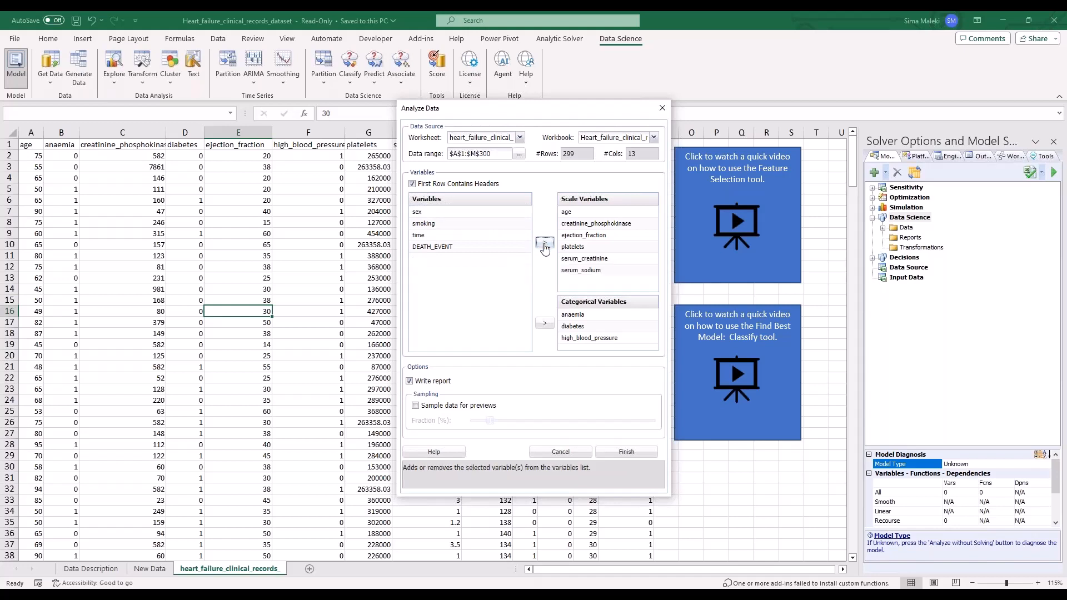
- Add sex, smoking and DEATH_EVENT to the categorical variables, and run the data analysis
left_click(459, 213)
left_click(544, 323)
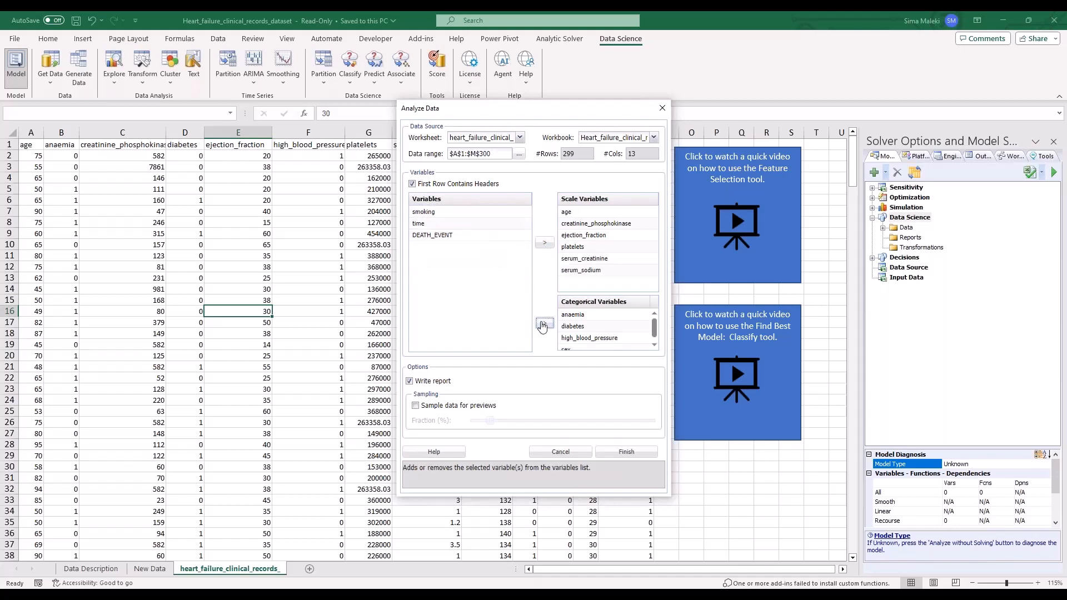
left_click(459, 211)
left_click(545, 323)
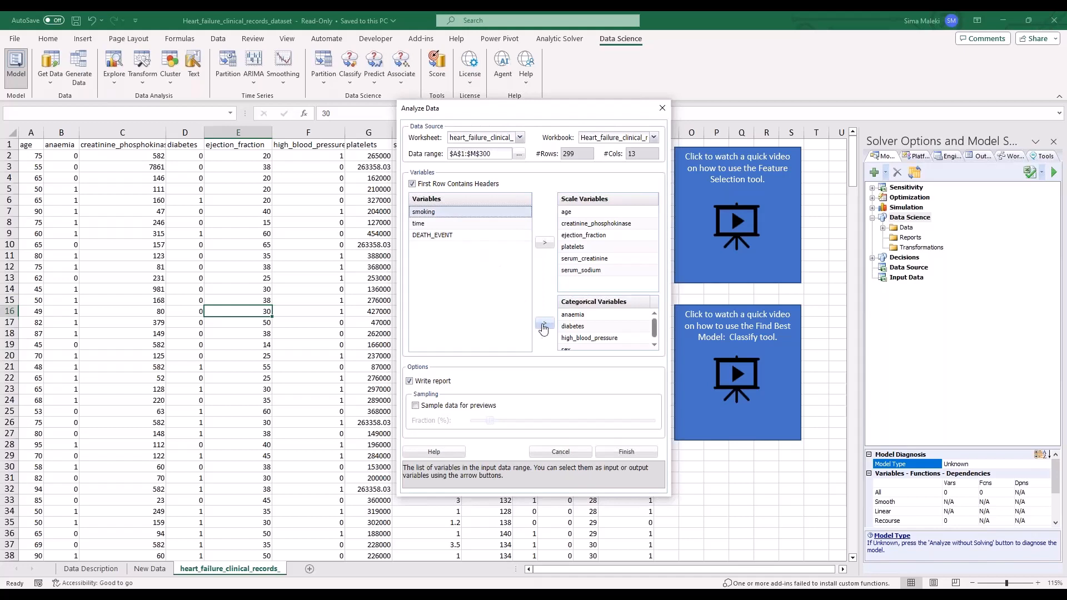
left_click(472, 224)
left_click(545, 323)
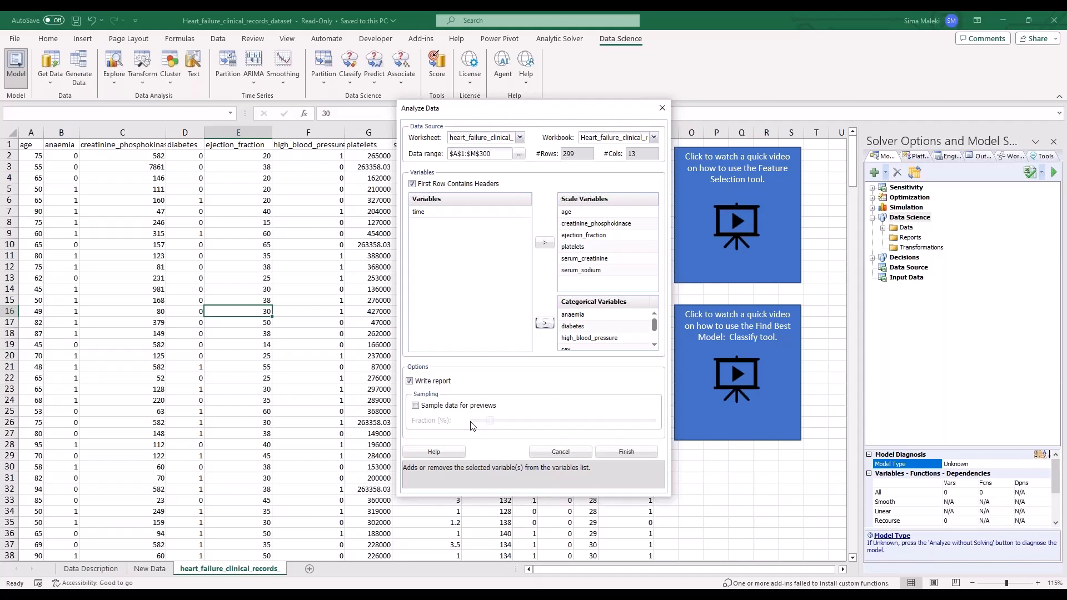
left_click(622, 452)
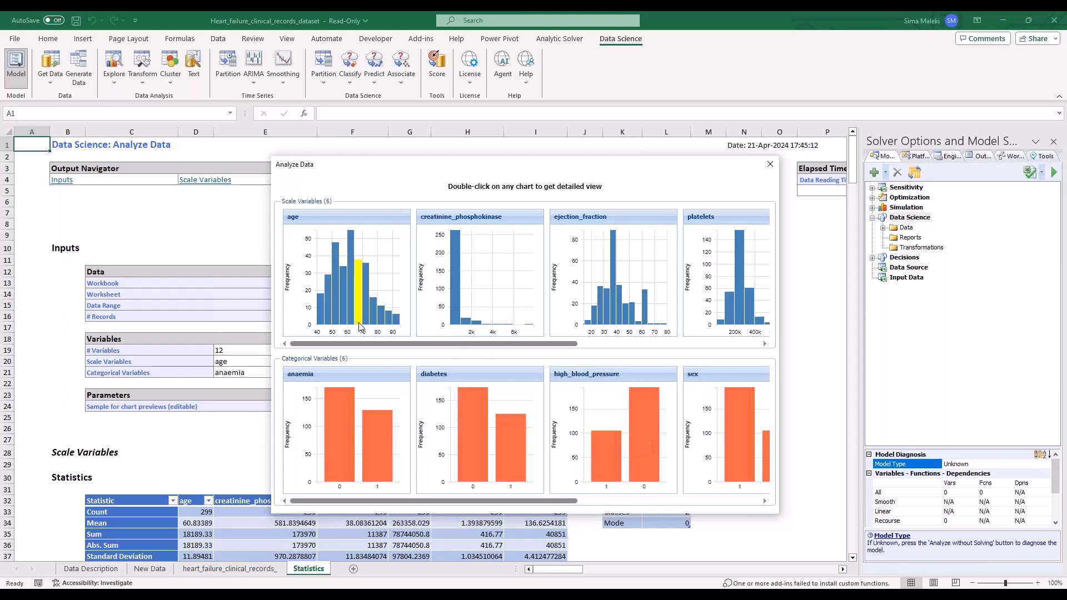
- Open the detailed age chart and view its Percentiles and Six Sigma figures, returning to Statistics
double_click(388, 260)
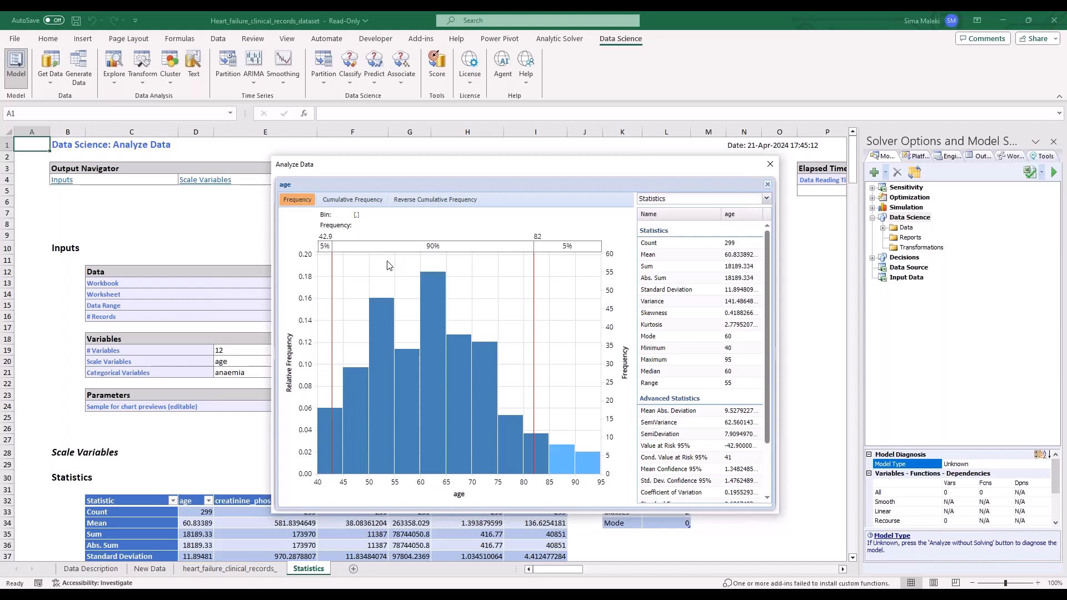
left_click(767, 199)
left_click(667, 219)
left_click(766, 199)
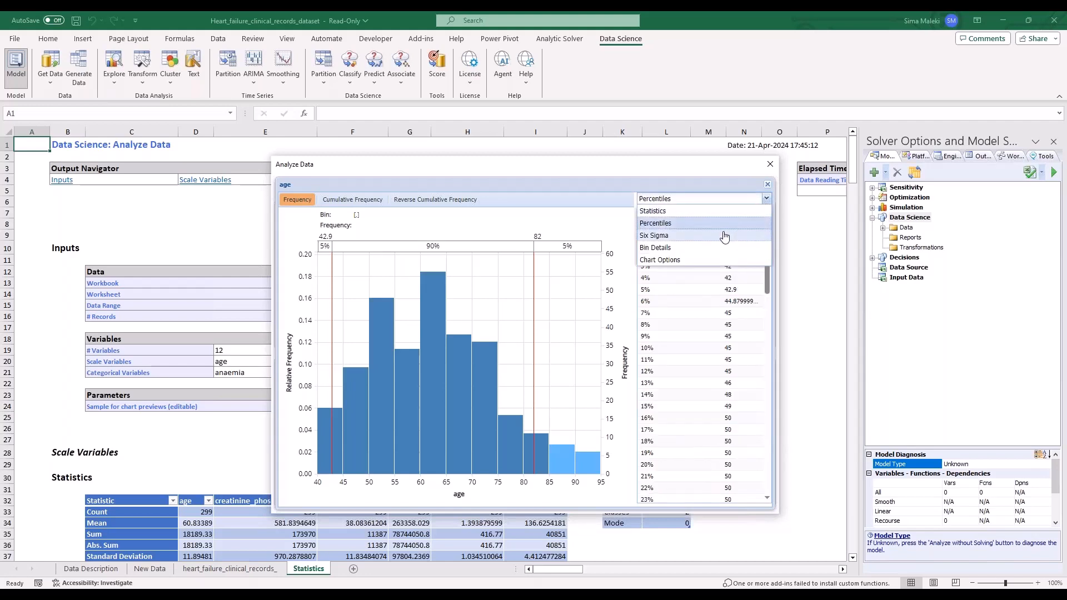
left_click(667, 234)
left_click(767, 199)
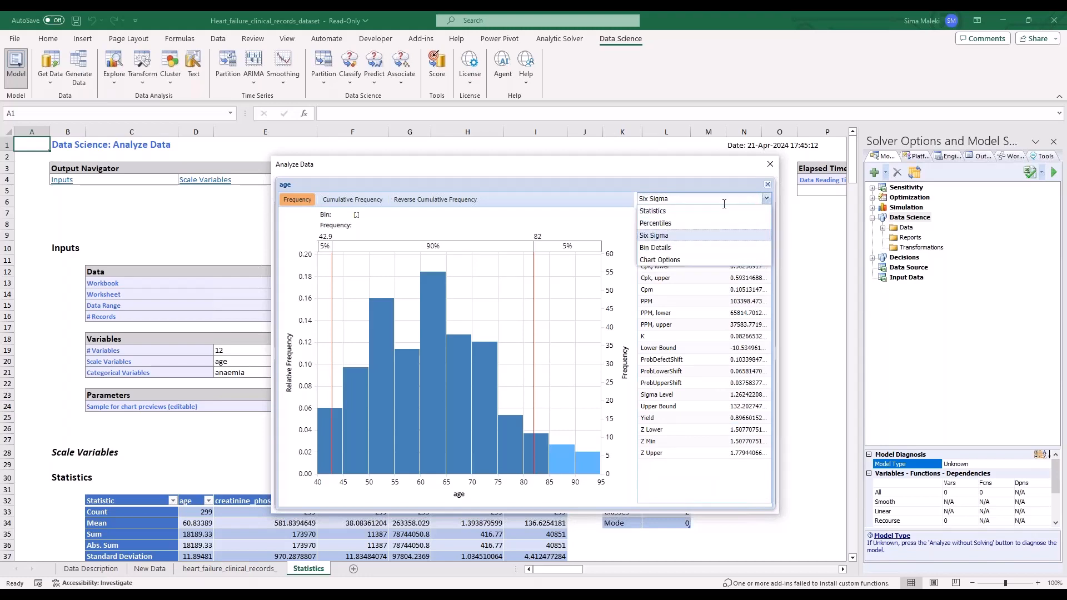
left_click(667, 209)
left_click(923, 285)
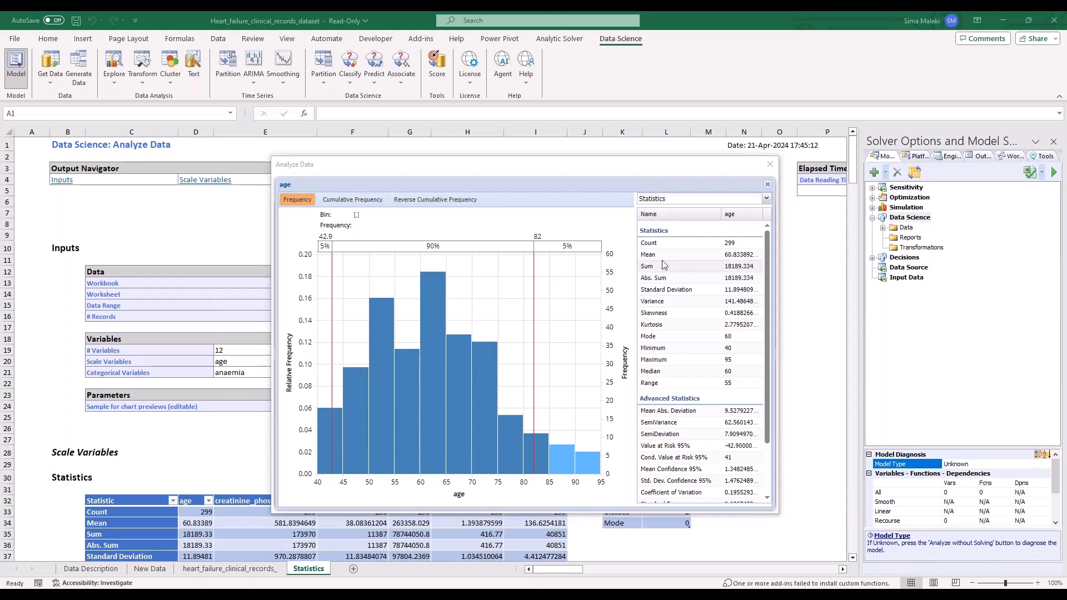
- View the age distribution as cumulative and reverse cumulative frequency, and return to the plain frequency view
left_click(337, 203)
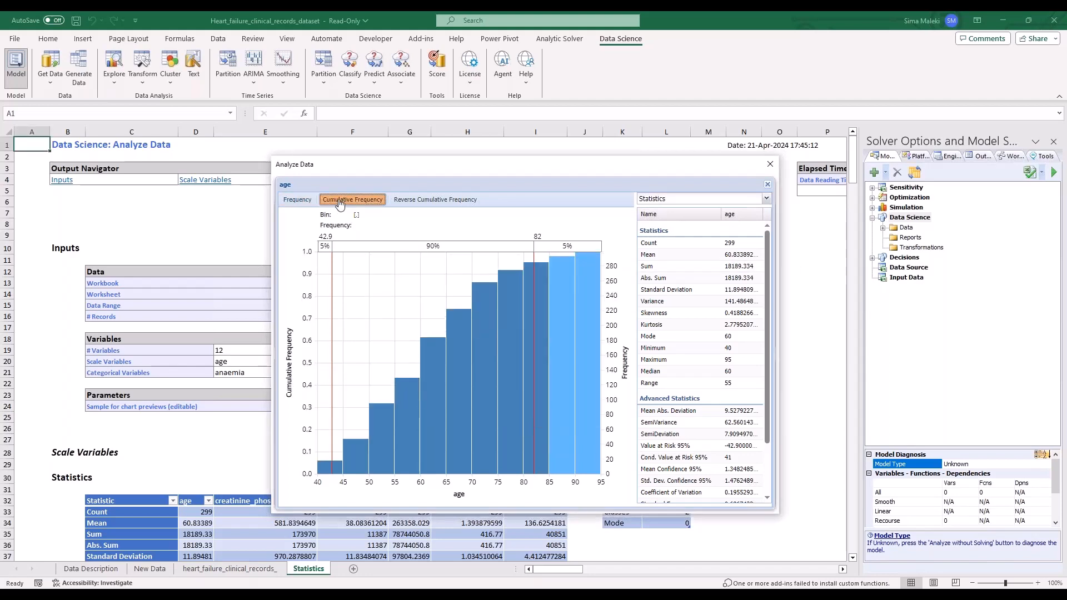
left_click(453, 202)
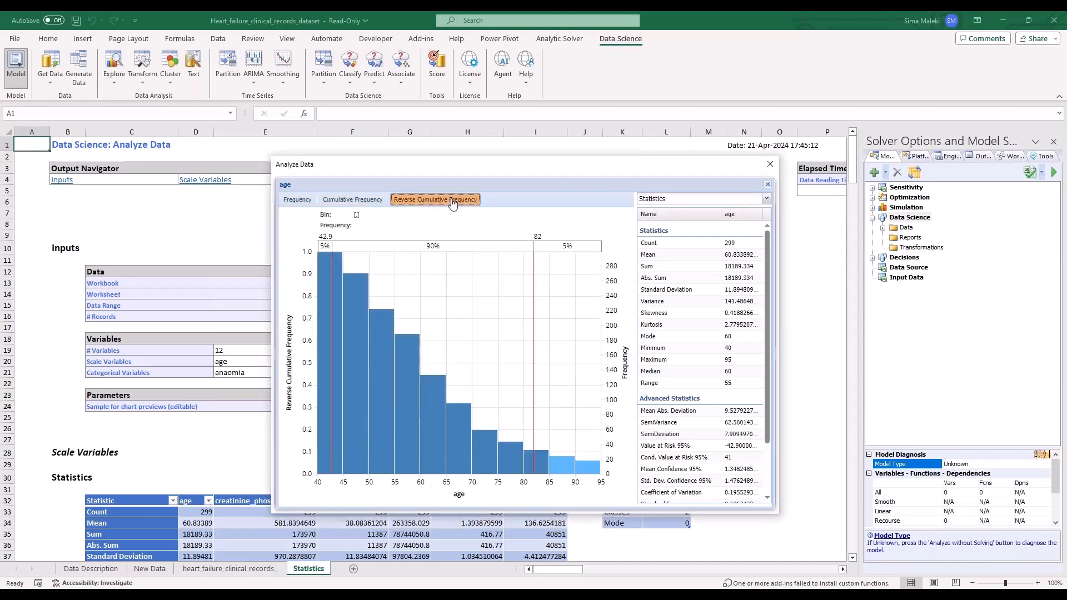
left_click(298, 200)
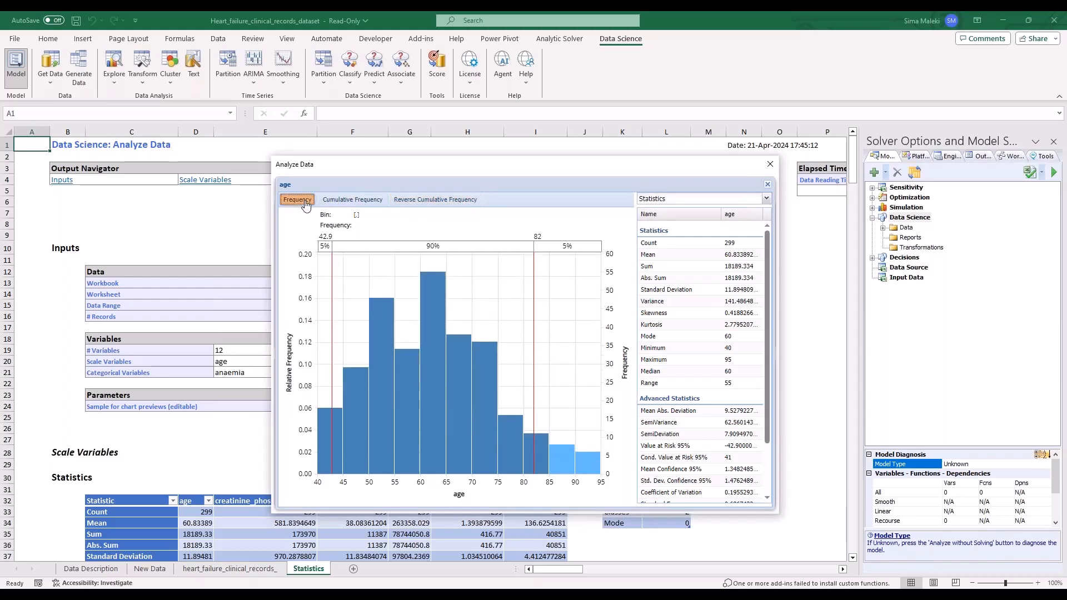
- Move the lower bound marker on the age histogram to 53.38 and close the chart window
mouse_move(379, 314)
left_click_drag(332, 256, 386, 261)
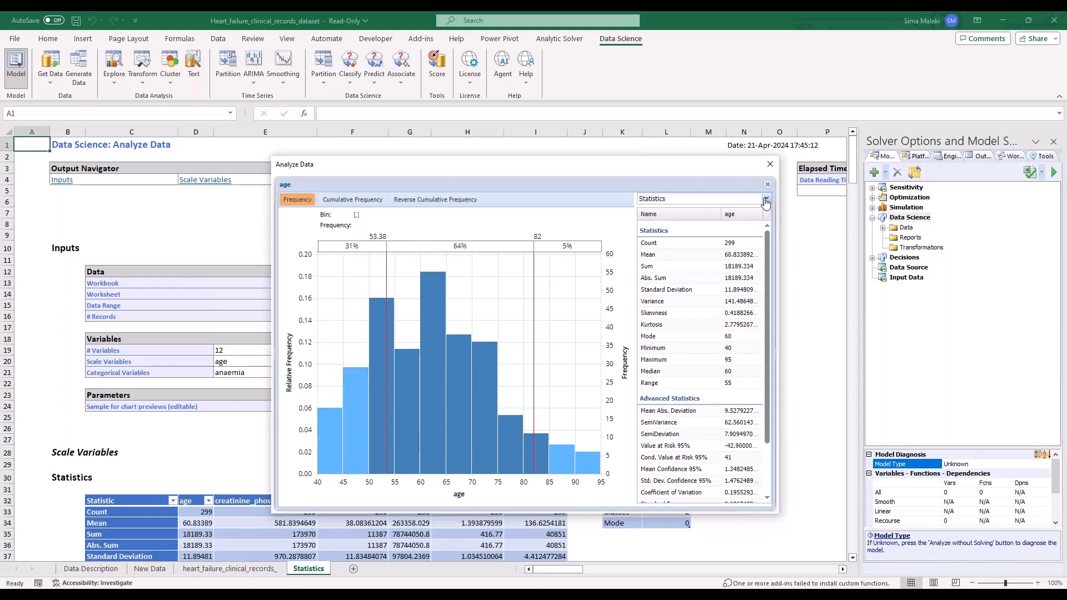
left_click(766, 200)
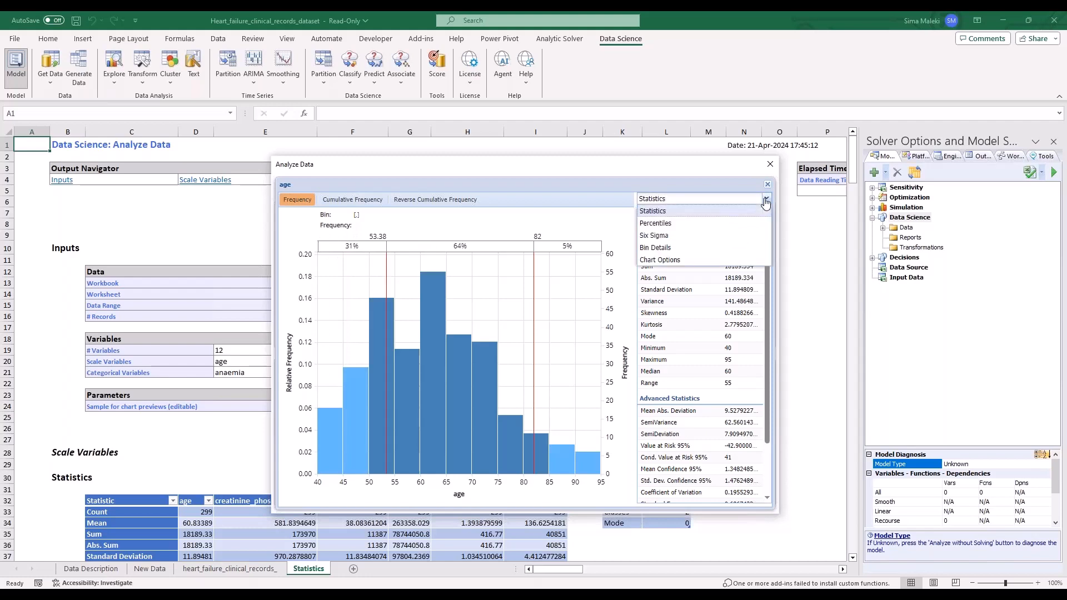
left_click(766, 200)
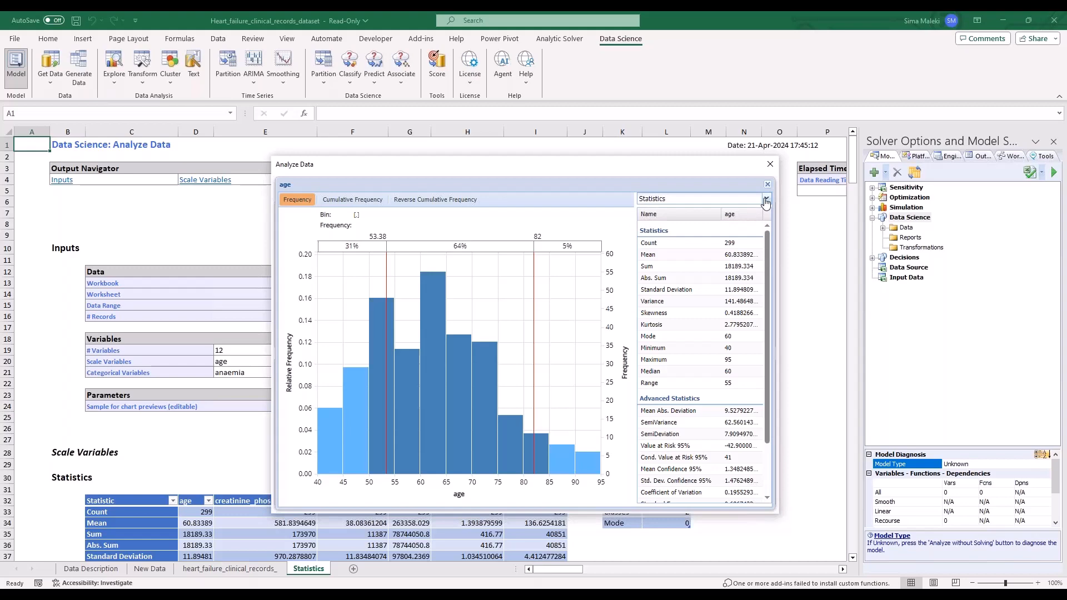
left_click(770, 164)
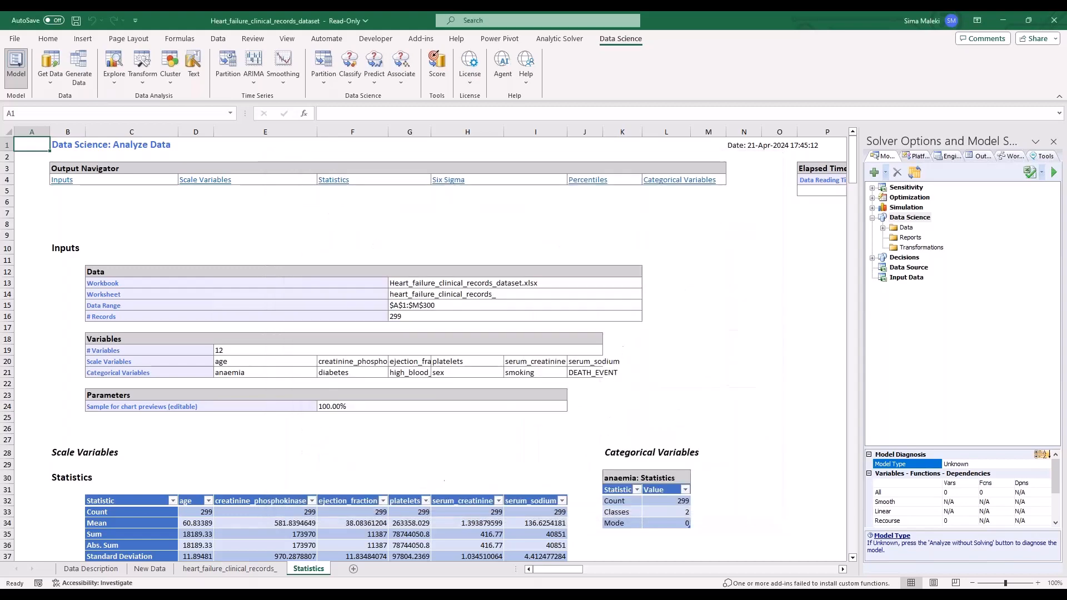
- Examine the Statistics sheet from the inputs through the statistics, Six Sigma and percentile tables
left_click(709, 287)
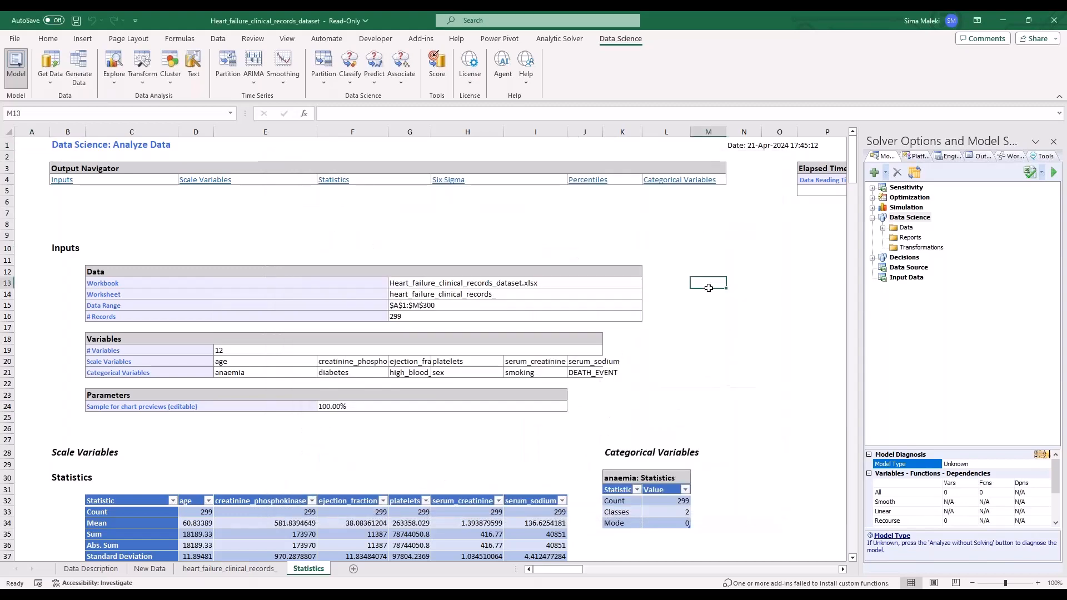
scroll(708, 288, "down", 5)
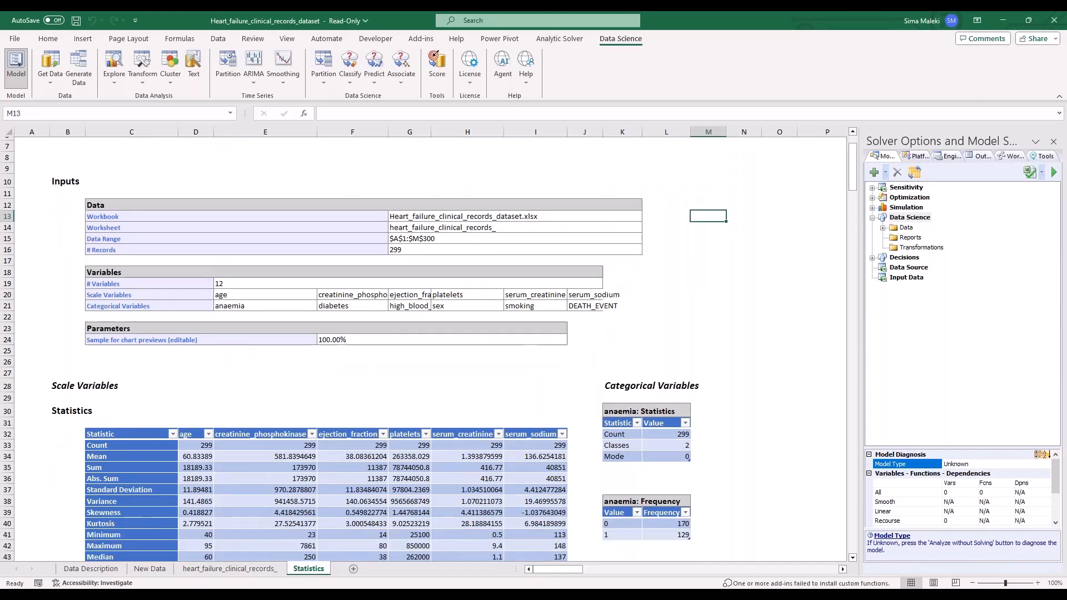
scroll(709, 288, "down", 5)
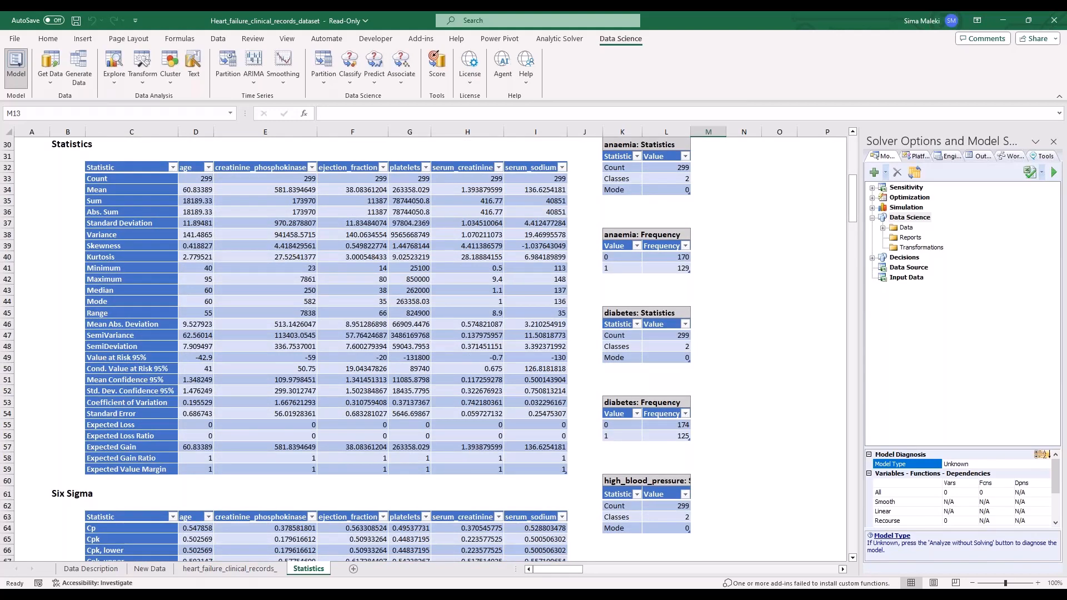
scroll(345, 350, "down", 20)
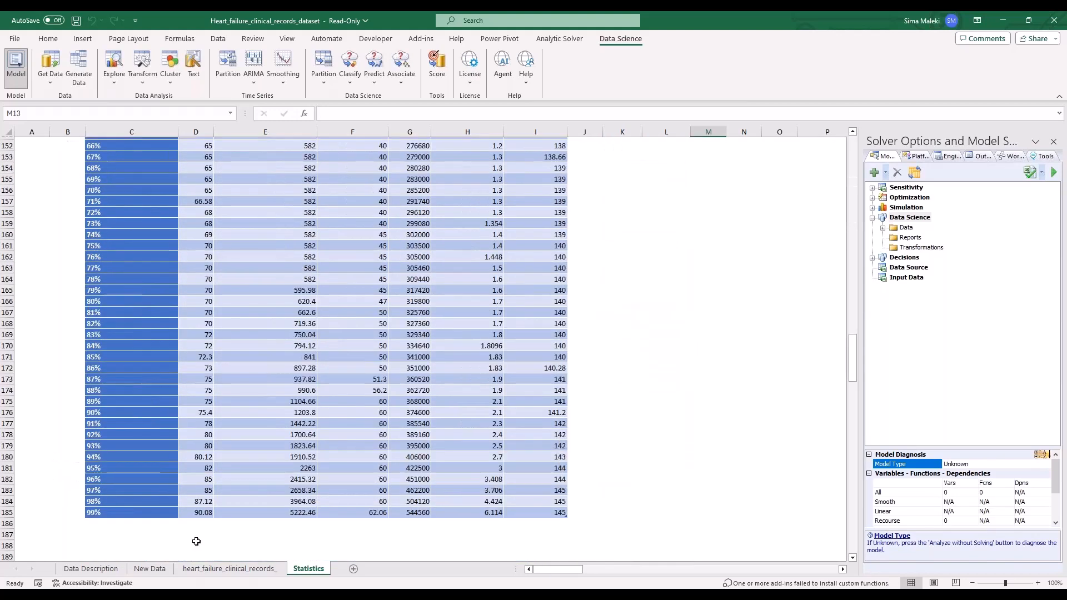
- Start Feature Selection on the heart failure records with all variables except time, using DEATH_EVENT as the categorical output variable
left_click(222, 570)
left_click(289, 391)
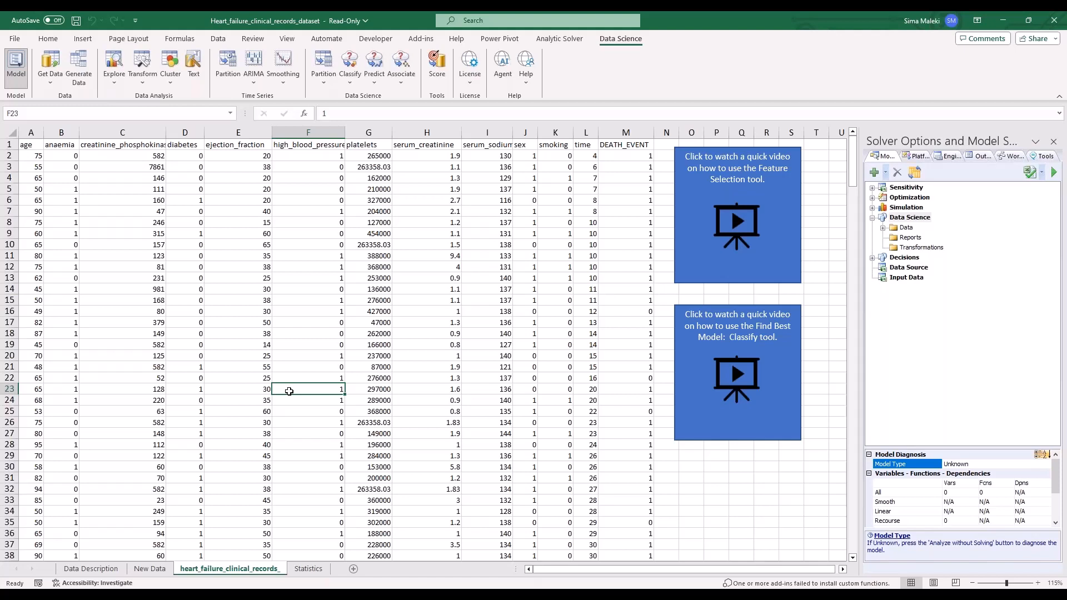
left_click(143, 80)
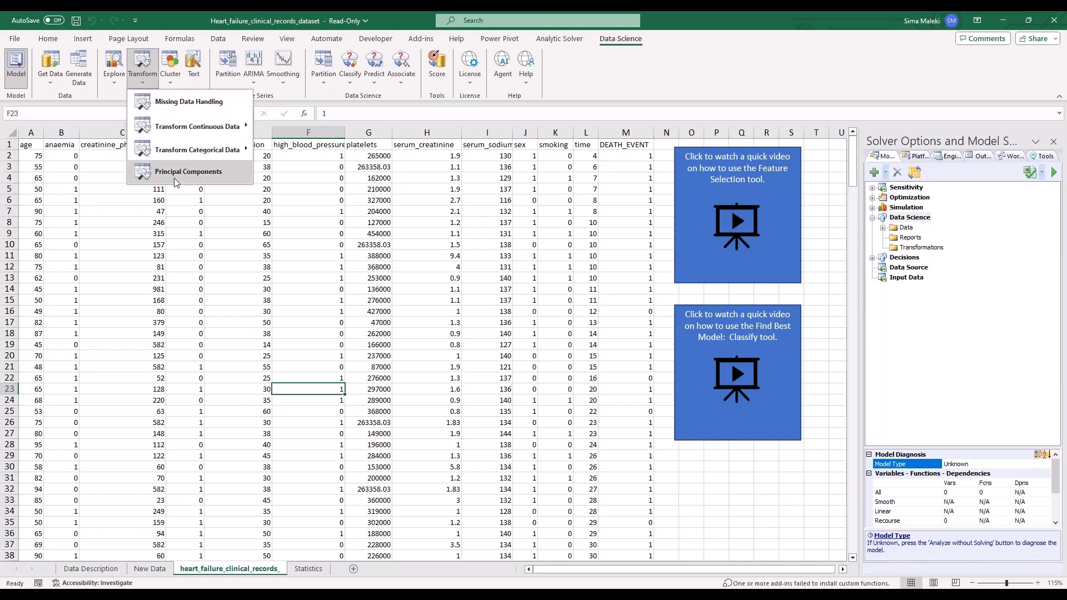
left_click(115, 82)
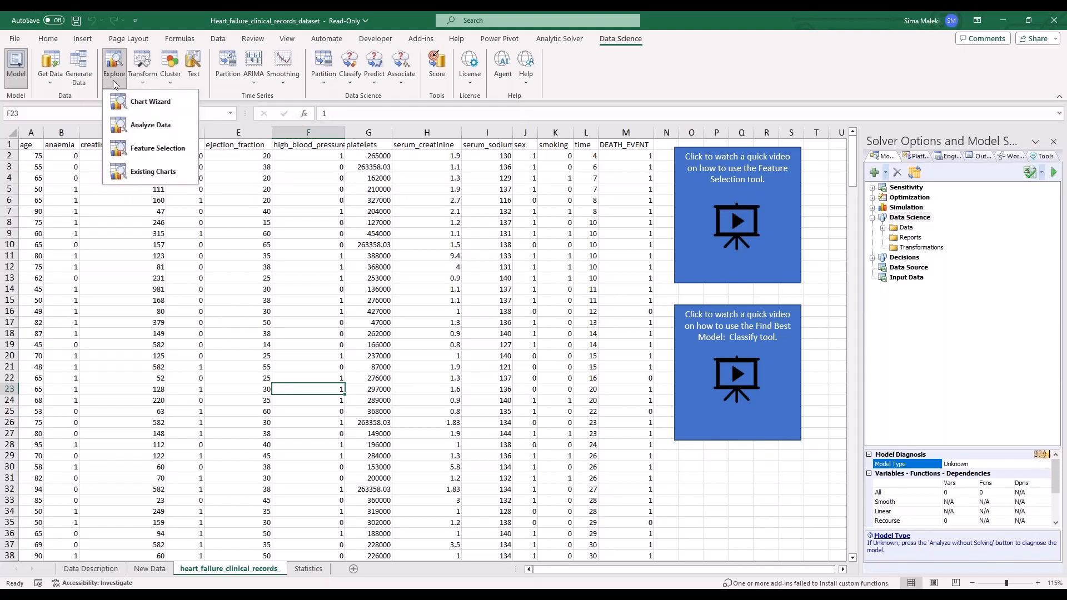
left_click(139, 147)
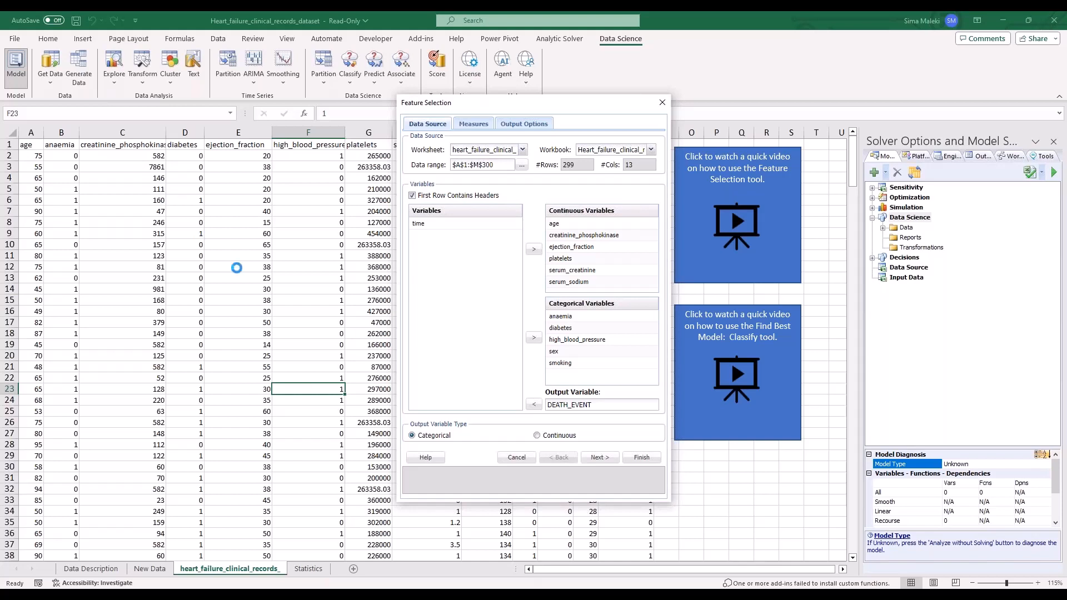
left_click(603, 405)
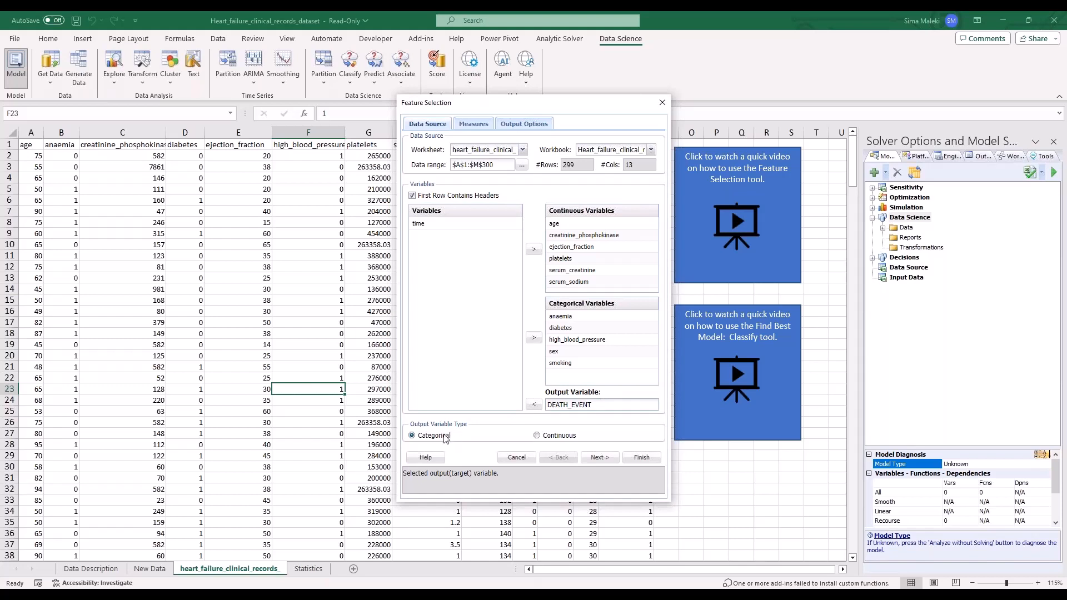
left_click(605, 459)
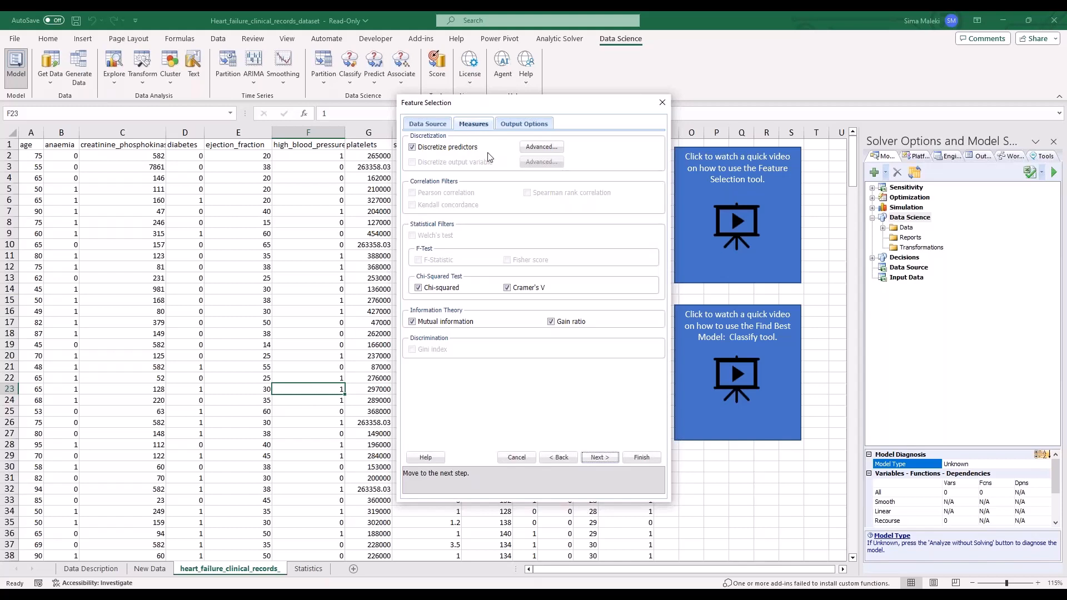
- Accept predictor discretization with 10 maximum bins at equal intervals, keeping the chi-squared, Cramer's V, mutual information and gain ratio measures
left_click(542, 146)
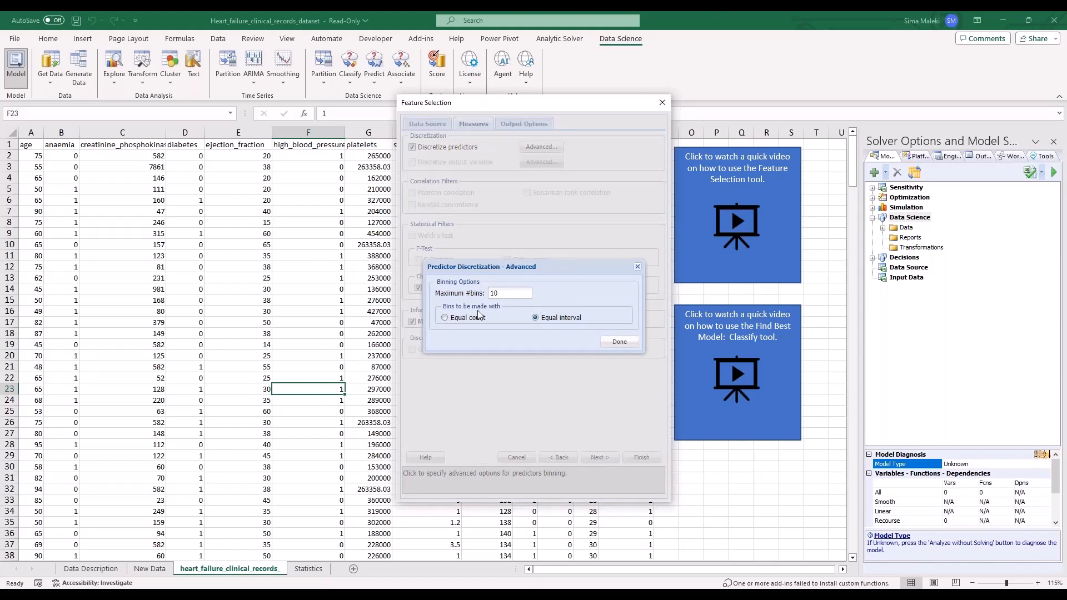
left_click(617, 342)
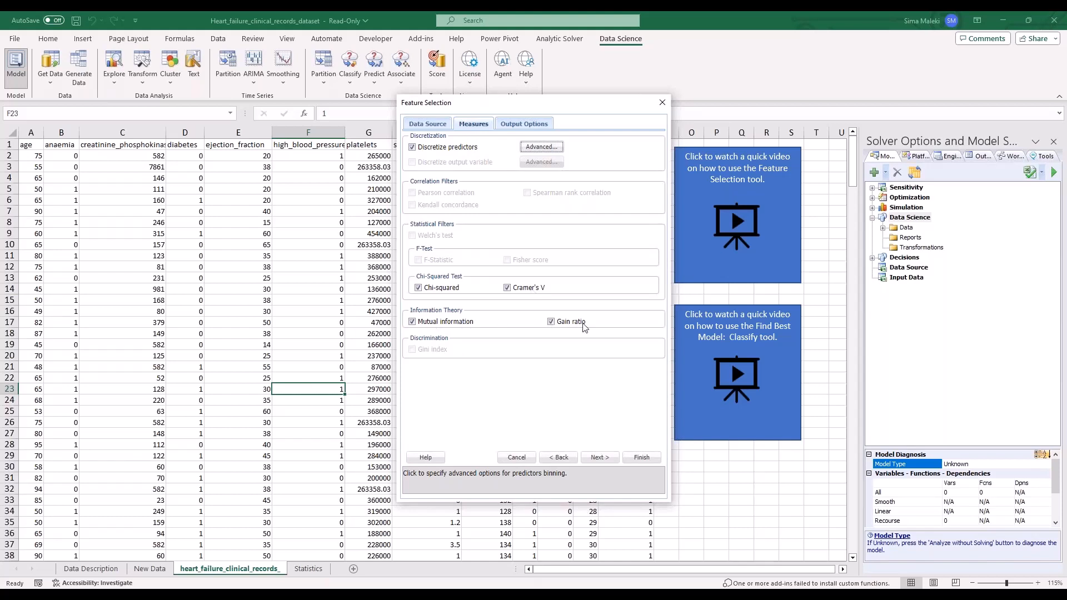
left_click(609, 459)
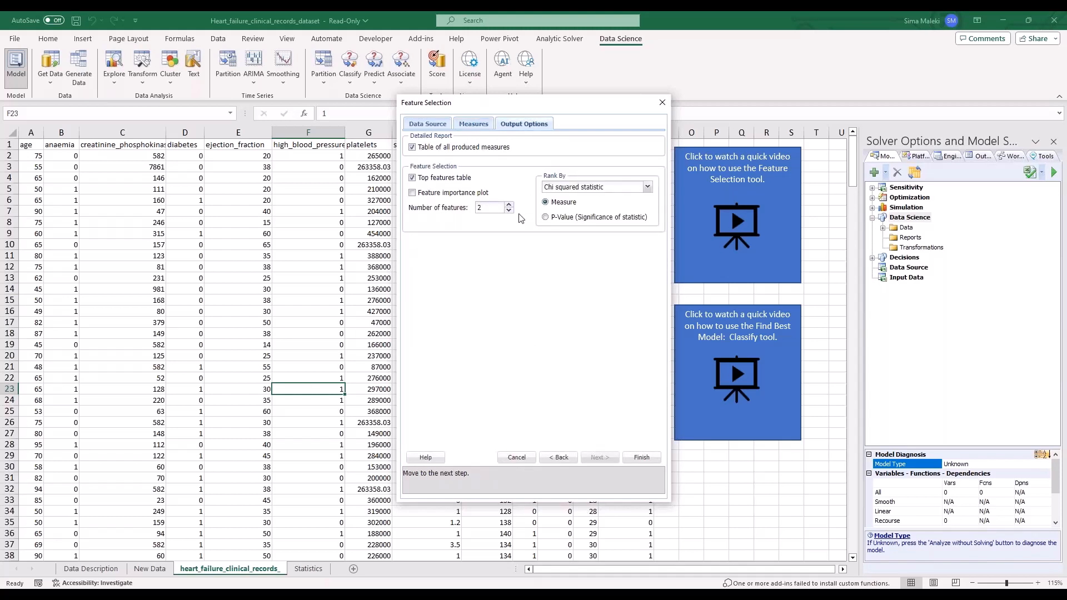
- Include the feature importance plot, set 11 features ranked by Chi squared statistic, and run the feature selection
left_click(413, 193)
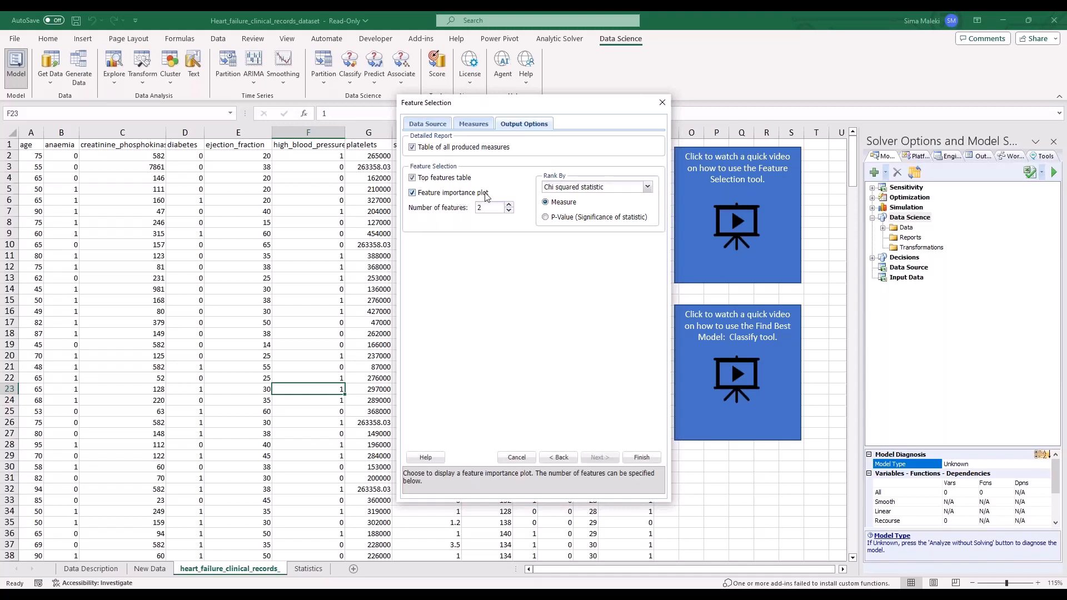
left_click(508, 204)
left_click(508, 205)
left_click(508, 205)
left_click(507, 205)
left_click(507, 205)
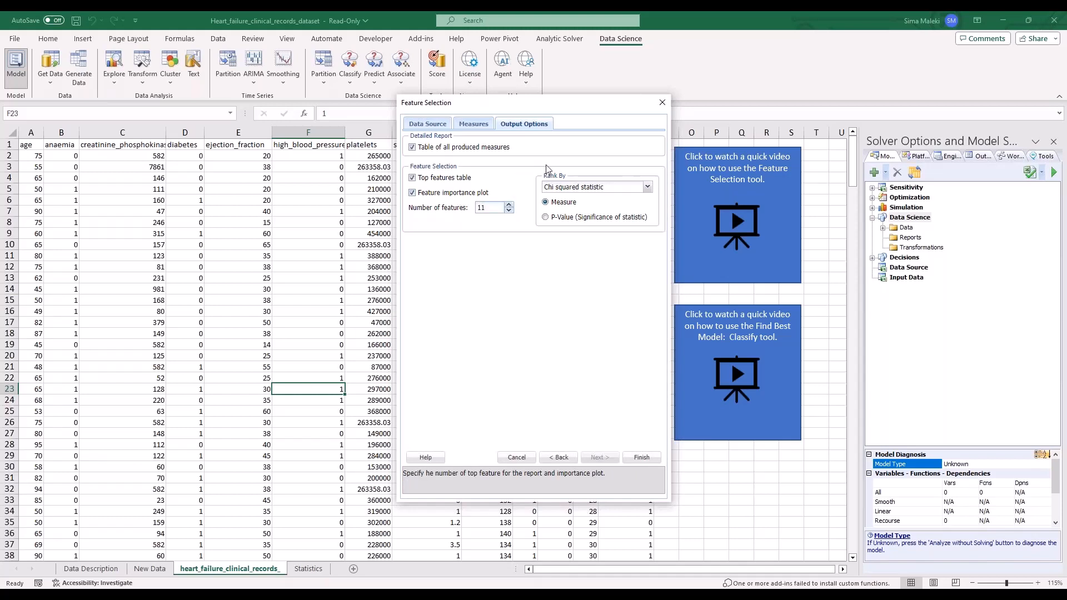
left_click(603, 188)
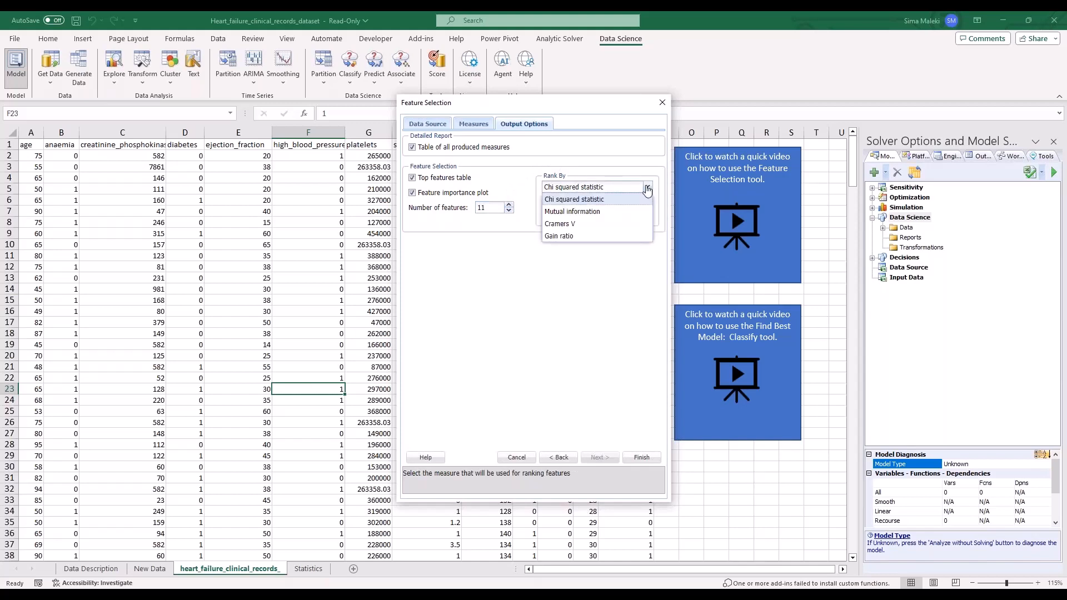
left_click(610, 200)
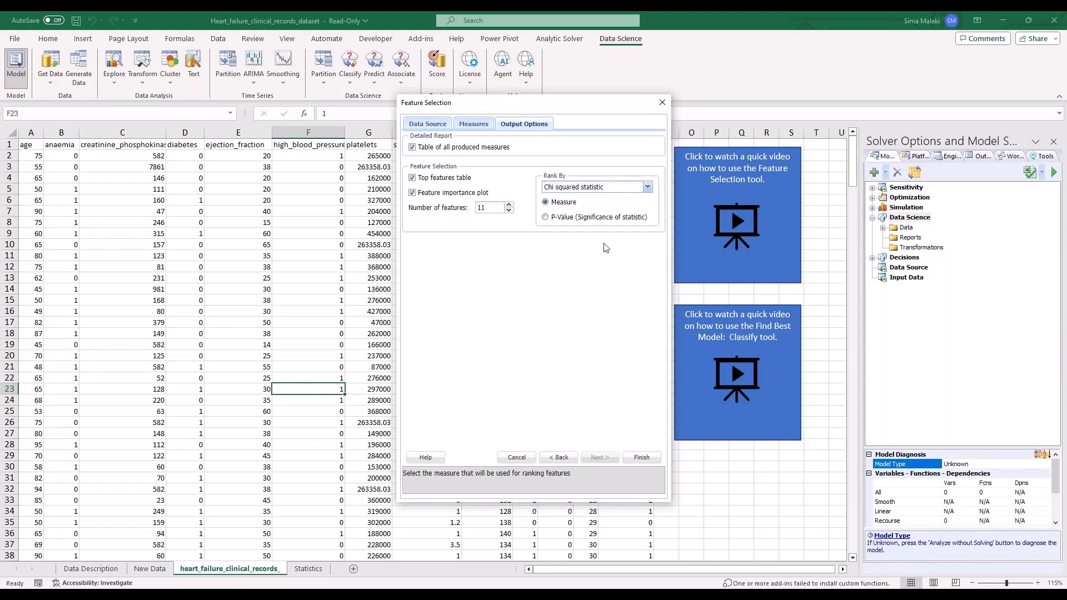
left_click(644, 460)
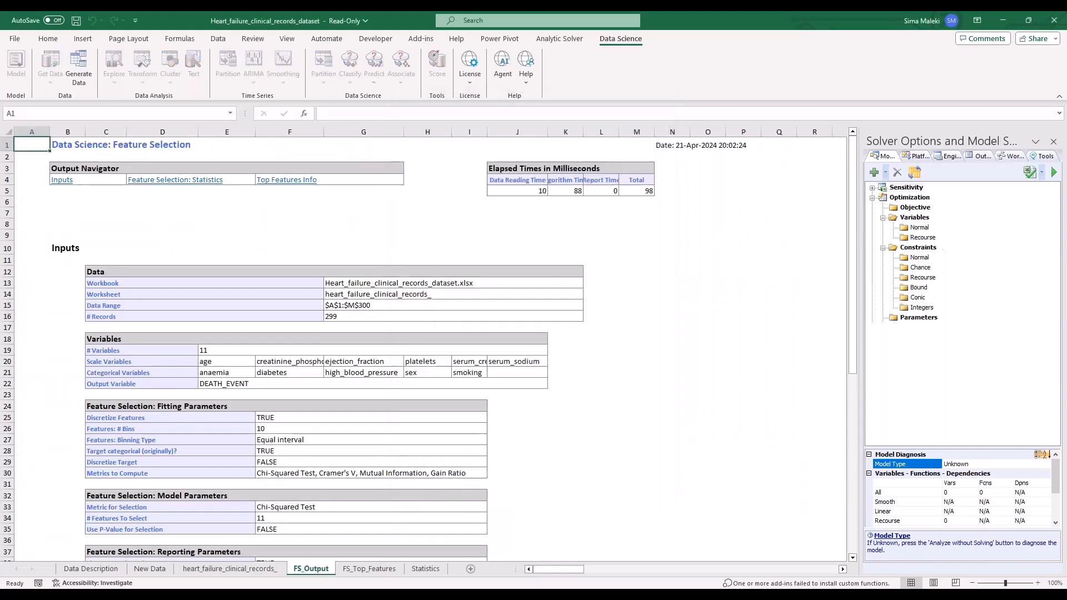
- Examine the FS_Output report and the feature importance plot on the FS_Top_Features sheet, and close the plot
scroll(532, 434, "down", 5)
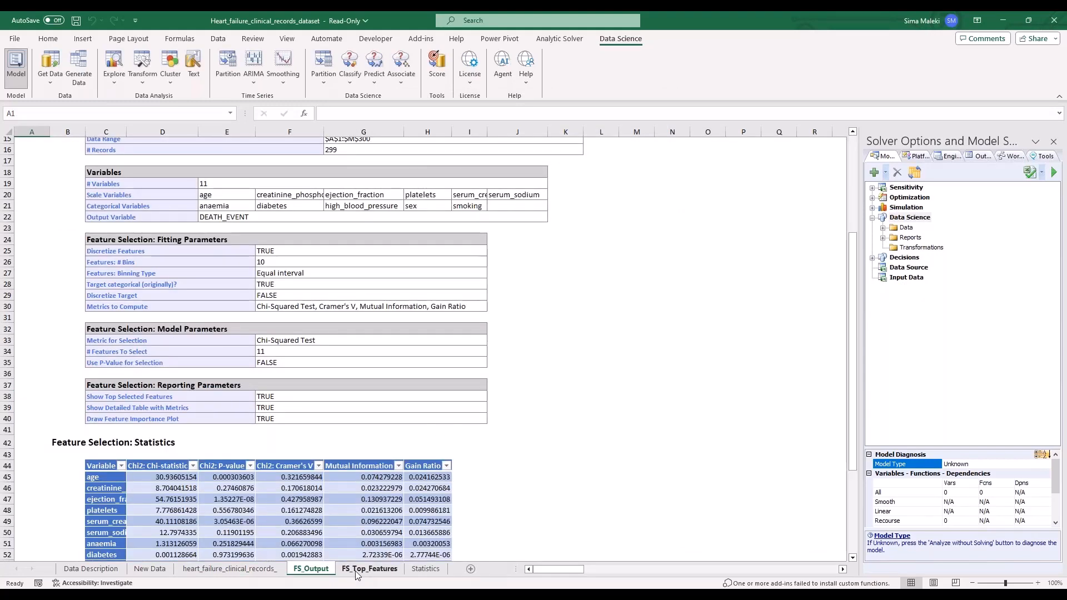
left_click(355, 569)
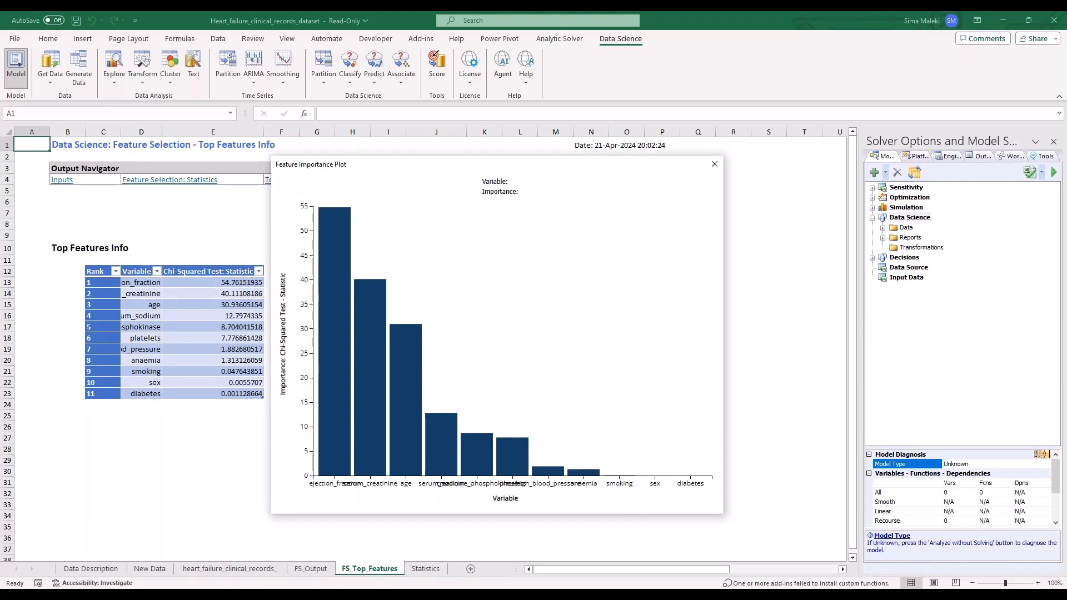
mouse_move(327, 453)
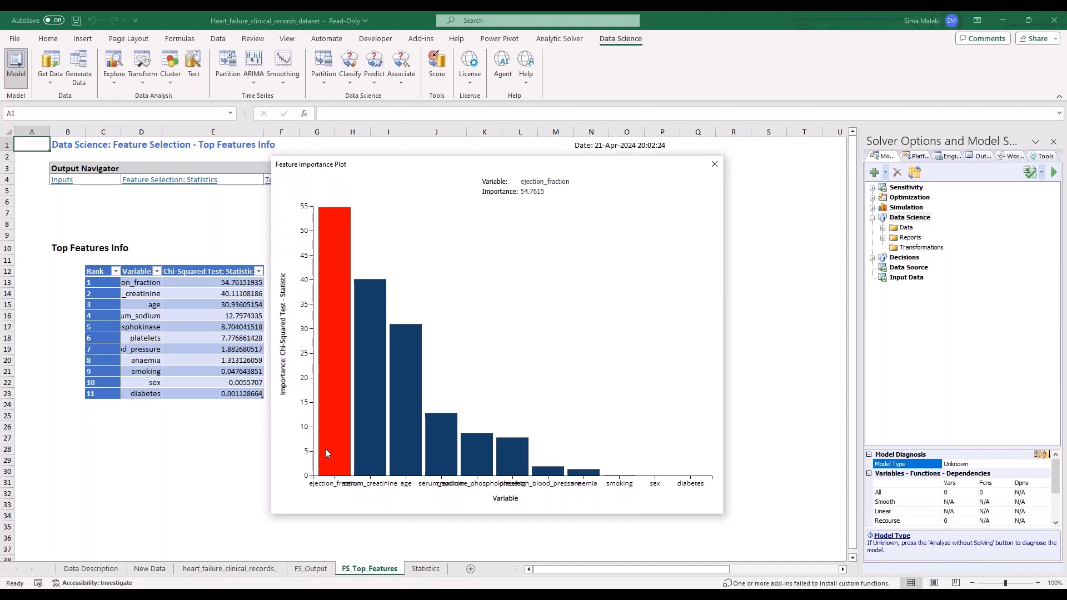
mouse_move(366, 450)
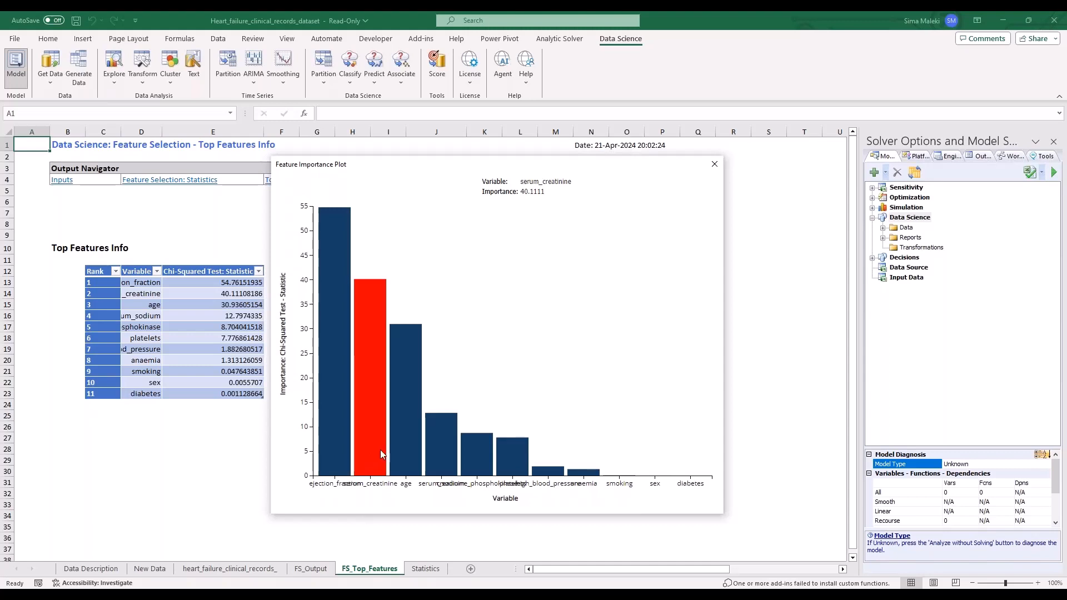
mouse_move(444, 455)
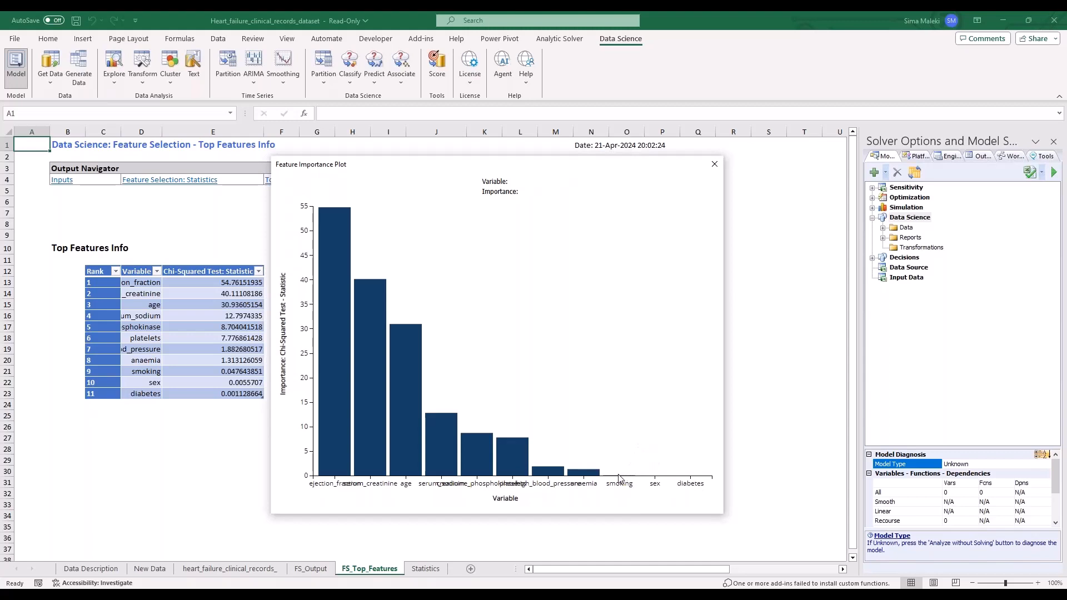
left_click(714, 164)
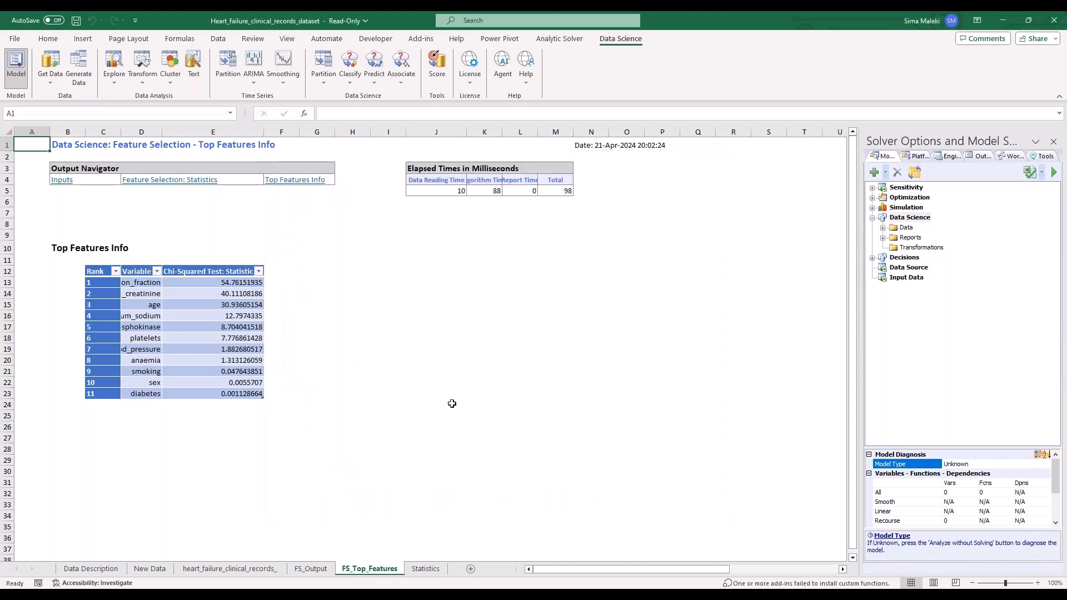
- Sort the Feature Selection statistics table on the FS_Output sheet by Chi2: Chi-statistic from largest to smallest
left_click(311, 569)
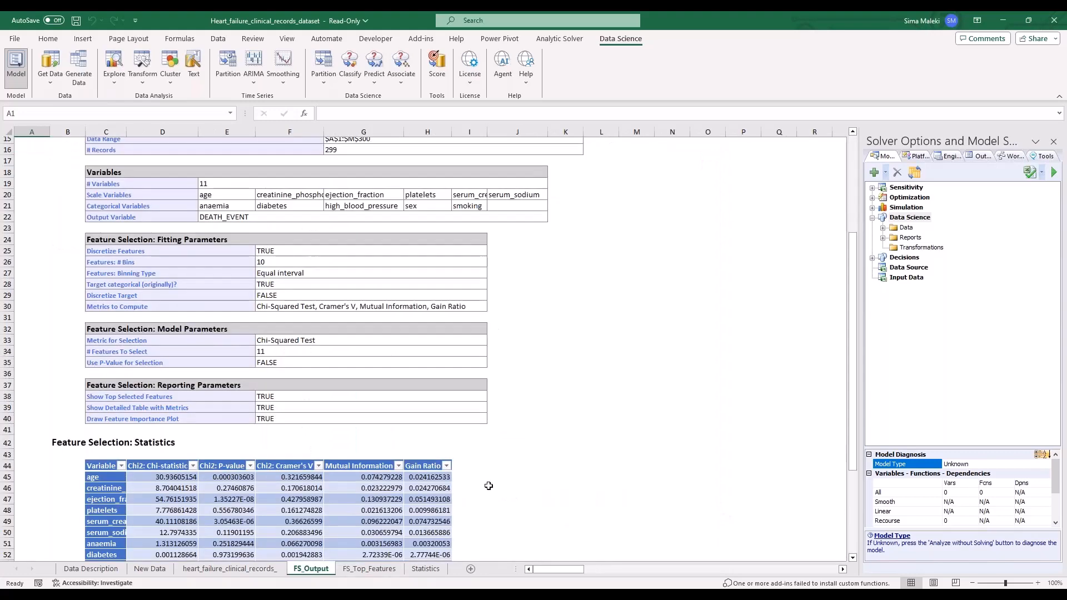
scroll(489, 486, "down", 2)
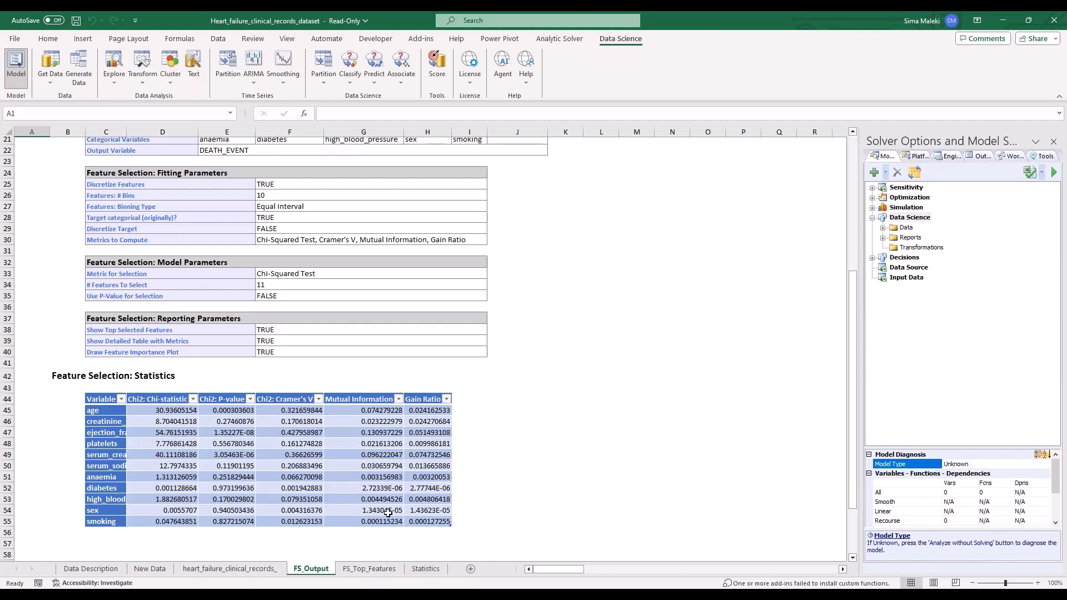
scroll(388, 512, "down", 1)
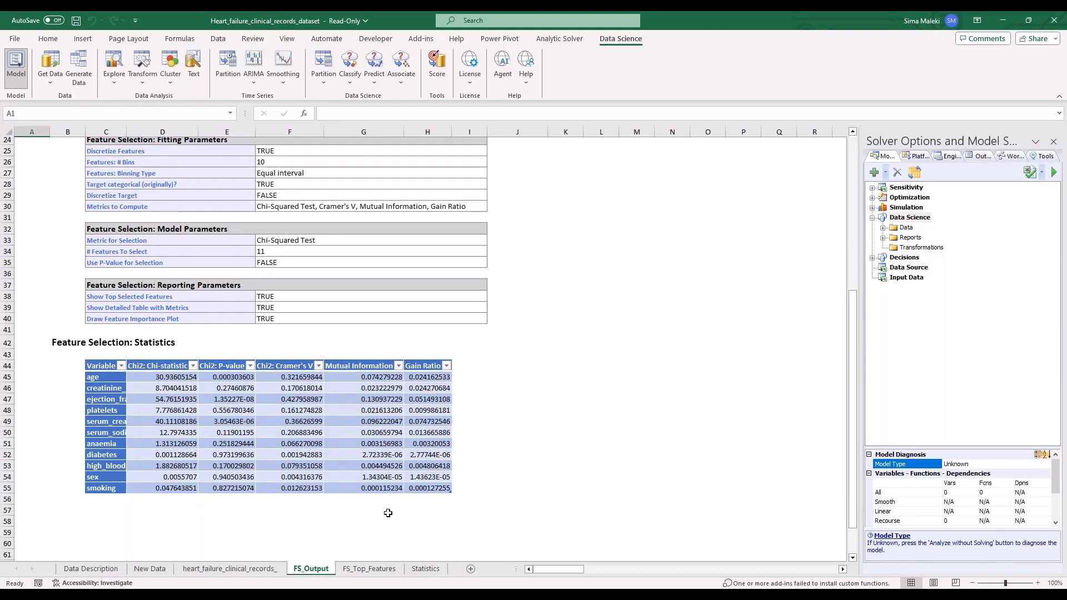
left_click(193, 366)
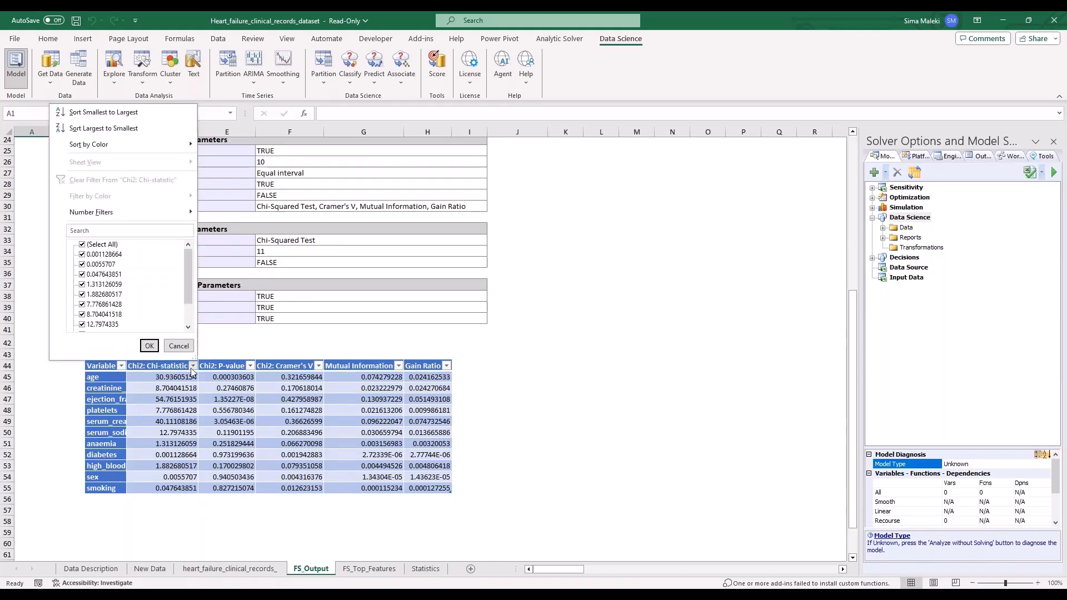
left_click(103, 129)
scroll(161, 278, "down", 1)
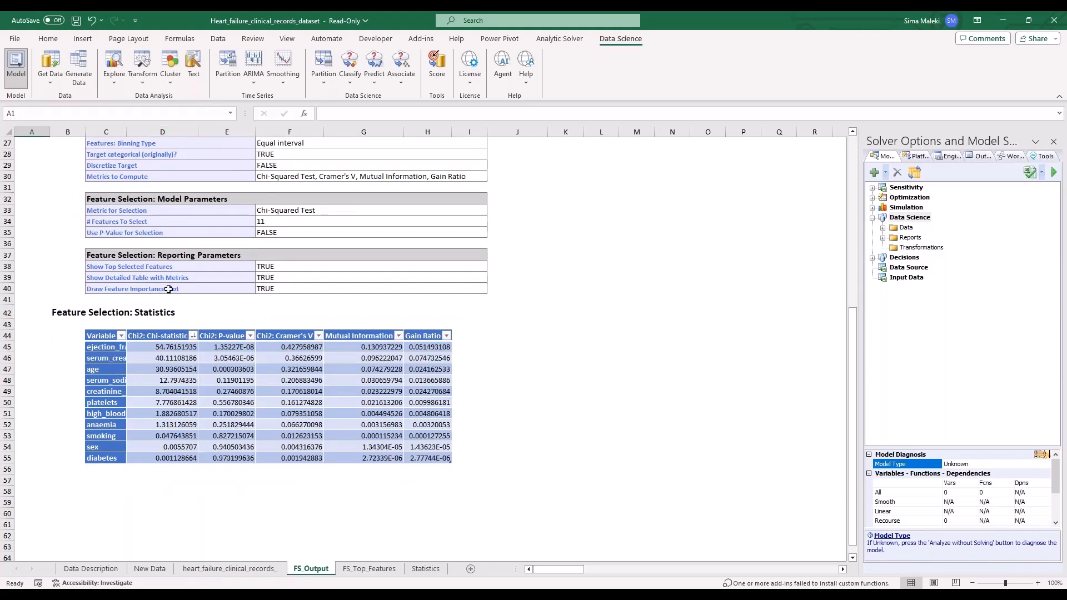
- Widen the Variable column to fit the full names and review the highest-ranked variables by chi-squared statistic
left_click(108, 358)
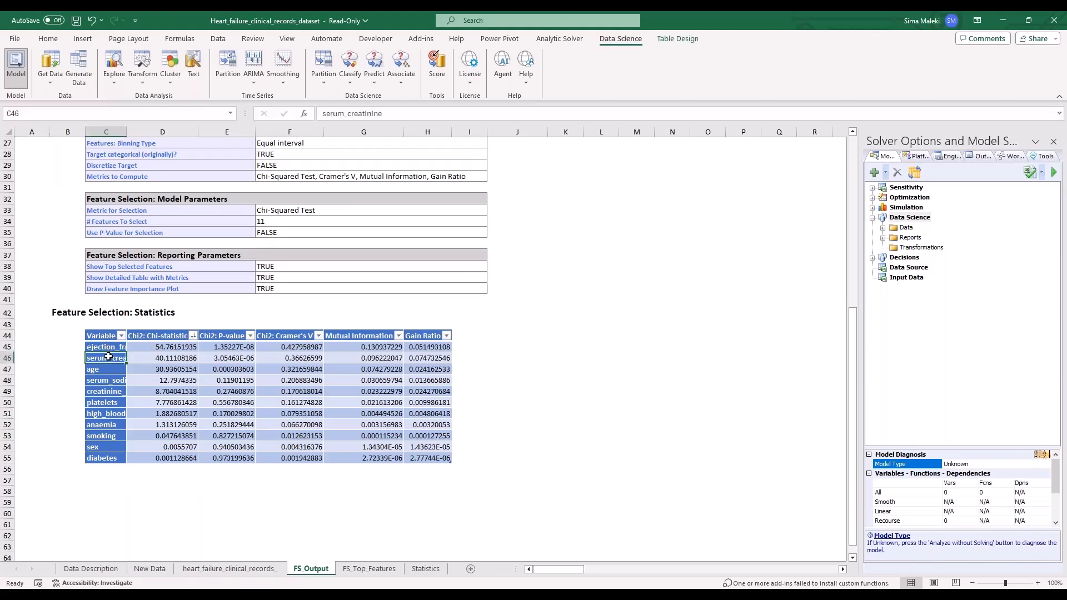
double_click(126, 132)
left_click(138, 369)
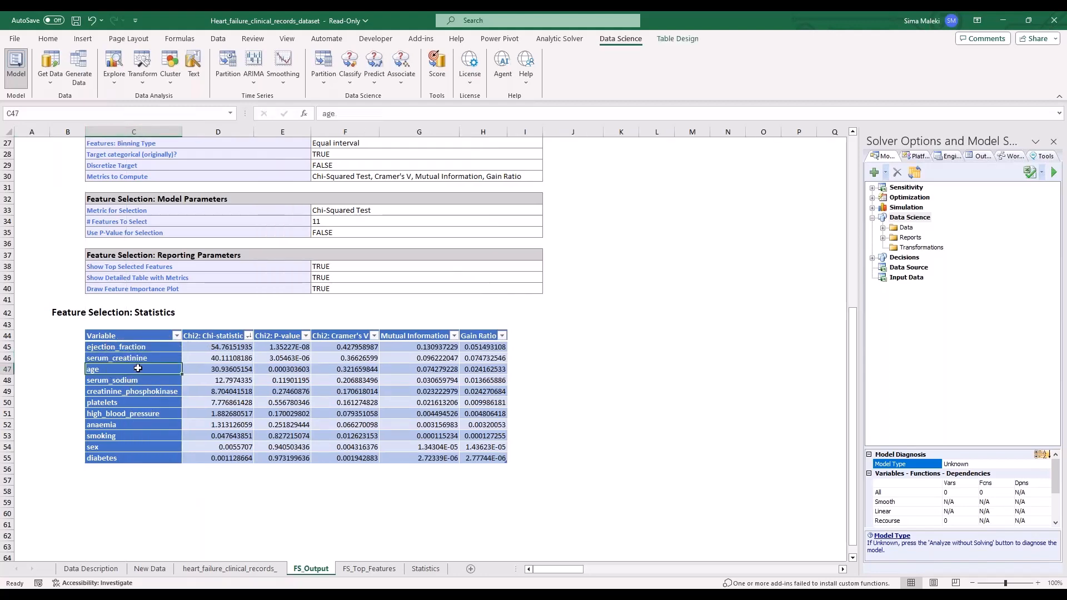
left_click(144, 380)
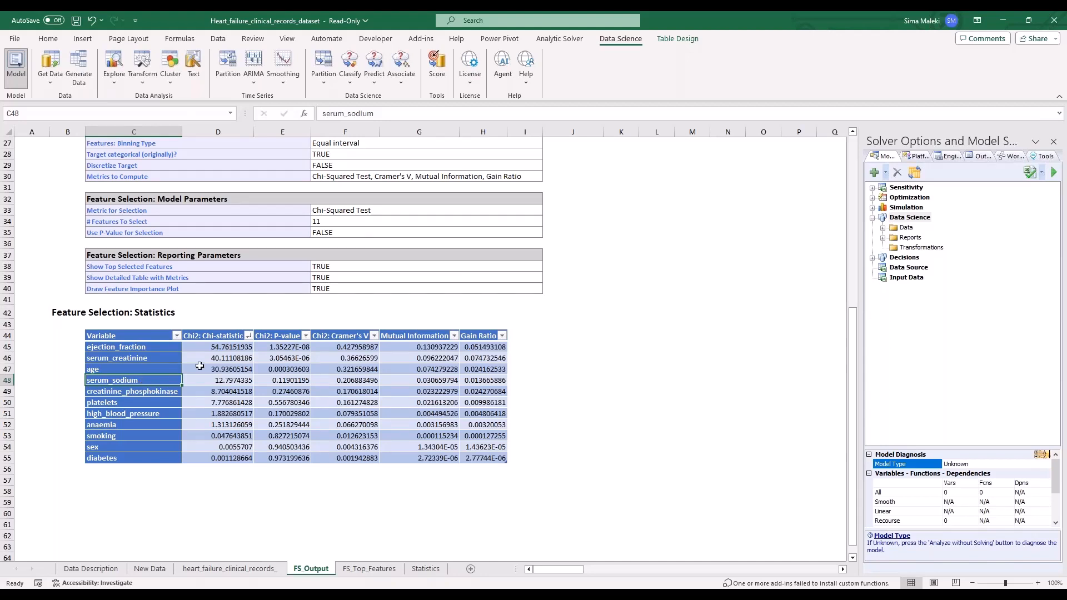
- Sort the statistics table by Chi2: Cramer's V from largest to smallest and review the four highest-ranked variables
left_click(374, 336)
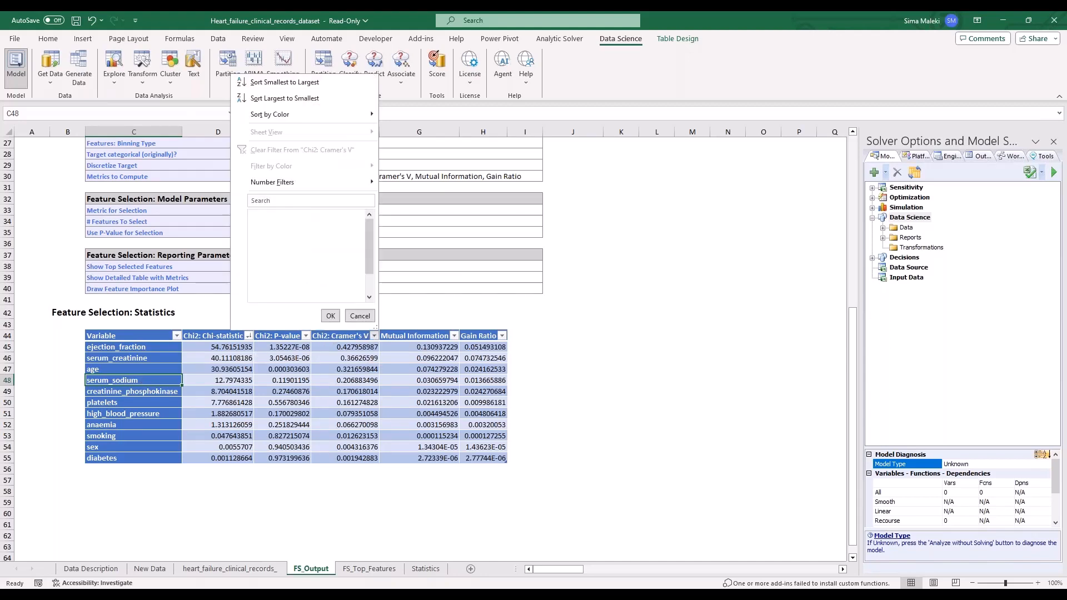
left_click(329, 99)
left_click(146, 348)
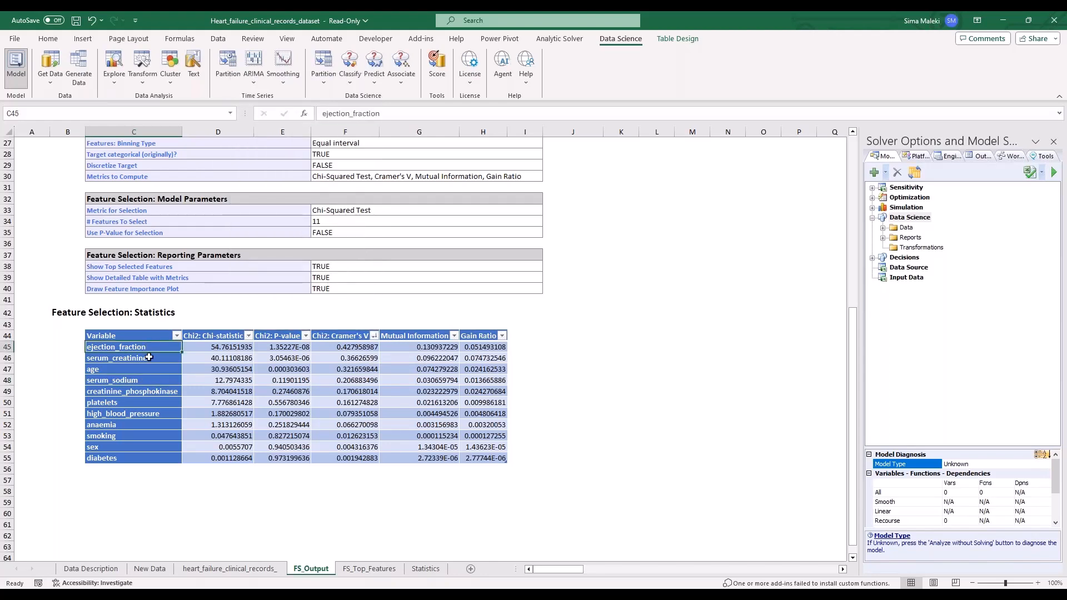
left_click(149, 357)
left_click(155, 370)
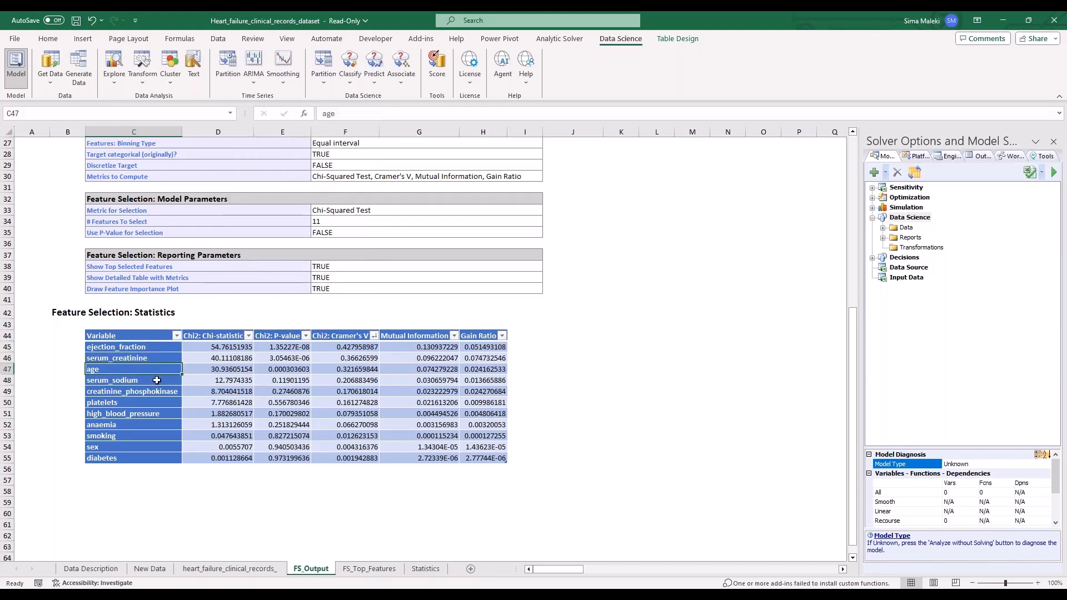
left_click(157, 380)
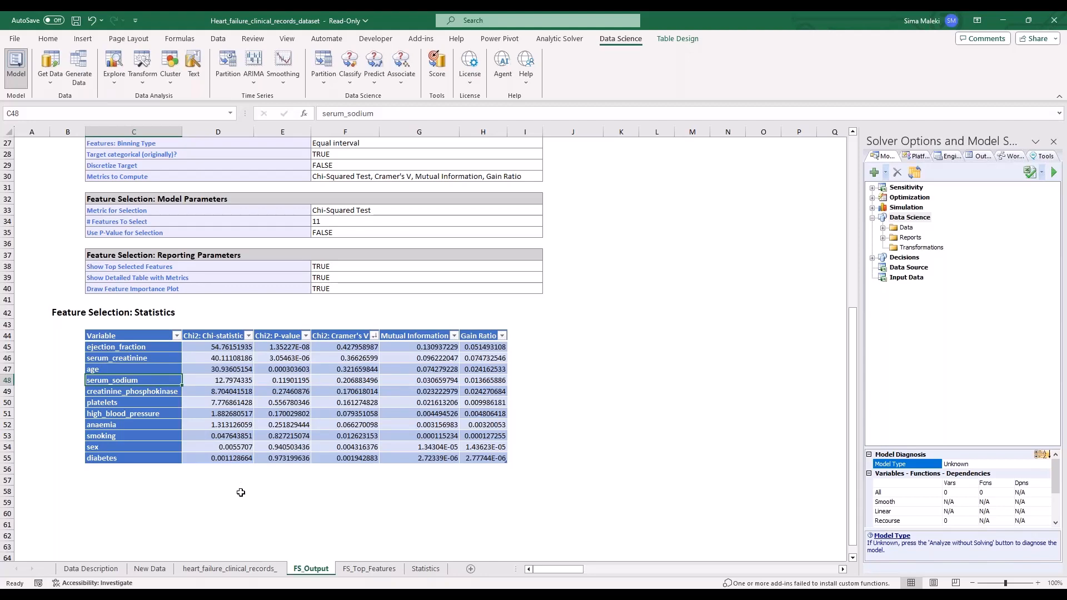
- Sort the statistics table by Mutual Information from largest to smallest and review the four highest-ranked variables
left_click(454, 337)
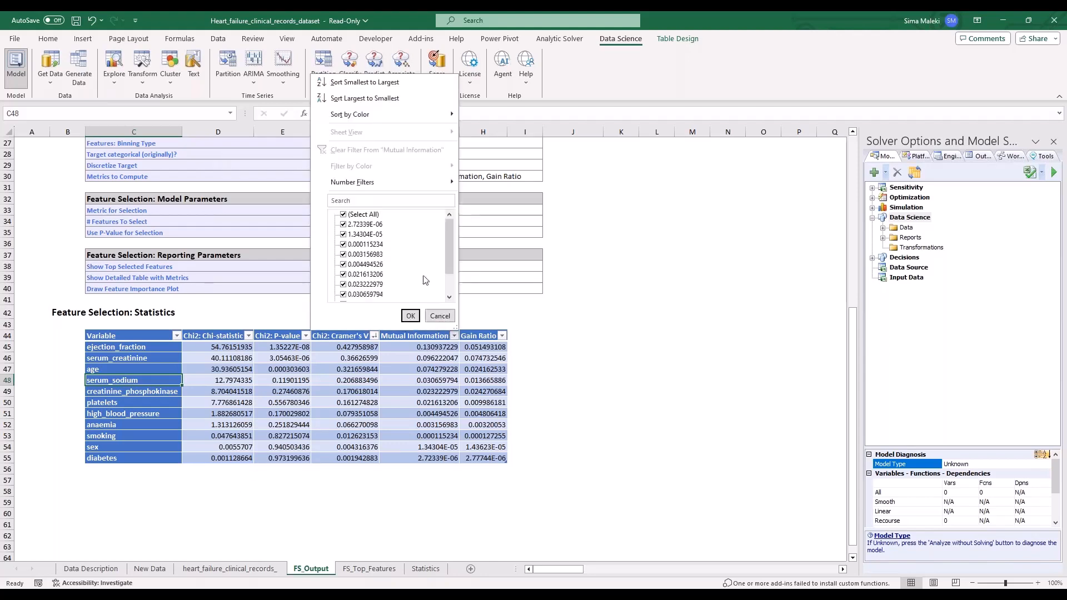
left_click(401, 97)
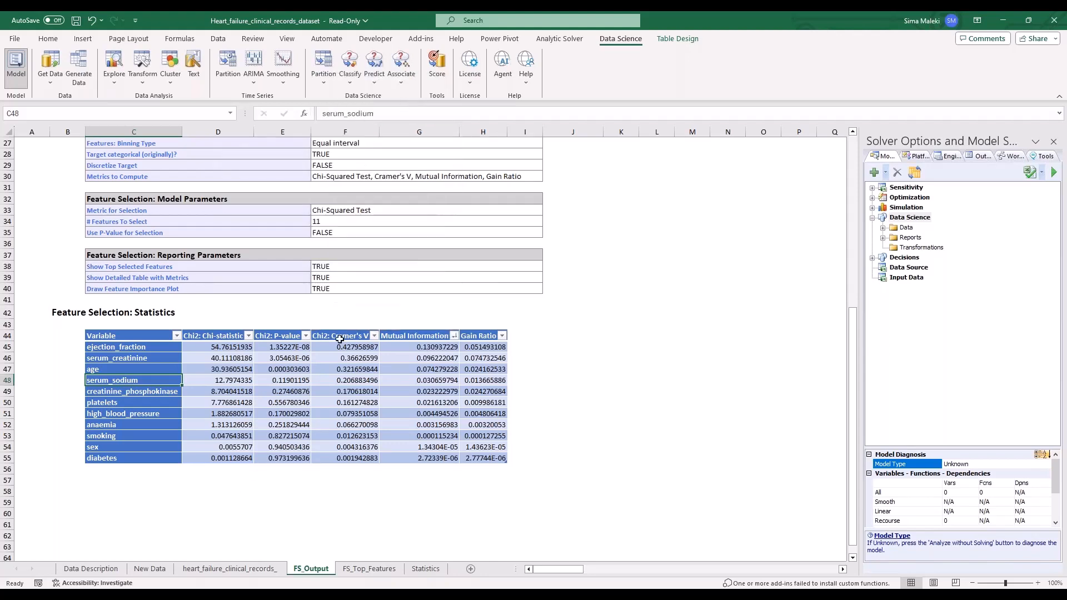
left_click(155, 346)
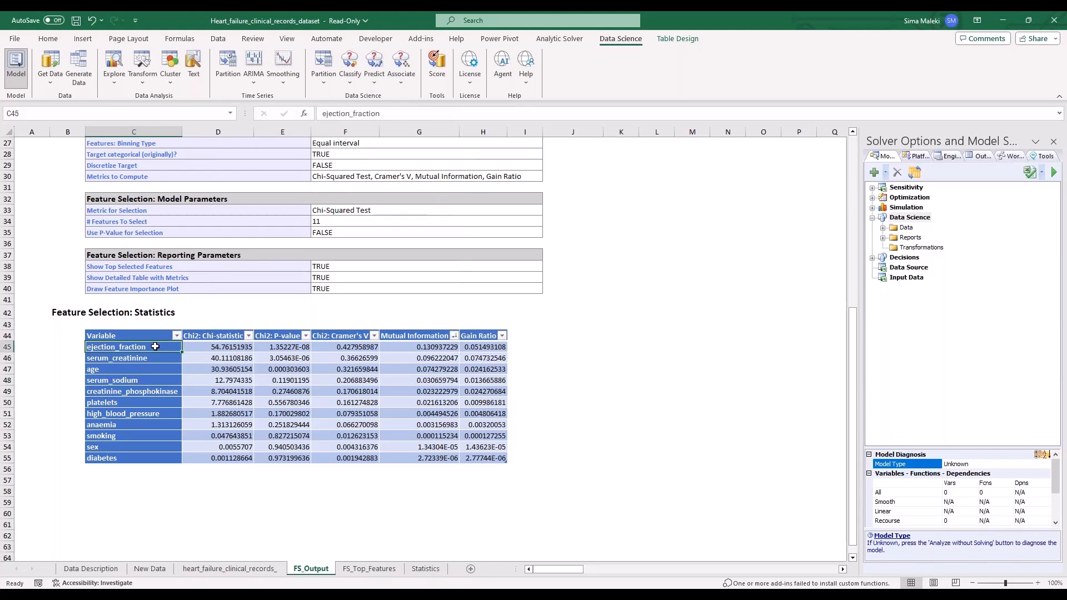
left_click(155, 358)
left_click(154, 370)
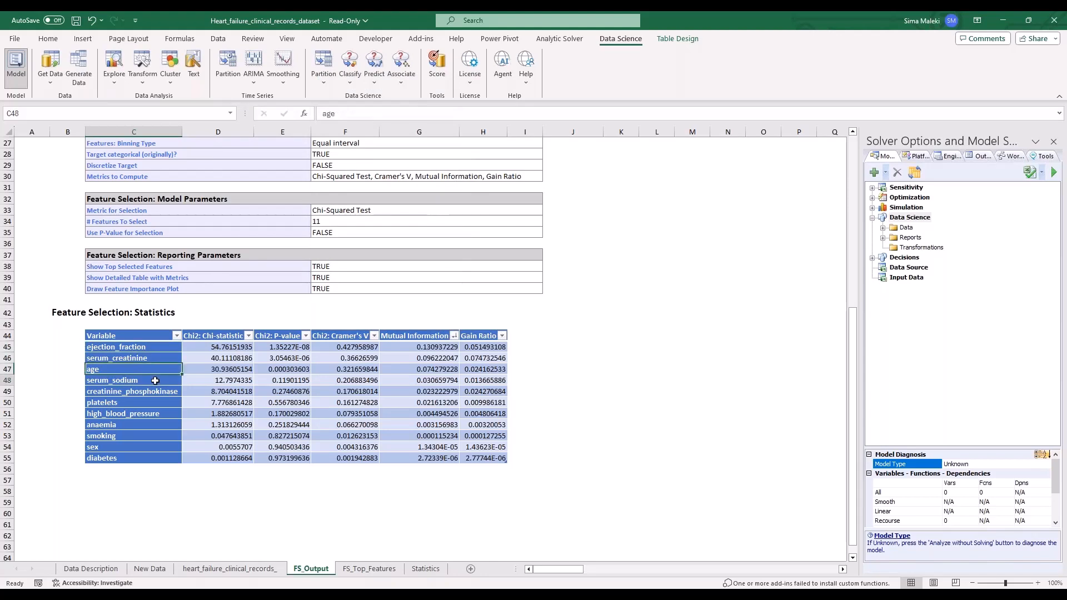
left_click(155, 381)
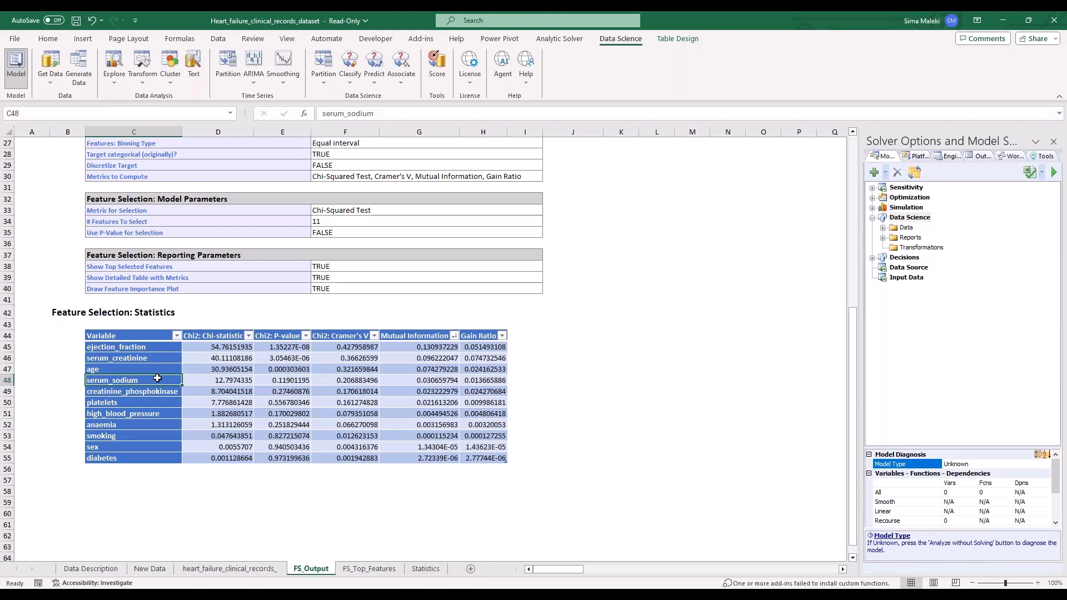
- Sort the statistics table by Gain Ratio from largest to smallest and review the four highest-ranked variables
left_click(503, 336)
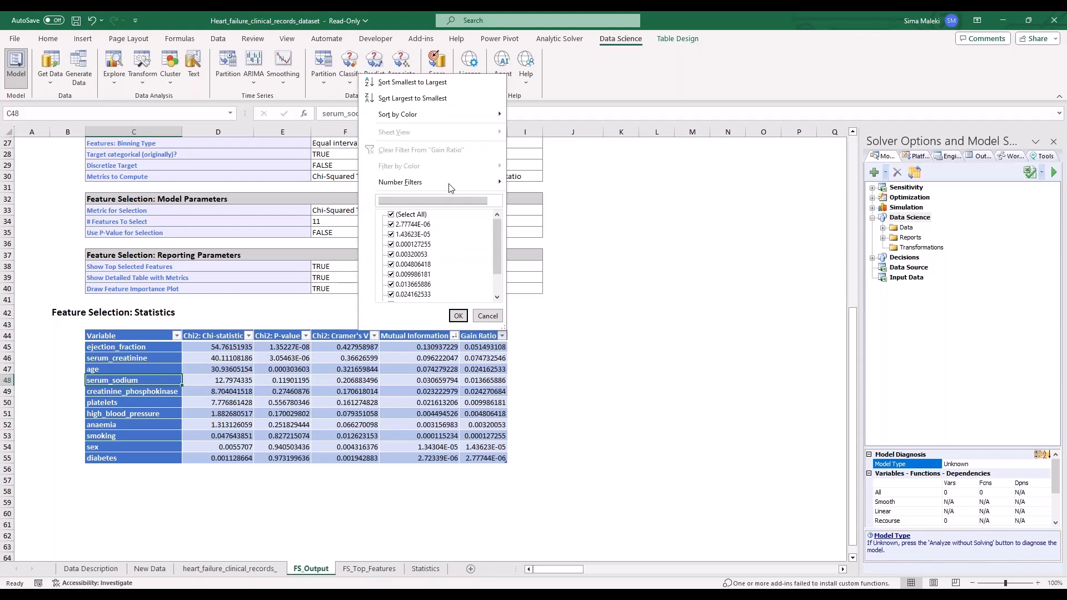
left_click(451, 98)
left_click(147, 348)
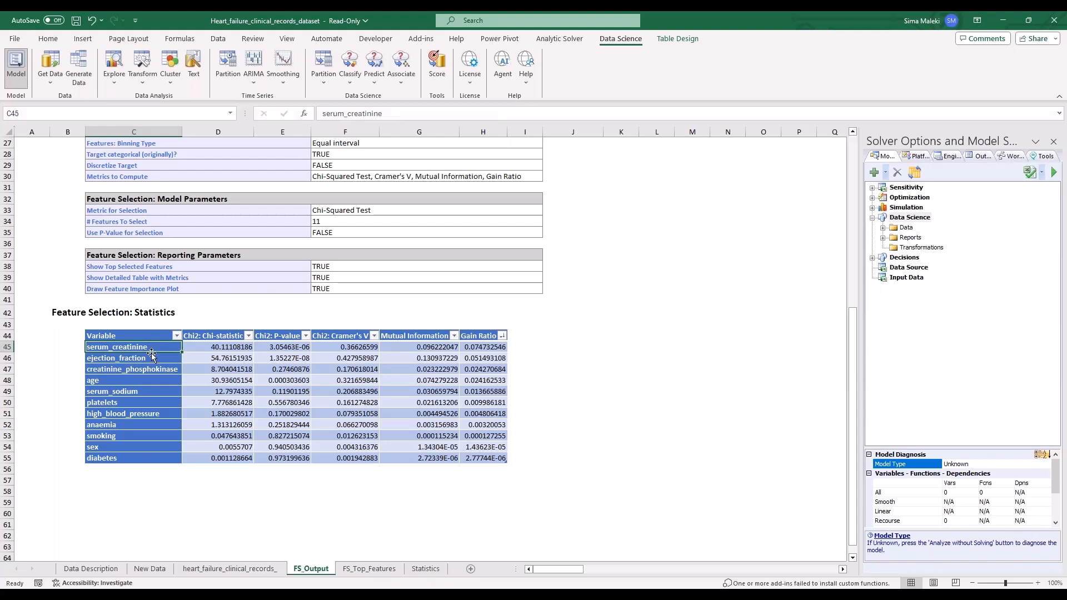
left_click(149, 358)
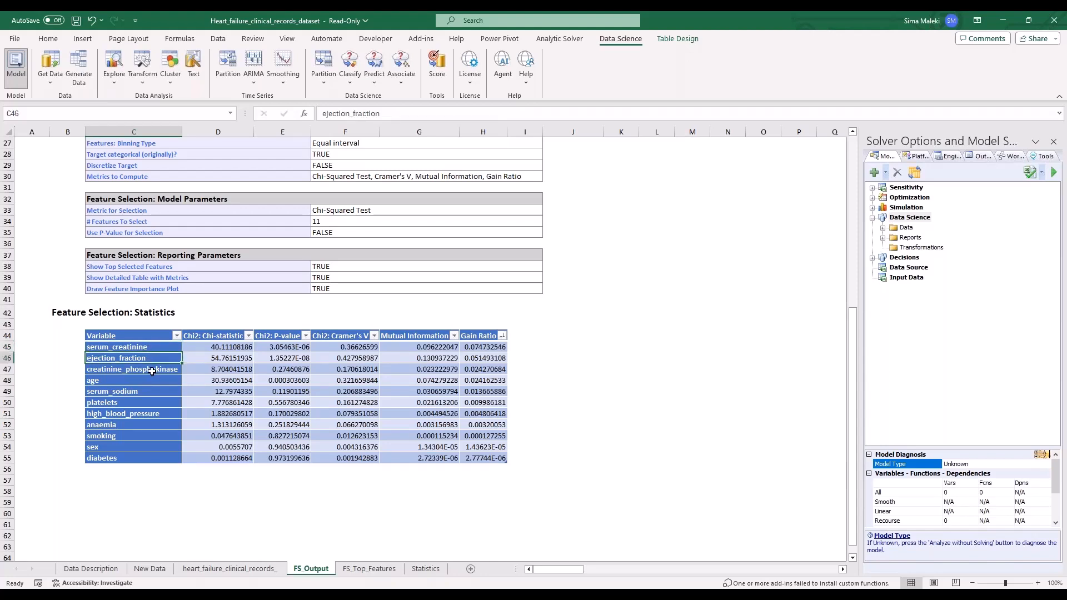
left_click(151, 371)
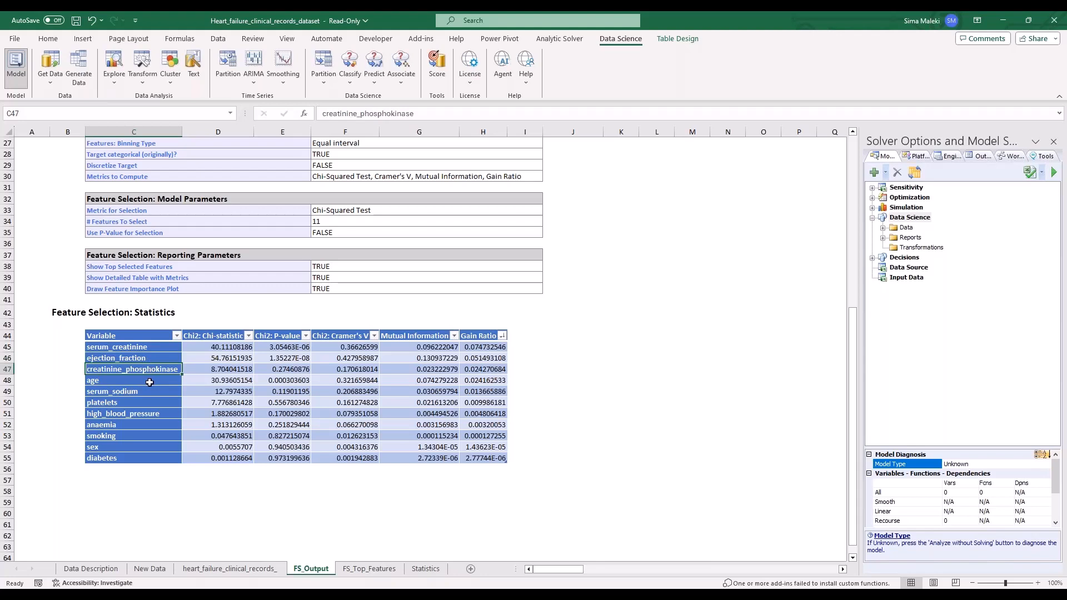
left_click(149, 382)
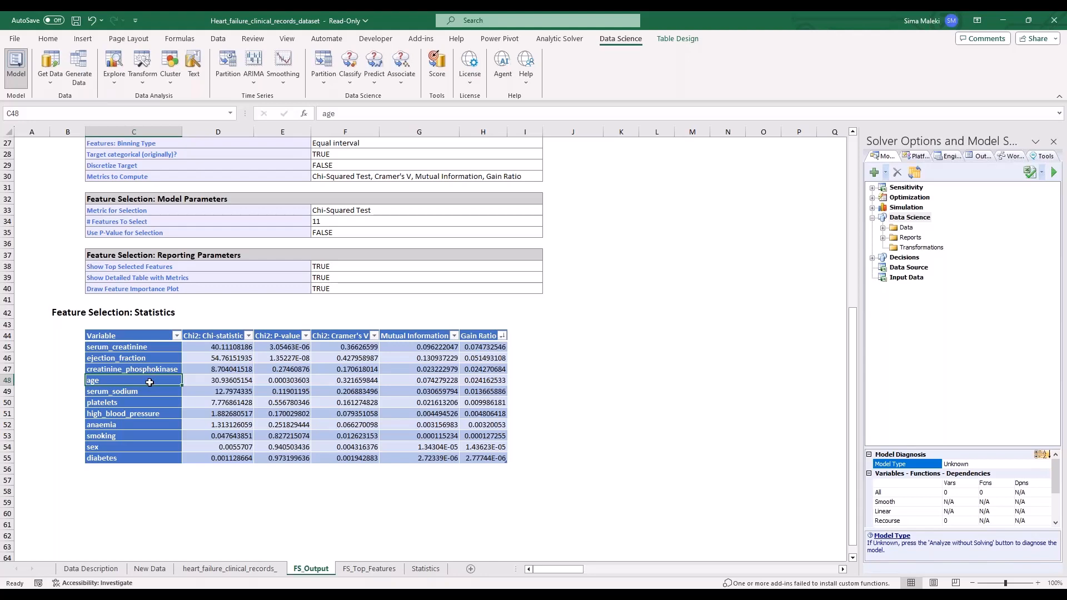
- Return to the heart failure records sheet, select the DEATH_EVENT header and try to start Find Best Model for classification
left_click(205, 572)
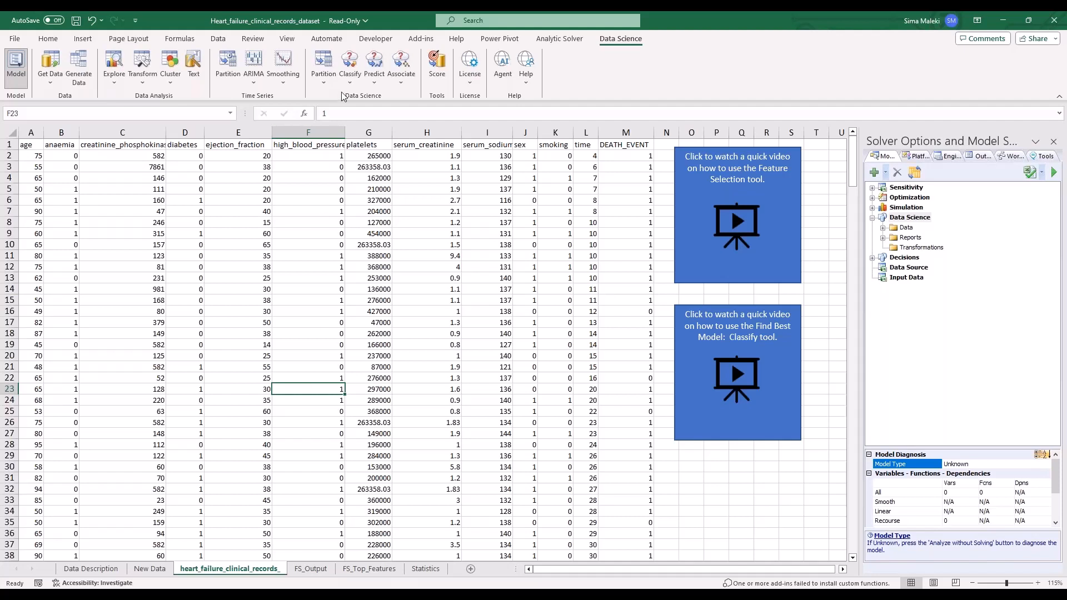
left_click(630, 142)
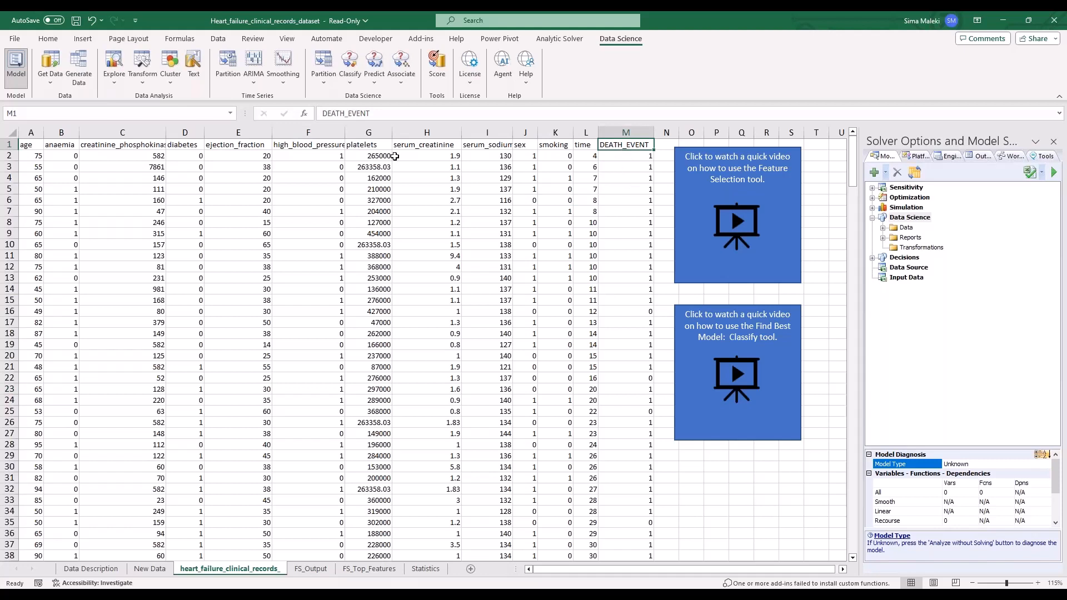
left_click(351, 84)
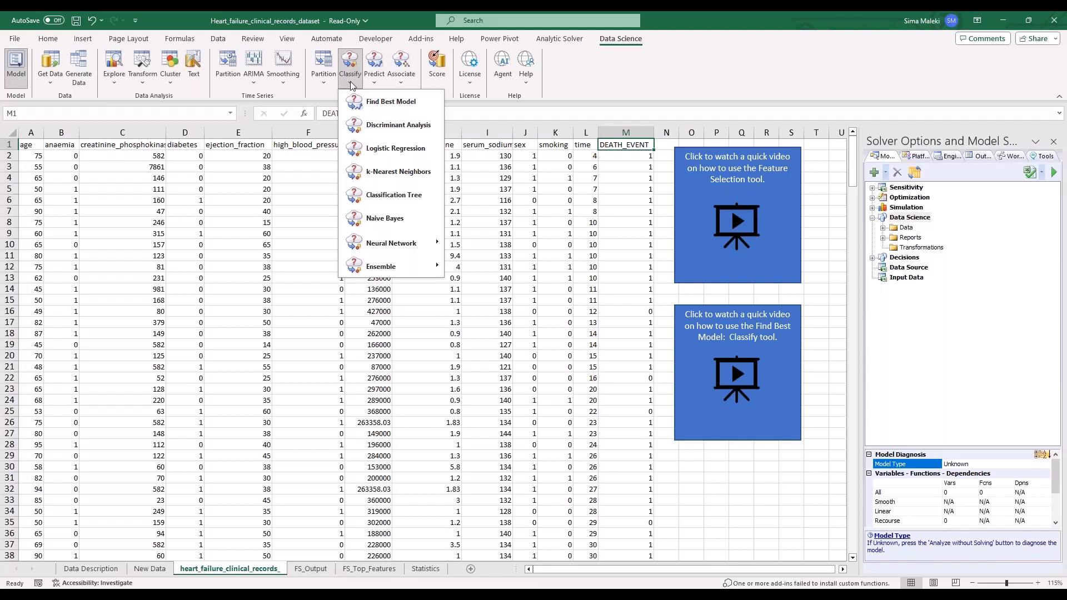
left_click(370, 104)
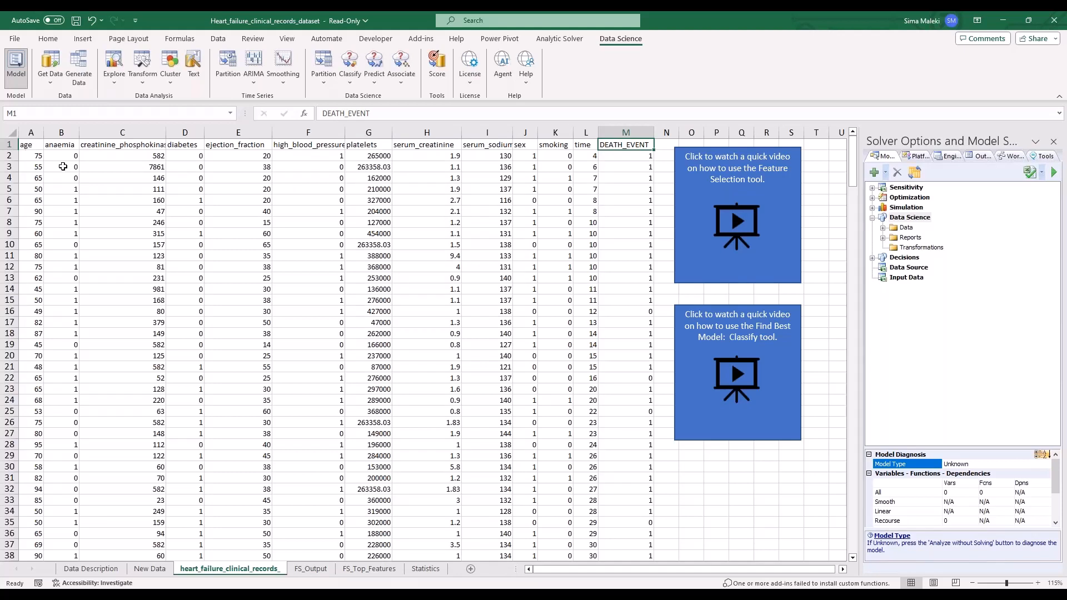
left_click(119, 198)
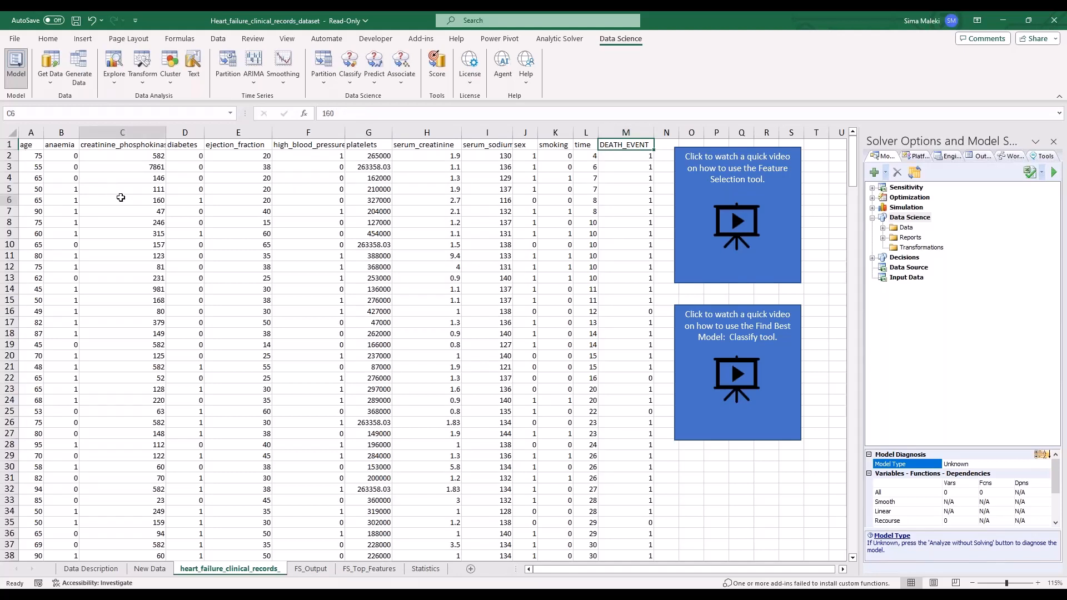
left_click(72, 170)
left_click(193, 188)
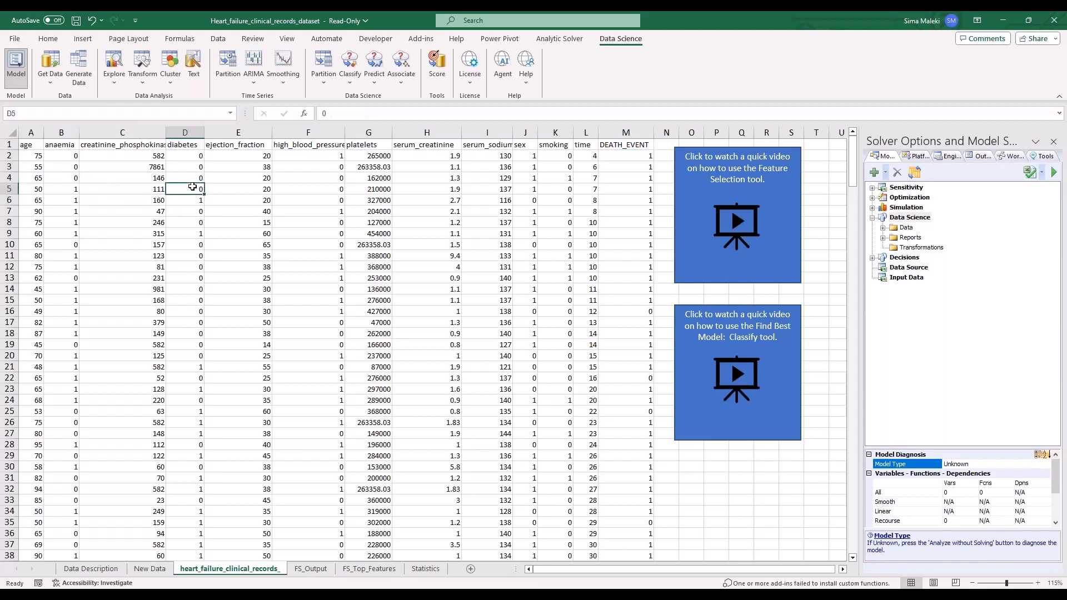
left_click(359, 183)
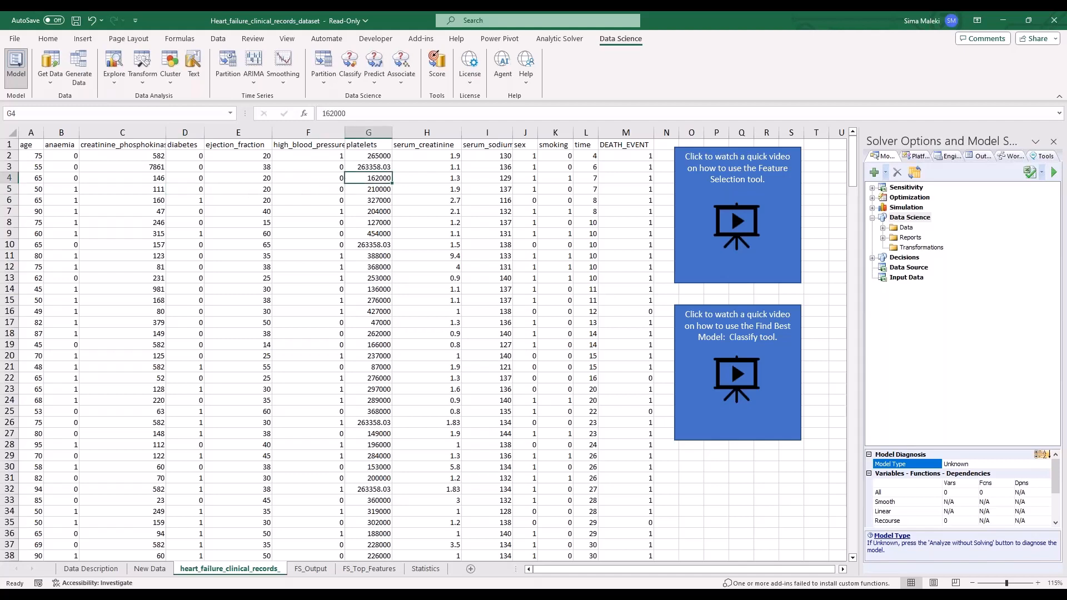
left_click(229, 192)
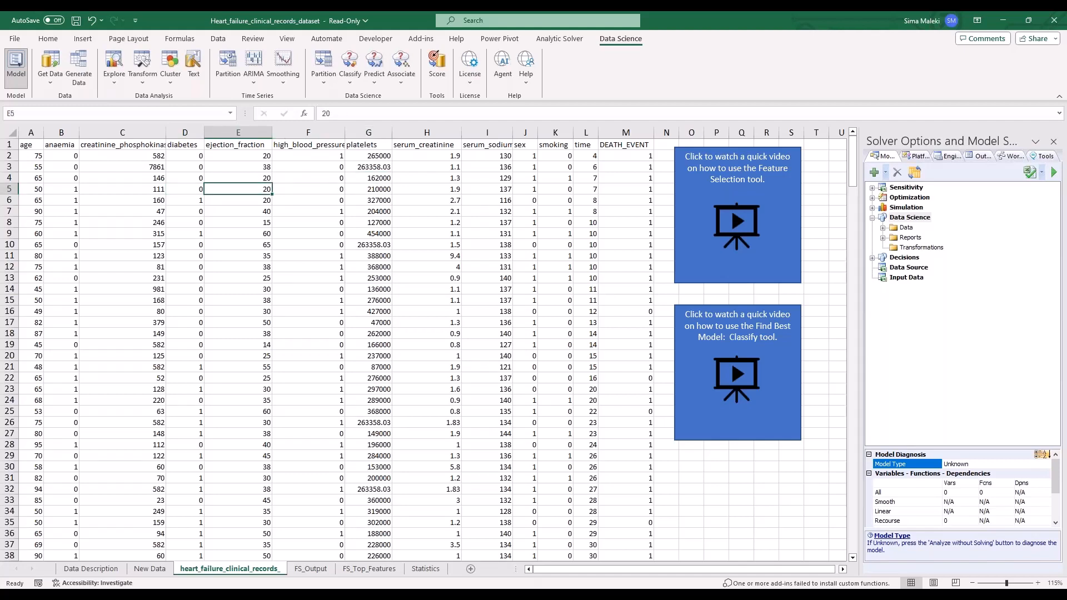
- Start Find Best Model for classification on the heart failure records, adding age as a selected variable and anaemia as a categorical variable
left_click(269, 221)
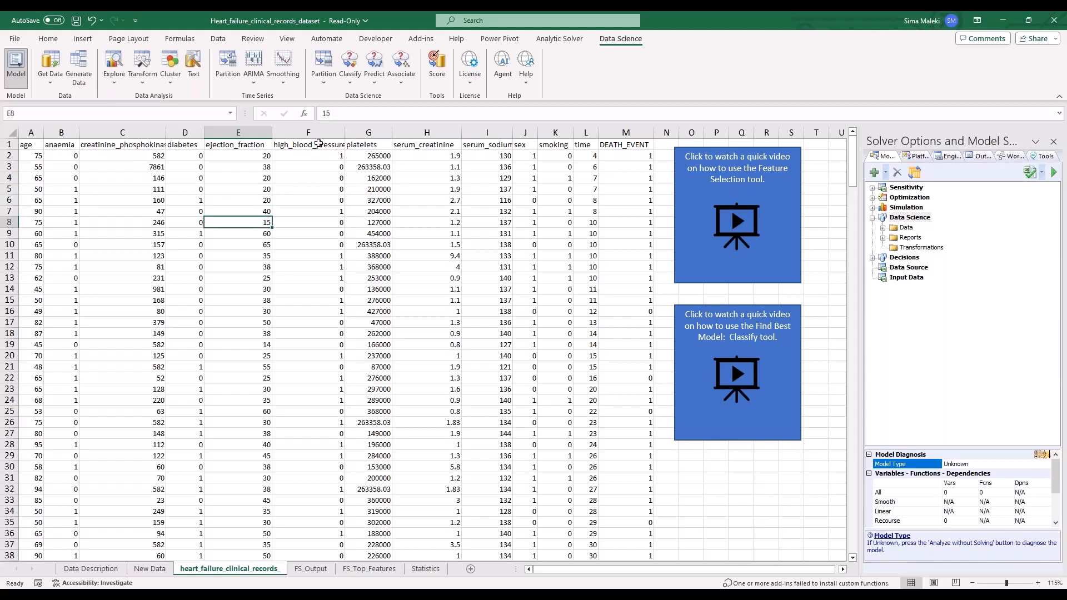
left_click(349, 67)
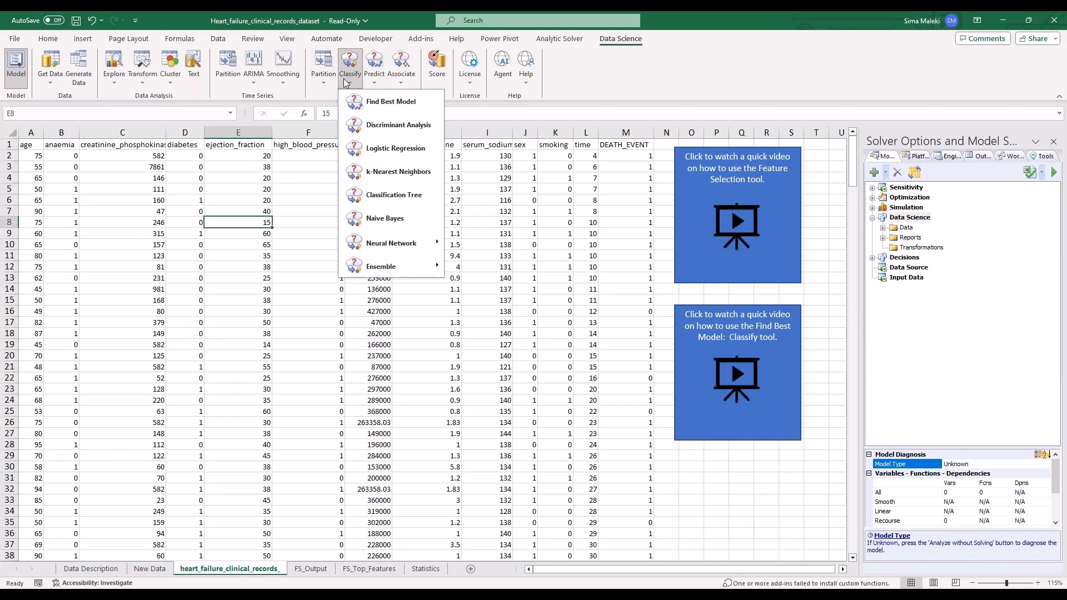
left_click(365, 104)
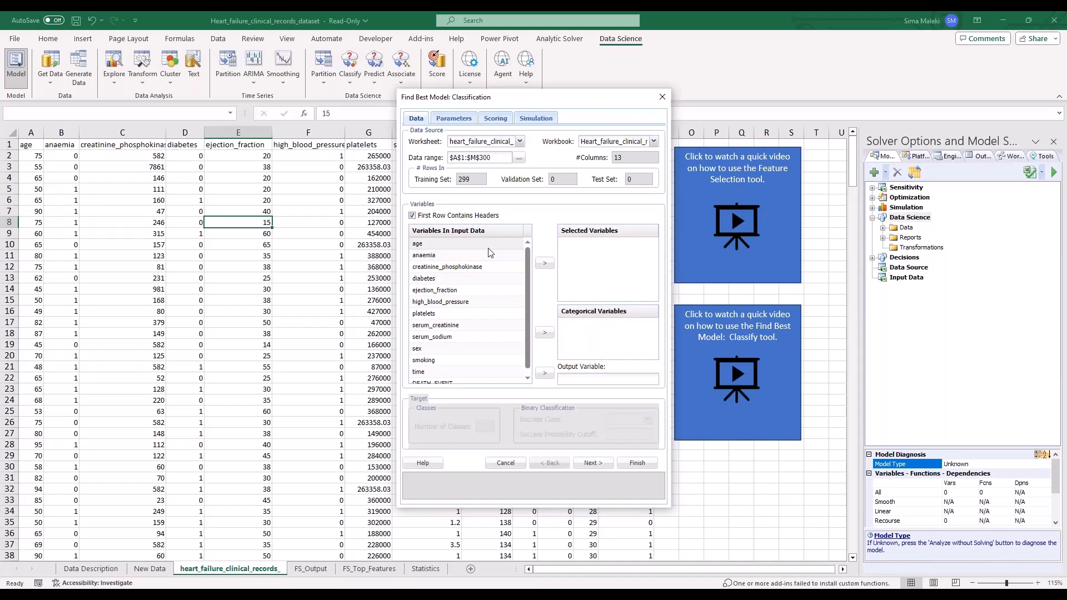
left_click(489, 247)
left_click(545, 263)
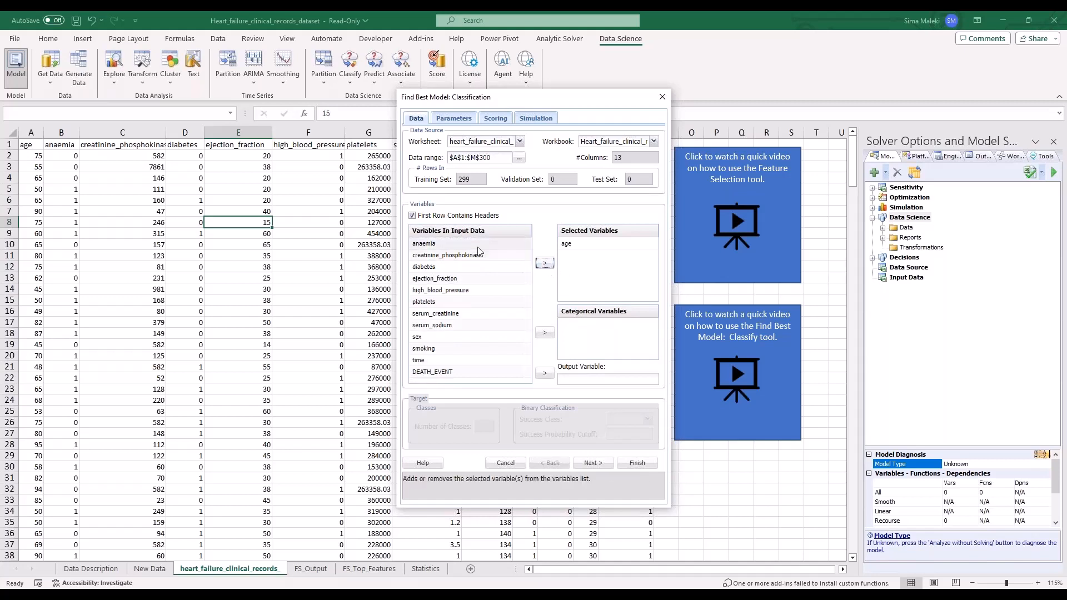
left_click(479, 245)
left_click(545, 333)
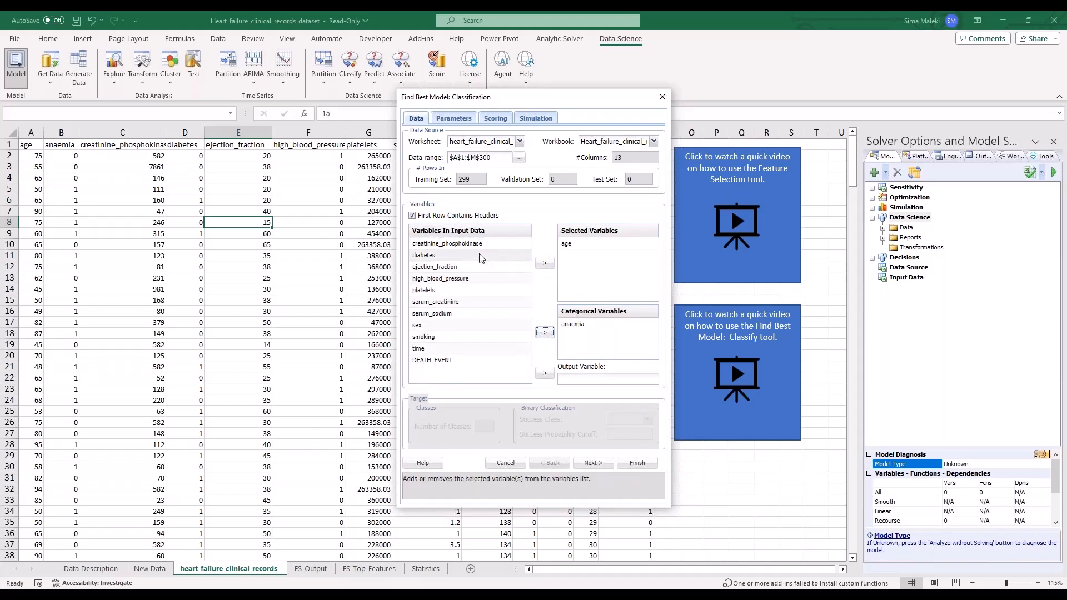
- Add creatinine_phosphokinase and ejection_fraction to the selected variables, and diabetes and high_blood_pressure to the categorical variables
left_click(478, 243)
left_click(545, 263)
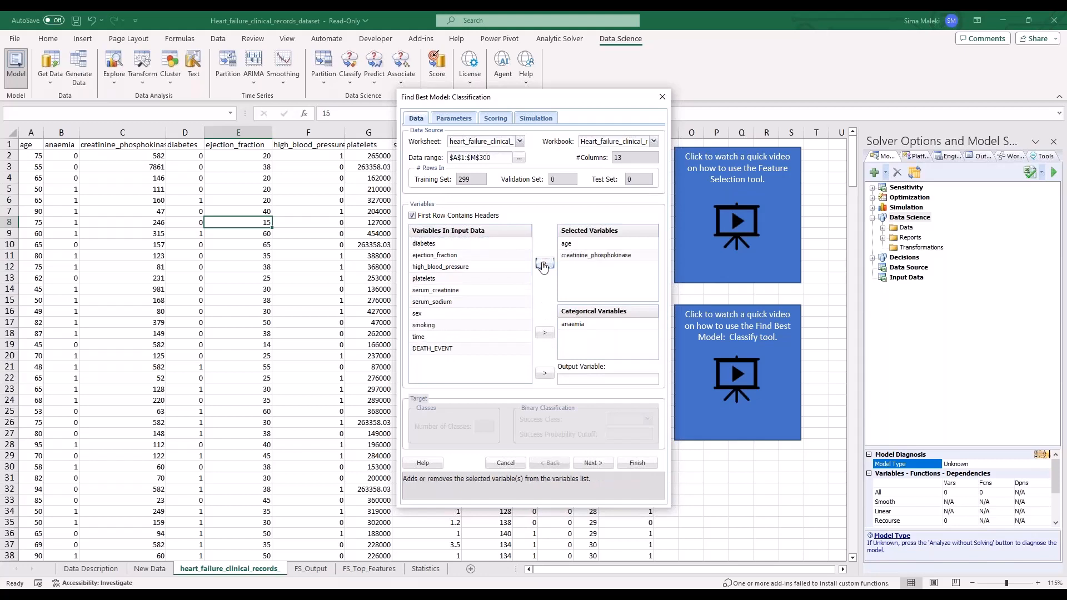
left_click(476, 244)
left_click(545, 332)
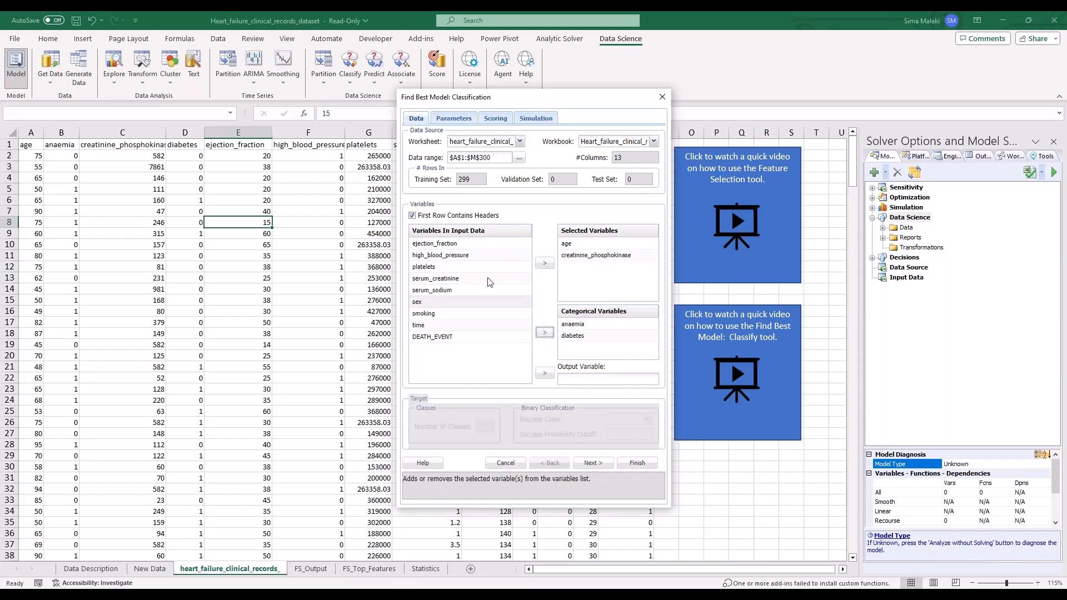
left_click(464, 245)
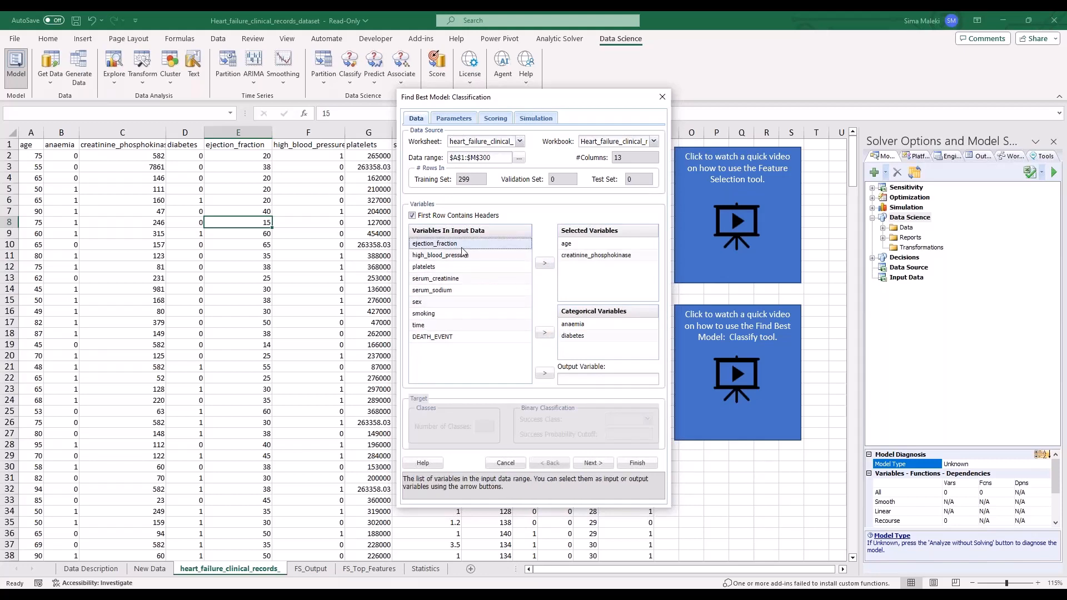
left_click(544, 262)
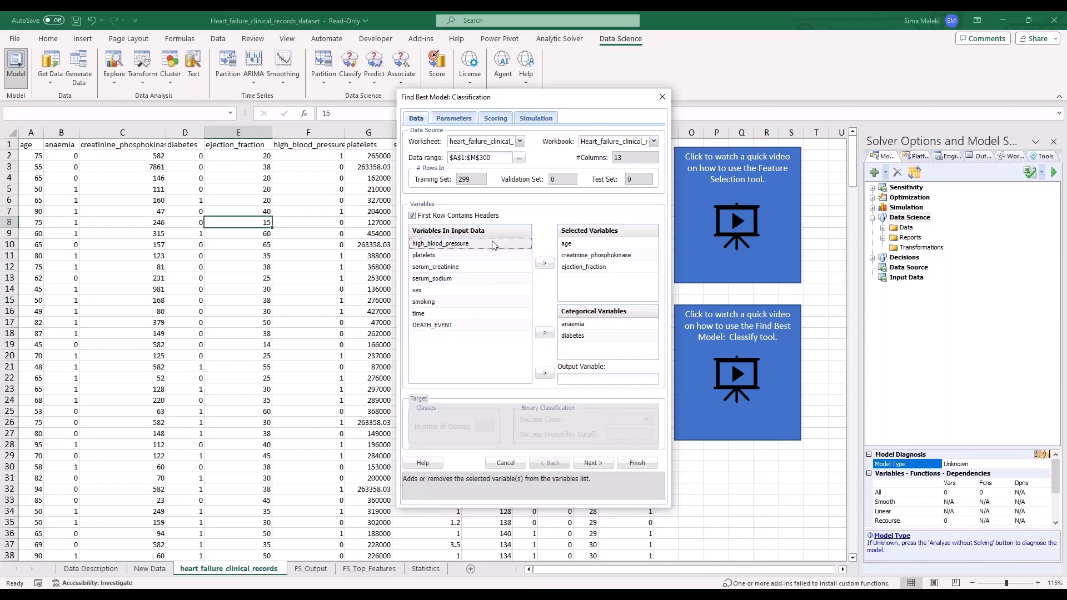
left_click(494, 245)
left_click(545, 333)
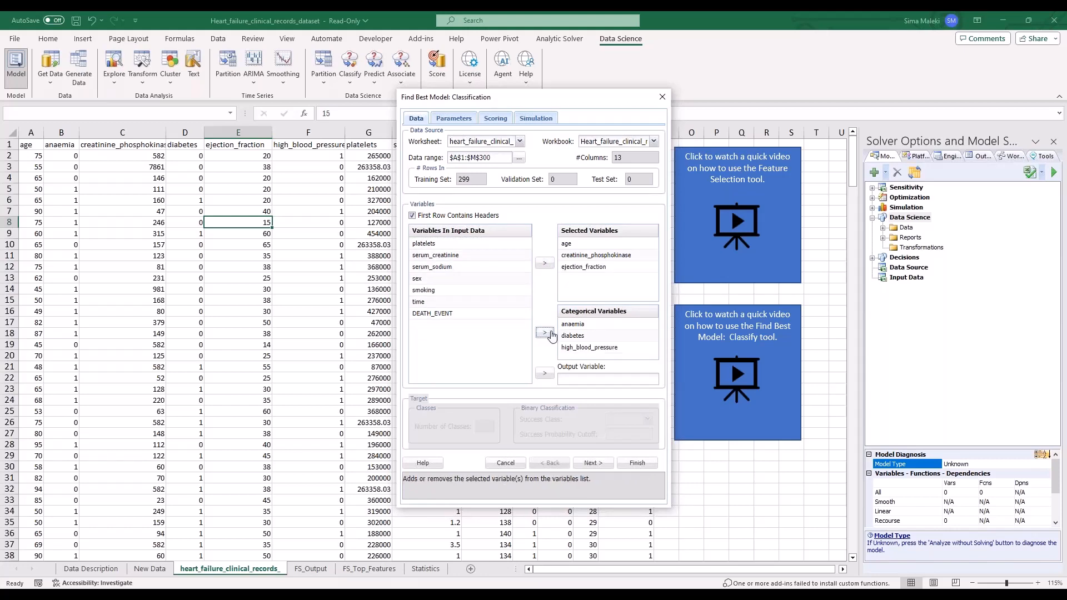
- Add platelets, serum_creatinine and serum_sodium to the selected variables
left_click(467, 247)
left_click(544, 263)
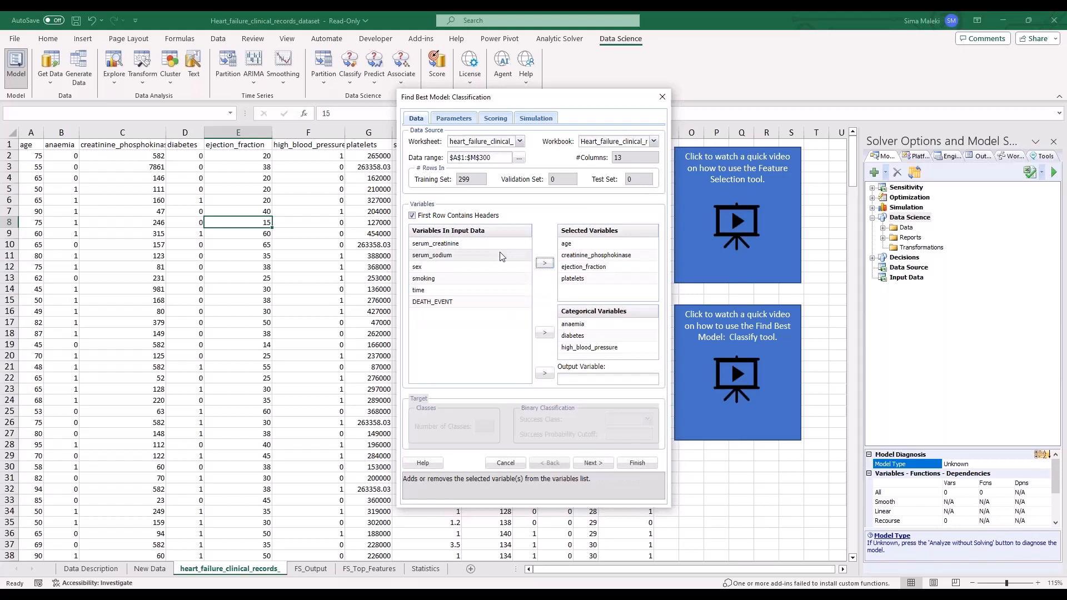
left_click(460, 246)
left_click(544, 263)
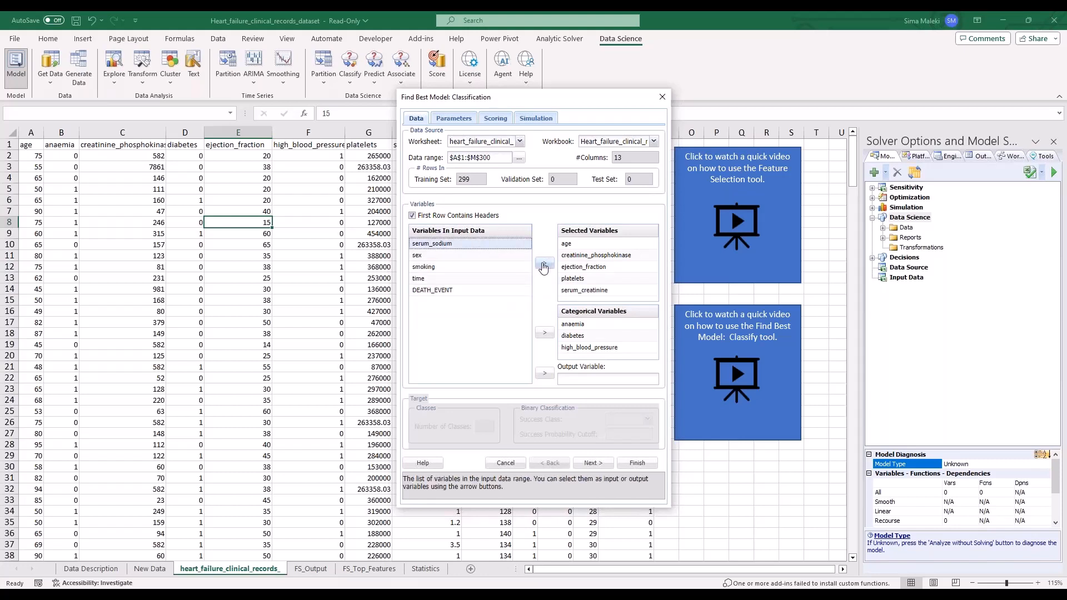
left_click(544, 264)
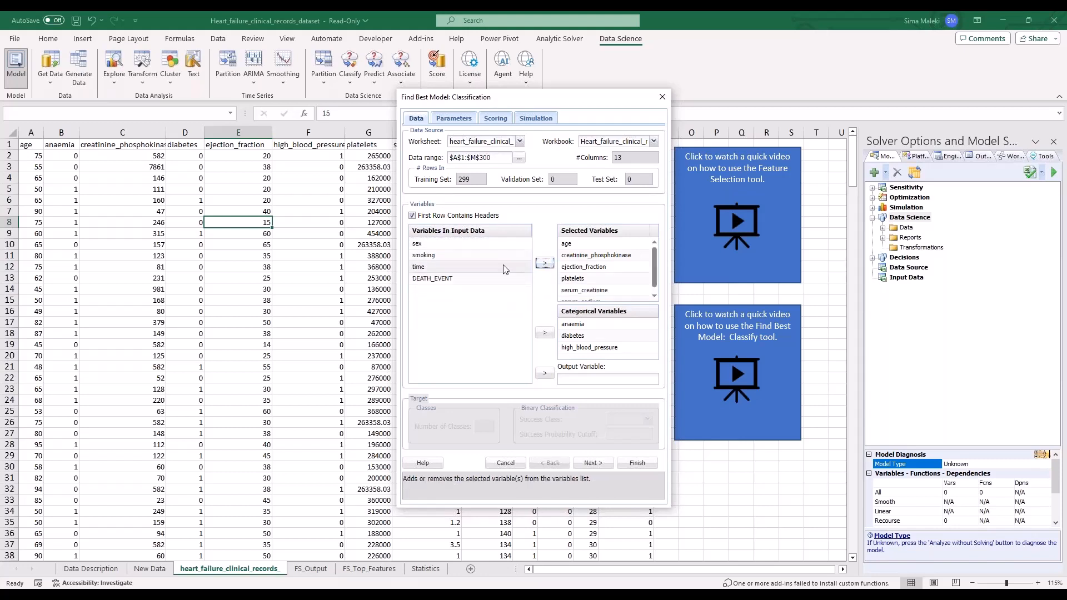
- Add sex and smoking to the categorical variables and set DEATH_EVENT as the output variable, leaving time unassigned
left_click(544, 333)
left_click(467, 244)
left_click(544, 333)
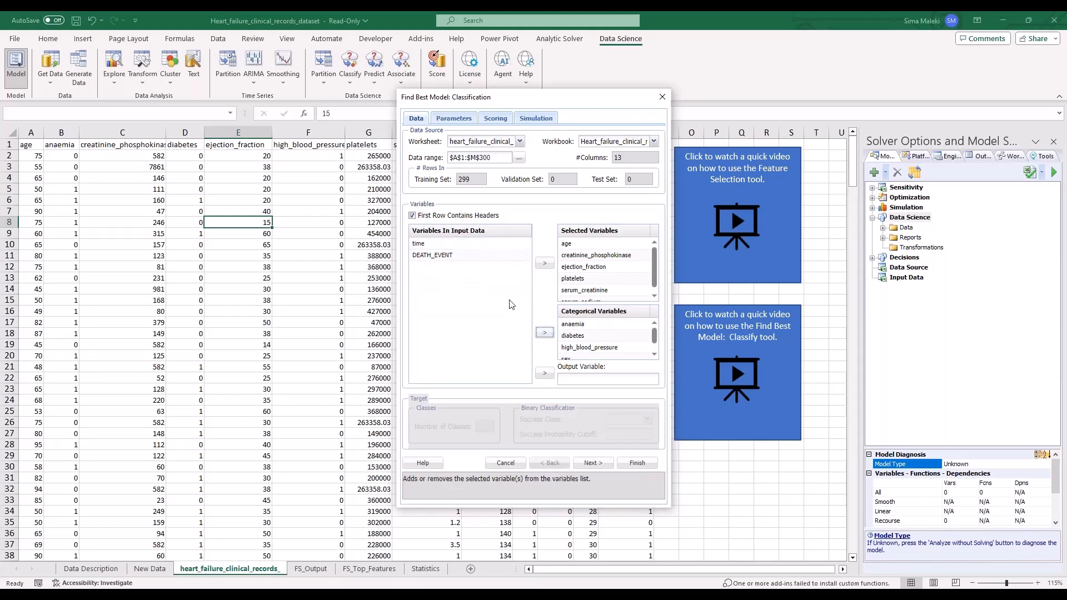
left_click(480, 260)
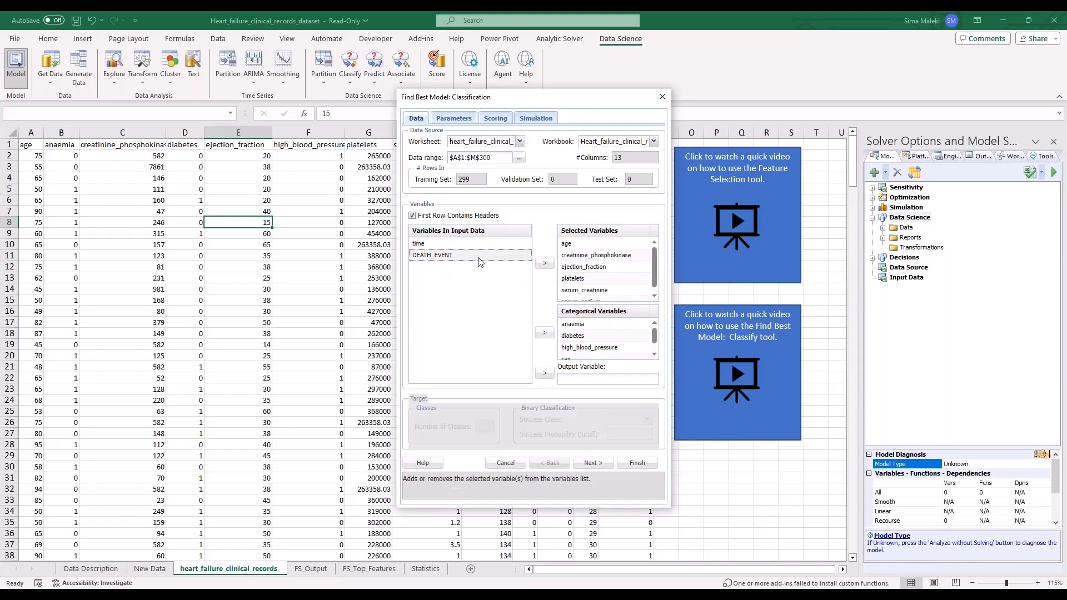
left_click(544, 373)
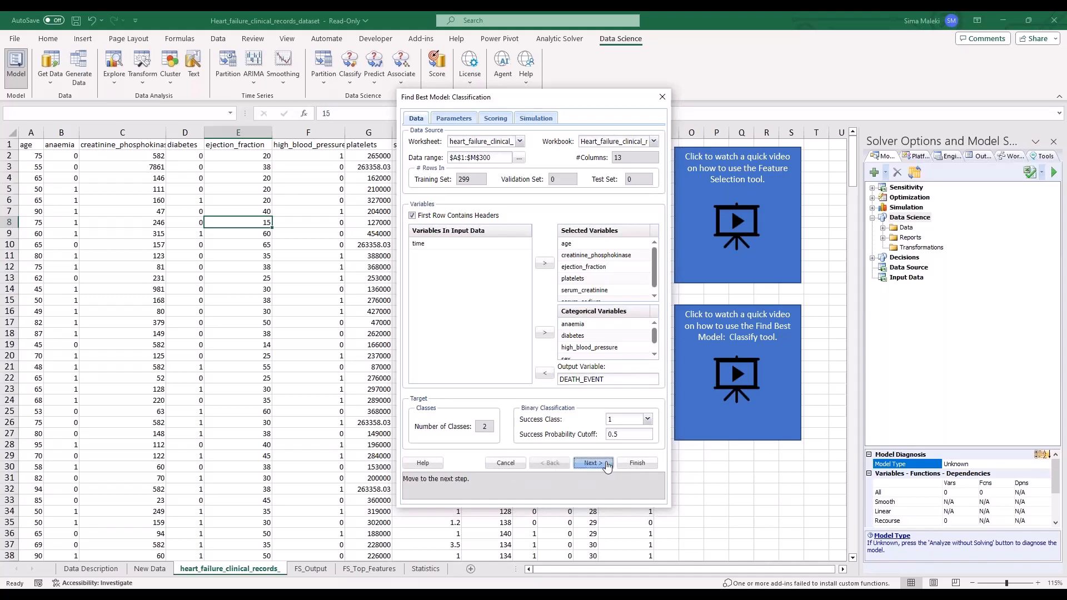
- Enable data partitioning with the automatic random split of 60% training and 40% validation and seed 12345
left_click(576, 463)
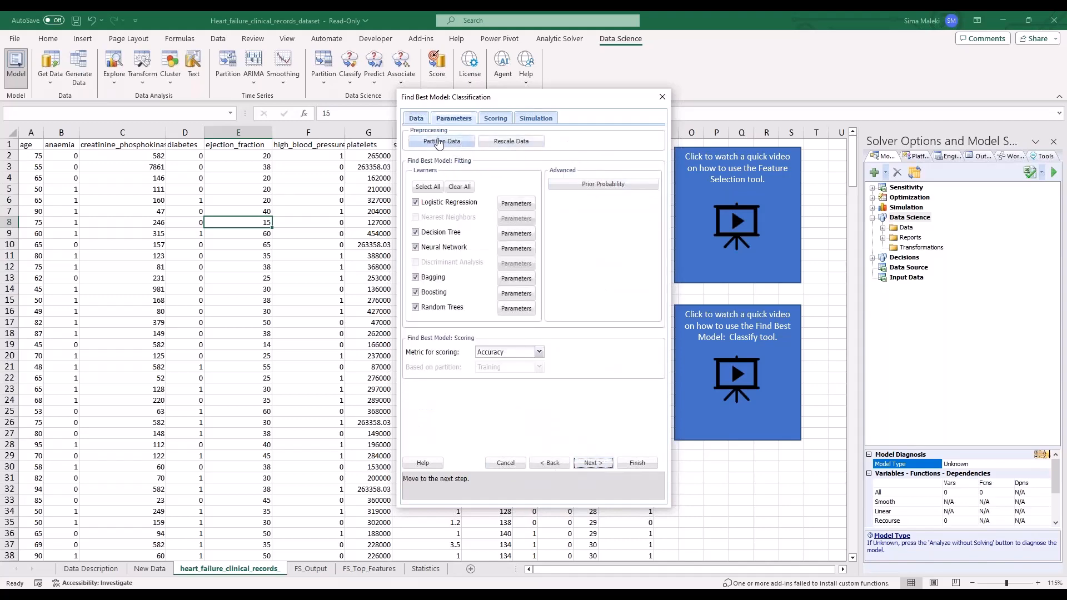
left_click(440, 142)
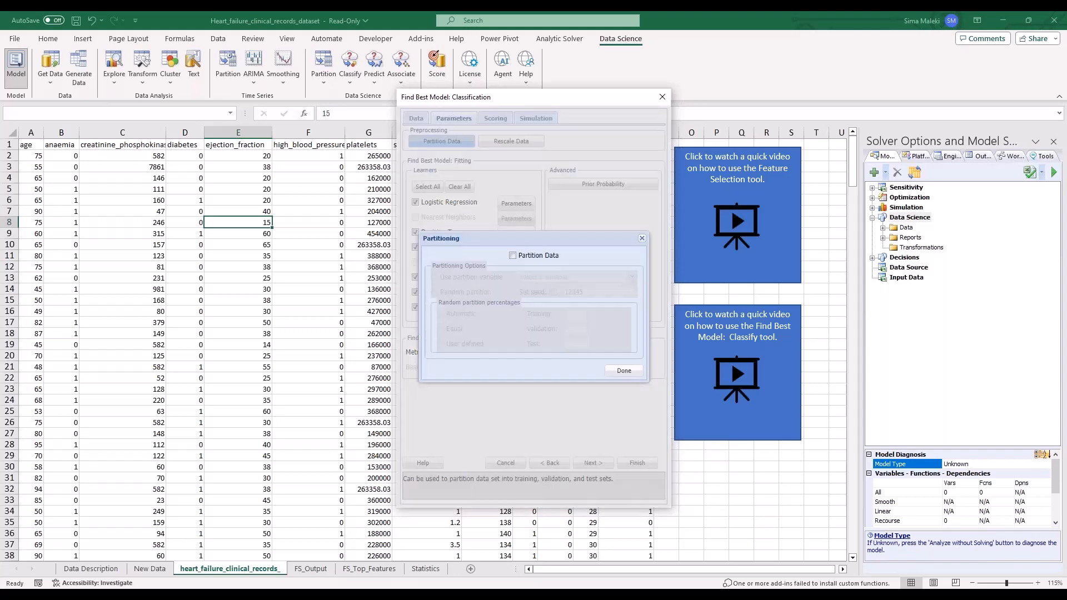
left_click(512, 256)
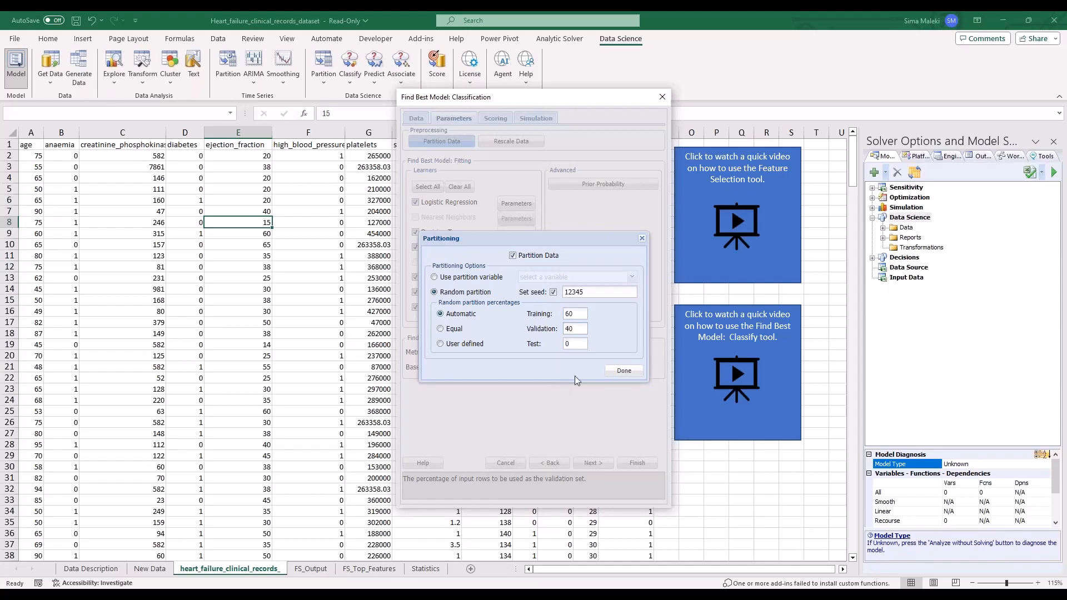
left_click(621, 372)
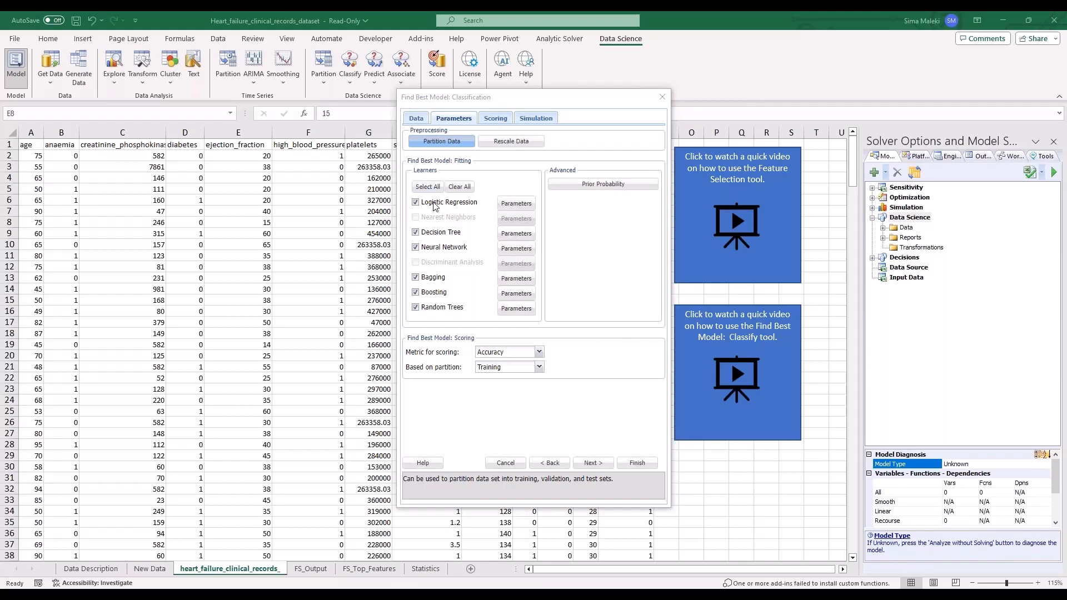
- Inspect the fitting parameters of the Logistic Regression and Decision Tree learners without changing them
left_click(514, 204)
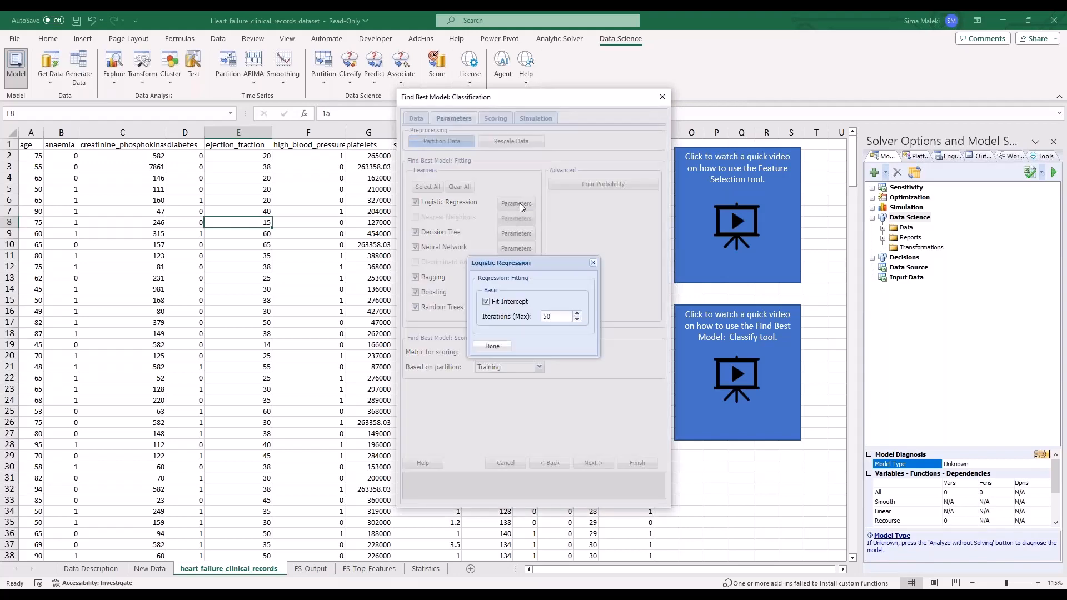
left_click(593, 262)
left_click(517, 234)
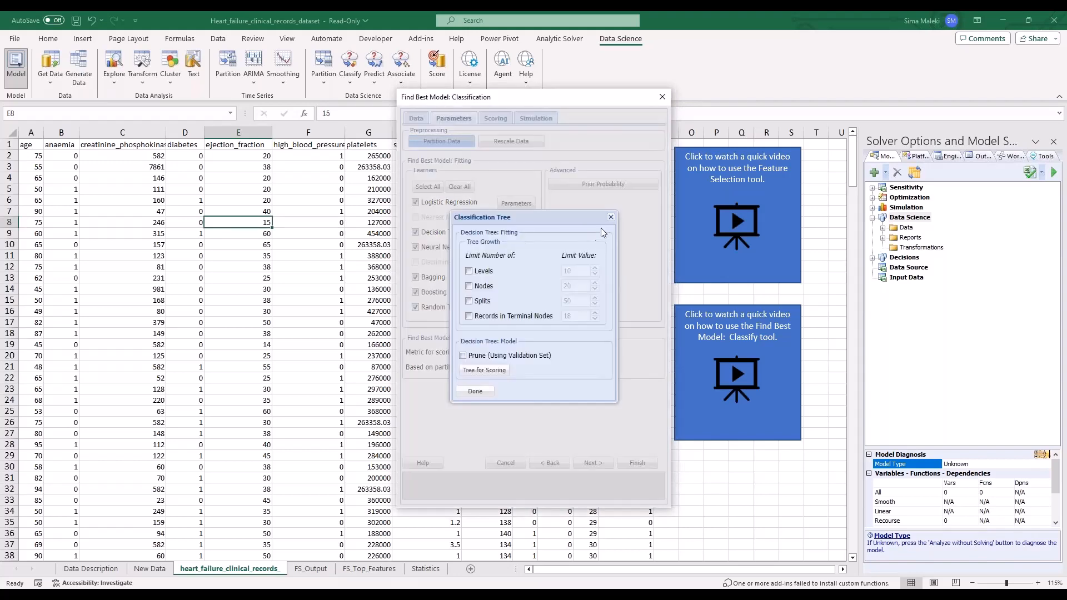
left_click(611, 218)
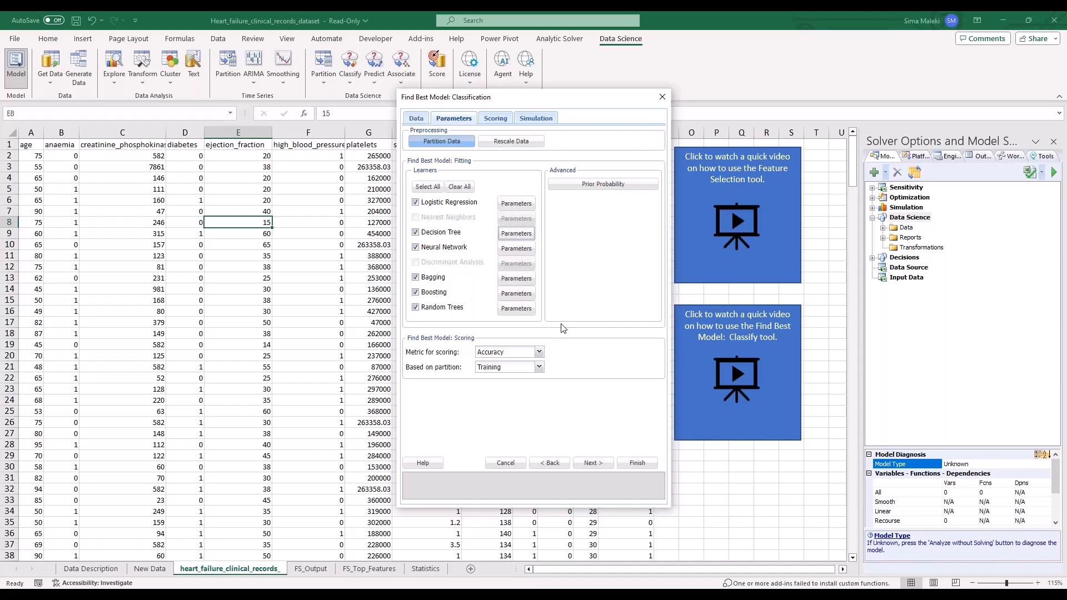
- Base the best-model scoring on the Validation partition, keeping Accuracy as the metric
left_click_drag(407, 338, 475, 338)
left_click(476, 339)
left_click(539, 367)
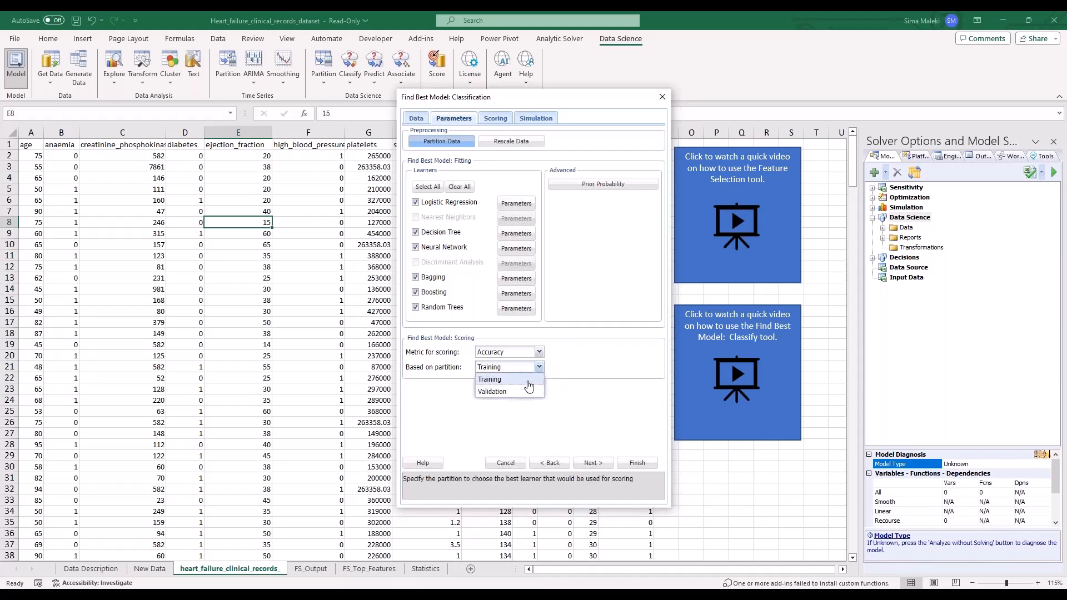
left_click(528, 388)
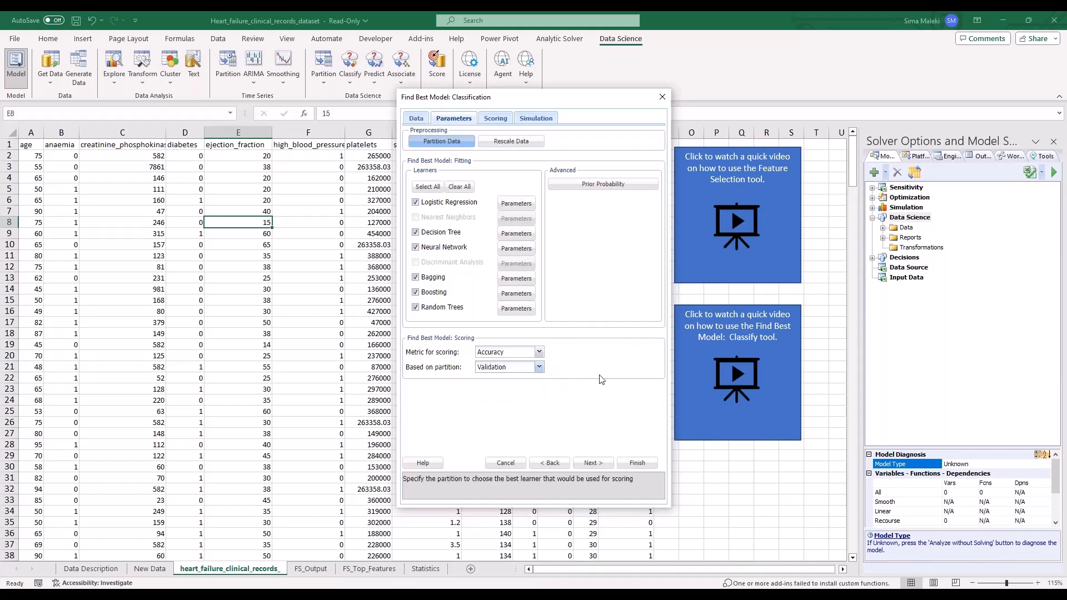
- Include detailed reports for both the training and validation data in the scoring output, and run Find Best Model
left_click(601, 466)
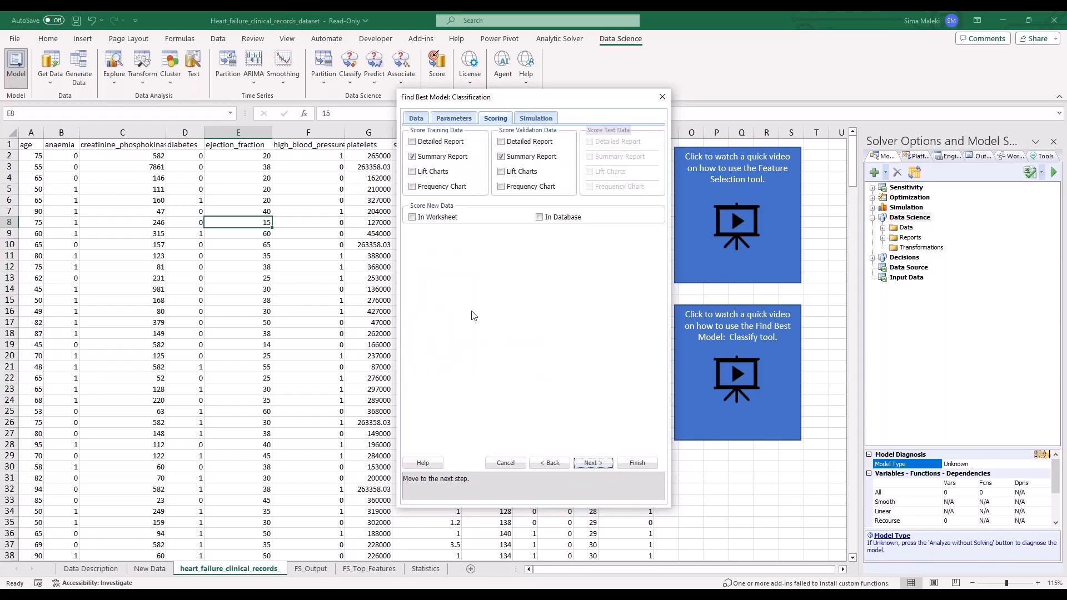
left_click(413, 142)
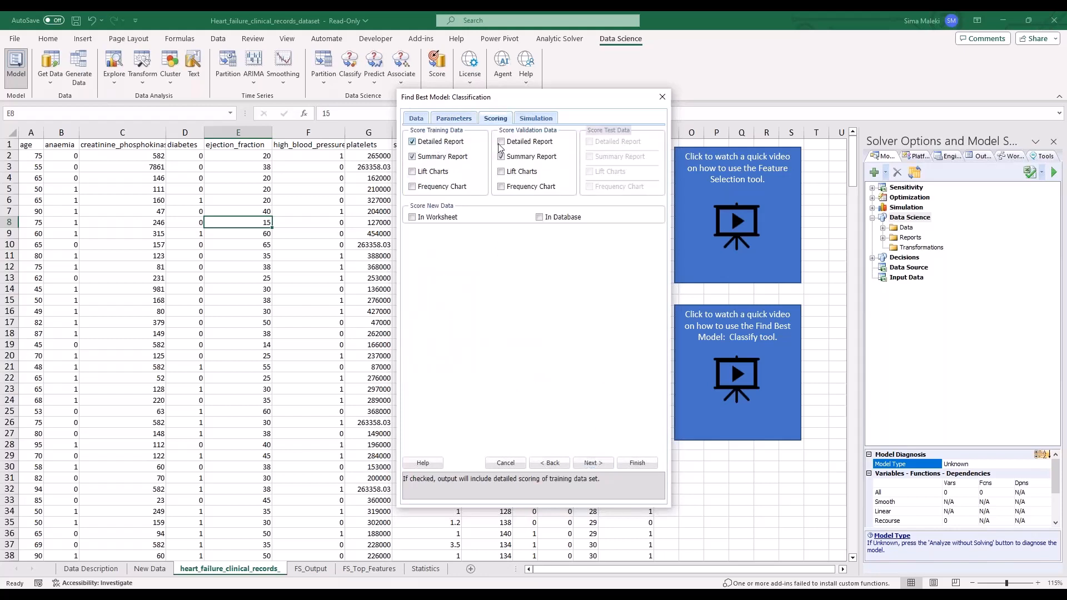
left_click(501, 142)
left_click(644, 467)
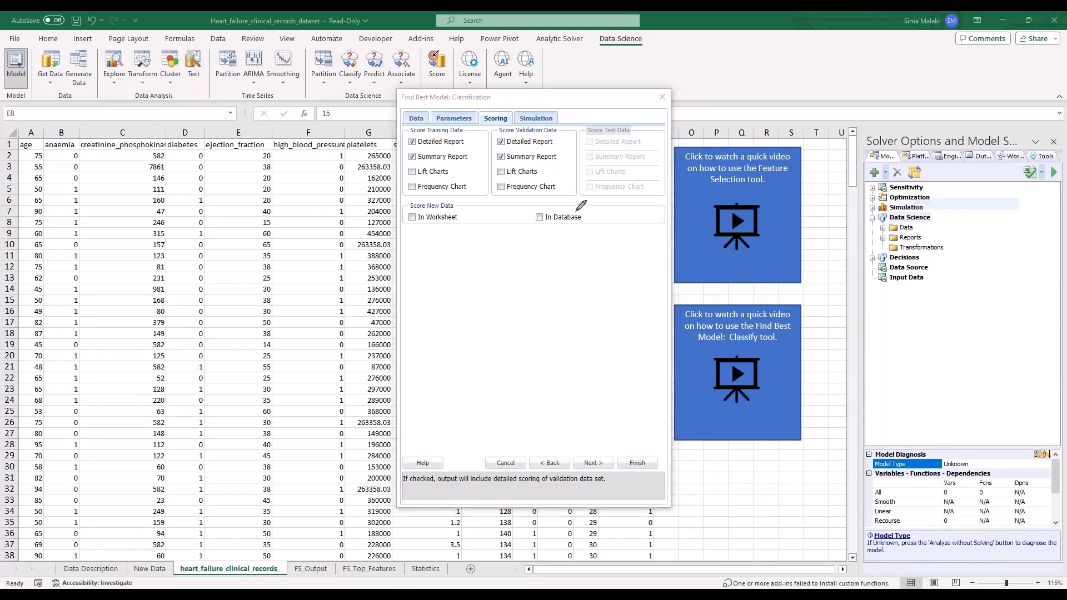
mouse_move(505, 251)
left_mouse_down()
mouse_move(414, 236)
mouse_move(524, 187)
mouse_move(617, 207)
mouse_move(505, 251)
left_mouse_up()
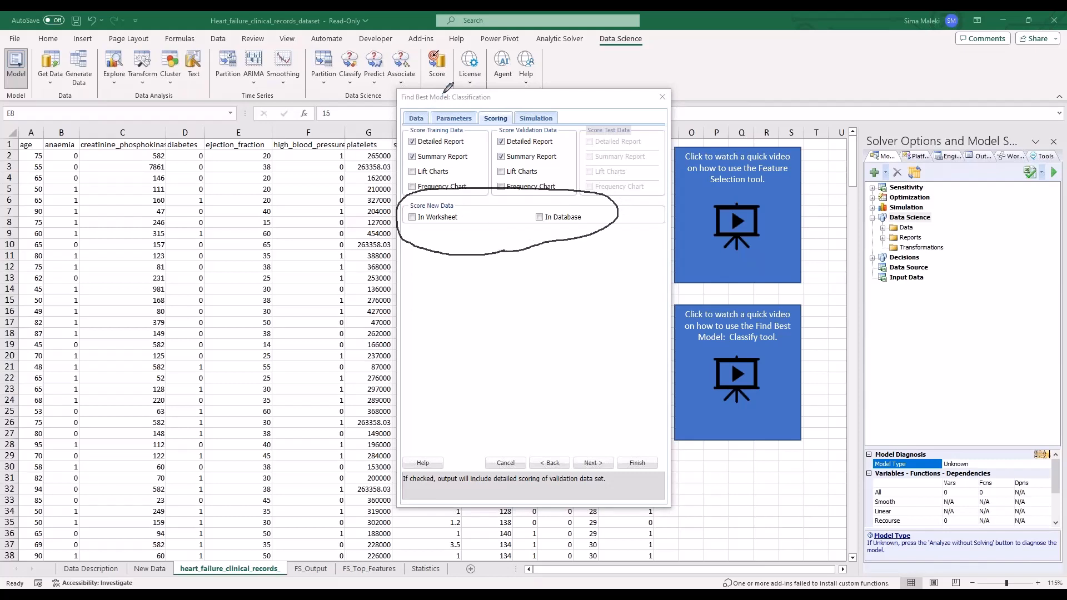
mouse_move(432, 83)
left_mouse_down()
mouse_move(462, 40)
mouse_move(458, 83)
mouse_move(421, 83)
left_mouse_up()
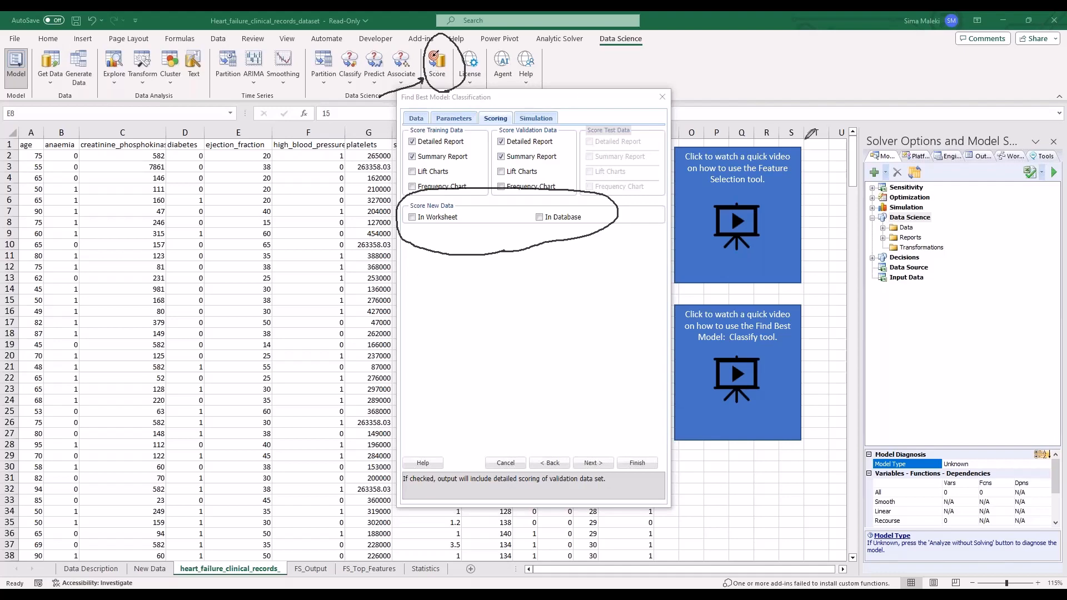
left_click(636, 463)
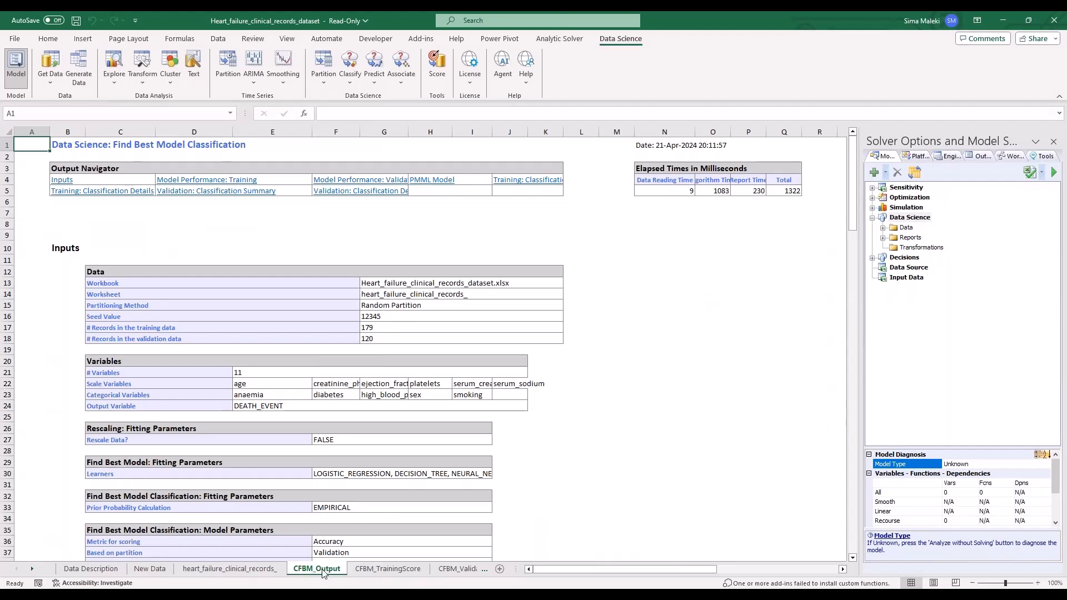
- Review the inputs, variables, learners and fitting parameters reported in the CFBM_Output sheet
left_click(468, 441)
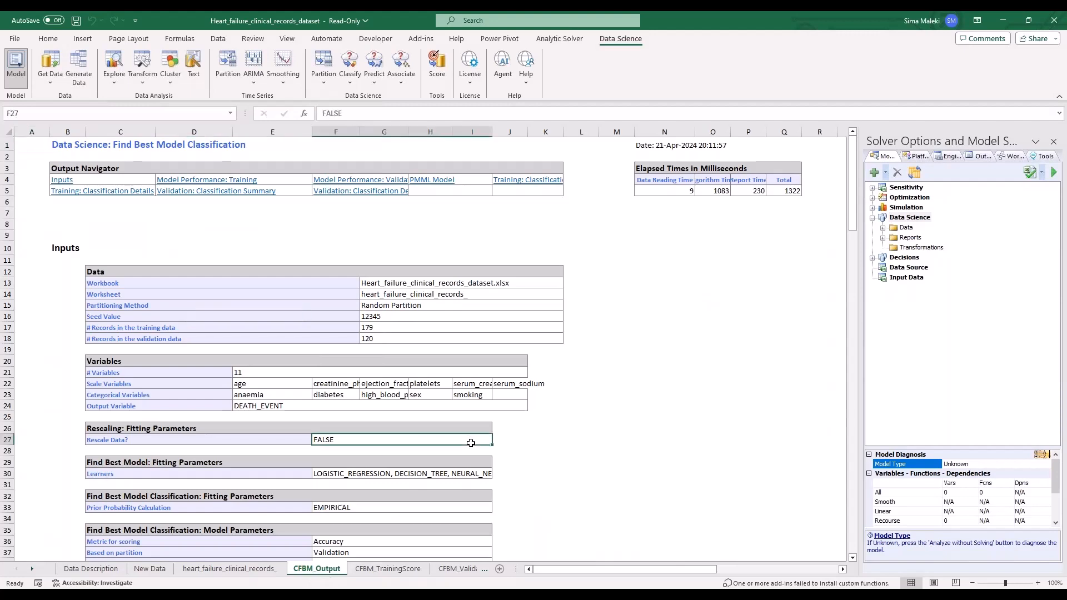
scroll(470, 443, "down", 1)
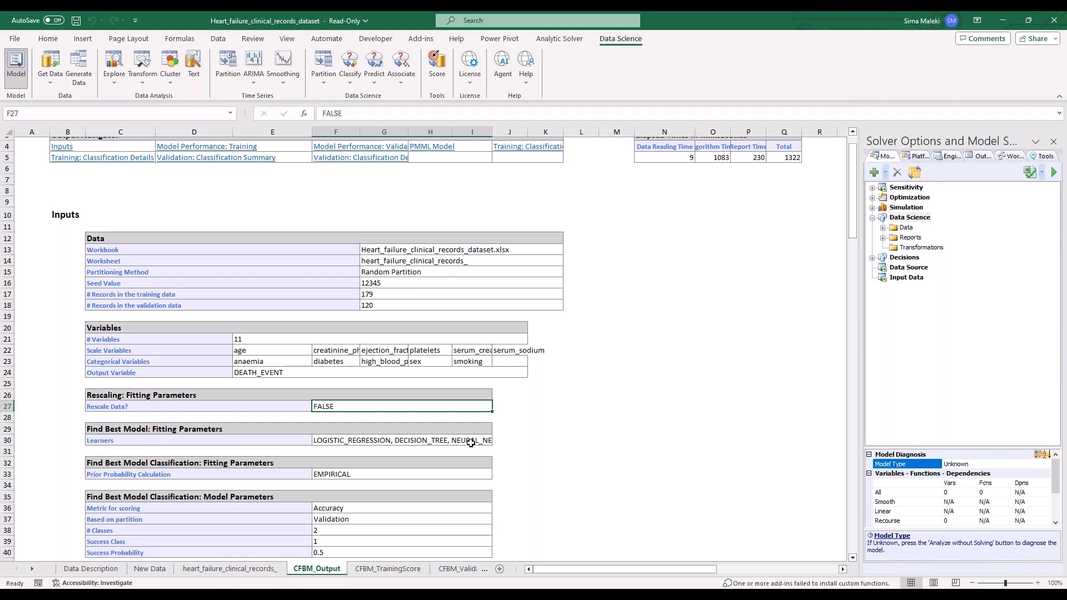
scroll(470, 443, "down", 5)
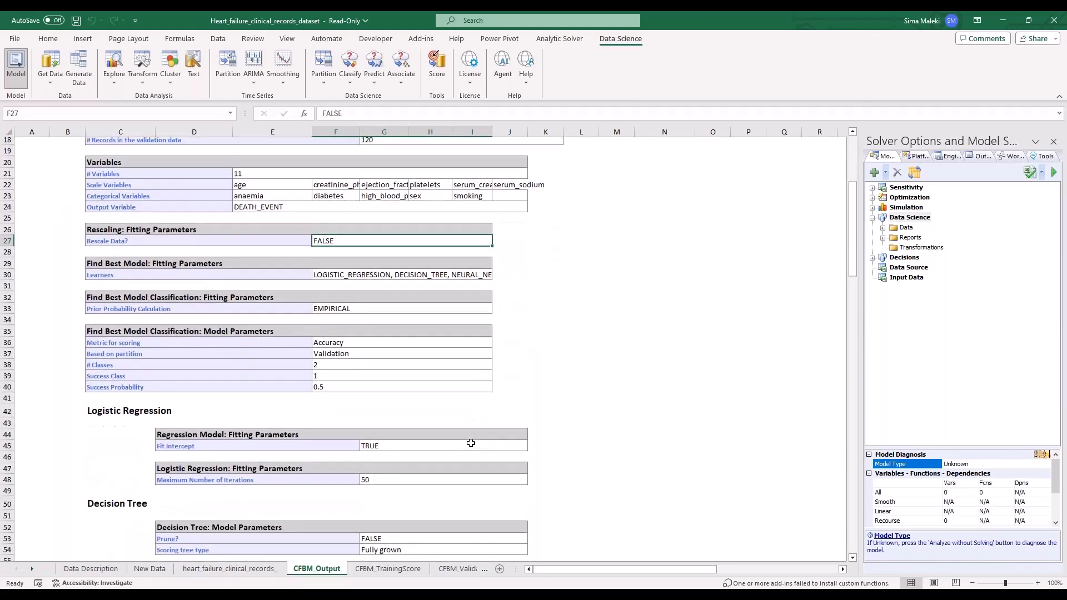
scroll(471, 443, "down", 3)
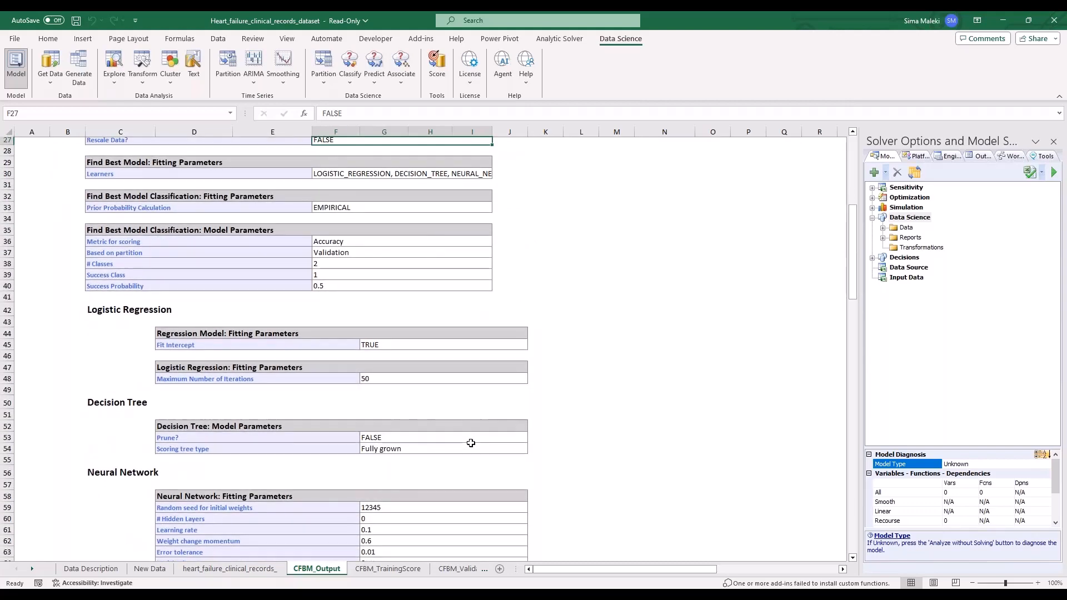
scroll(471, 442, "down", 20)
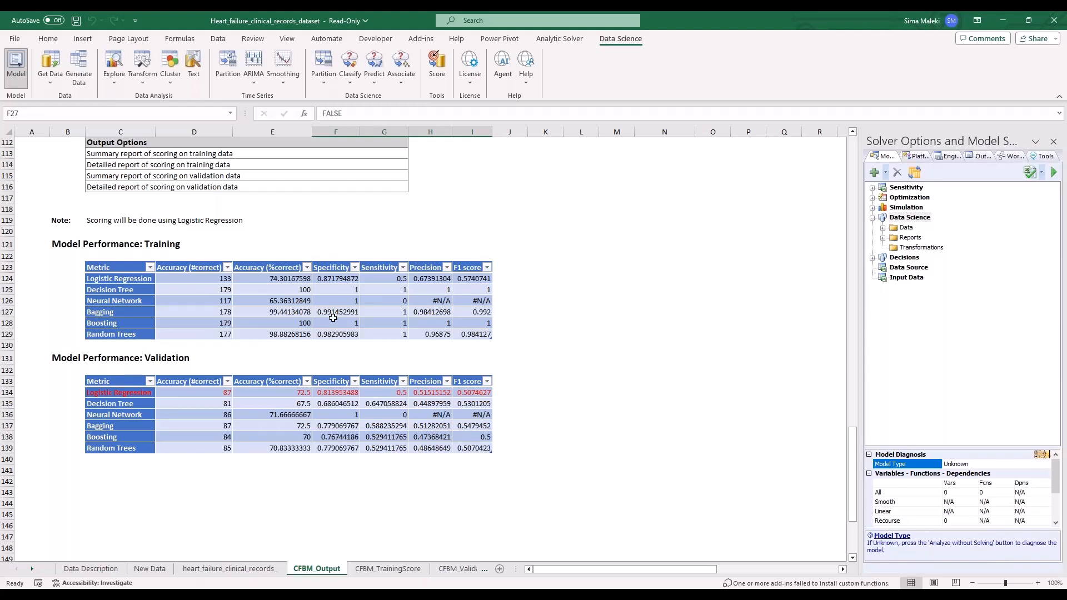
- Compare the learners' training and validation performance metrics, focusing on the Logistic Regression rows
left_click(261, 383)
left_click(288, 395)
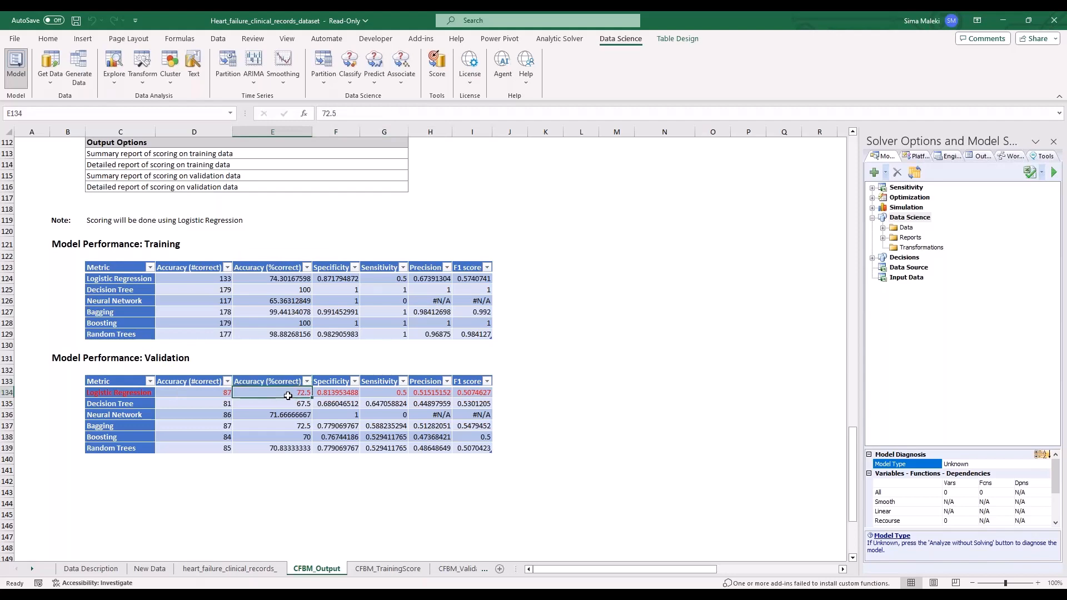
left_click(539, 414)
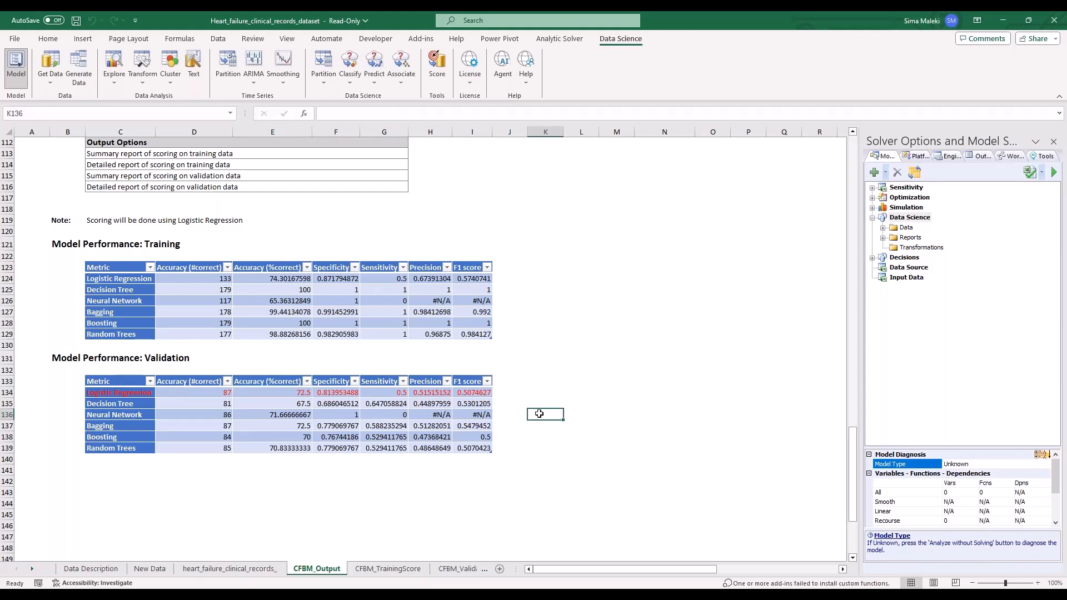
left_click(147, 280)
left_click_drag(147, 280, 439, 275)
left_click(248, 357)
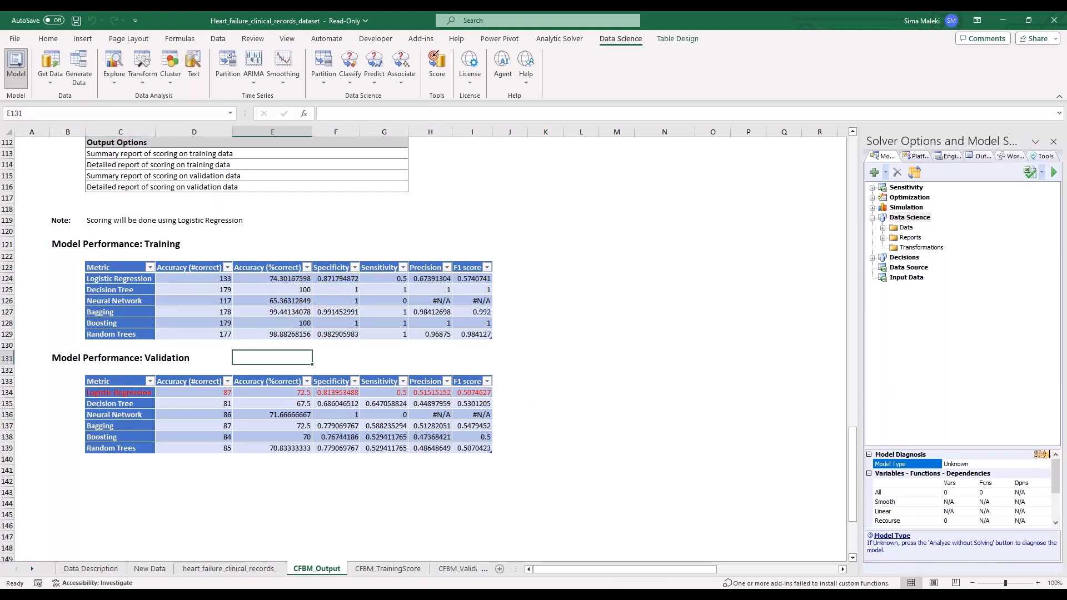
- Examine the confusion matrix, overall error, metrics and record predictions for the training data in CFBM_TrainingScore
left_click(387, 568)
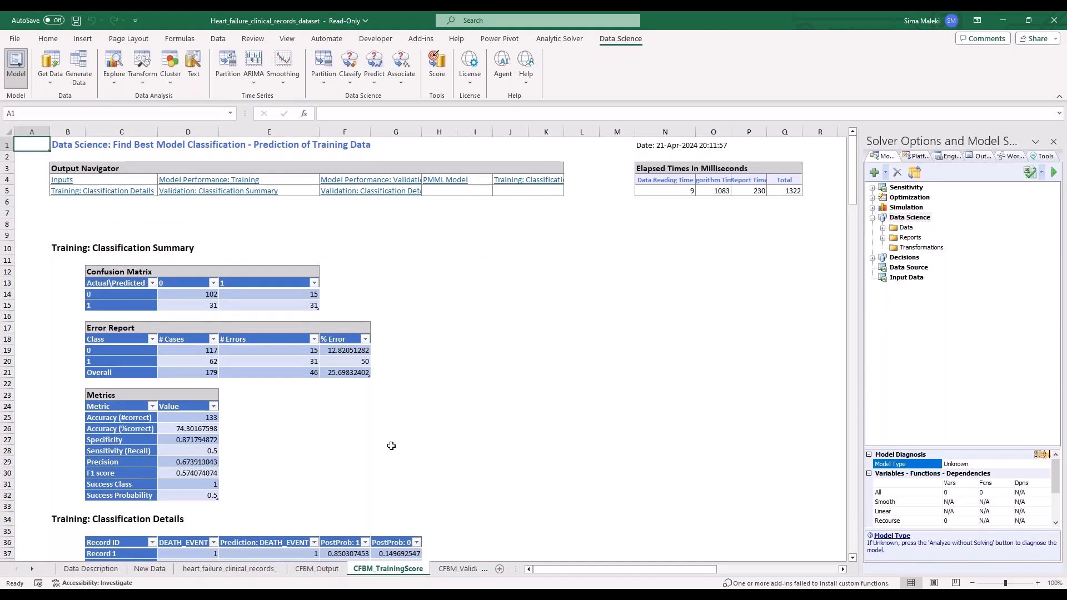
scroll(391, 446, "down", 2)
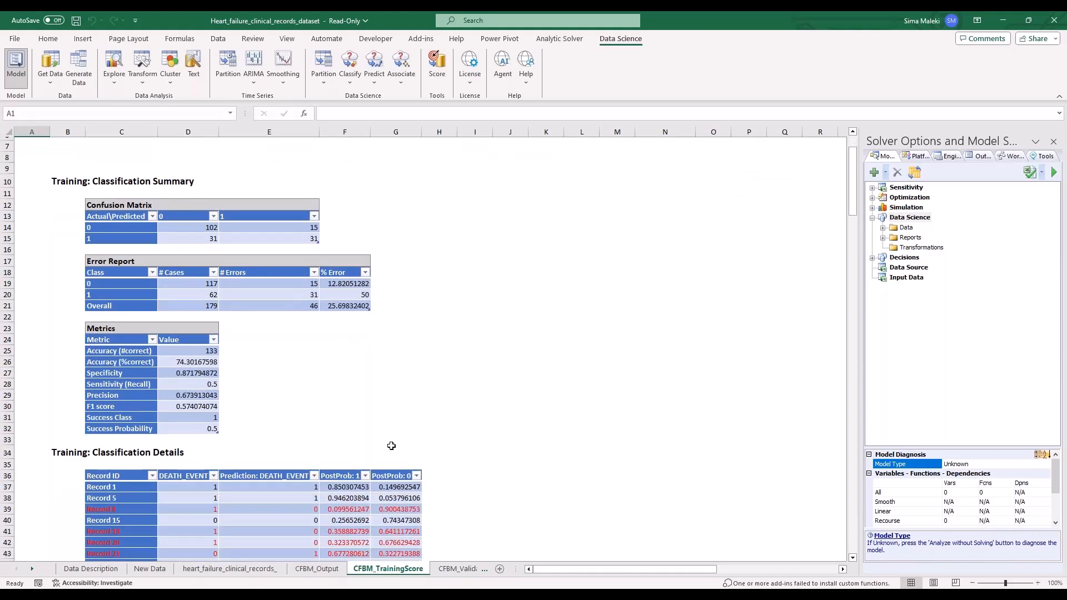
scroll(392, 446, "down", 2)
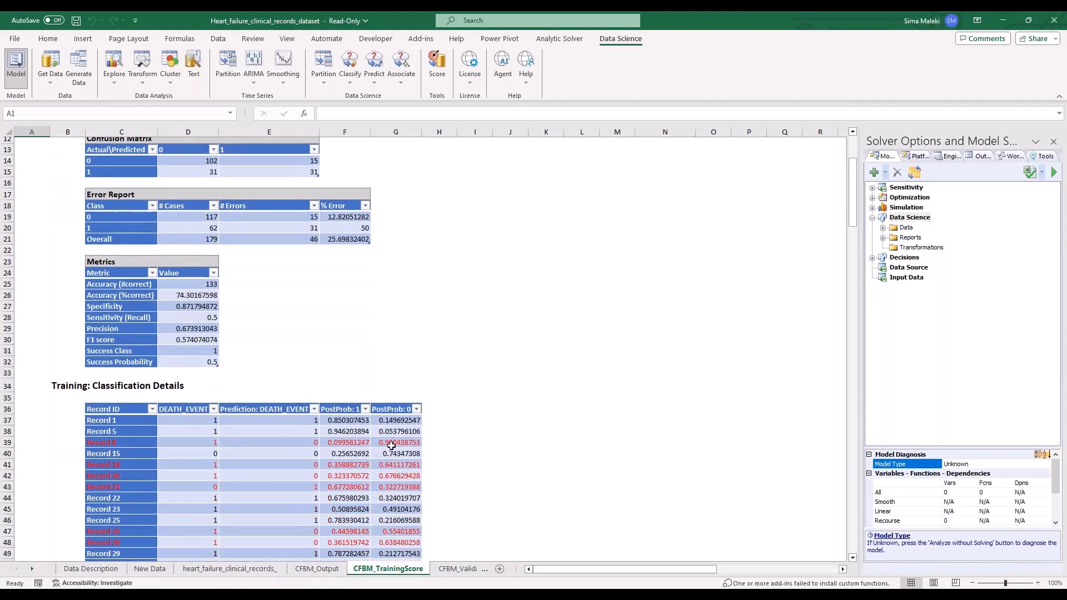
scroll(391, 446, "up", 3)
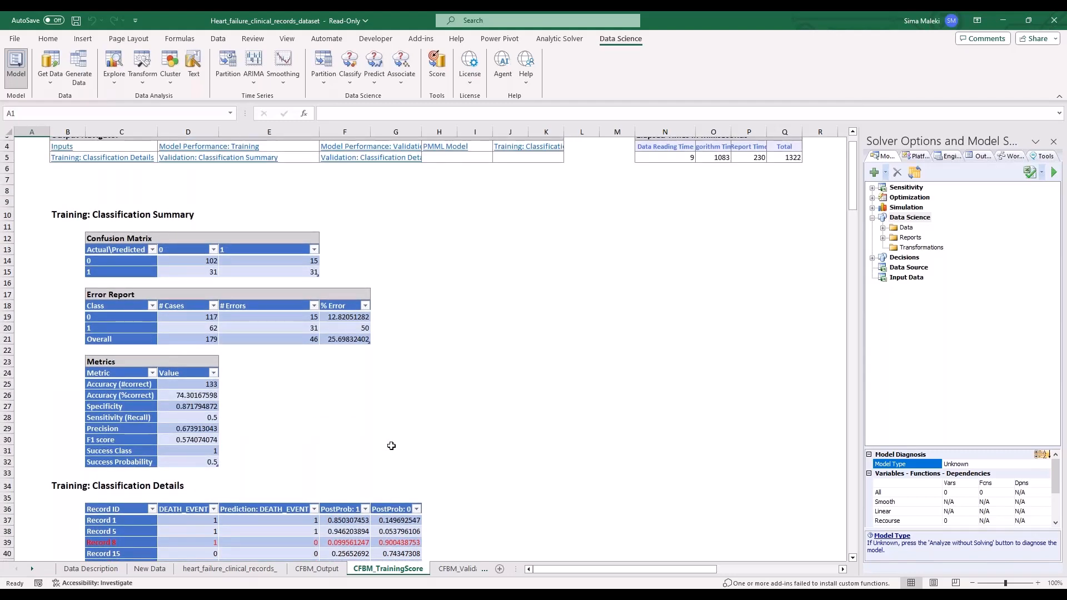
left_click(382, 294)
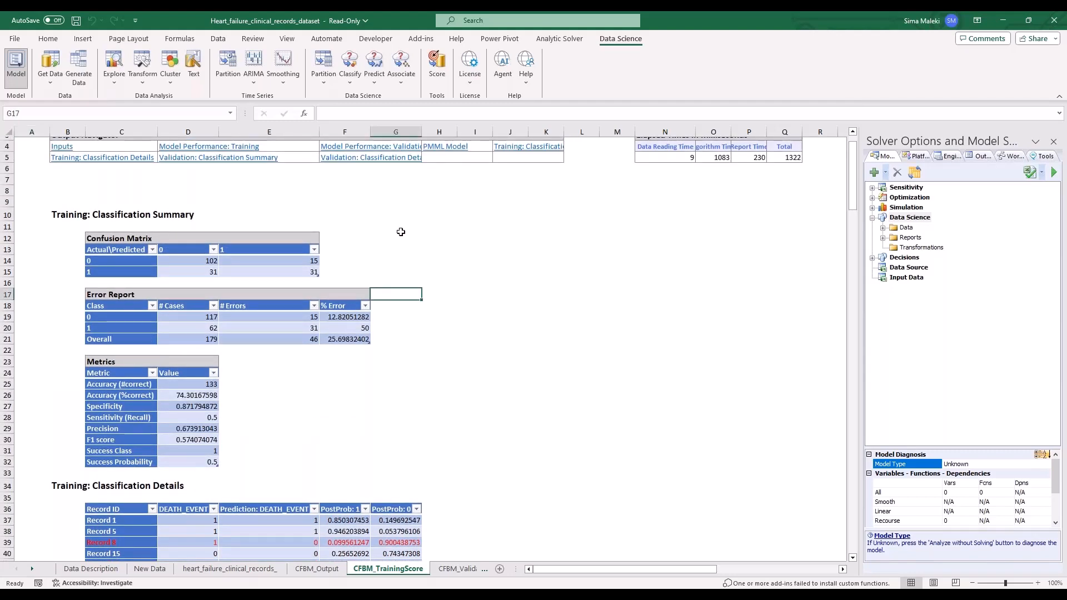
left_click_drag(397, 229, 148, 336)
left_click(287, 374)
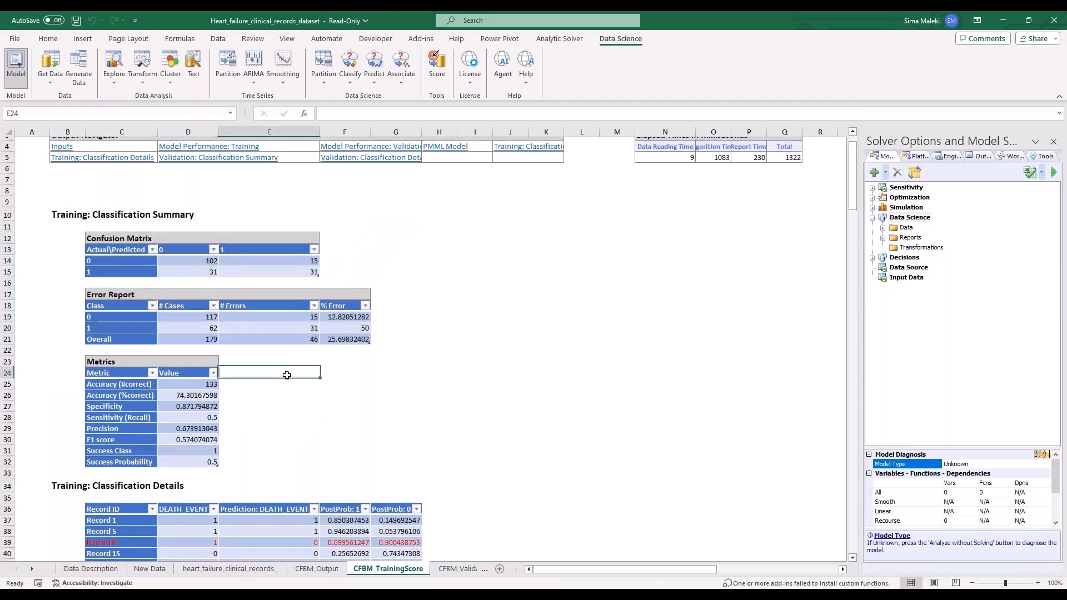
left_click(341, 341)
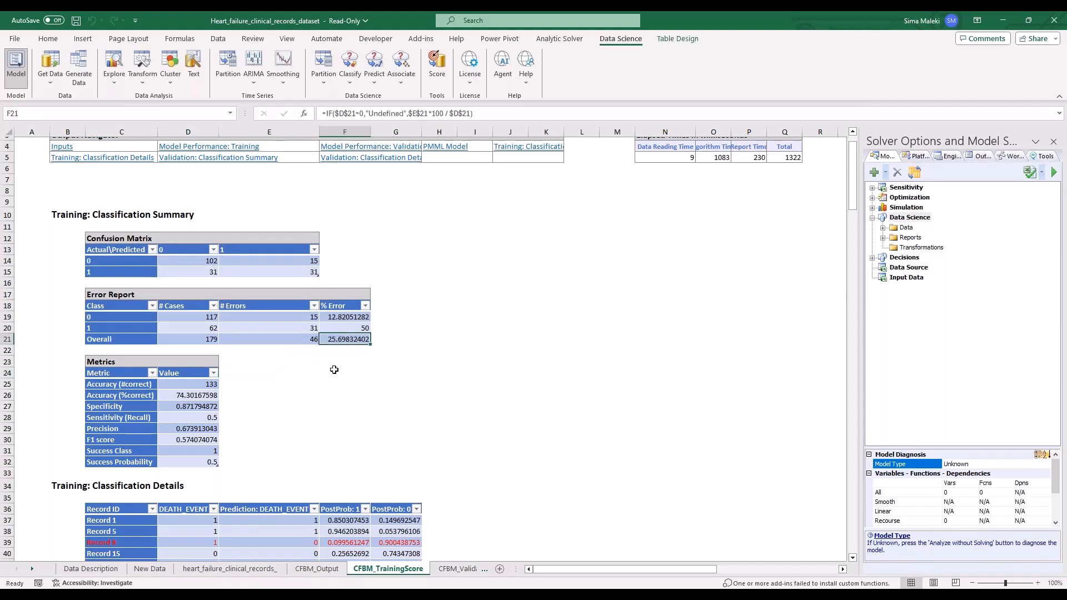
- Examine the overall error and record predictions in CFBM_ValidationScore, and view the PMML model in CFBM_Stored
left_click(449, 569)
scroll(376, 470, "down", 1)
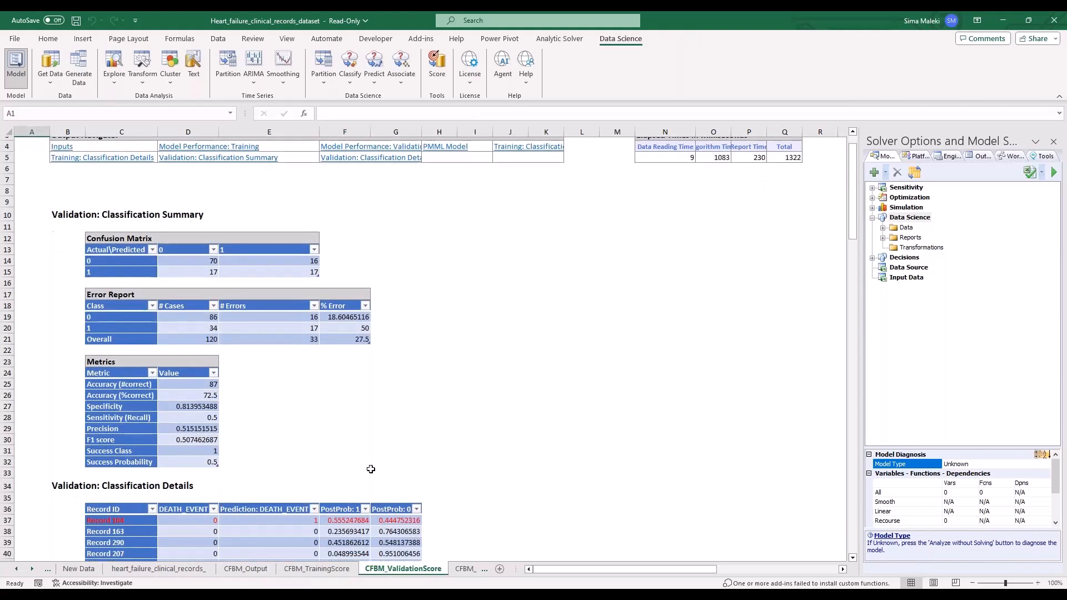
left_click(356, 341)
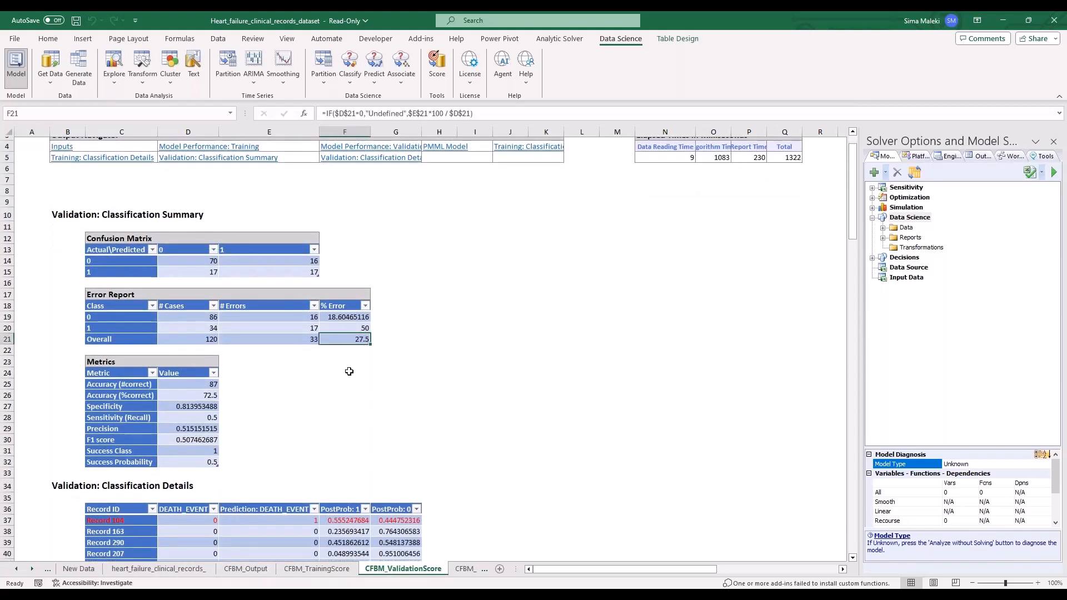
left_click(350, 371)
scroll(356, 403, "down", 6)
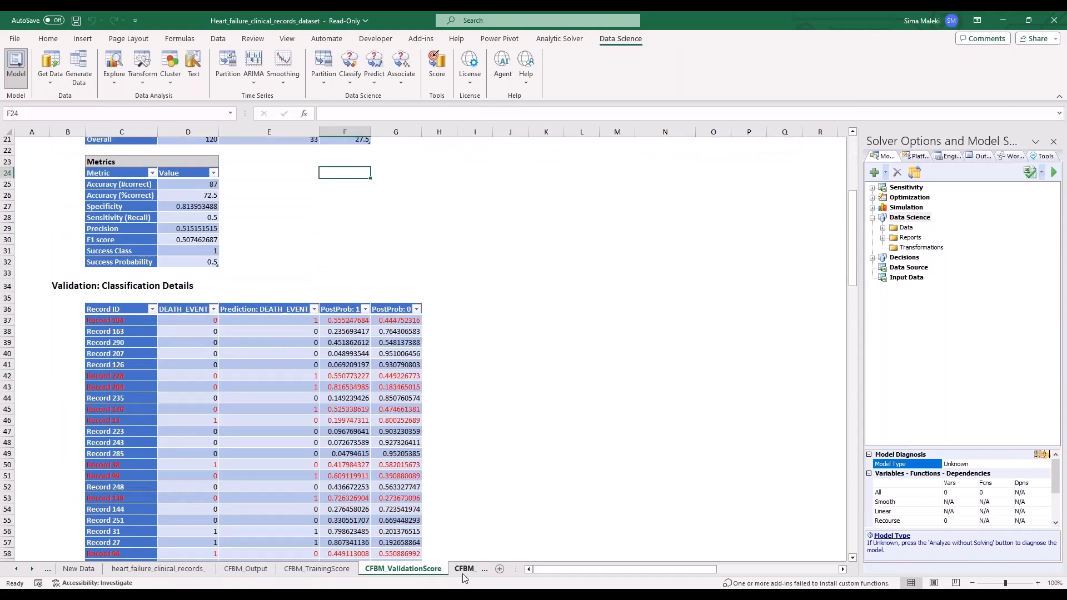
left_click(462, 572)
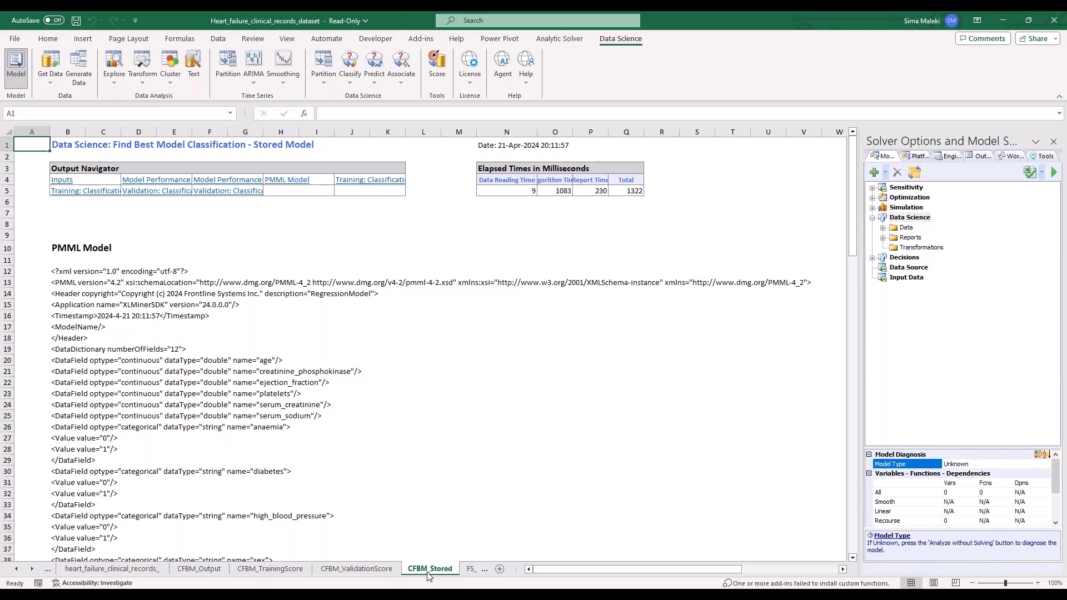
left_click(371, 505)
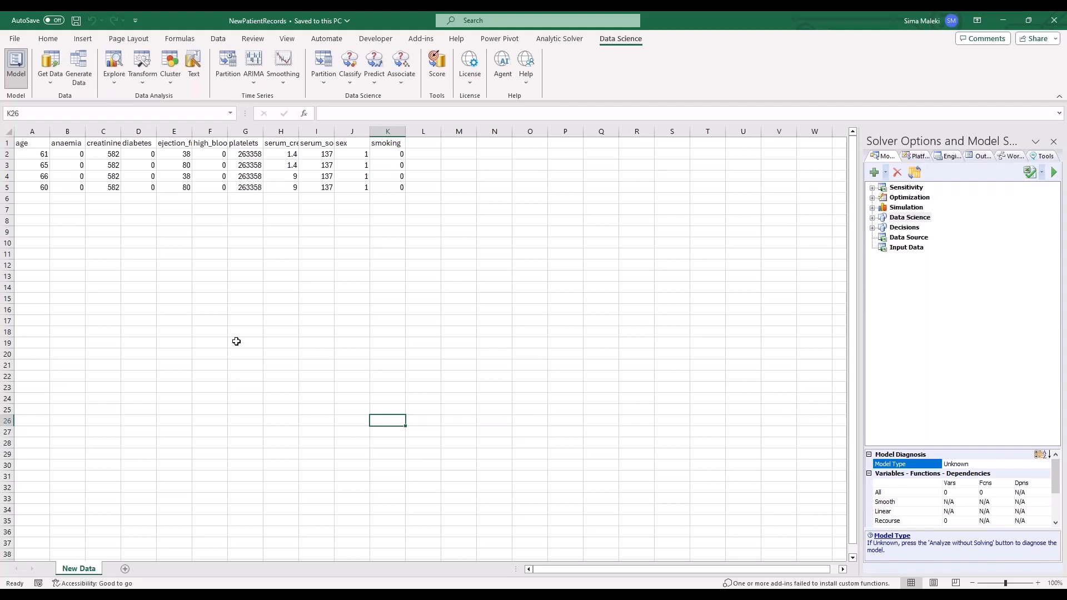
- Set up scoring of the New Data sheet in NewPatientRecords.xlsx with the CFBM_Stored model from the heart failure clinical records workbook
left_click(274, 164)
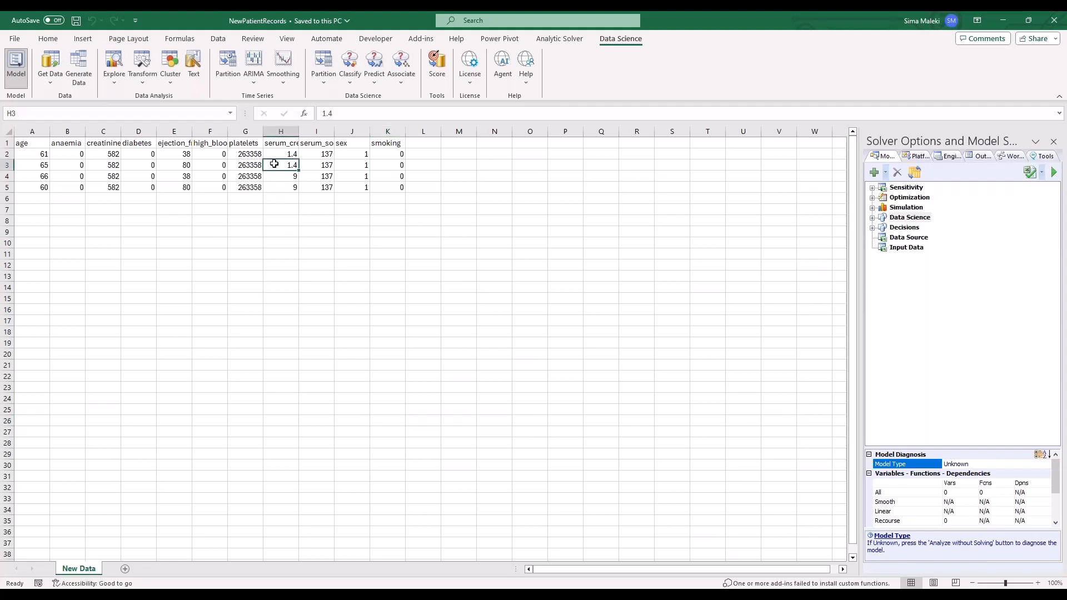
left_click(439, 68)
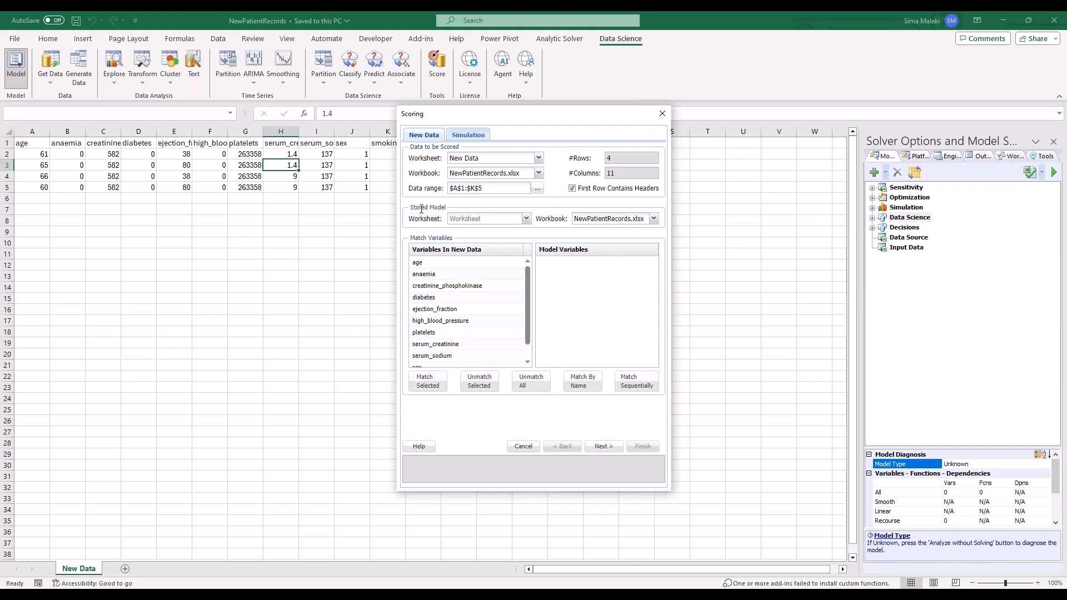
left_click(526, 220)
left_click(526, 220)
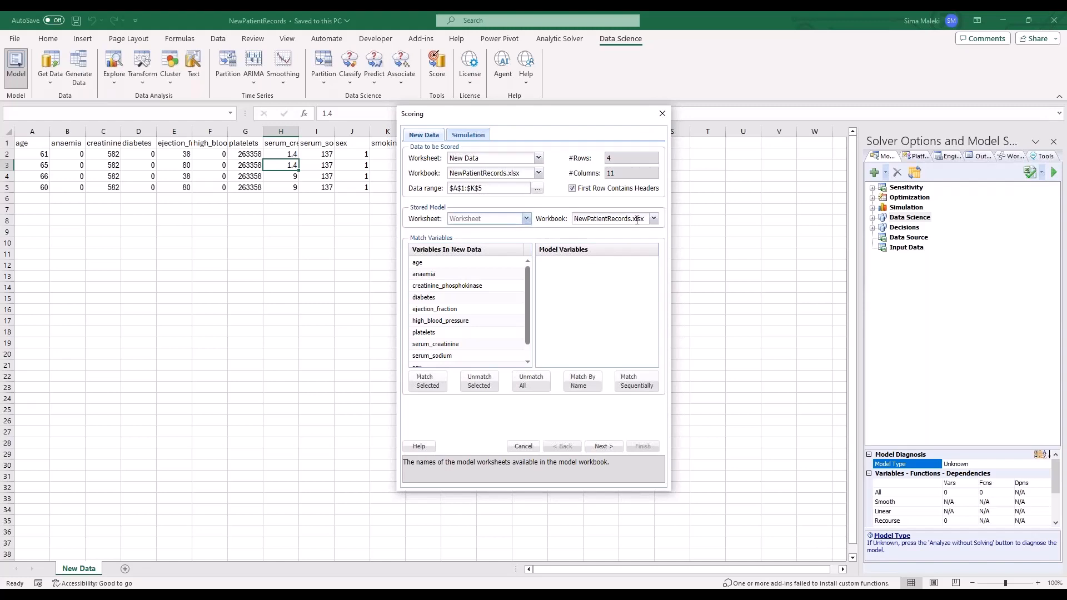
left_click(654, 219)
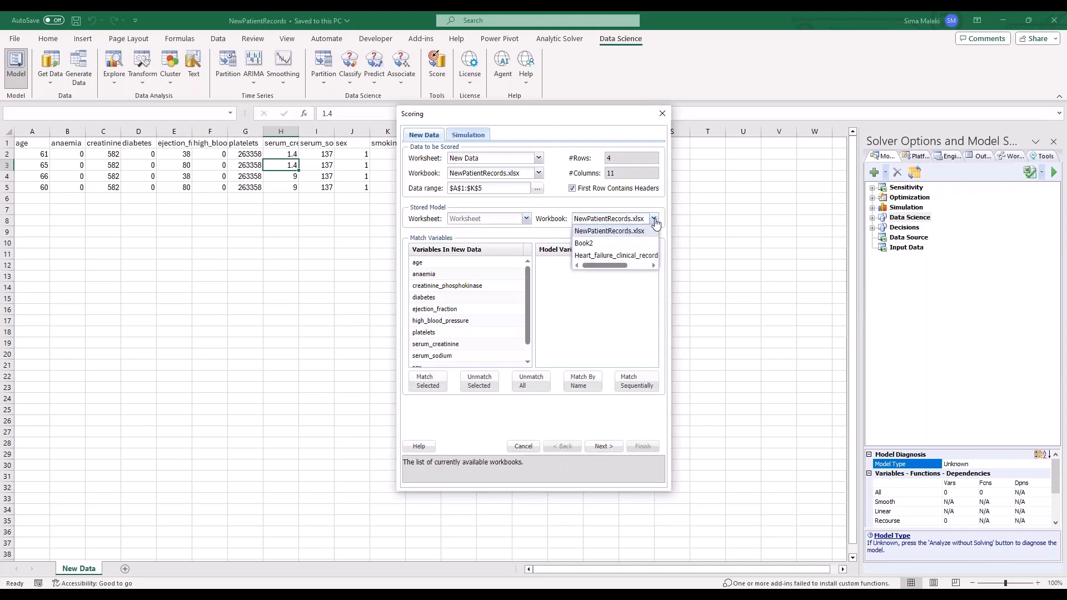
left_click(623, 258)
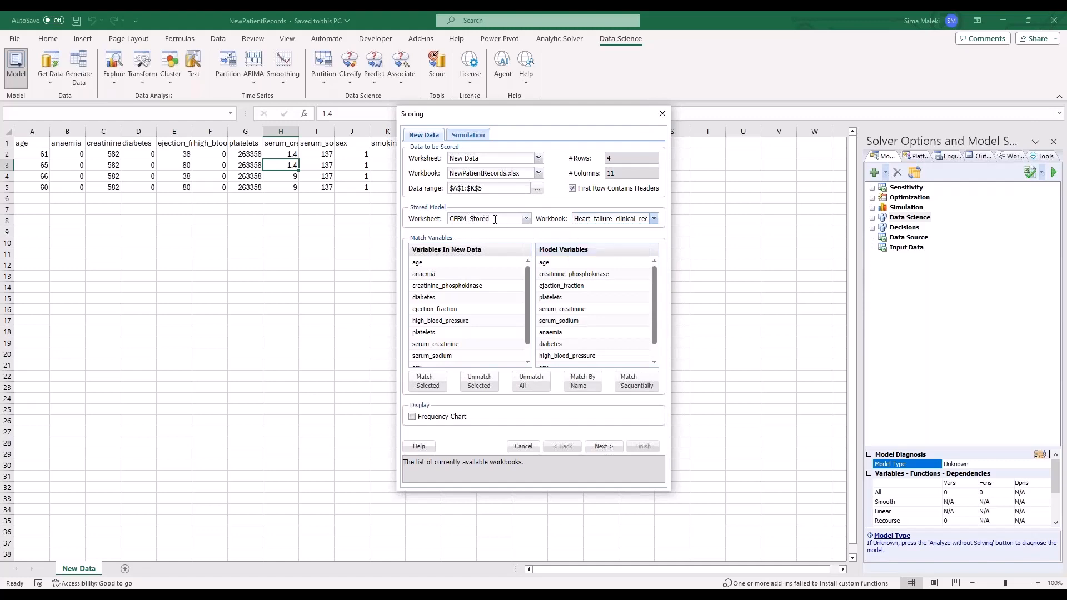
- Match the new data to the model variables by name, run the scoring without simulation, and check Record 3's class 1 probability
scroll(654, 311, "down", 1)
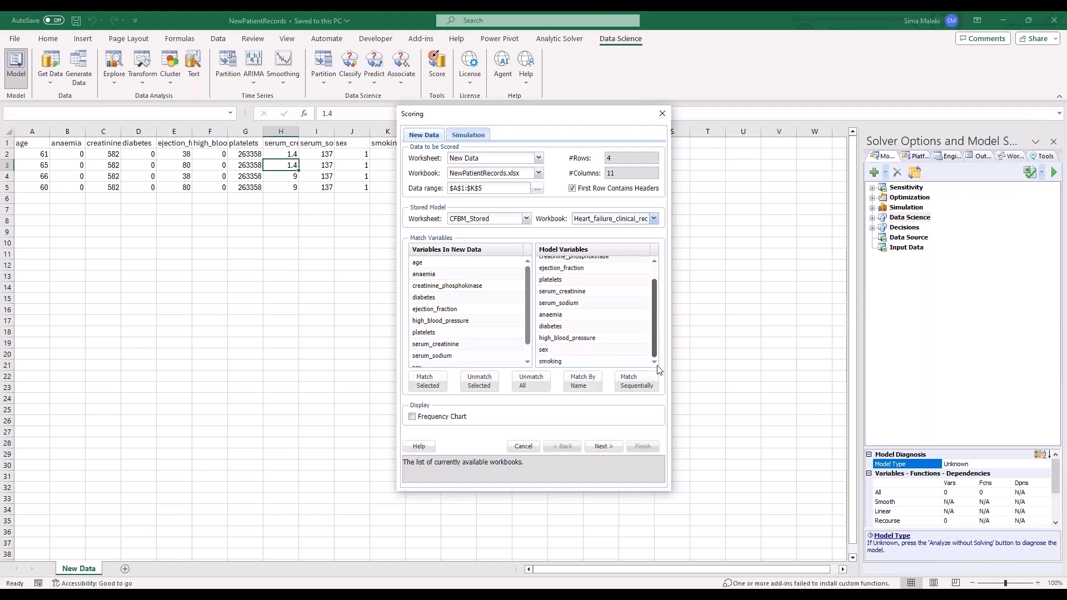
left_click(587, 387)
left_click(604, 446)
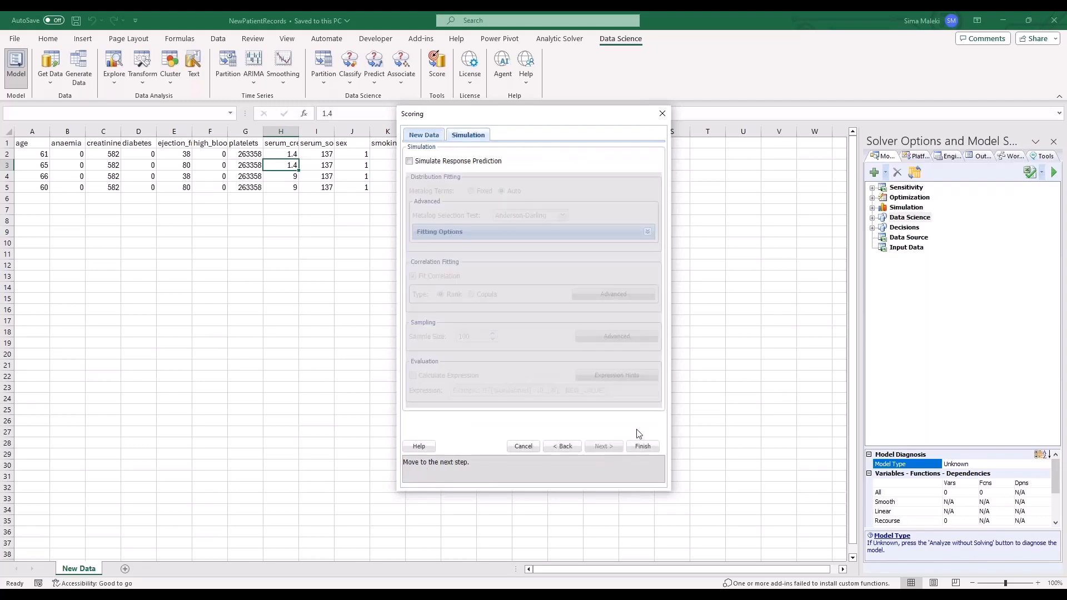
left_click(643, 446)
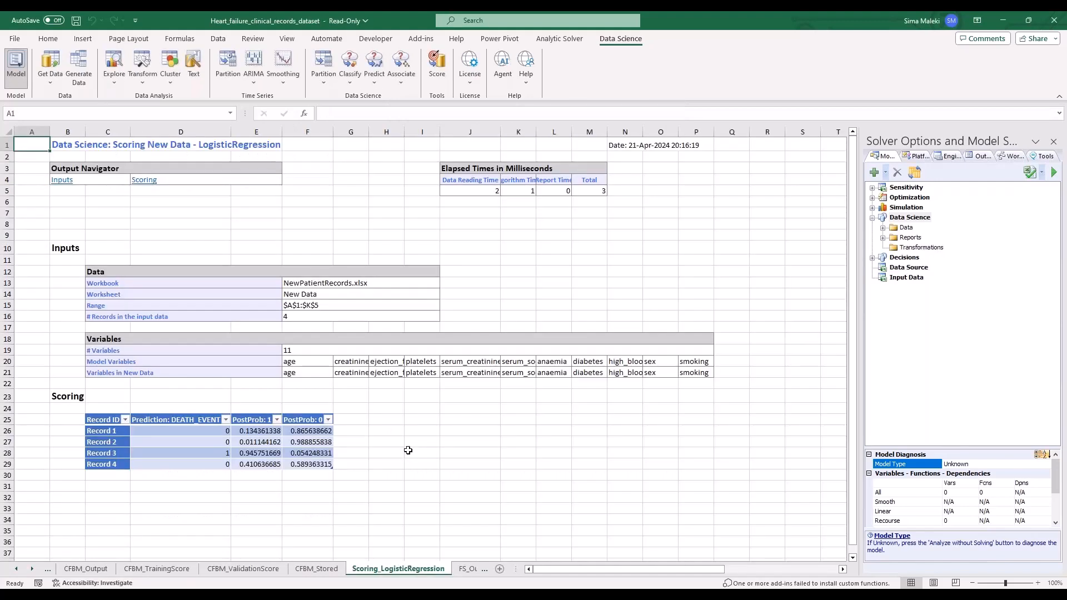
left_click(256, 453)
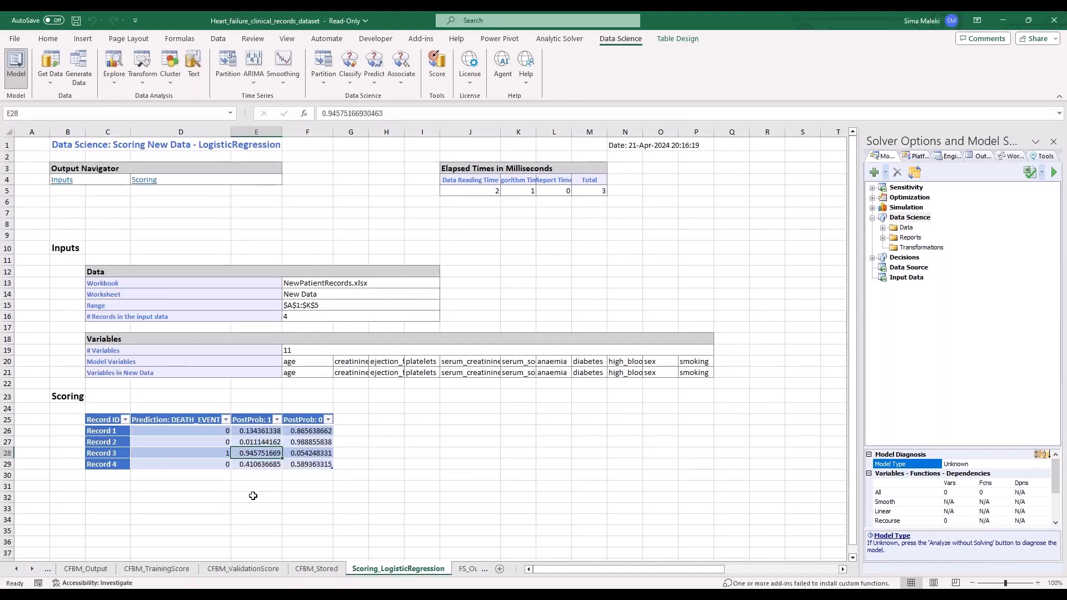
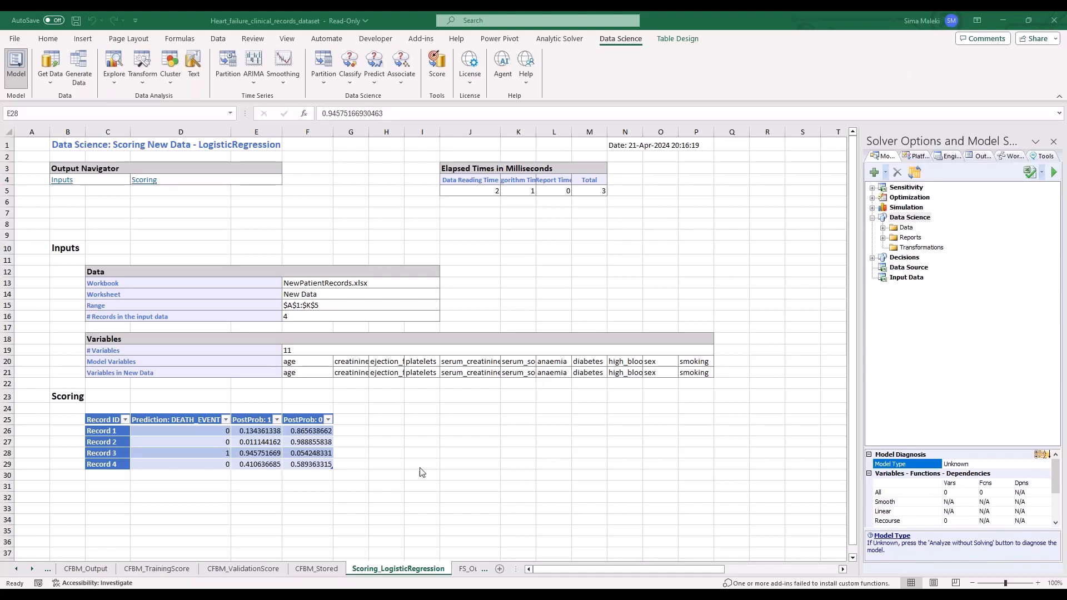
- Return to the heart_failure_clinical_records_ sheet and widen the Solver options pane to display its Workflow view
left_click(530, 571)
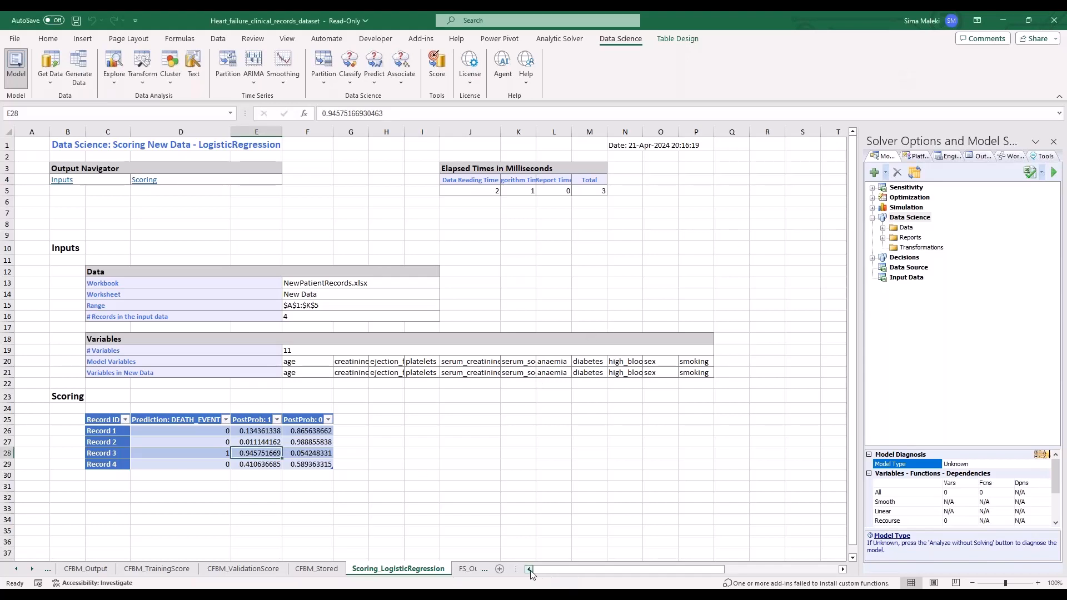
left_click(49, 570)
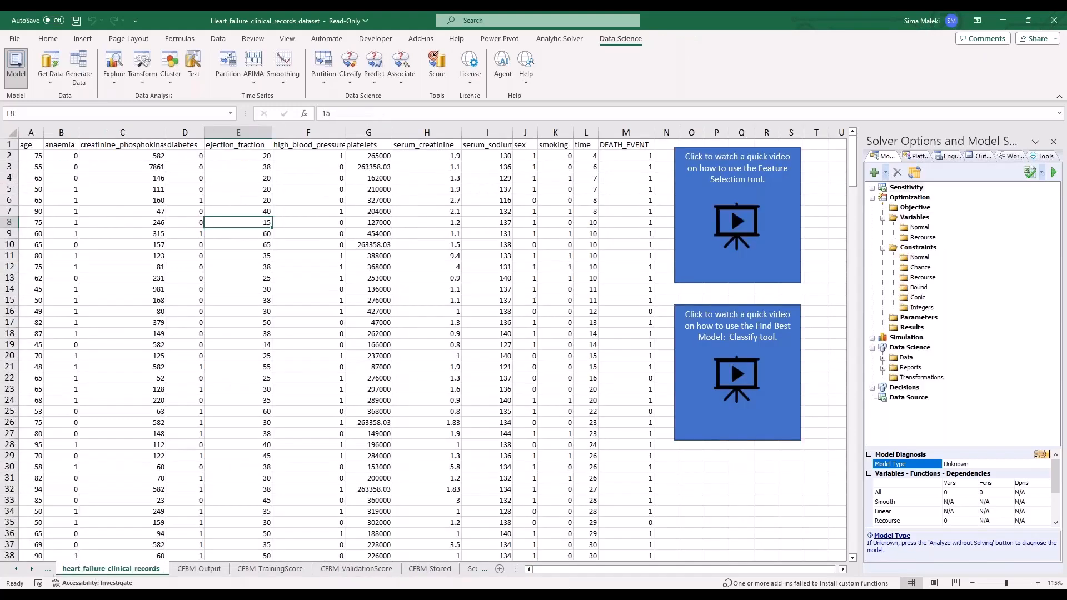
left_click(326, 353)
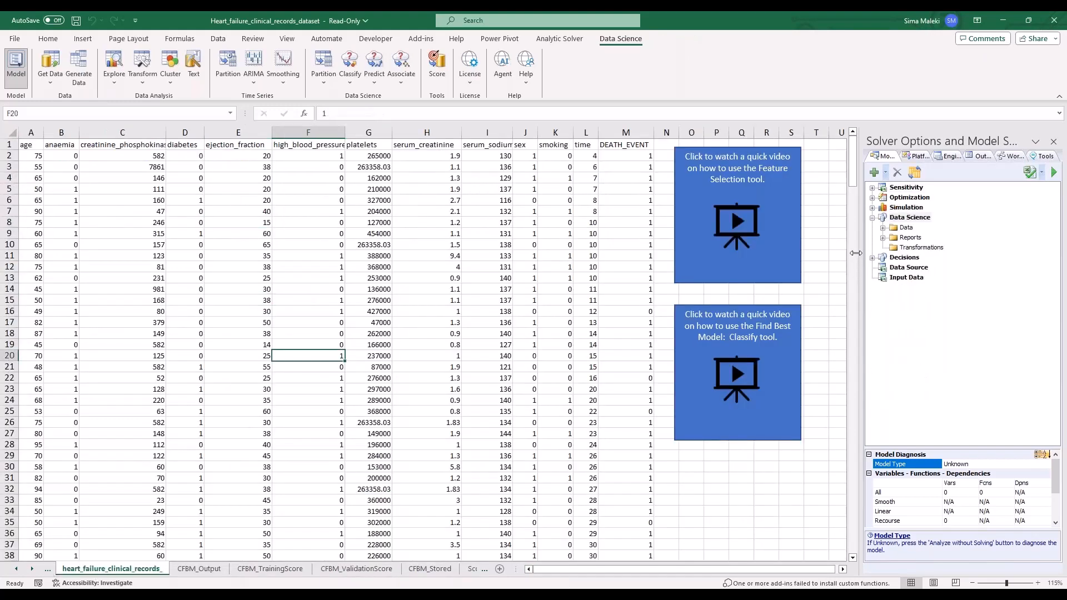
left_click_drag(863, 254, 692, 255)
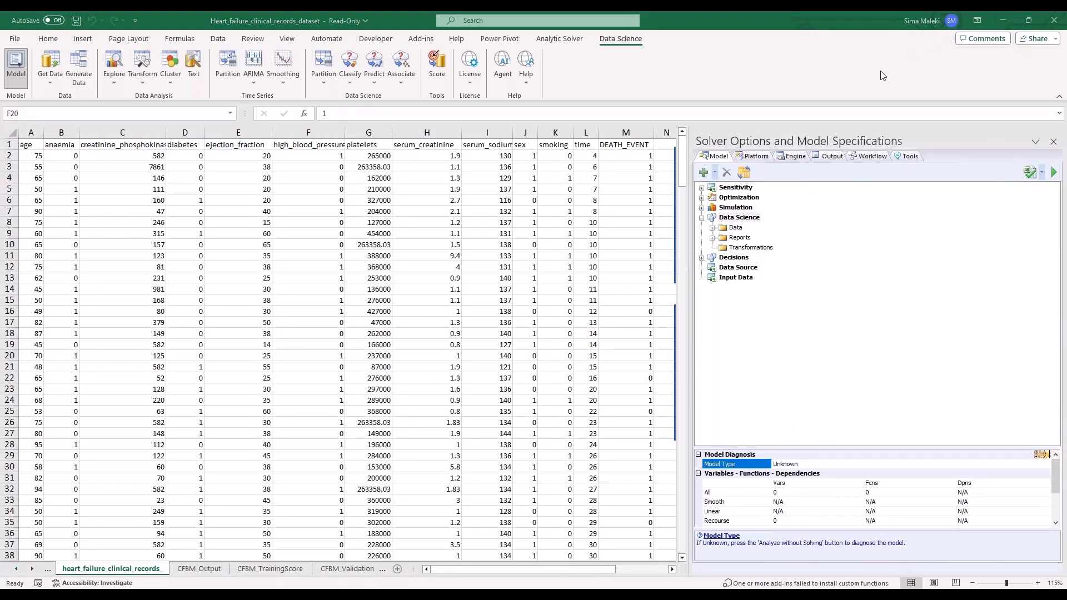
left_click(868, 156)
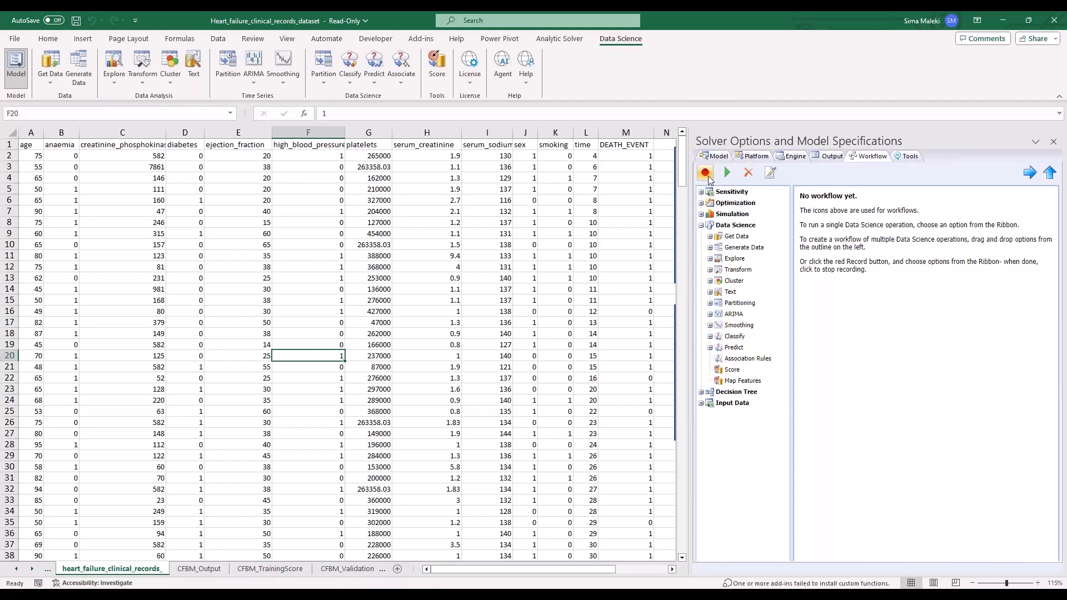
- Add a new source data node to the workflow, using range $A$1:$M$300 of the heart_failure_clinical_records_ sheet with headers in the first row
left_click(710, 237)
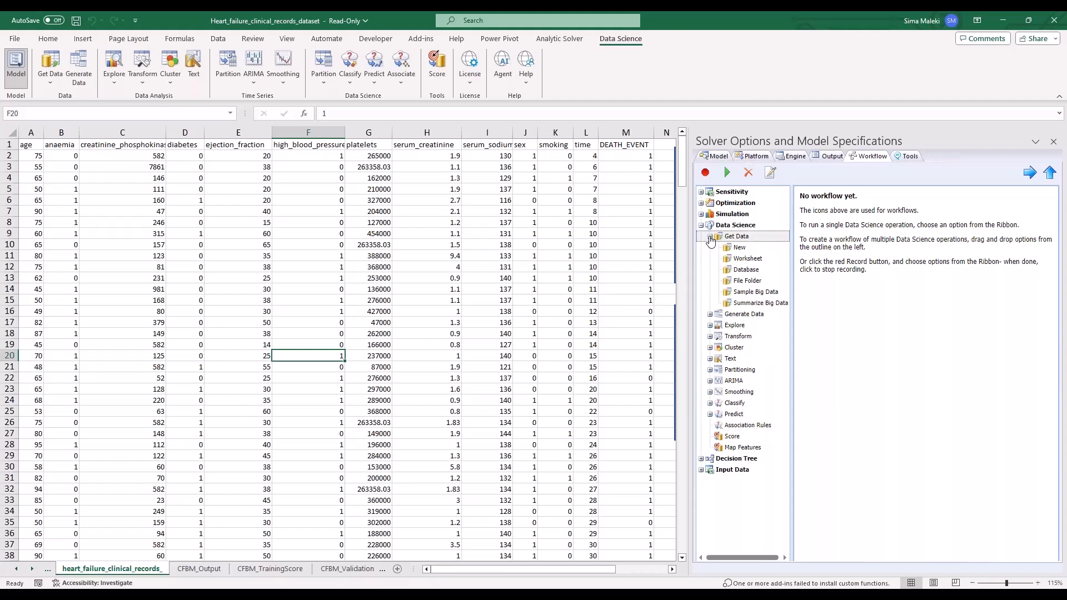
left_click(739, 252)
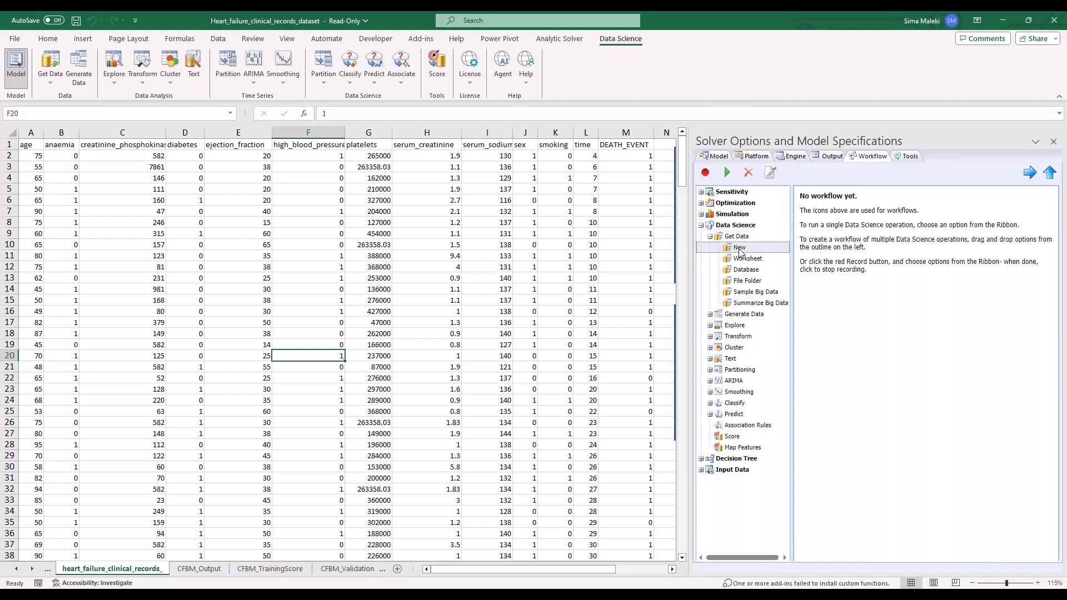
left_click_drag(738, 252, 892, 222)
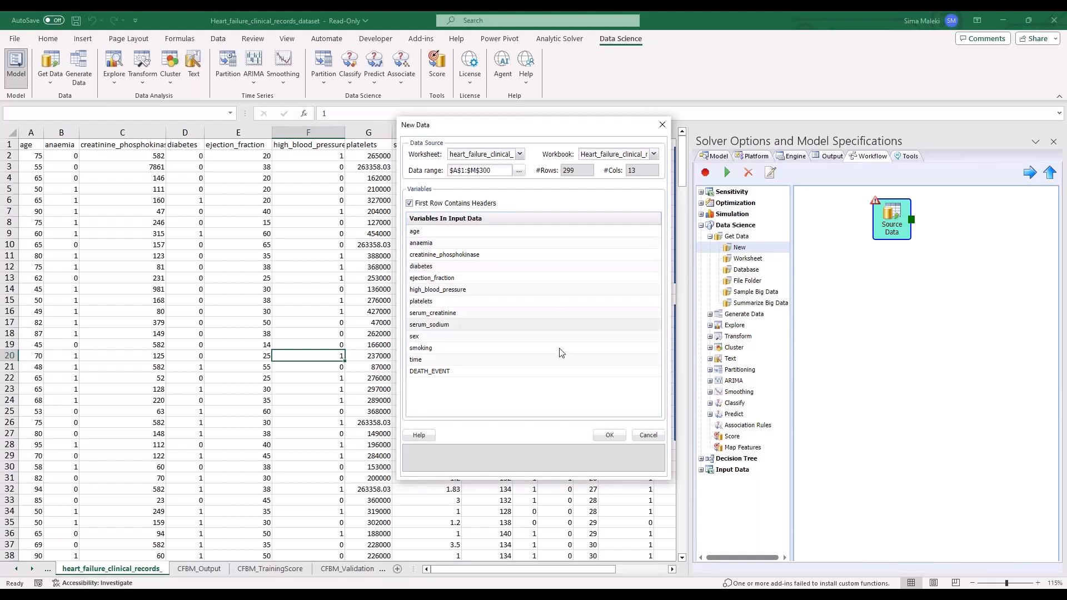
left_click(609, 436)
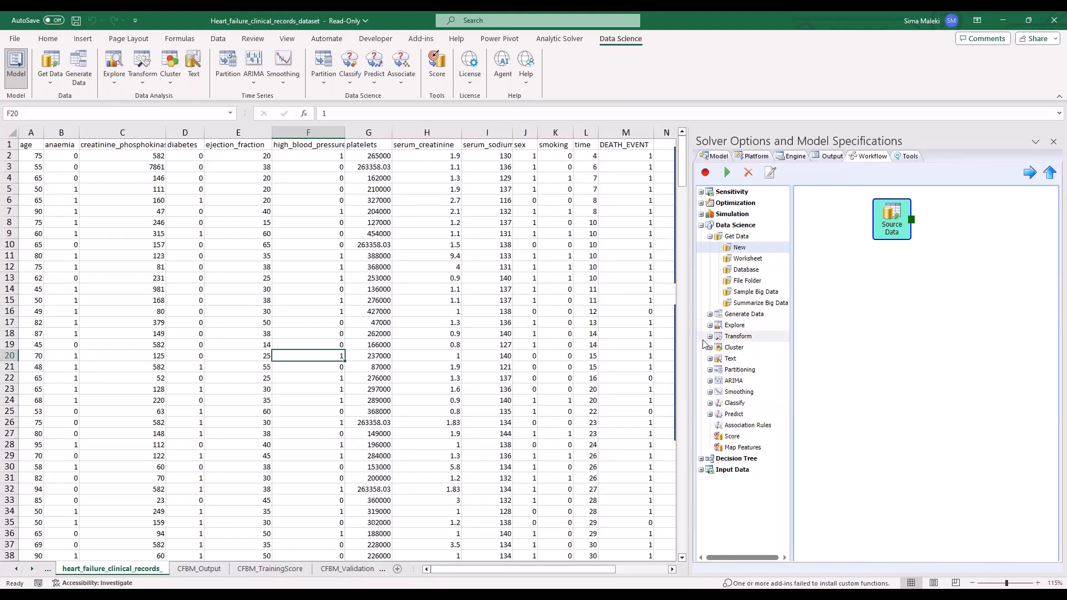
- Add a Standard Partition node below Source Data, partitioning all variables except time with random rows, seed 12345 and automatic percentages
left_click(710, 370)
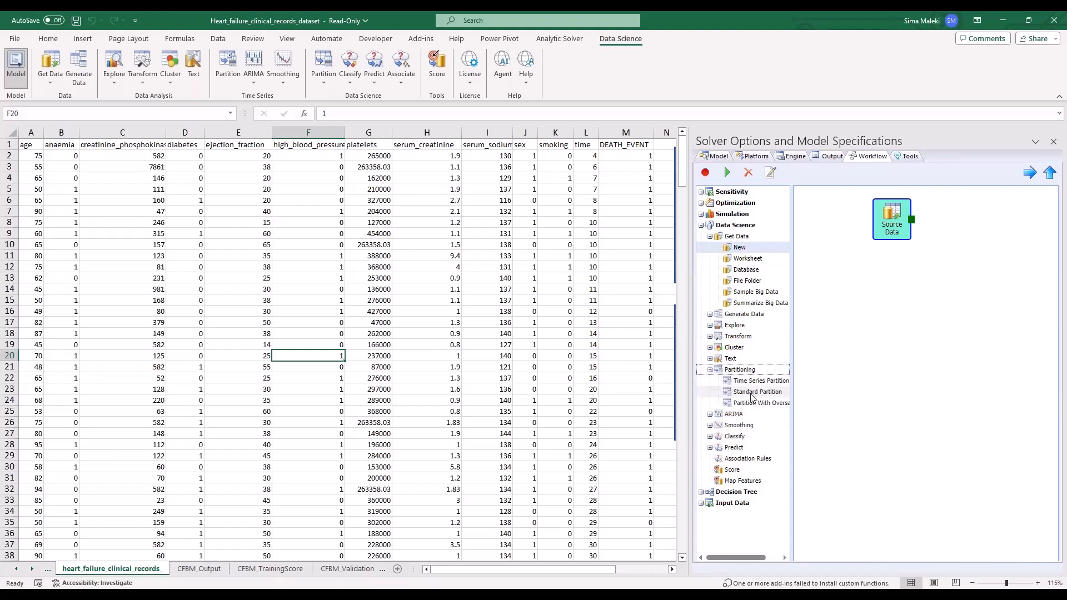
left_click_drag(756, 392, 893, 281)
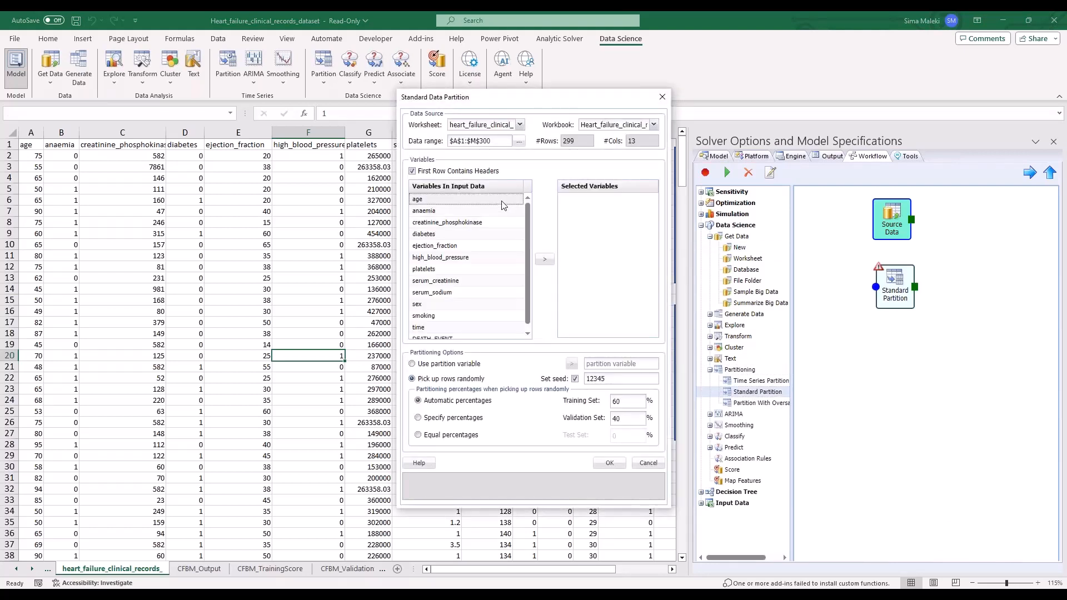
scroll(528, 322, "down", 1)
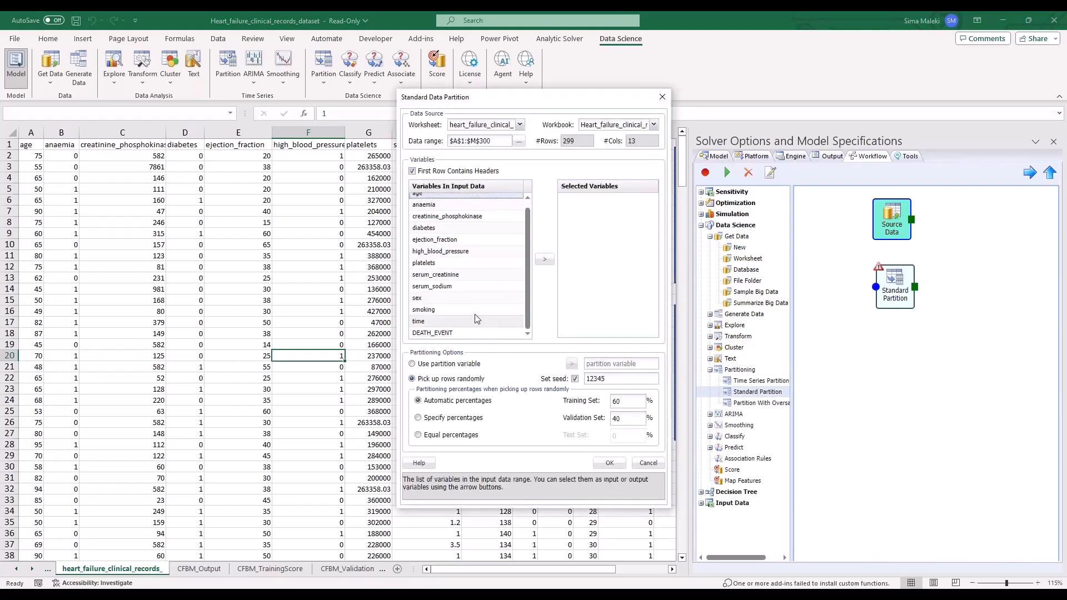
left_click(472, 334, "shift")
left_click(549, 259)
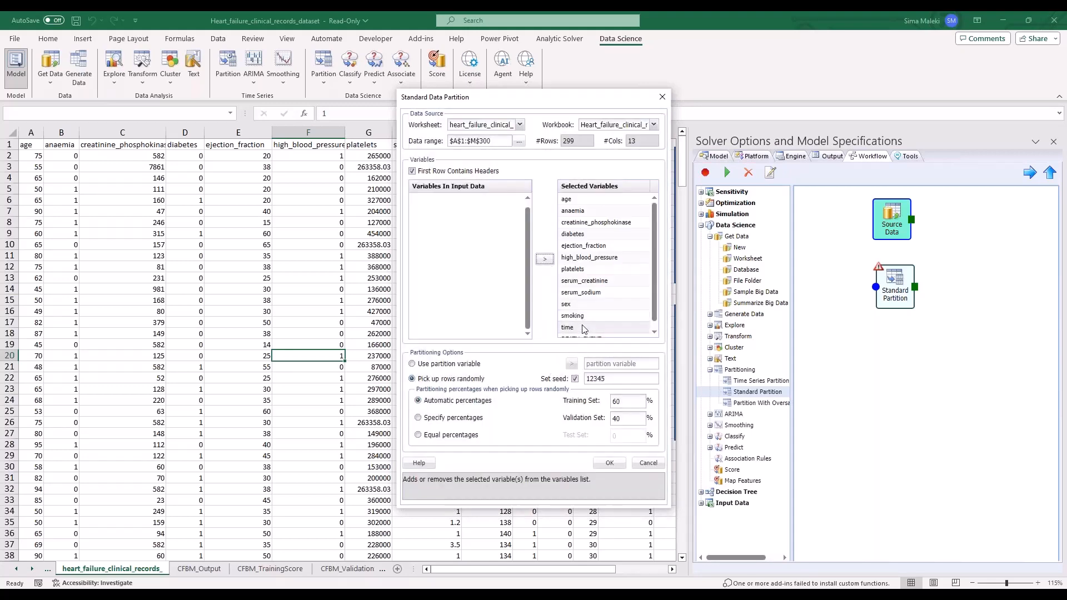
left_click(578, 327)
left_click(545, 259)
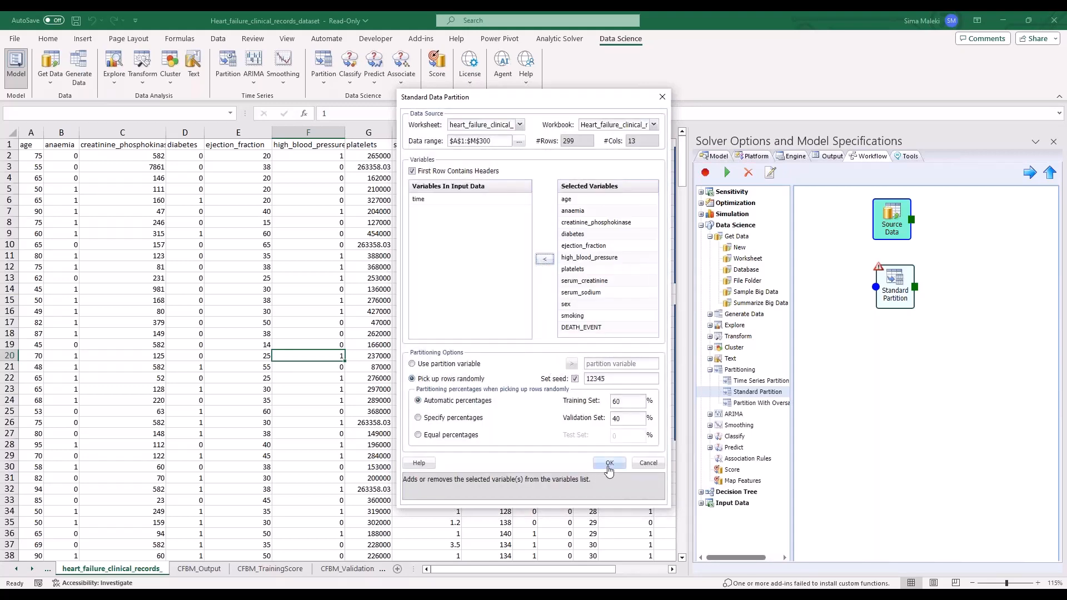
left_click(609, 464)
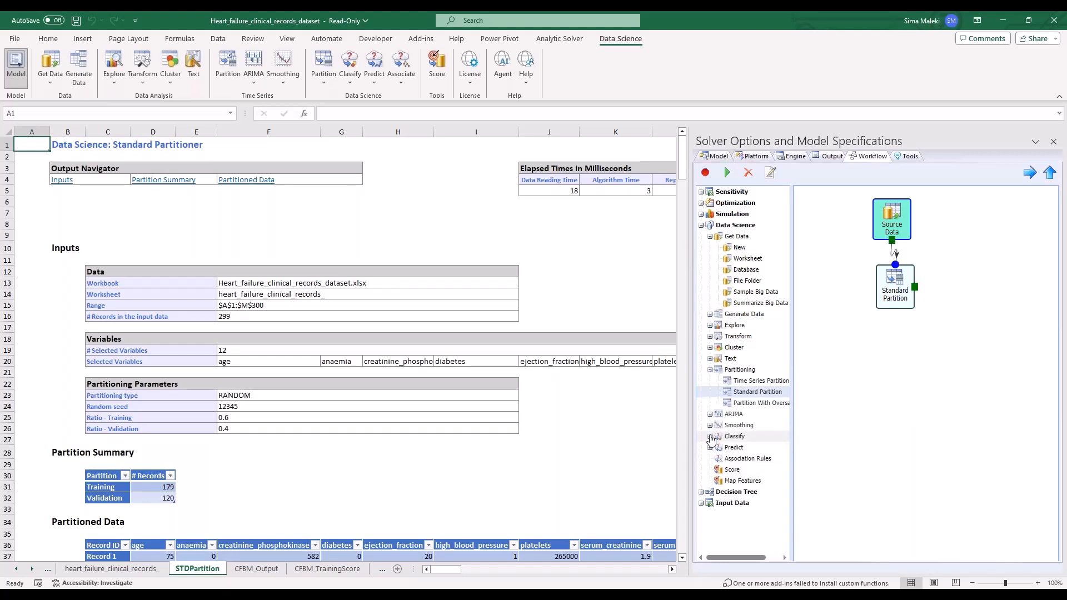
- Add a Random Trees classification node to the workflow, with age as a selected variable and anaemia as a categorical variable
left_click(711, 439)
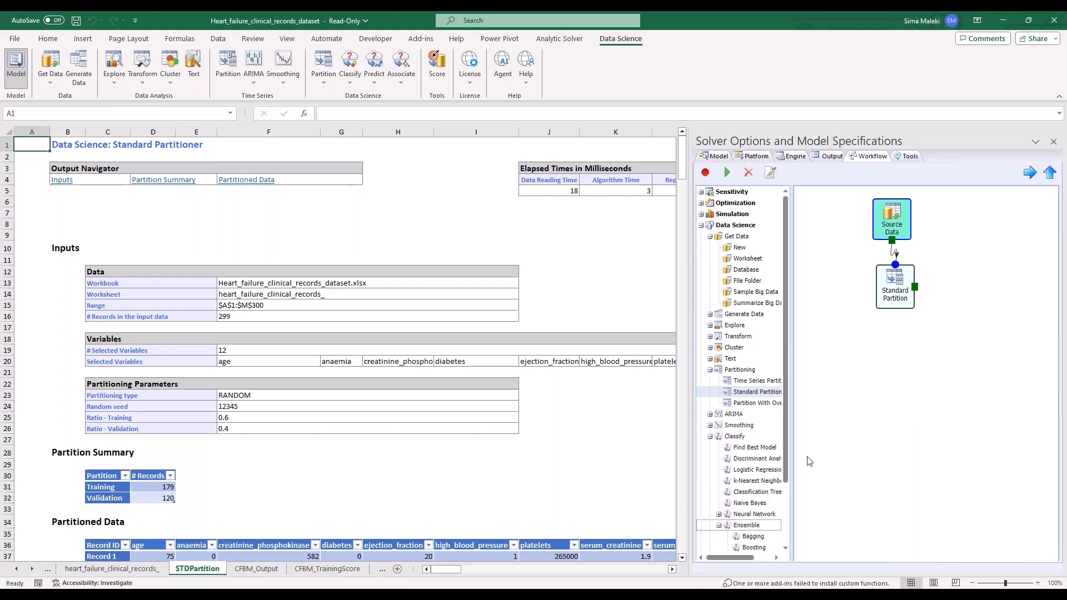
scroll(788, 453, "down", 2)
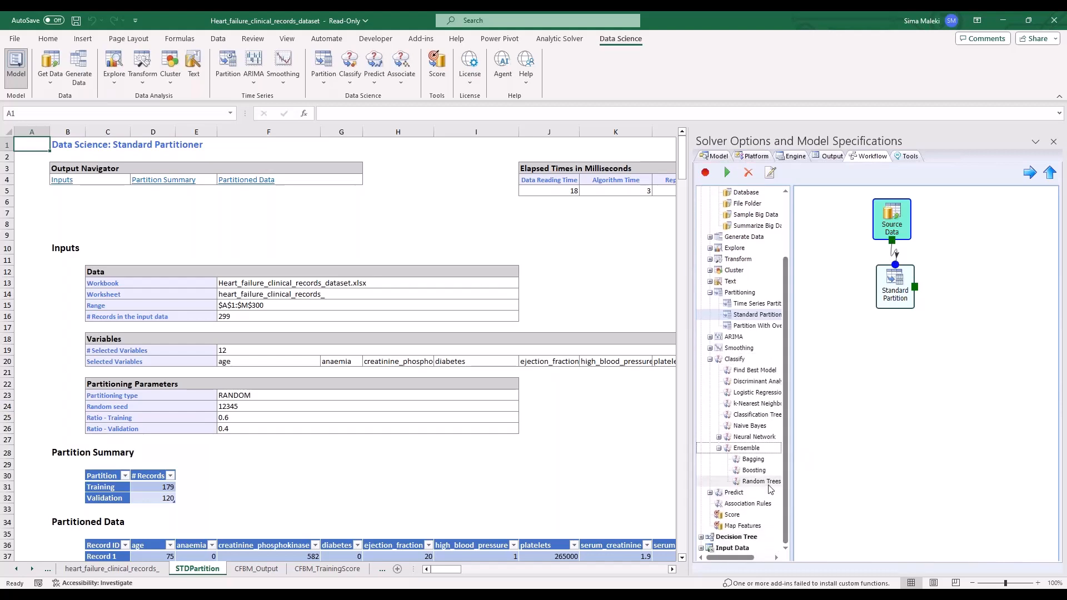
left_click_drag(764, 487, 822, 410)
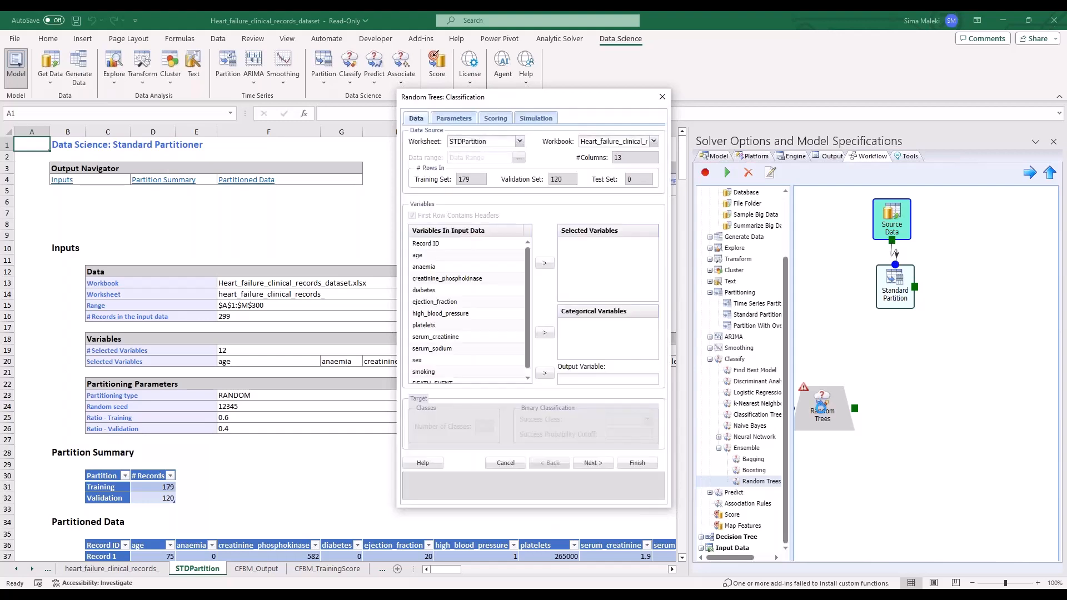
left_click(492, 256)
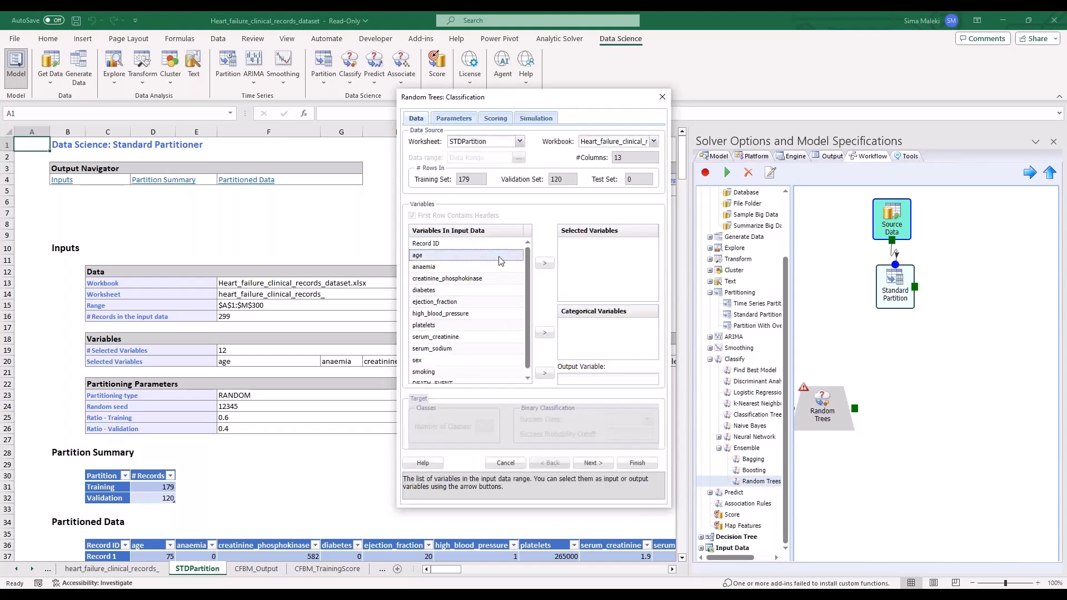
left_click(544, 263)
left_click(492, 257)
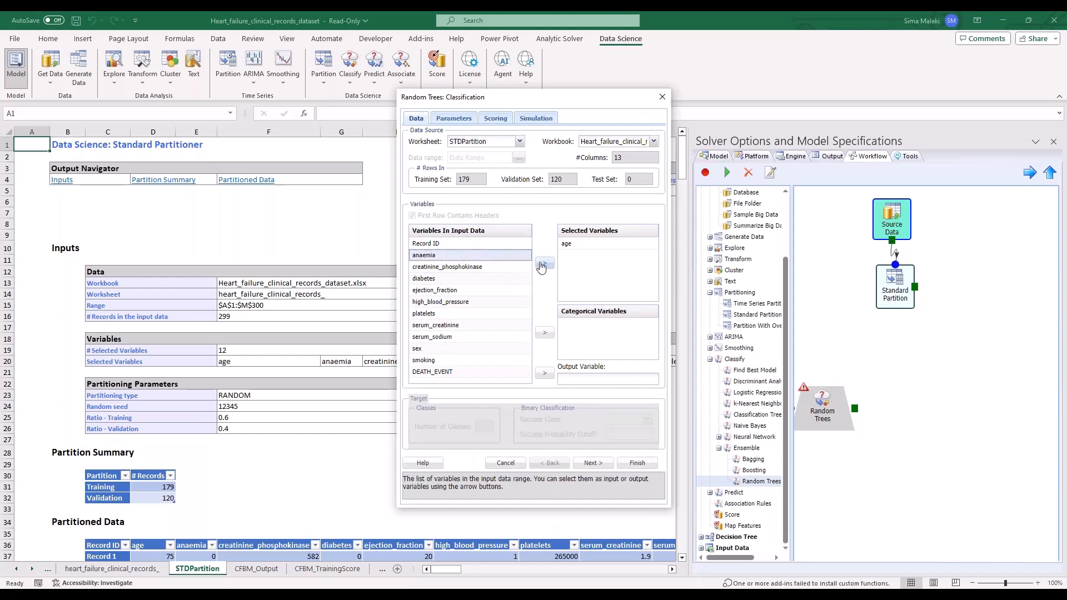
left_click(550, 336)
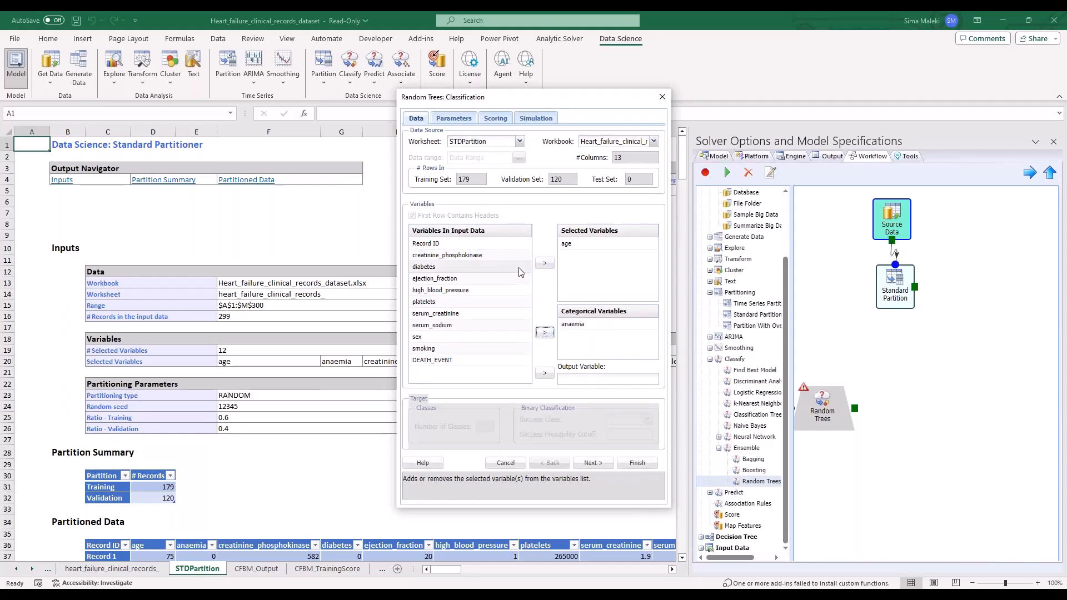
- Add creatinine_phosphokinase, ejection_fraction, platelets, serum_creatinine and serum_sodium to the Random Trees selected variables
left_click(512, 258)
left_click(499, 279, "ctrl")
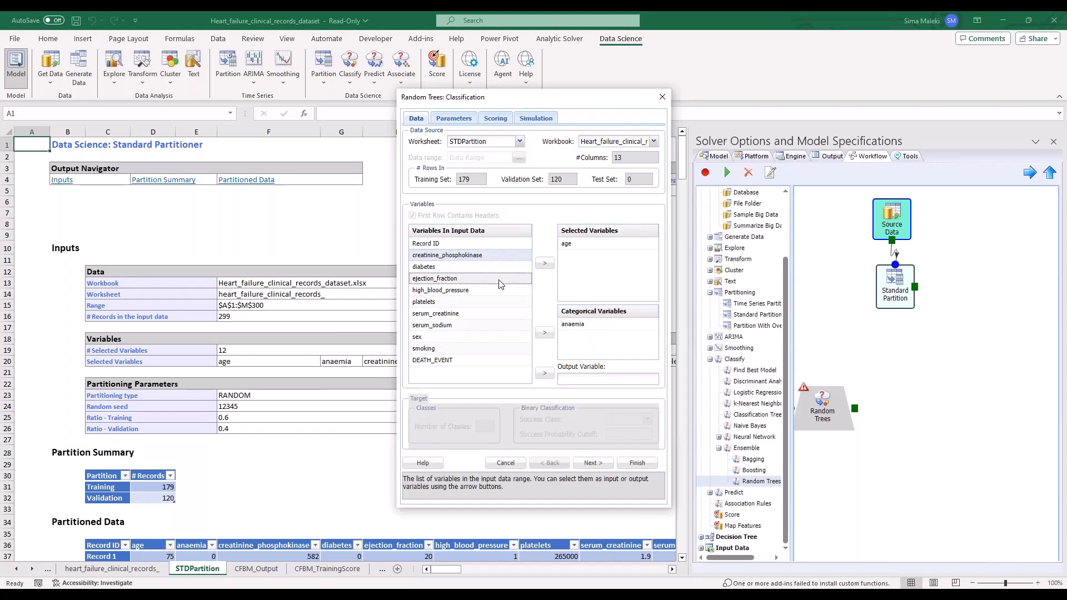
left_click(498, 290, "ctrl")
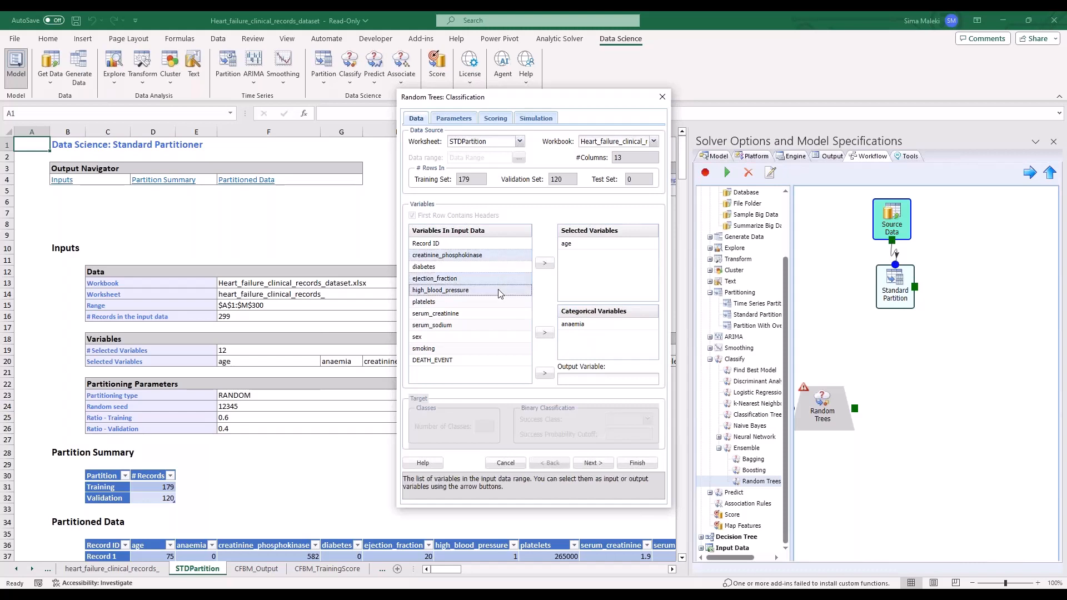
left_click(544, 263)
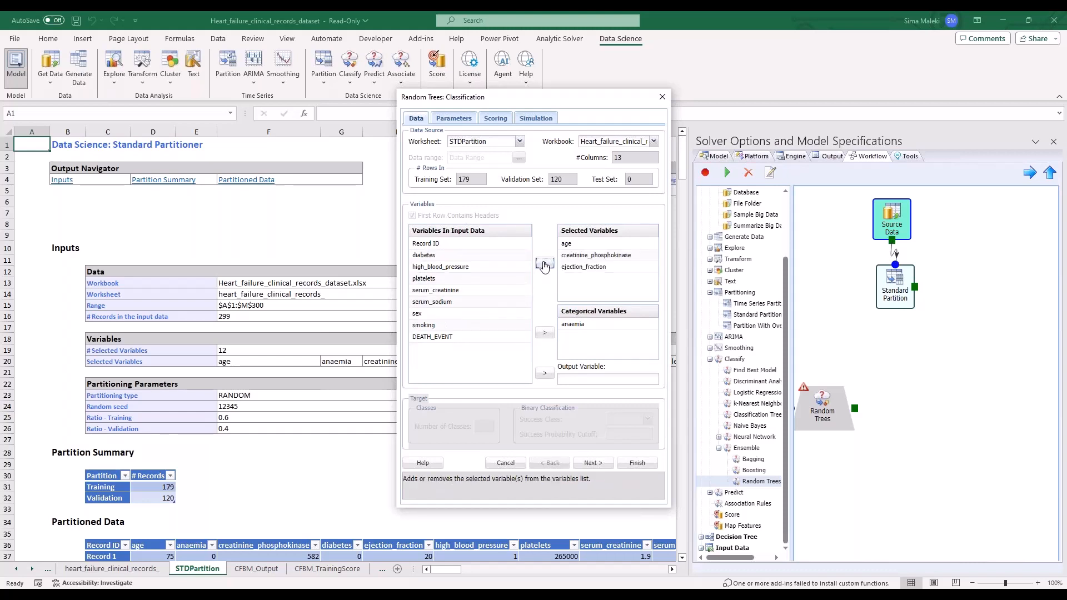
left_click(507, 279)
left_click(544, 264)
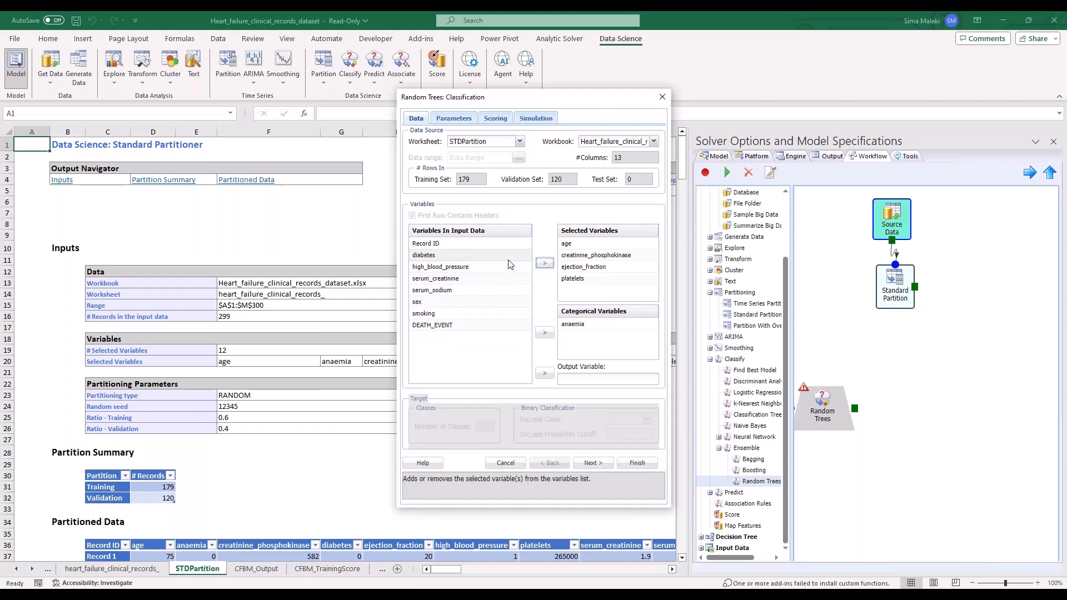
left_click(475, 279)
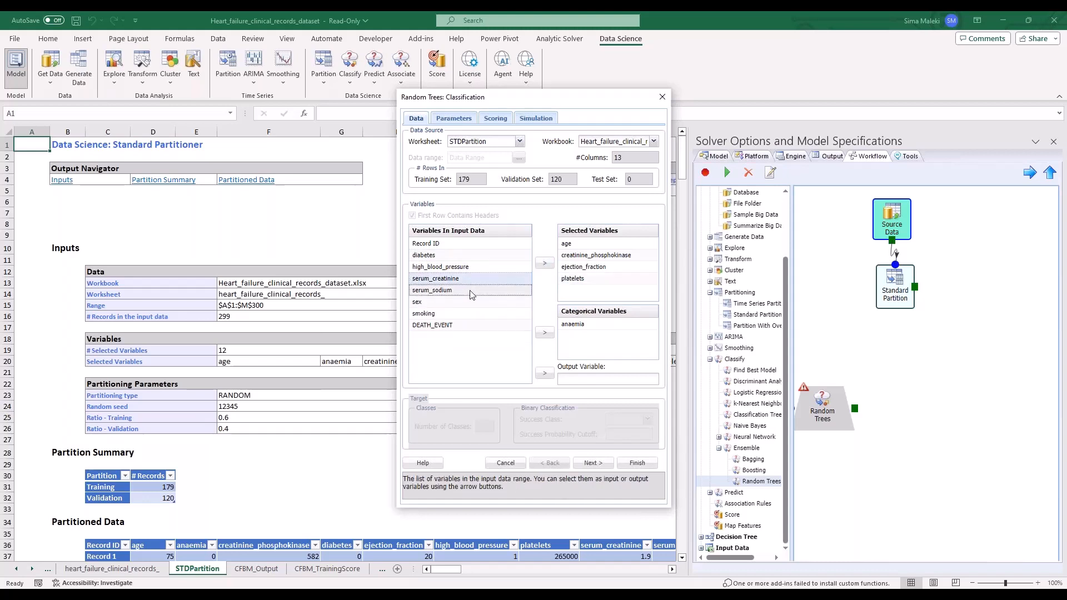
left_click(470, 291, "shift")
left_click(544, 263)
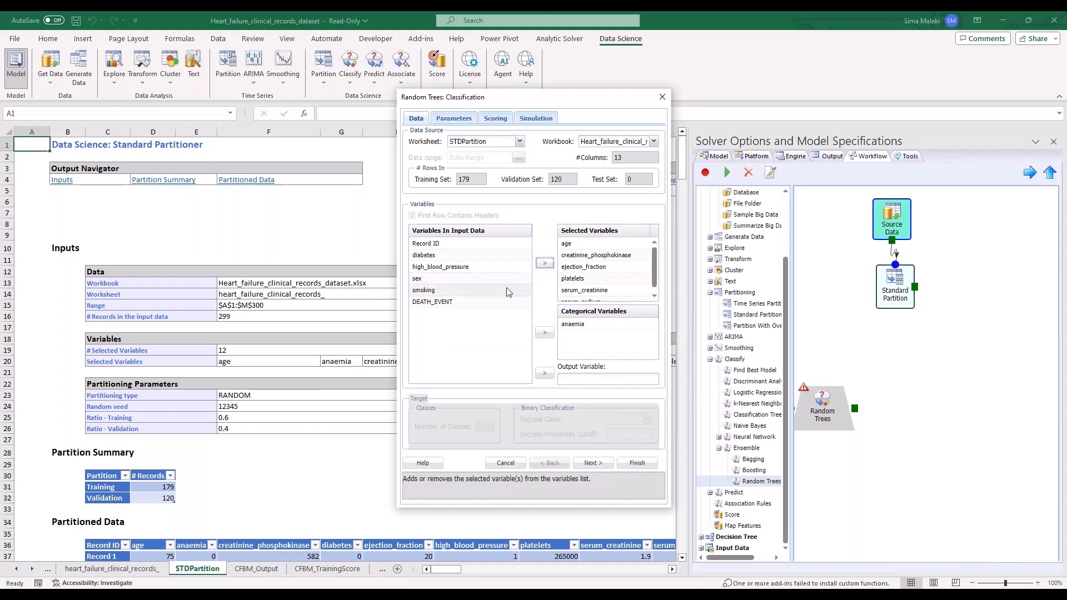
- Set diabetes, high_blood_pressure, sex and smoking as categorical variables and DEATH_EVENT as the output variable, with STDPartition as the source worksheet
left_click_drag(485, 258, 482, 295)
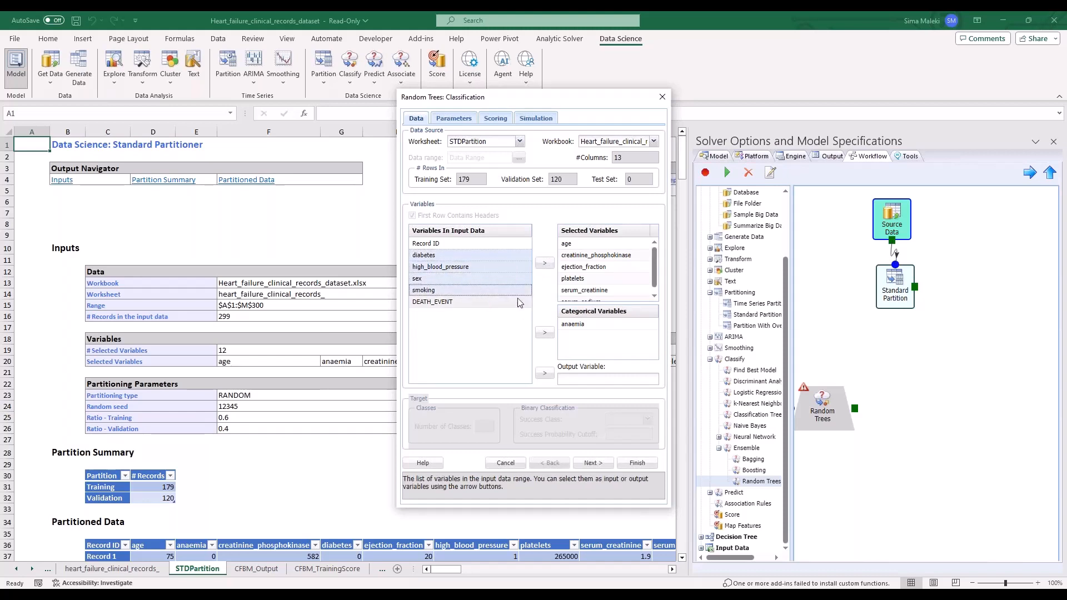
left_click(544, 332)
left_click(467, 255)
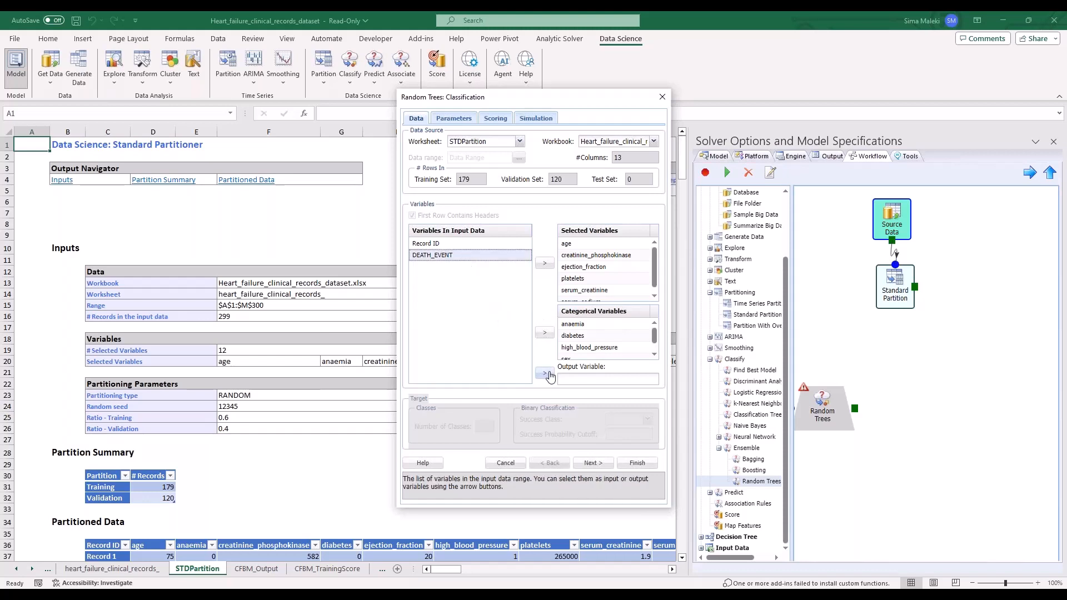
left_click(544, 373)
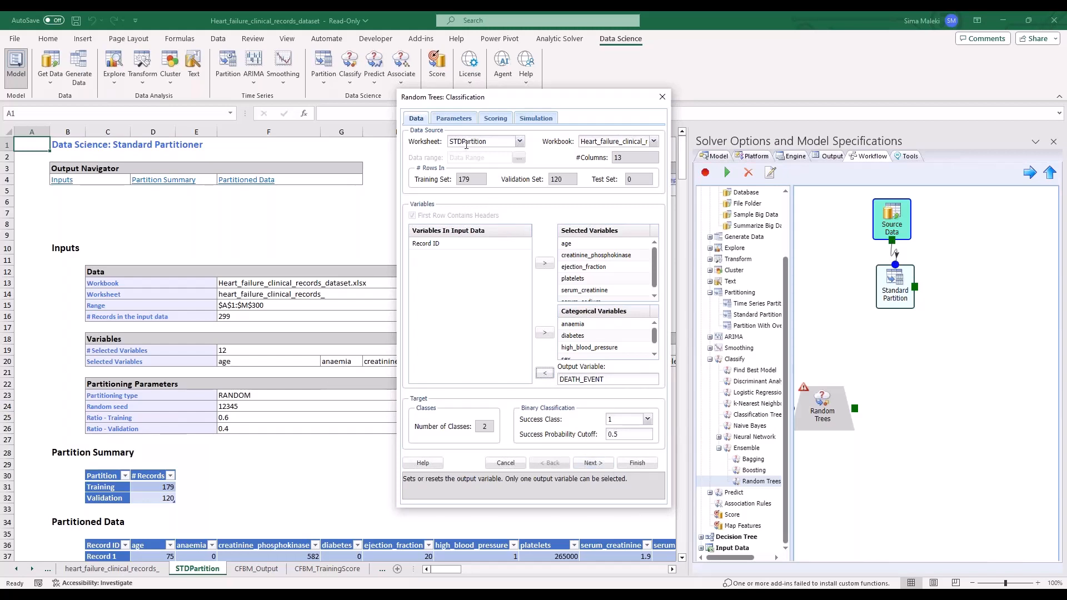
left_click(466, 142)
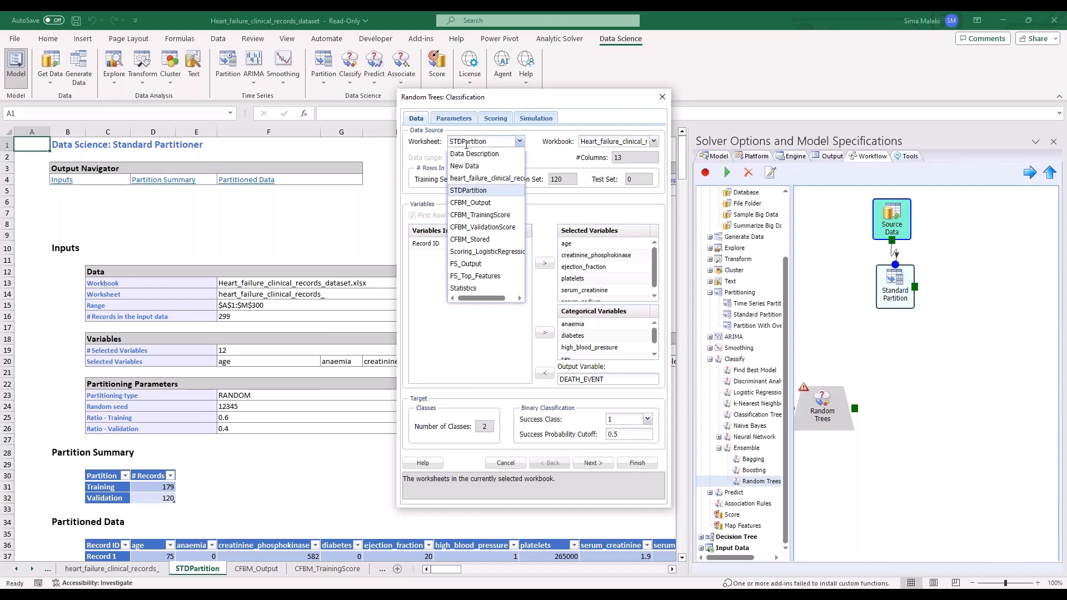
left_click(478, 190)
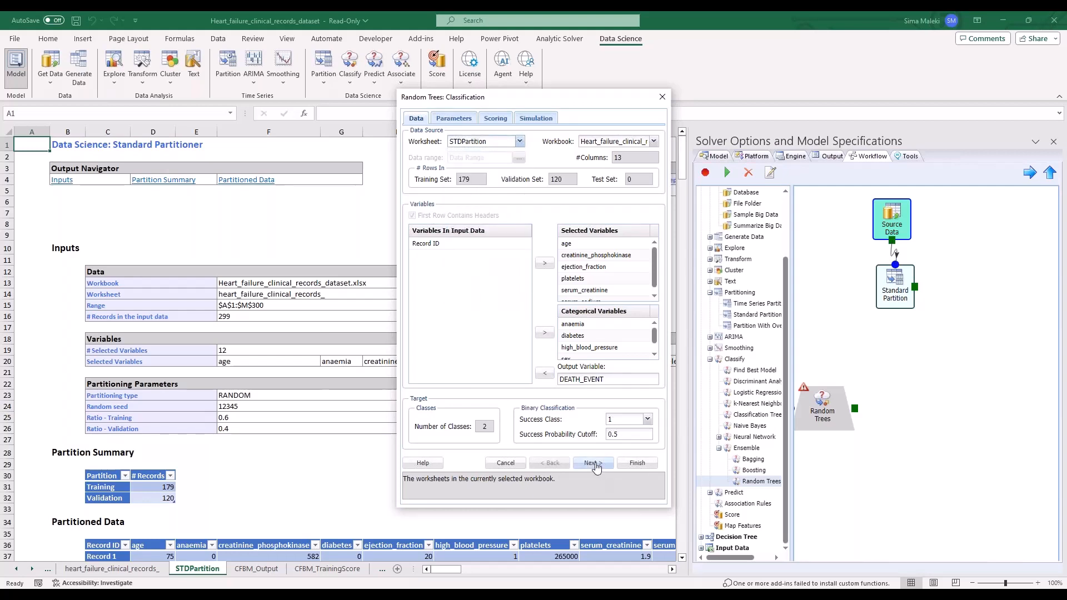
left_click(593, 463)
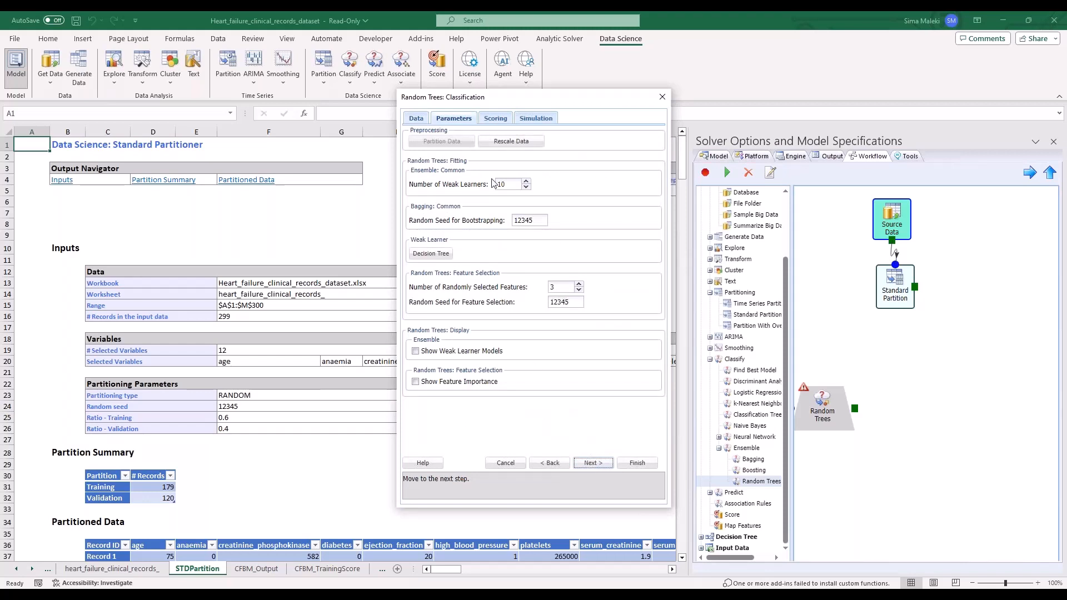
- Set the Random Trees model to 20 weak learners with weak learner models shown, and run it with summary reports for training and validation
left_click(526, 182)
left_click(525, 182)
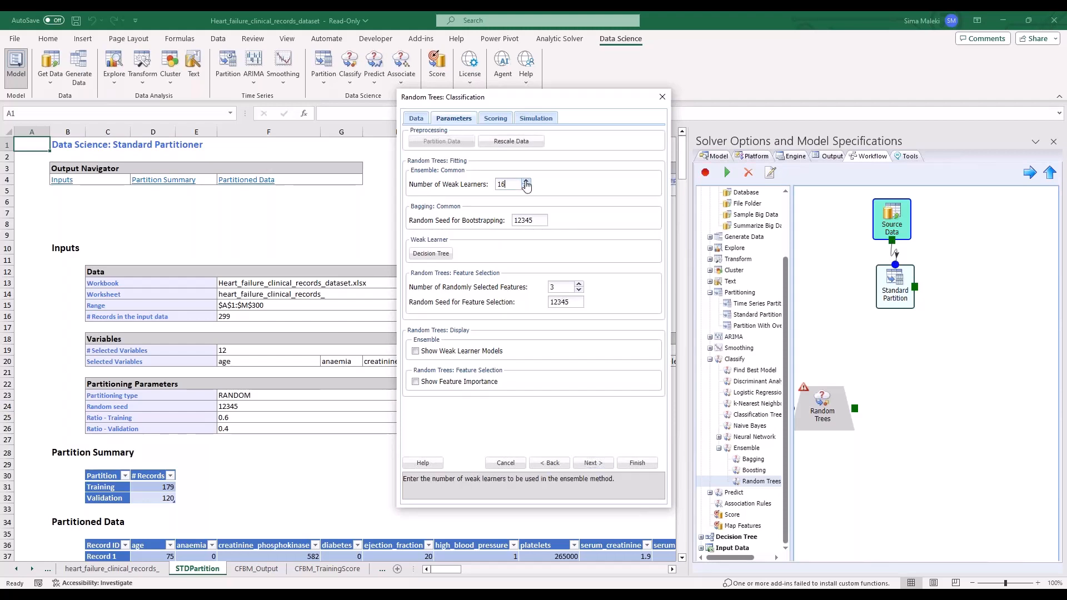
left_click(526, 182)
left_click(417, 352)
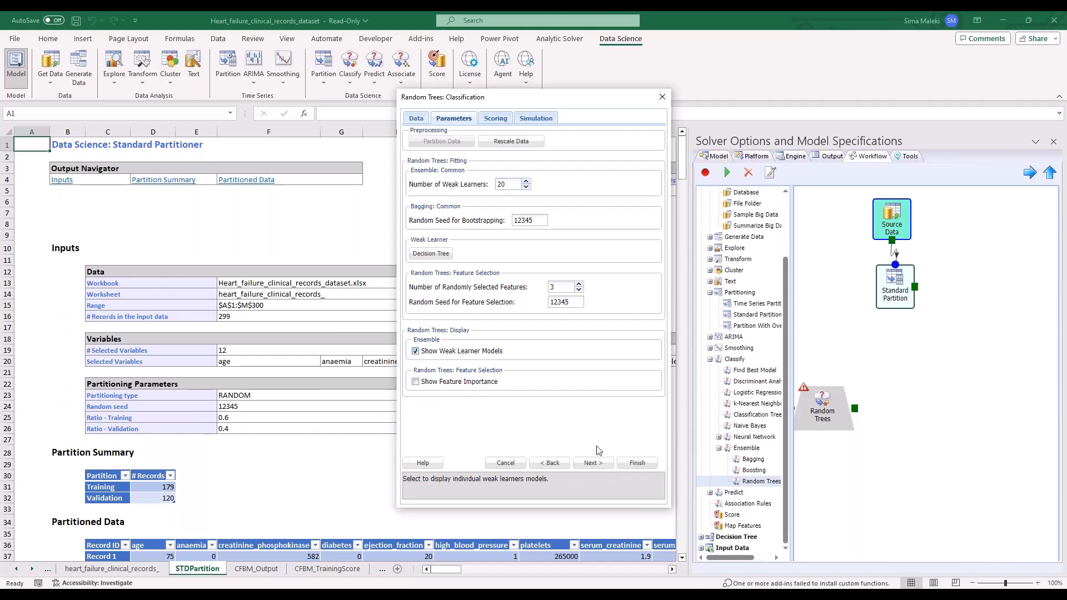
left_click(591, 466)
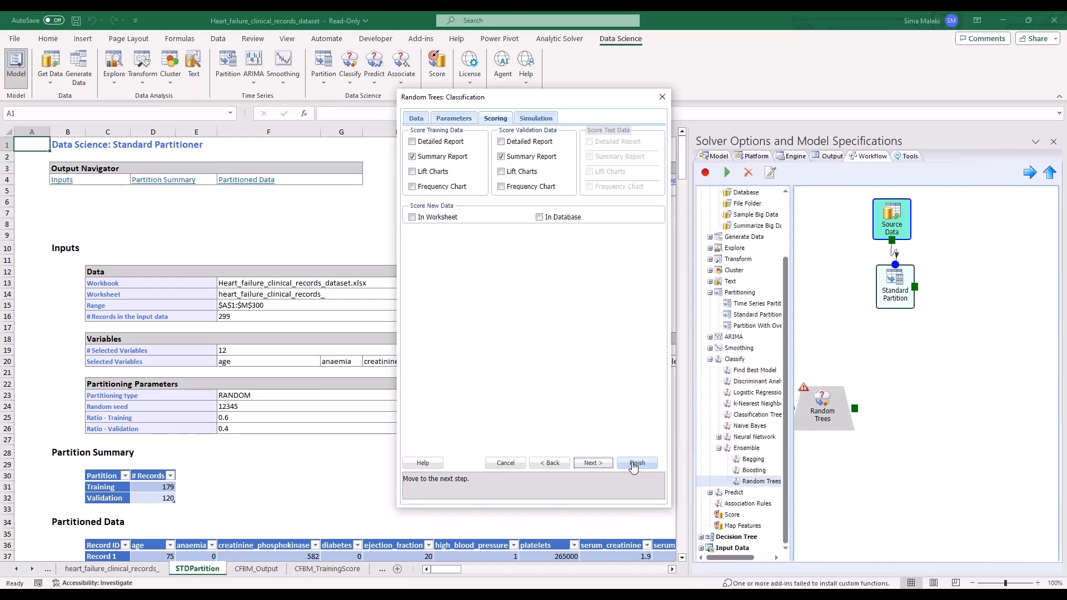
left_click(632, 467)
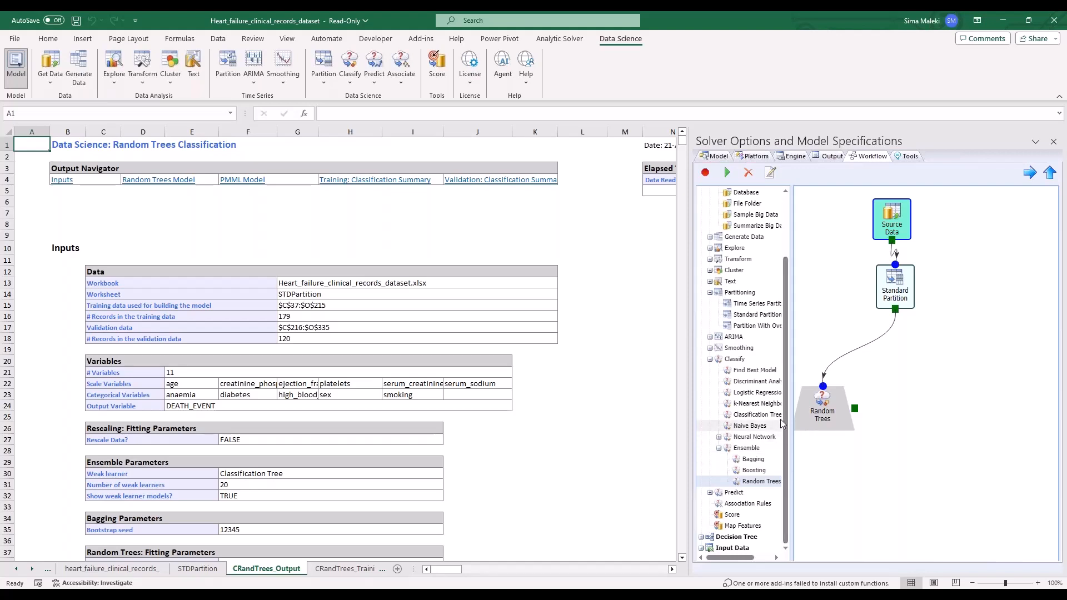
- Add a Classification Tree node to the workflow, with STDPartition as the source worksheet and age as a selected variable
left_click(755, 415)
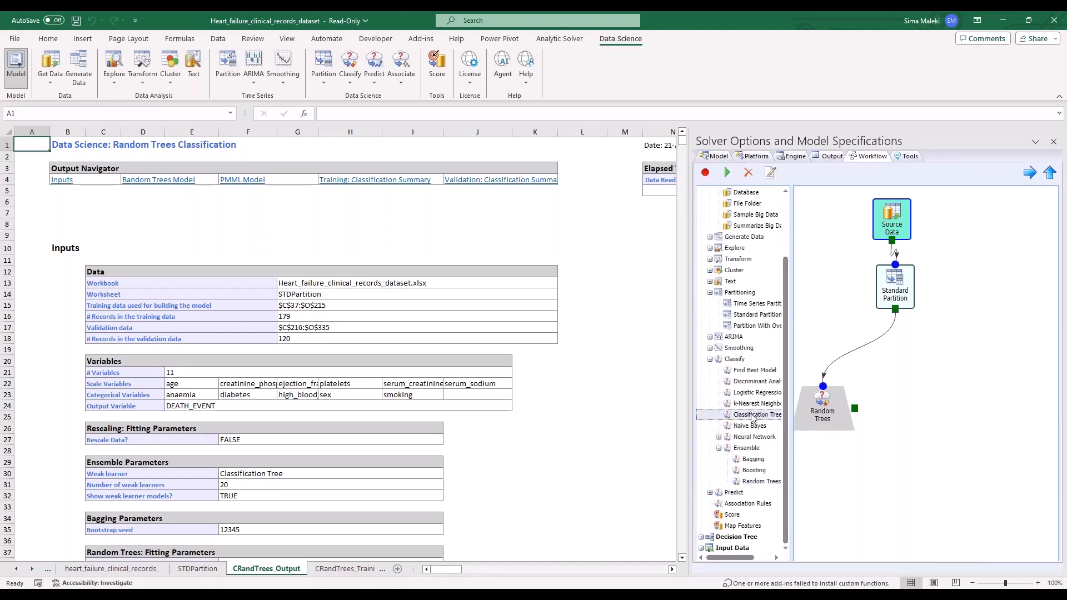
left_click_drag(753, 418, 920, 423)
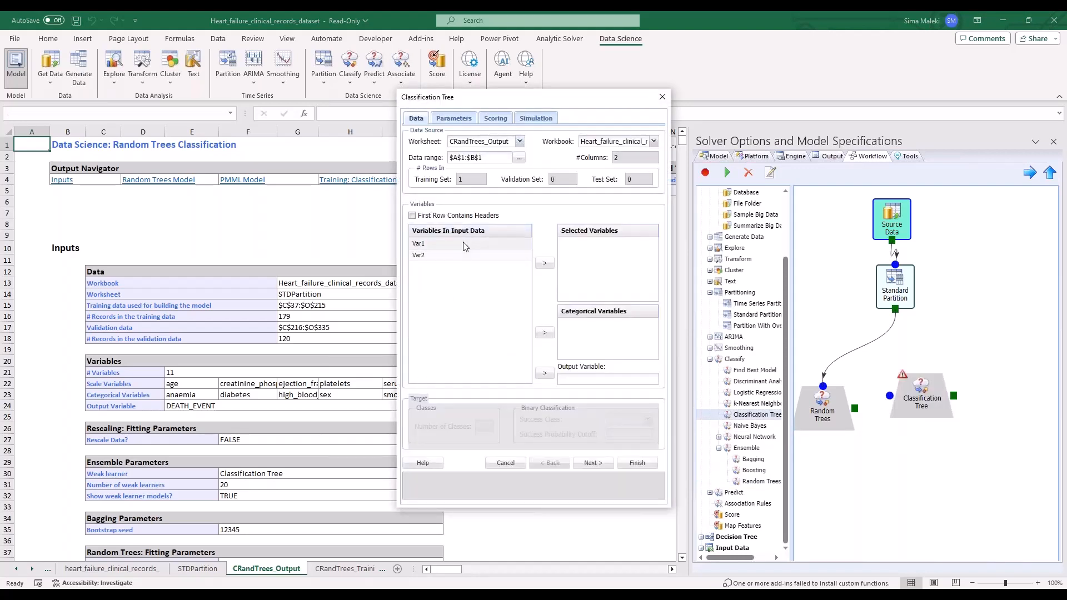
left_click(519, 142)
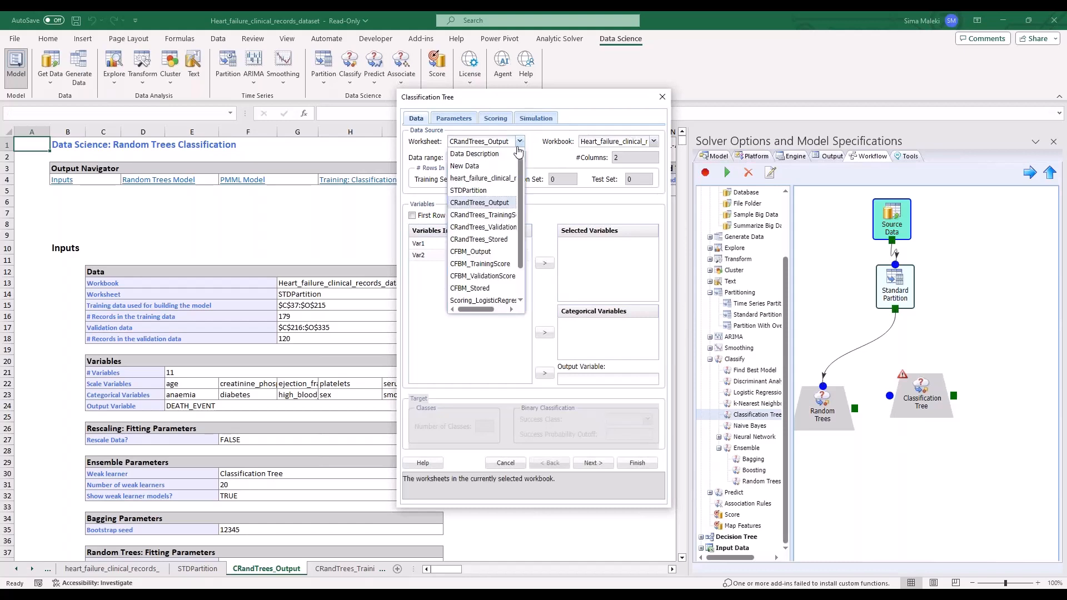
left_click(482, 190)
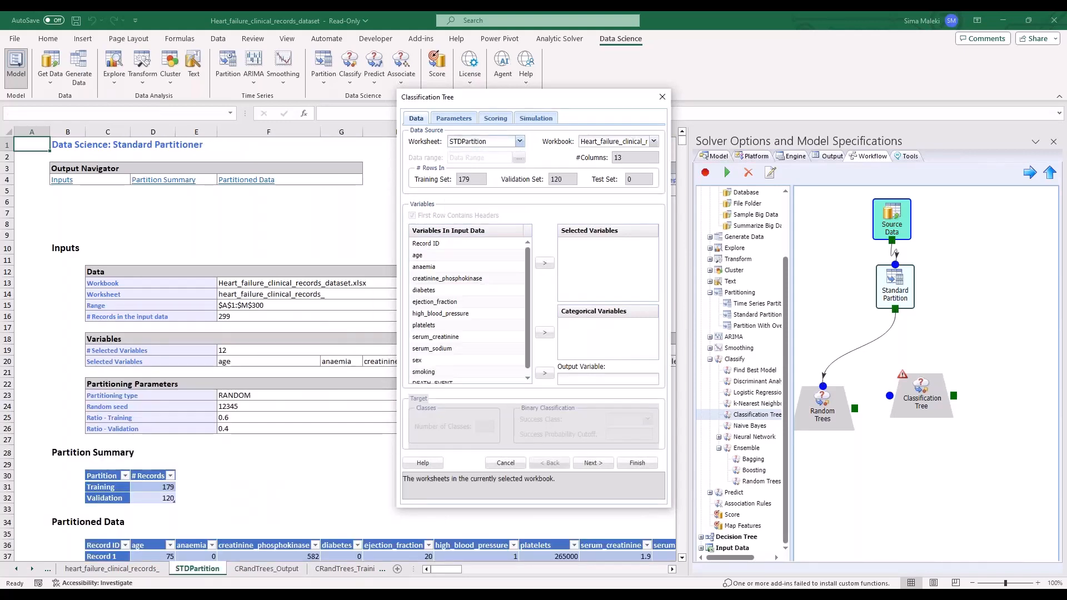
left_click(494, 257)
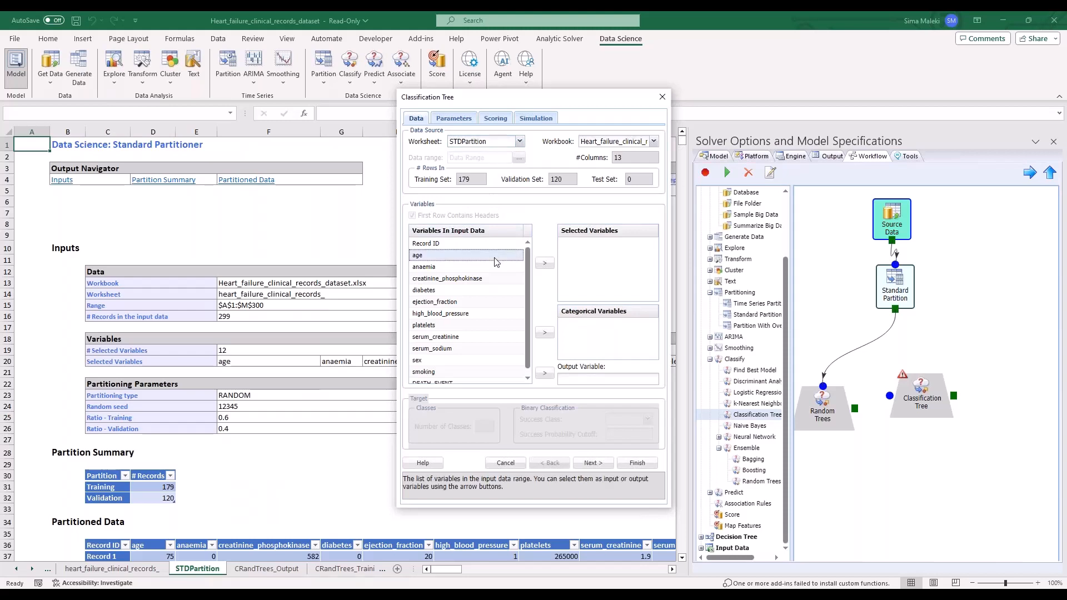
left_click(545, 265)
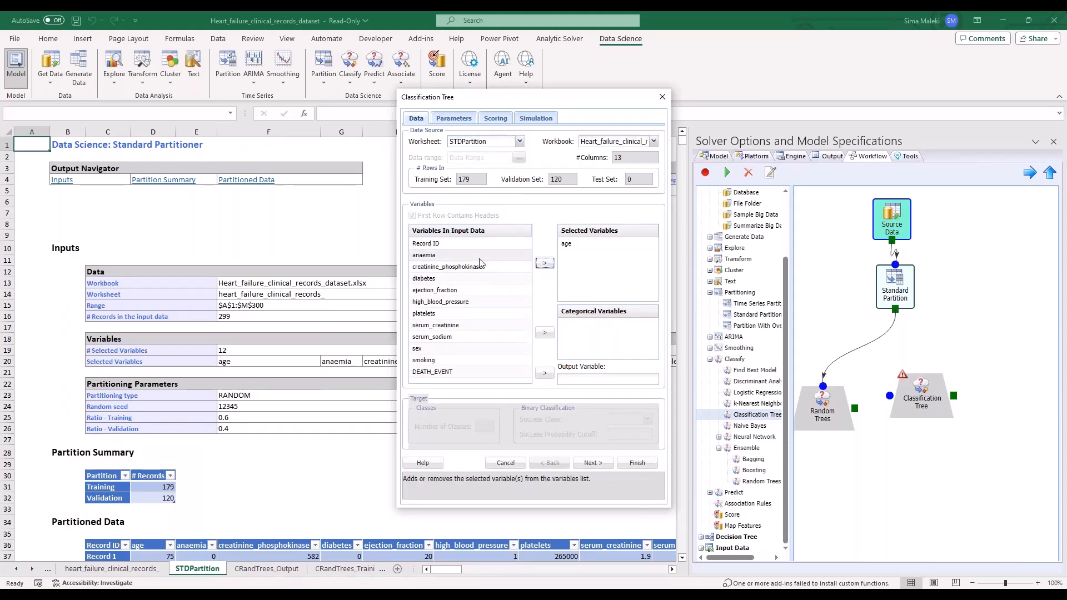
- Set anaemia, diabetes, sex and smoking as categorical variables for the Classification Tree
left_click(476, 255)
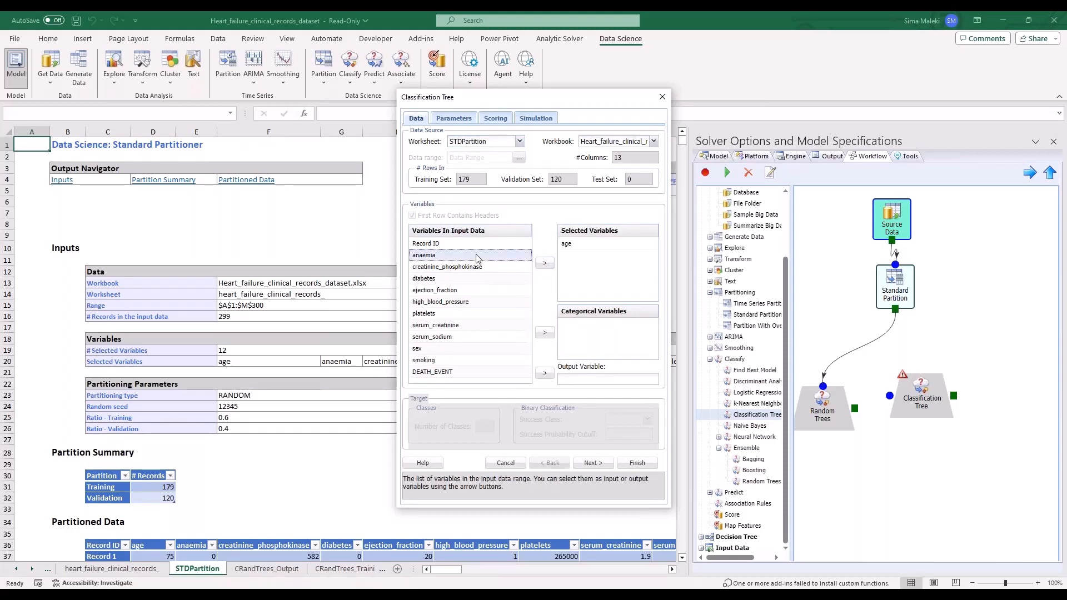
left_click(482, 265, "shift")
left_click(476, 280, "ctrl")
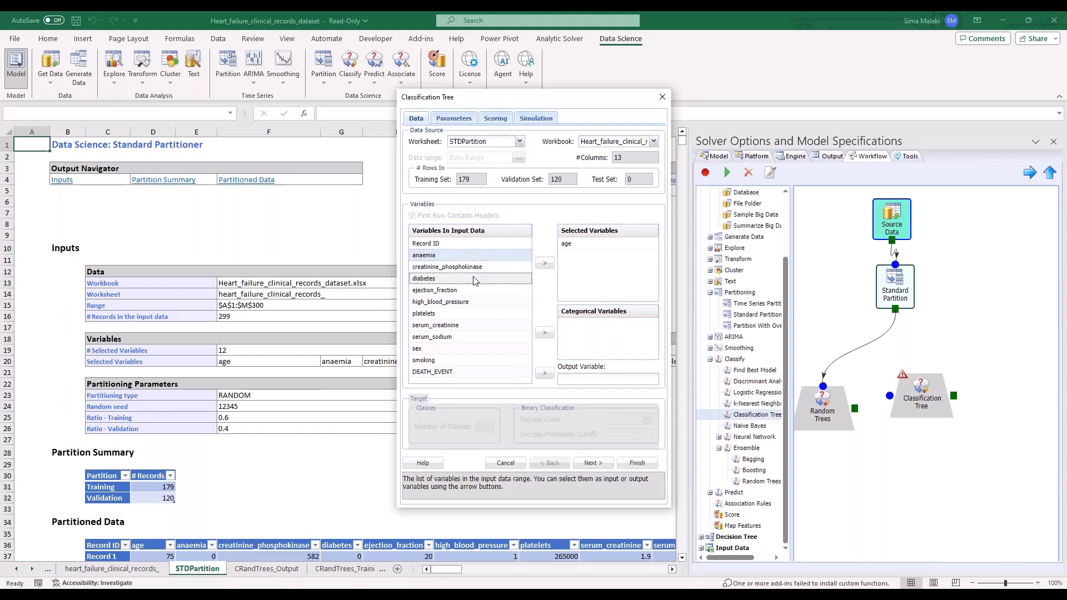
left_click(461, 349, "ctrl")
left_click(441, 360, "ctrl")
left_click(543, 334)
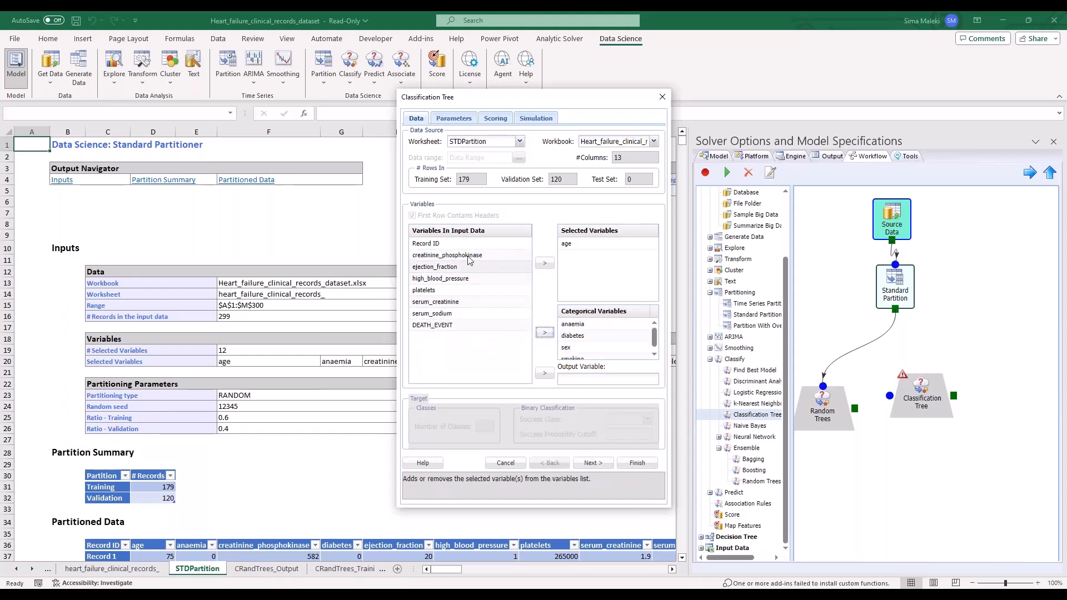
- Add creatinine_phosphokinase, ejection_fraction, platelets, serum_creatinine and serum_sodium to the Classification Tree's selected variables
left_click(444, 290, "ctrl")
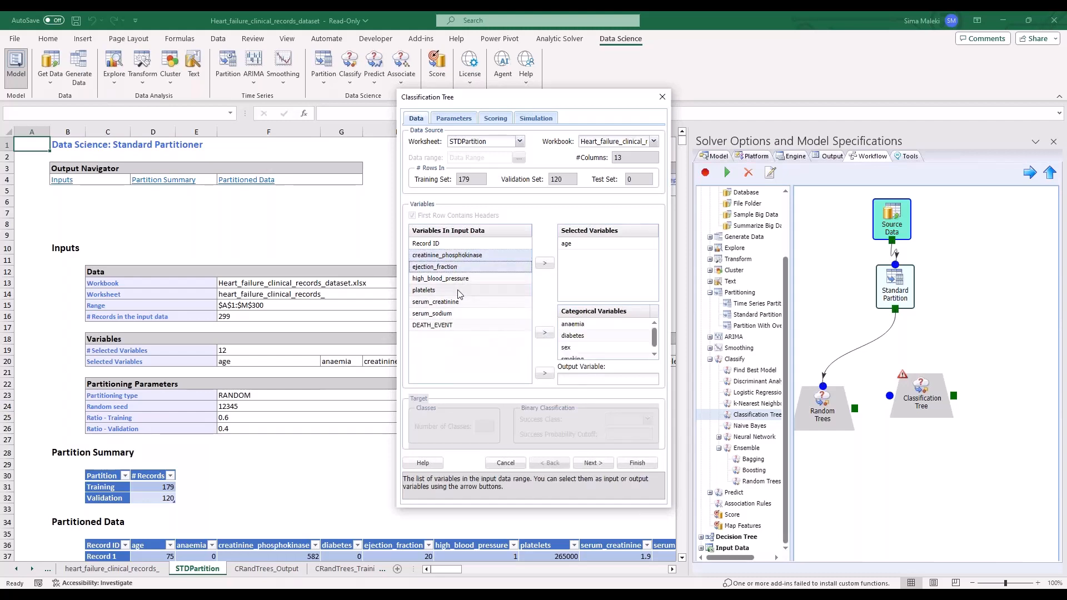
left_click(444, 302, "ctrl")
left_click(444, 313, "ctrl")
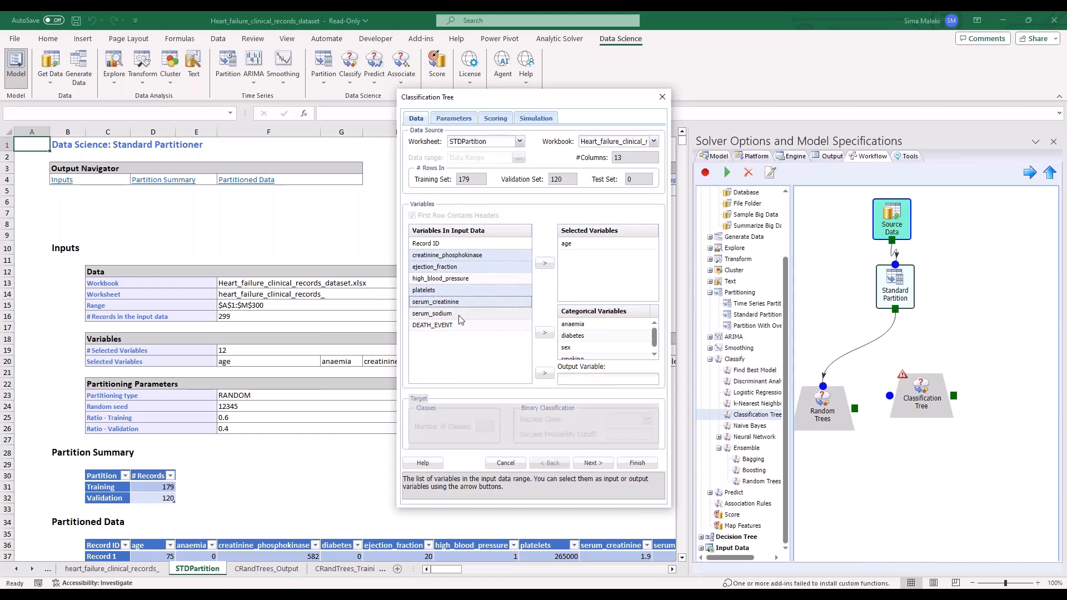
left_click(544, 263)
- Set high_blood_pressure as a categorical variable and DEATH_EVENT as the output variable of the Classification Tree
left_click(441, 255)
left_click(544, 334)
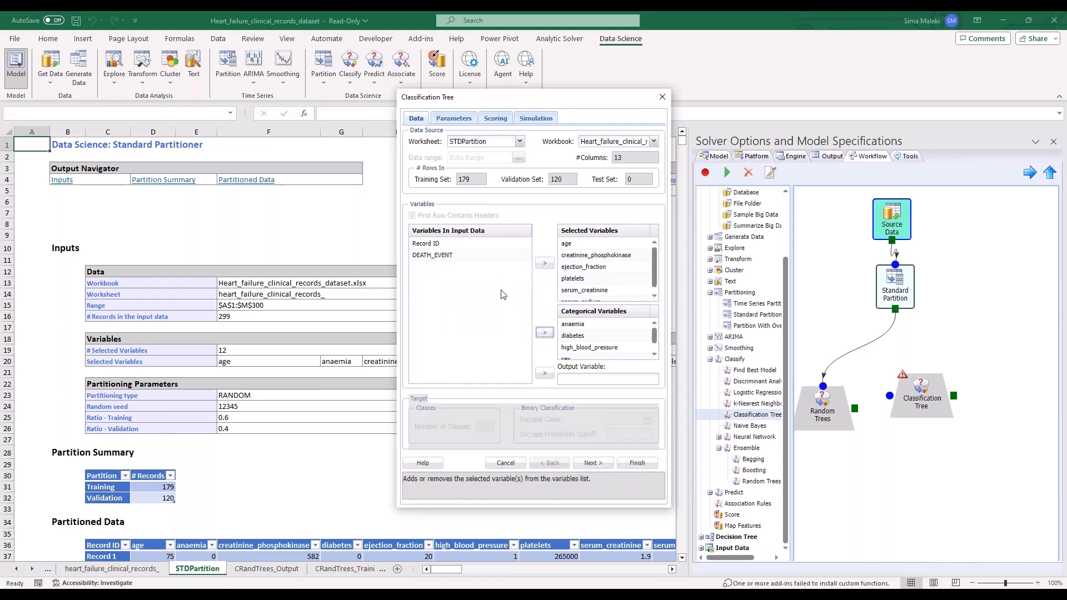
left_click(545, 374)
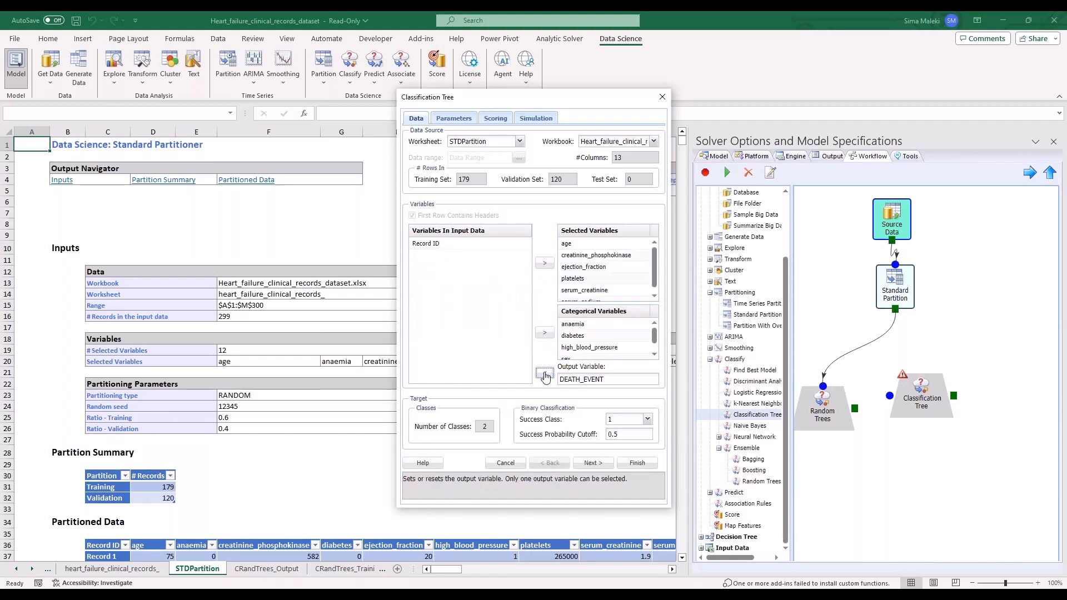
- Enable pruning using the validation set, keep the fully grown tree for scoring, and choose the fully grown tree for display
left_click(593, 463)
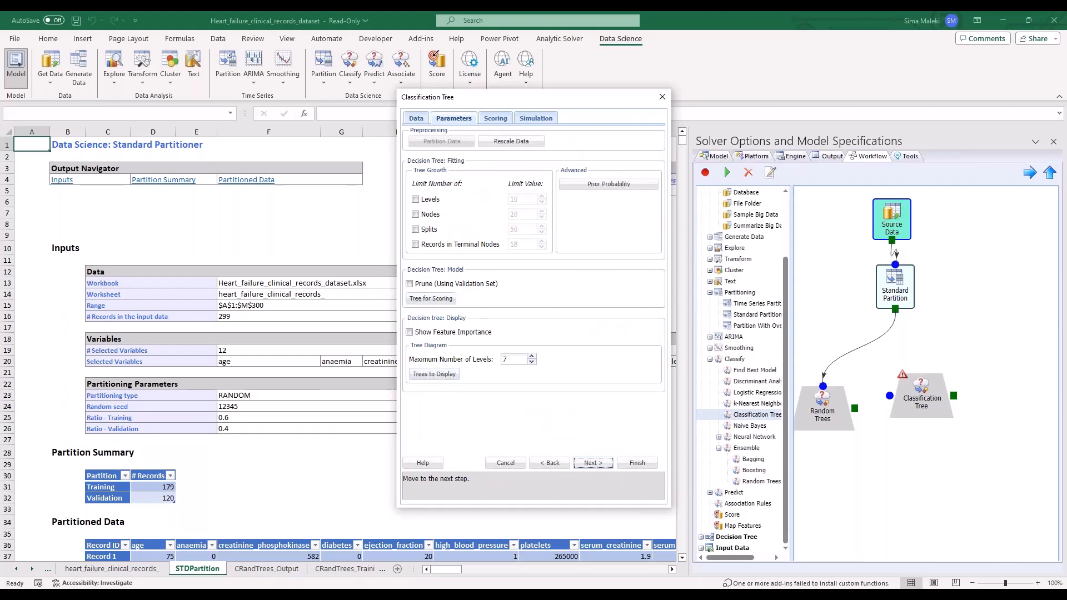
left_click(409, 284)
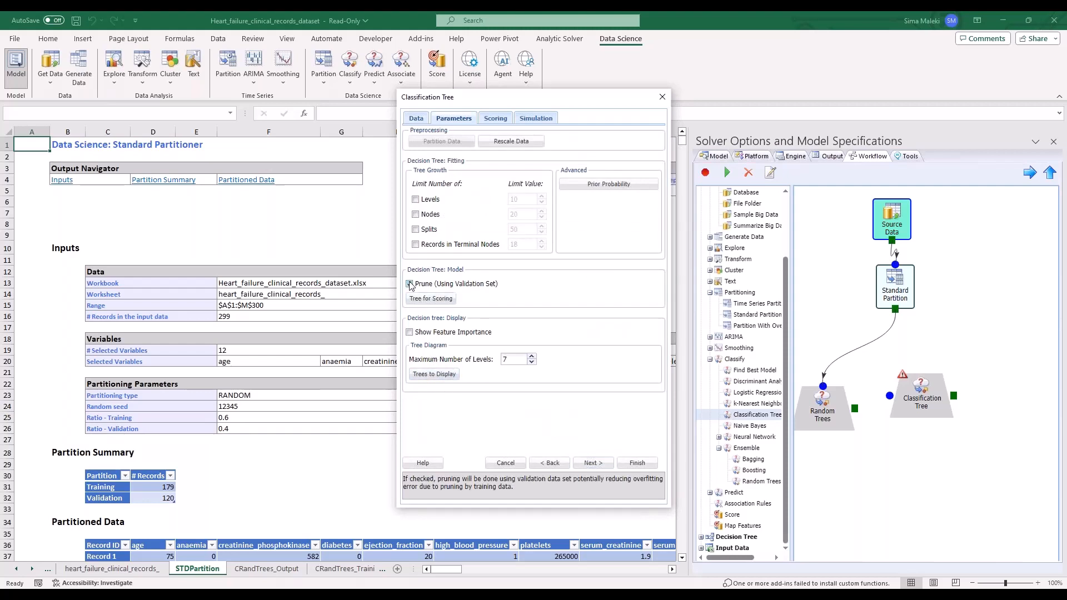
left_click(432, 299)
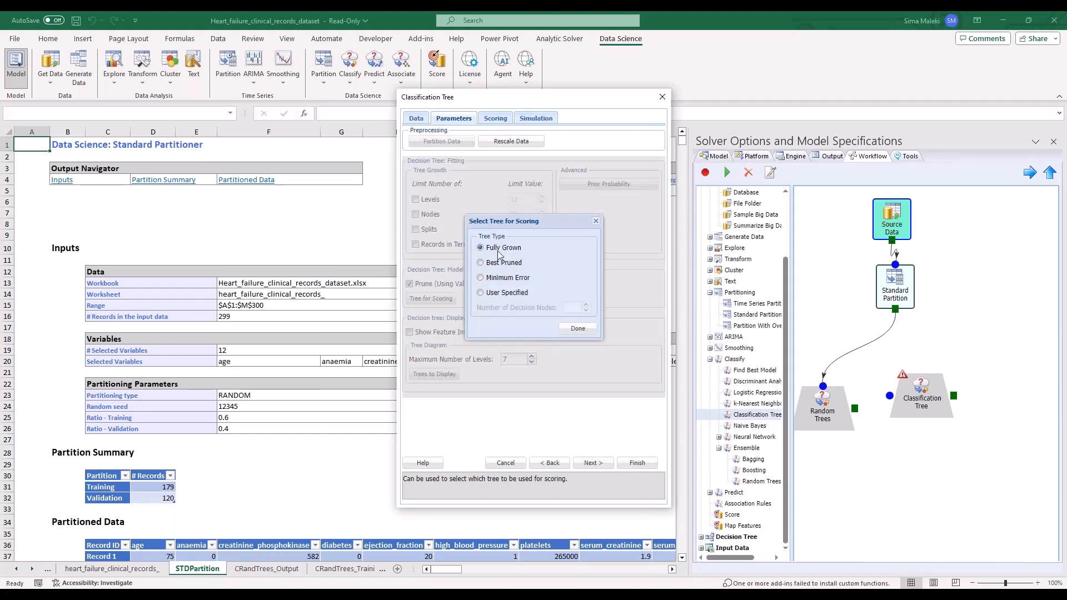
left_click(578, 329)
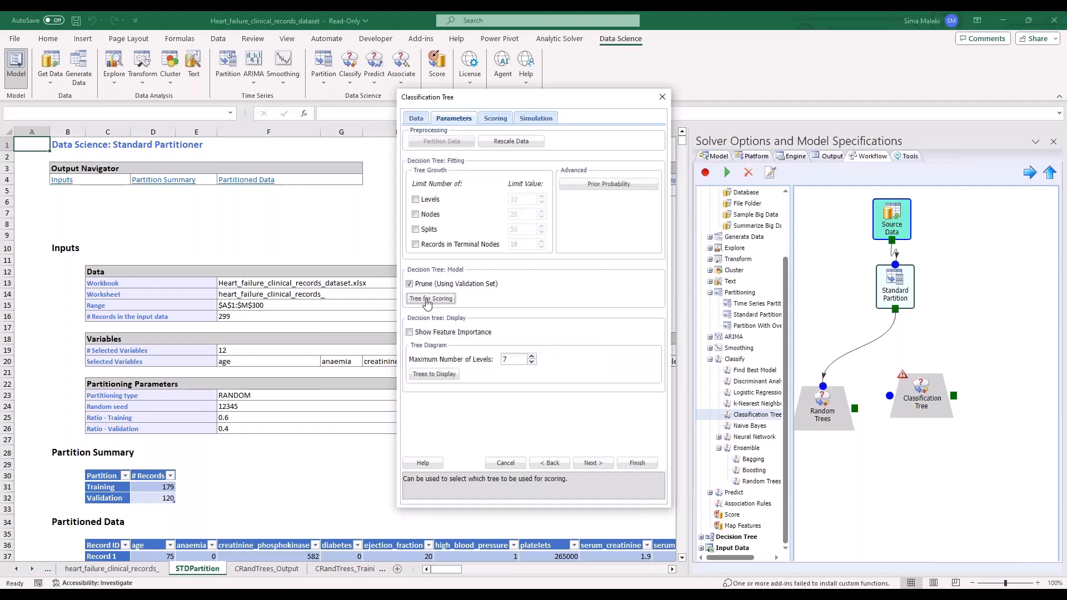
left_click(432, 374)
left_click(480, 248)
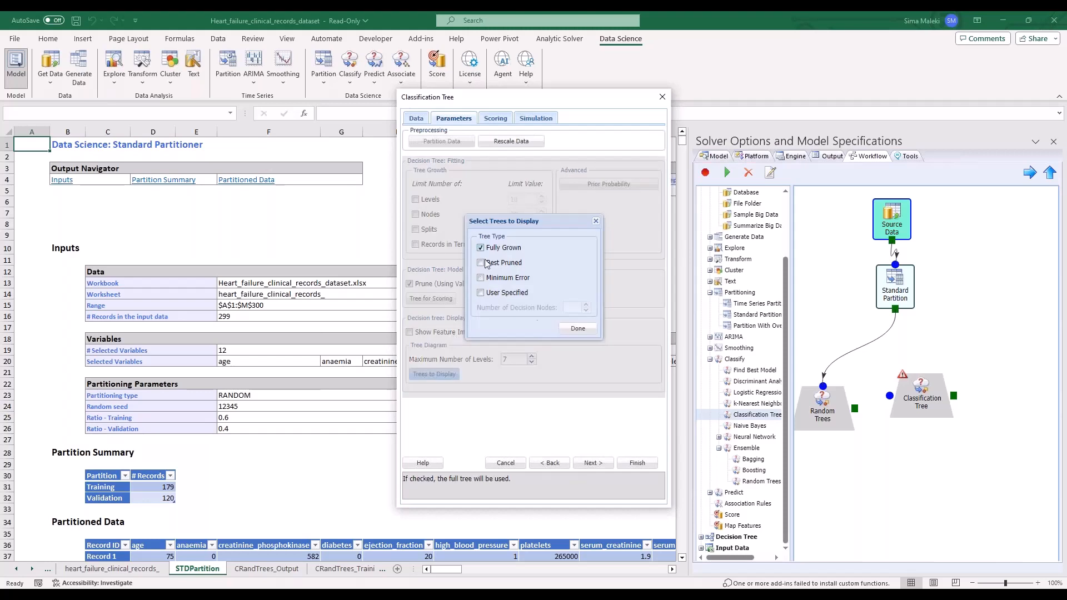
left_click(577, 328)
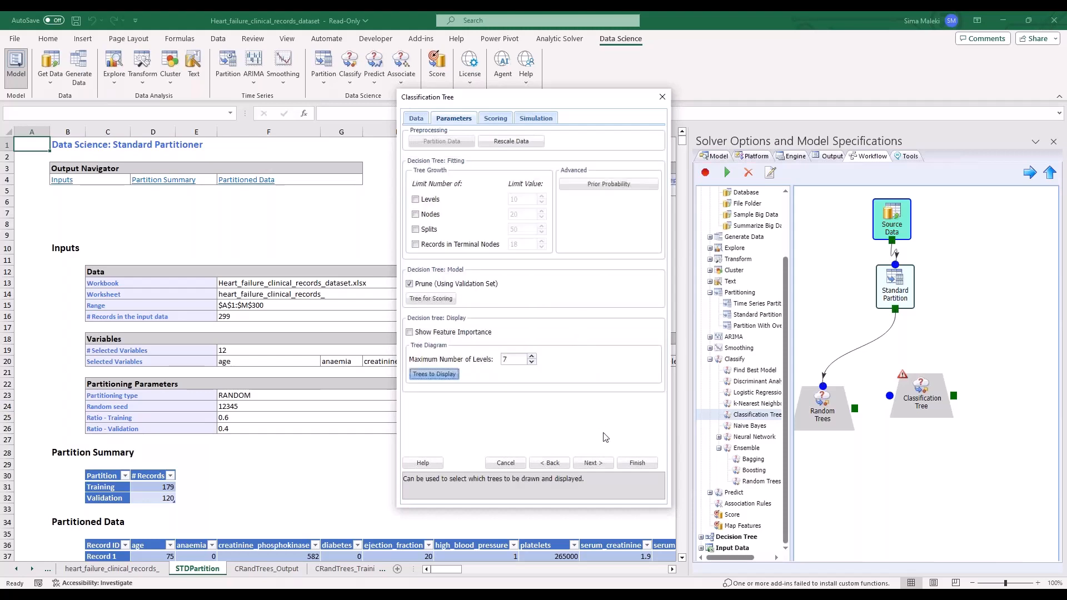
- Keep the Empirical prior probability and run the Classification Tree with summary reports for training and validation
left_click(610, 187)
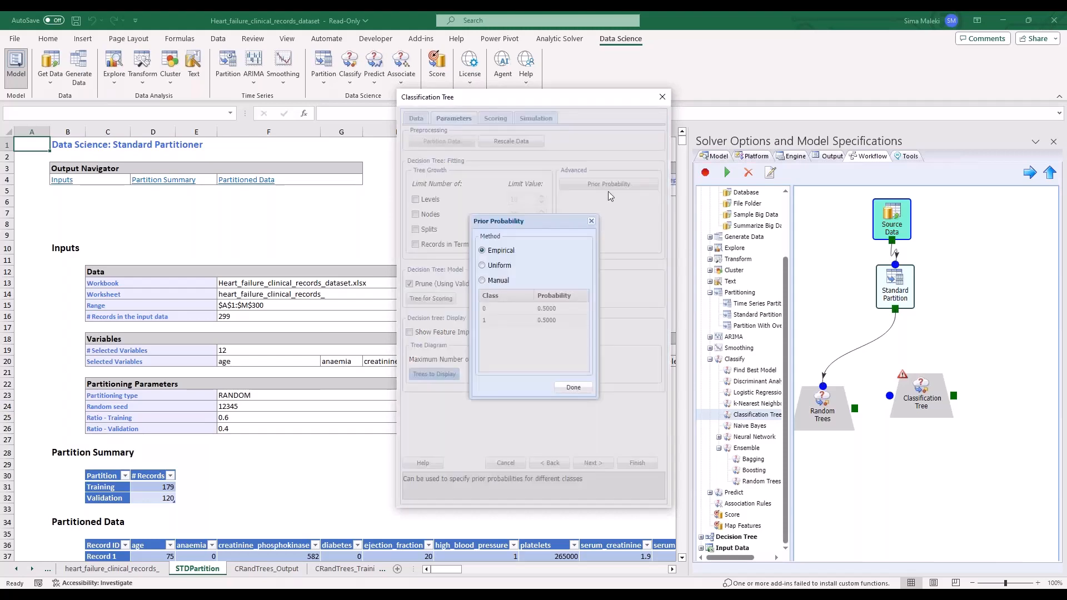
left_click(591, 222)
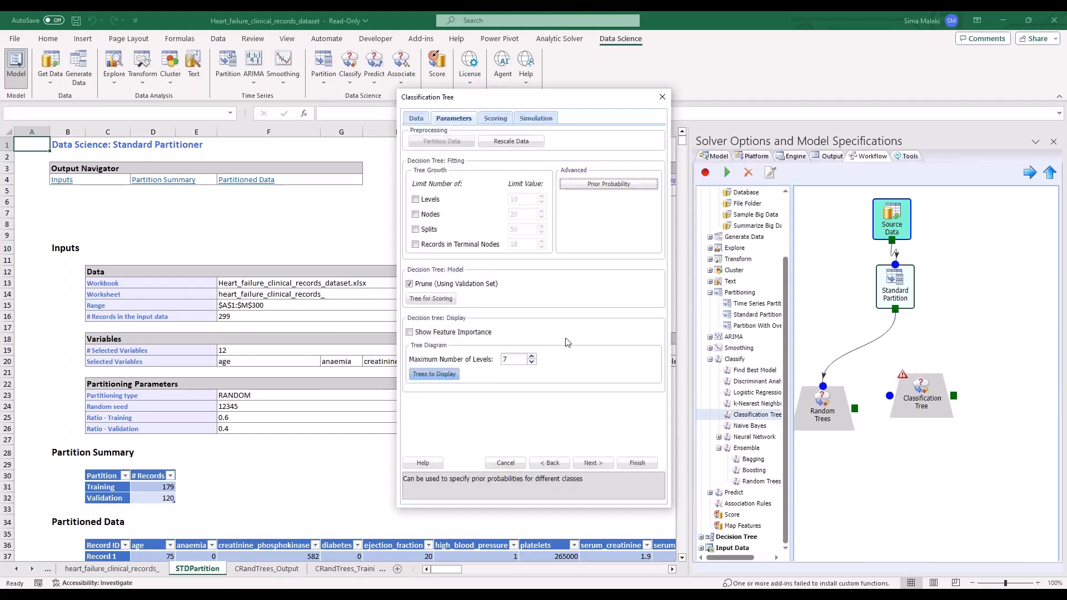
left_click(593, 463)
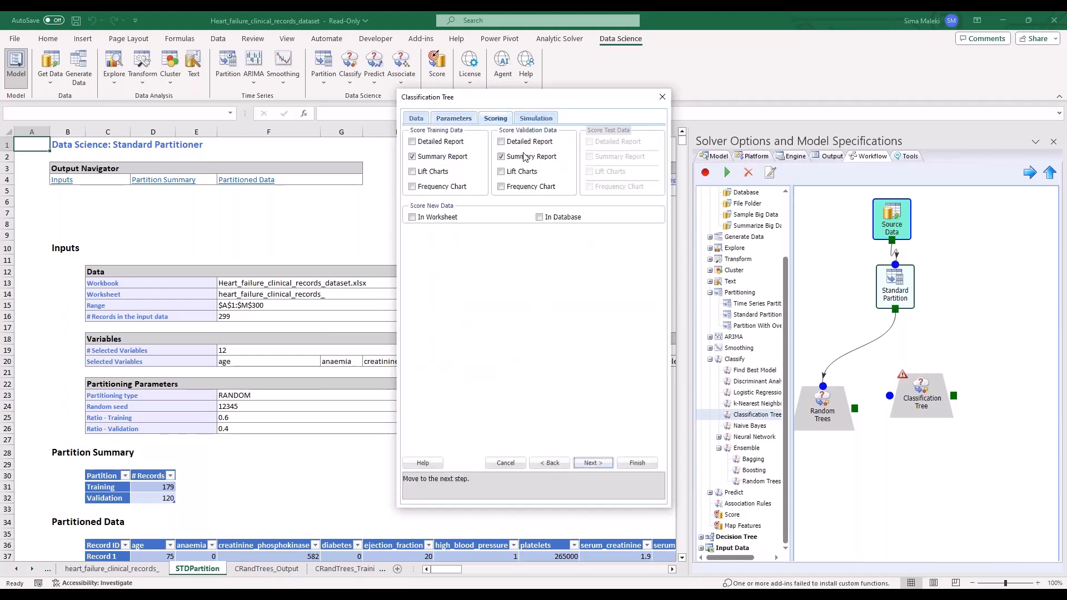
left_click(633, 463)
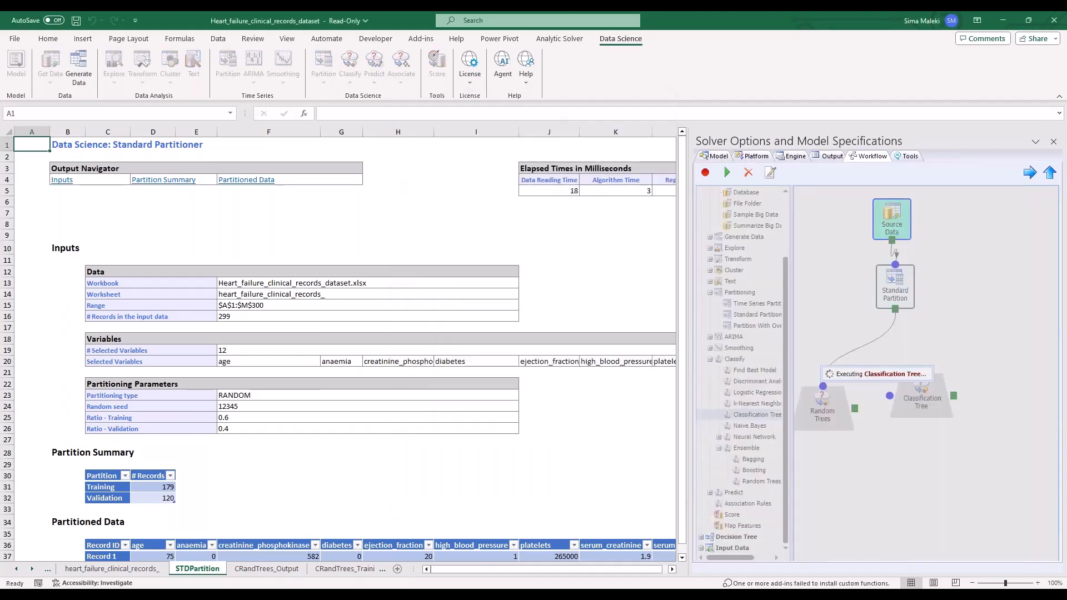
- Tidy the layout of the workflow diagram and execute the whole workflow
left_click(772, 173)
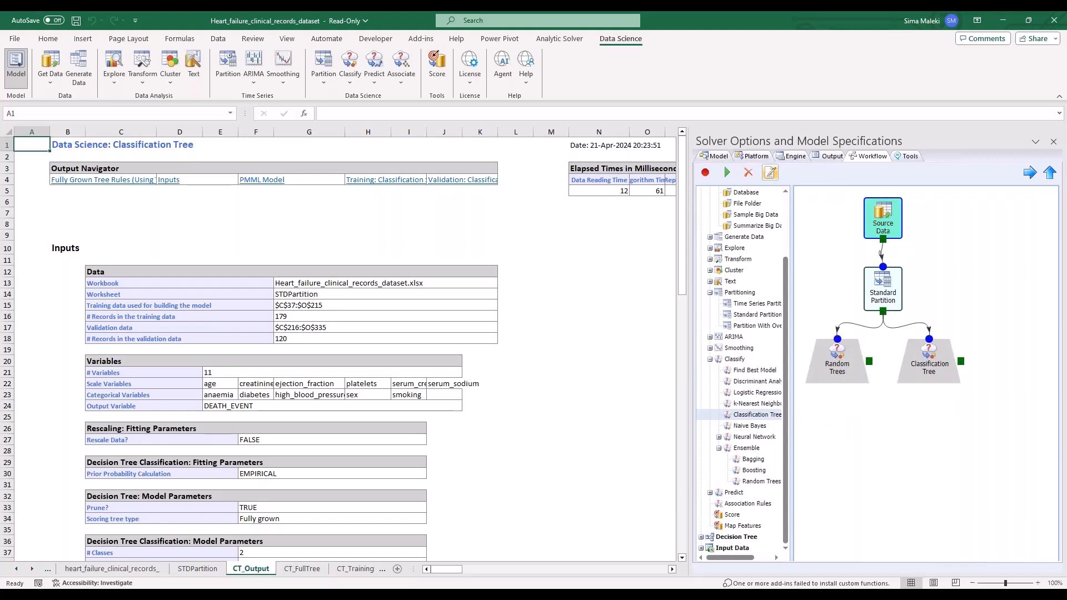
left_click(727, 174)
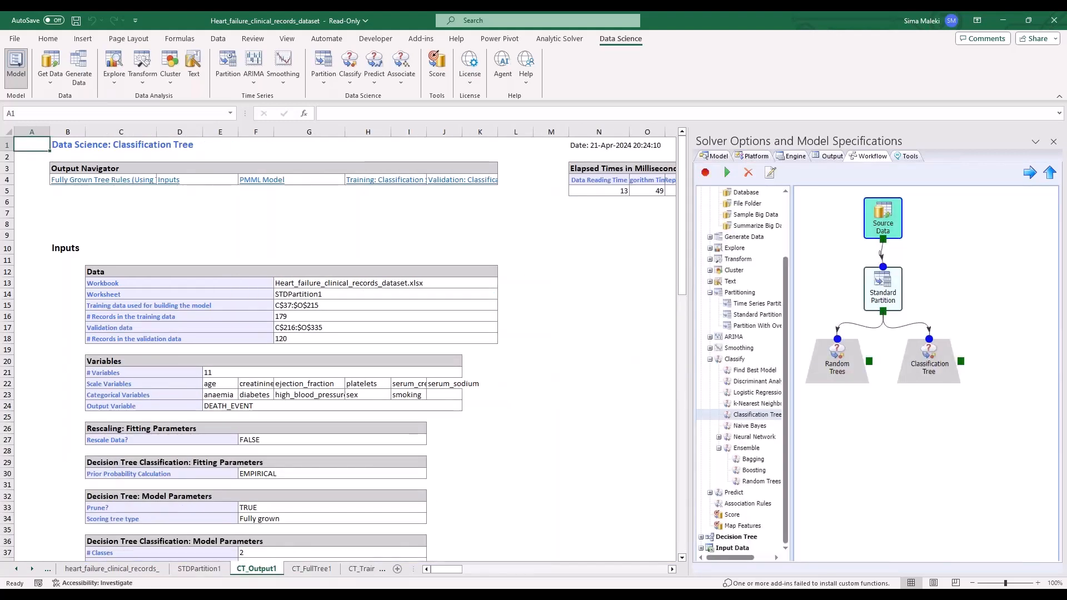
- Examine the Classification Tree's training classification summary, checking the overall percent error and the percent accuracy
left_click(210, 206)
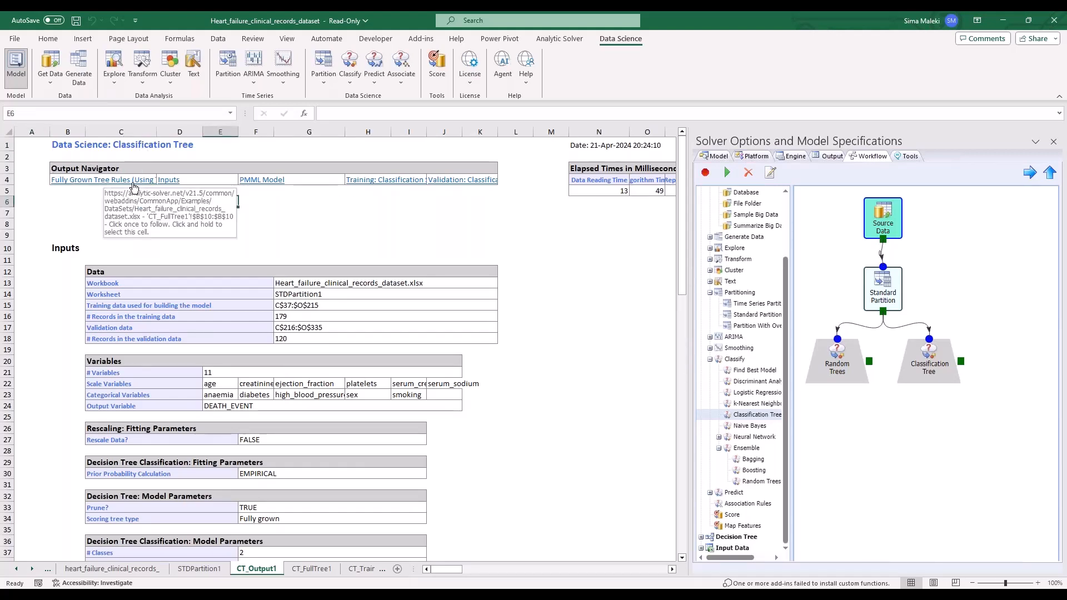
left_click(378, 180)
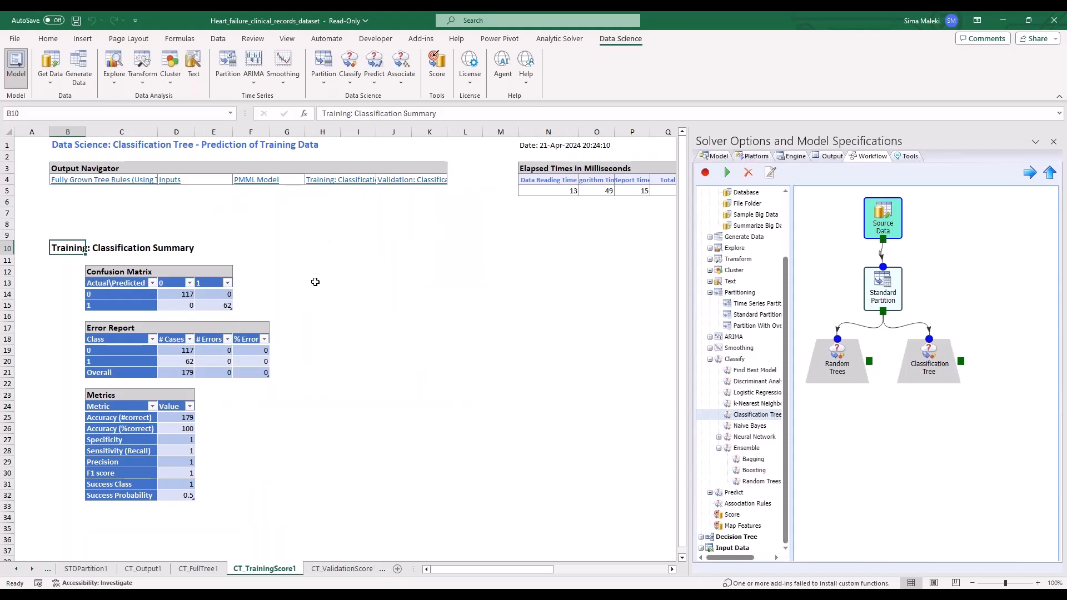
scroll(315, 282, "down", 1)
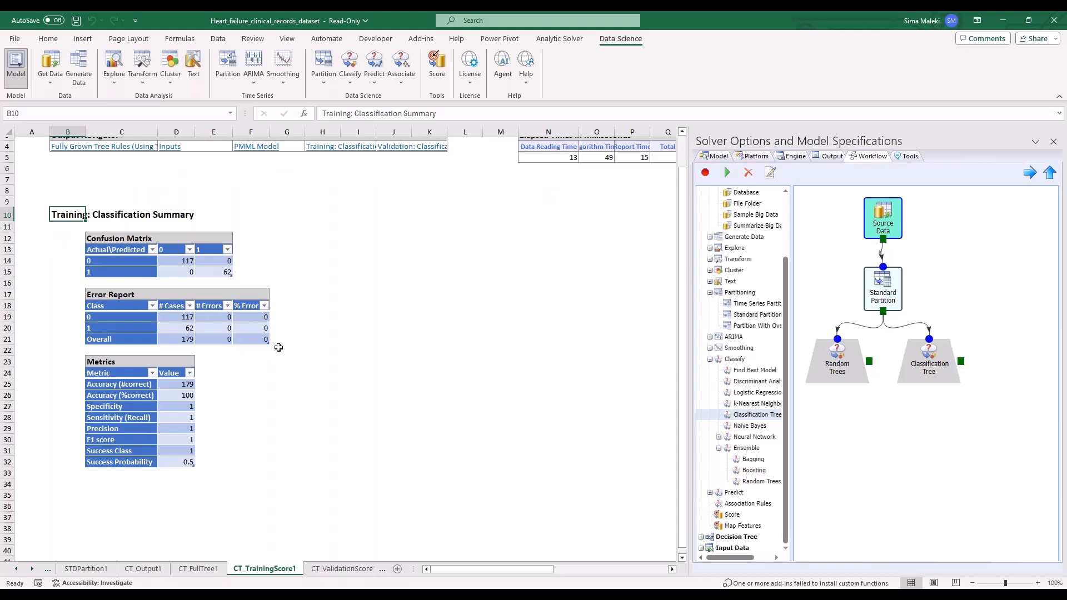
left_click(259, 341)
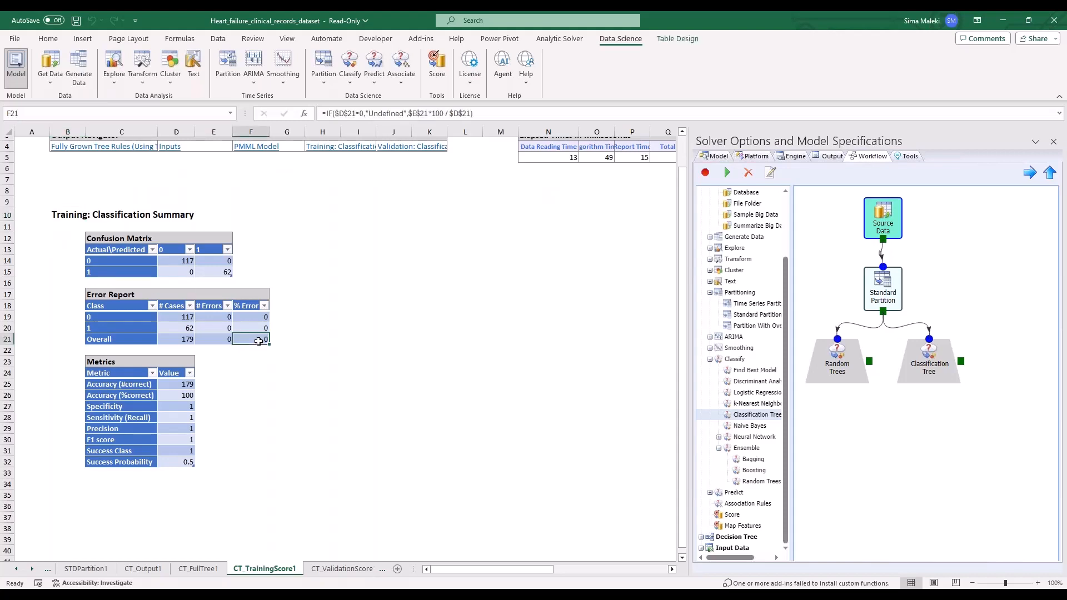
left_click(188, 397)
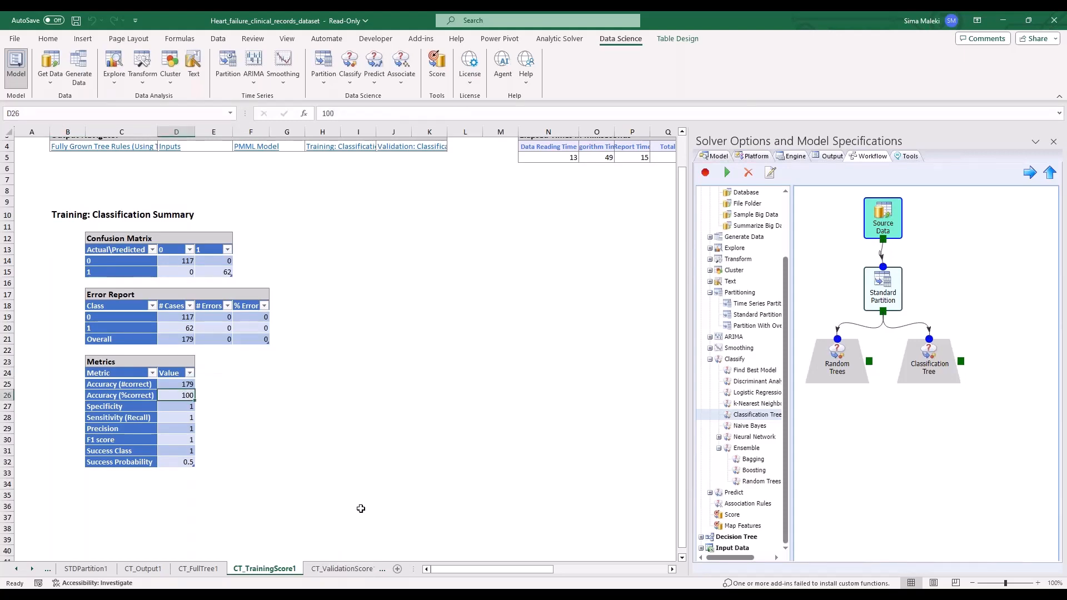
- Examine the Classification Tree's validation classification summary, checking the overall number of errors and percent error
scroll(381, 252, "up", 1)
left_click(400, 179)
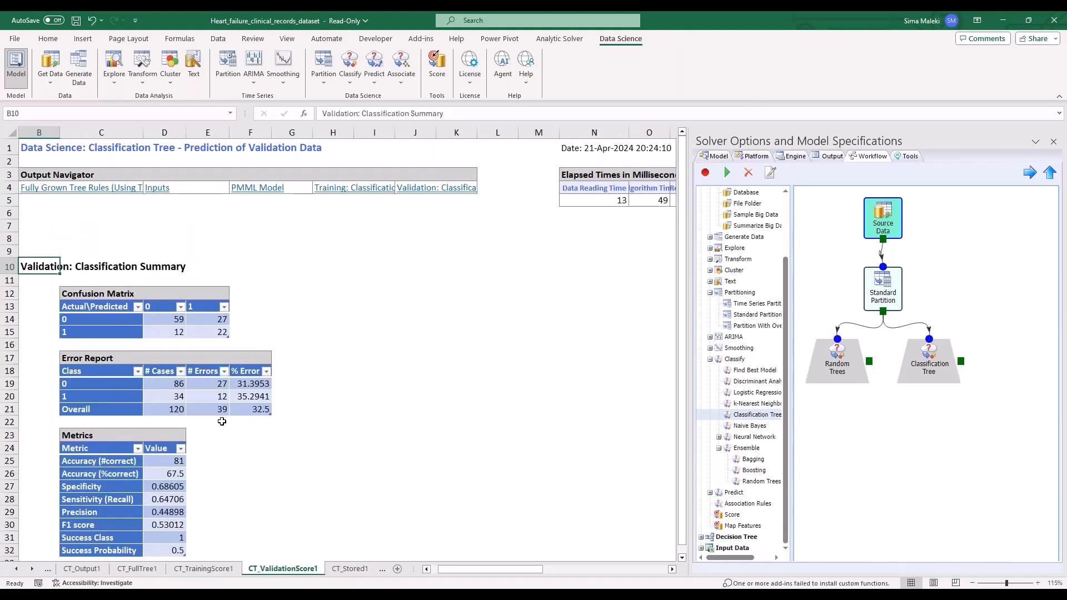
left_click(209, 411)
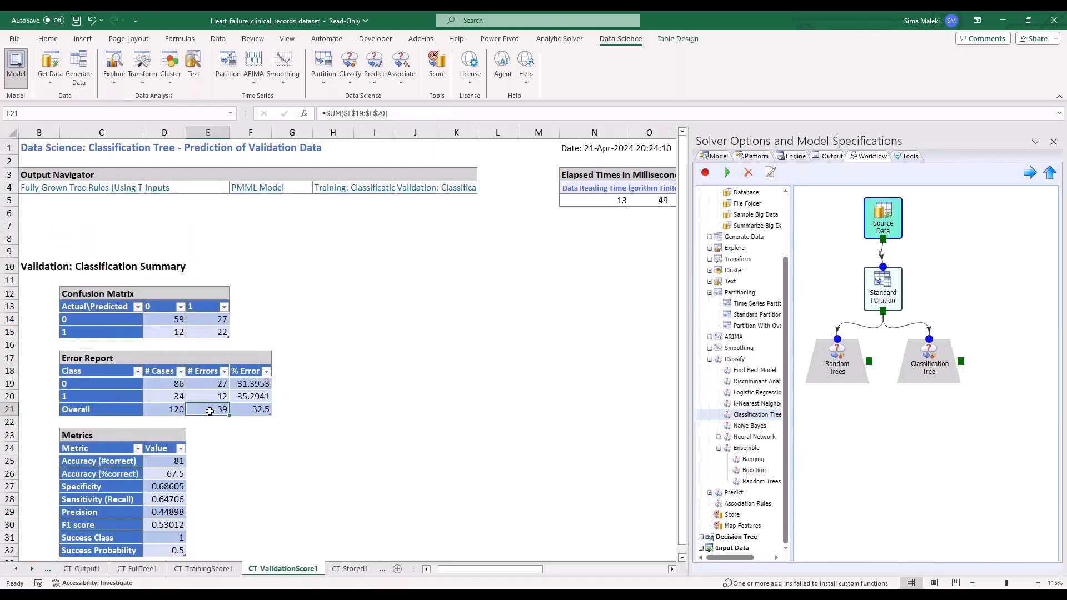
scroll(210, 411, "down", 1)
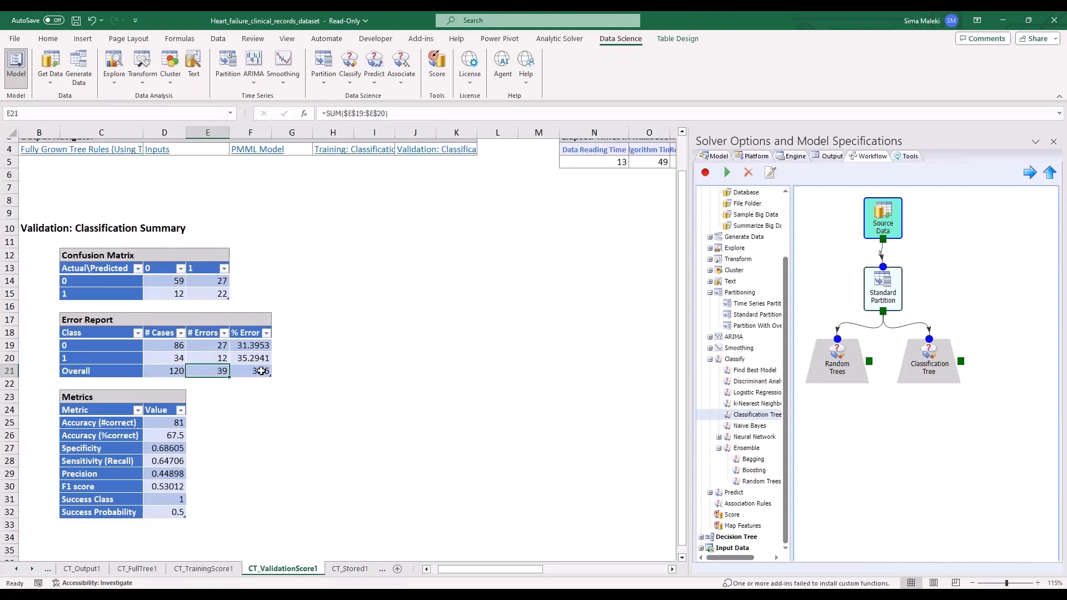
left_click(259, 372)
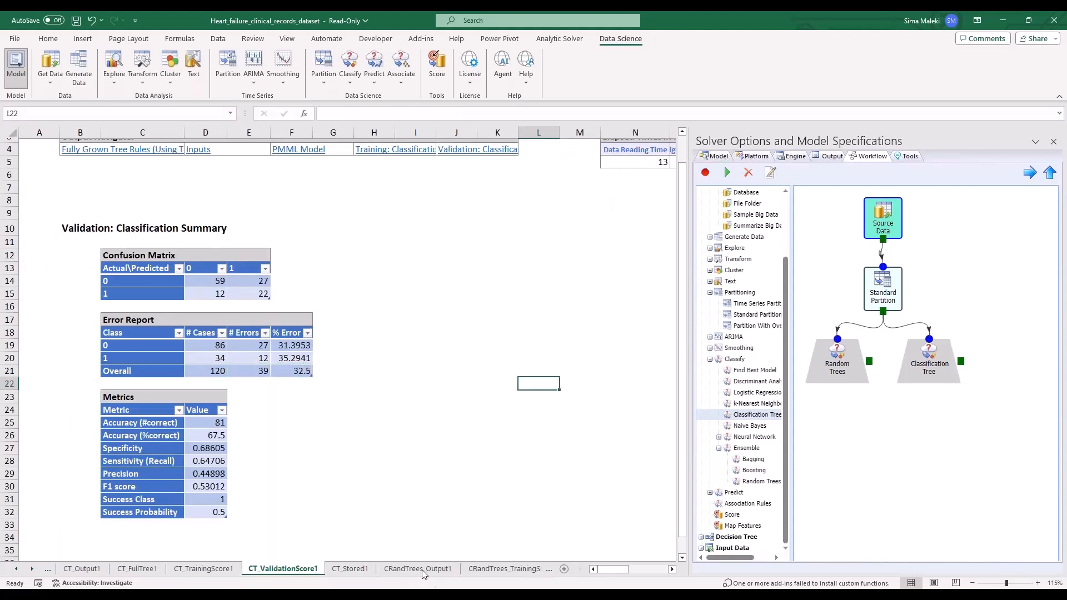
- Examine the Random Trees output sheet, reading through the node tables of the individual weak learners in the Random Trees model
left_click(420, 569)
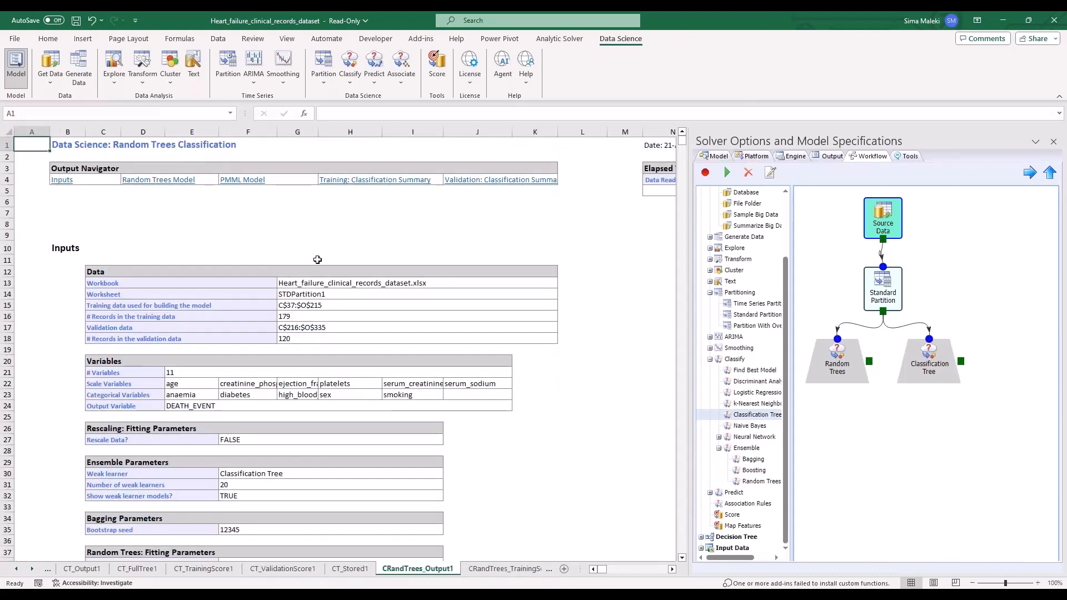
left_click(170, 183)
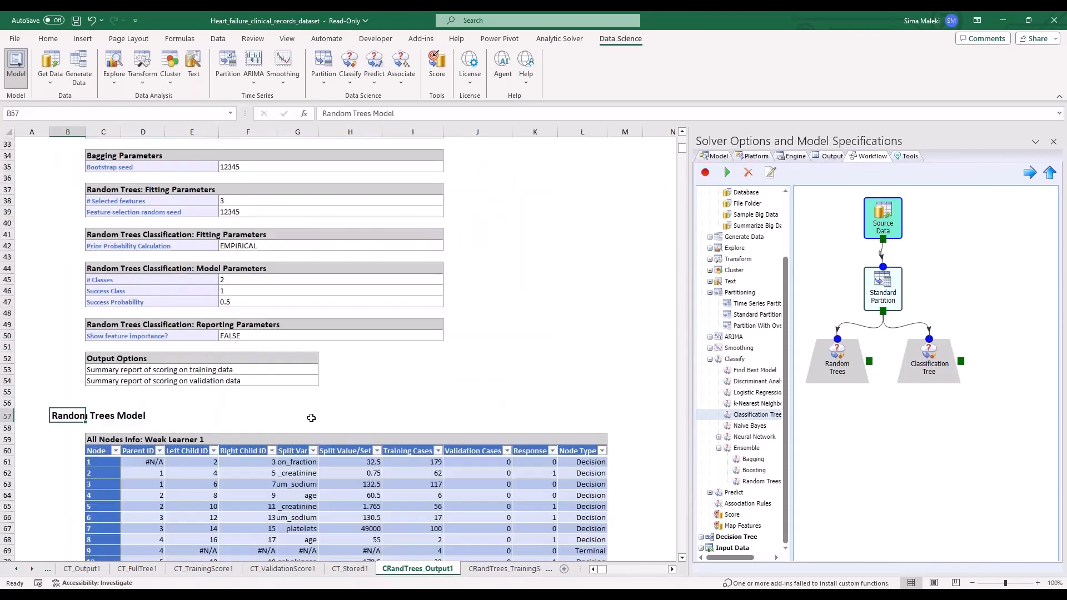
scroll(311, 418, "down", 20)
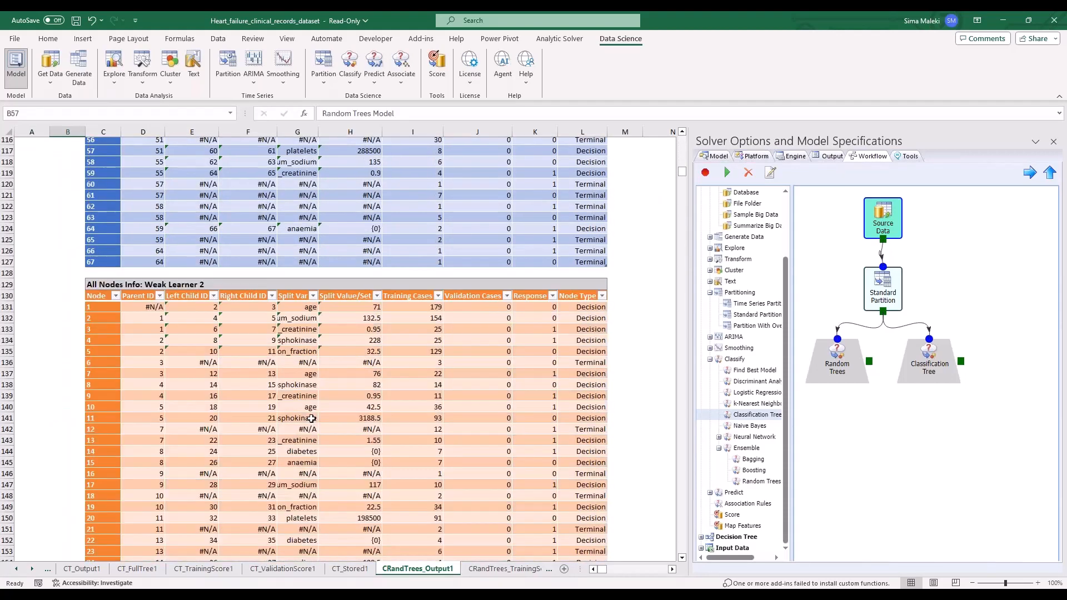
scroll(311, 417, "down", 20)
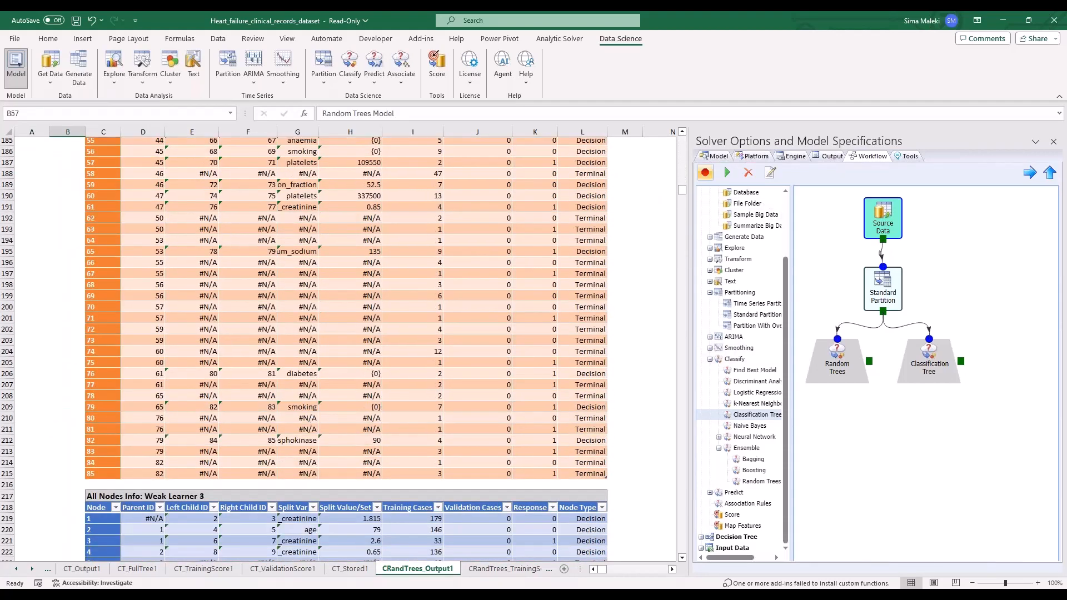
left_click_drag(681, 189, 682, 142)
left_click(346, 216)
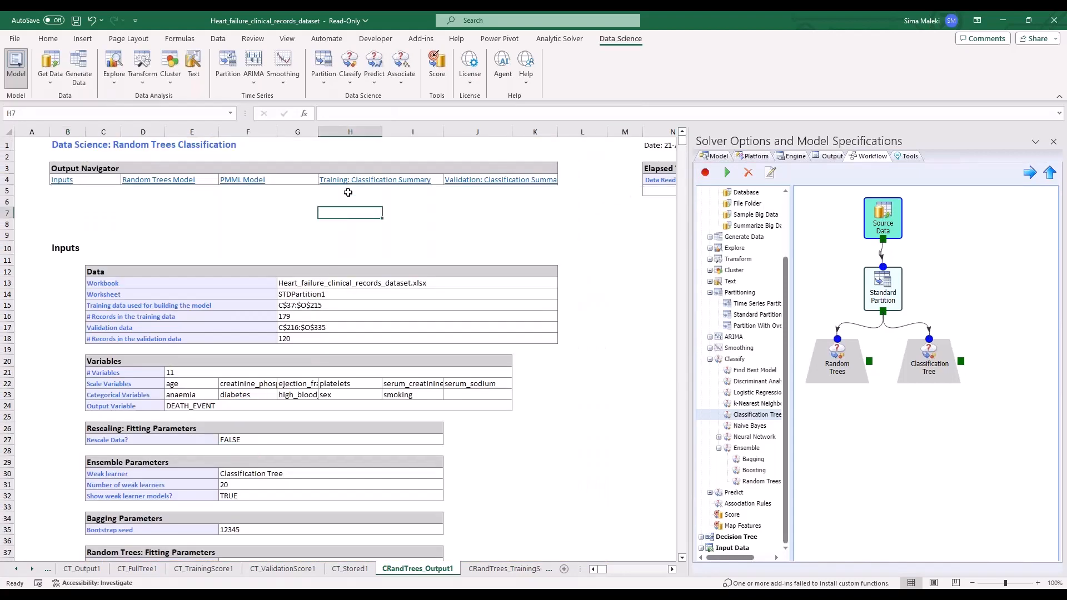
- Compare the validation classification summaries of the Random Trees and Classification Tree models, checking their error reports and accuracy metrics
left_click(354, 180)
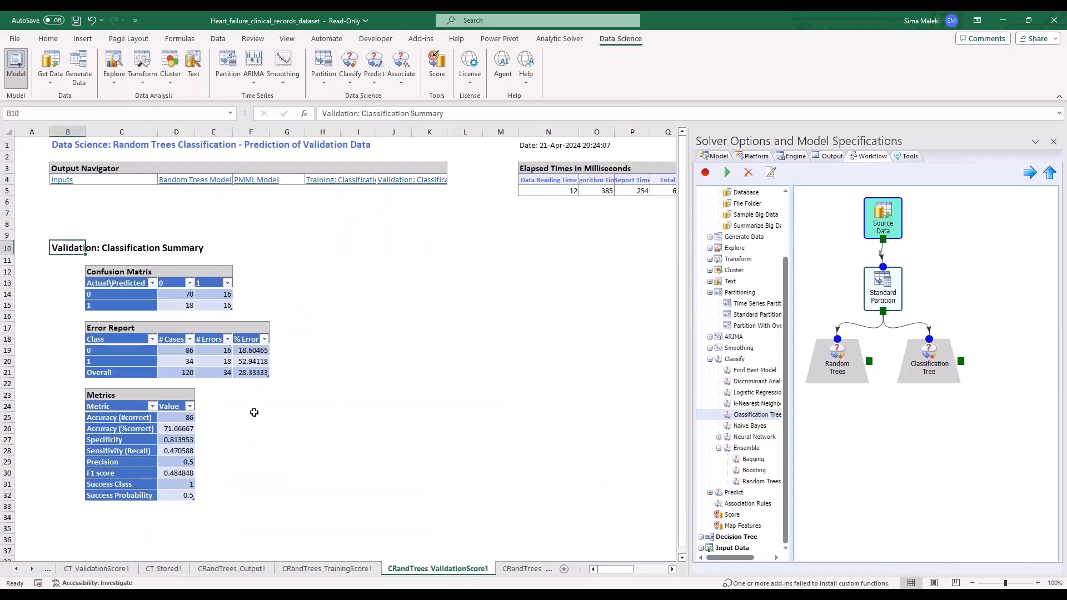
scroll(254, 413, "up", 1, "ctrl")
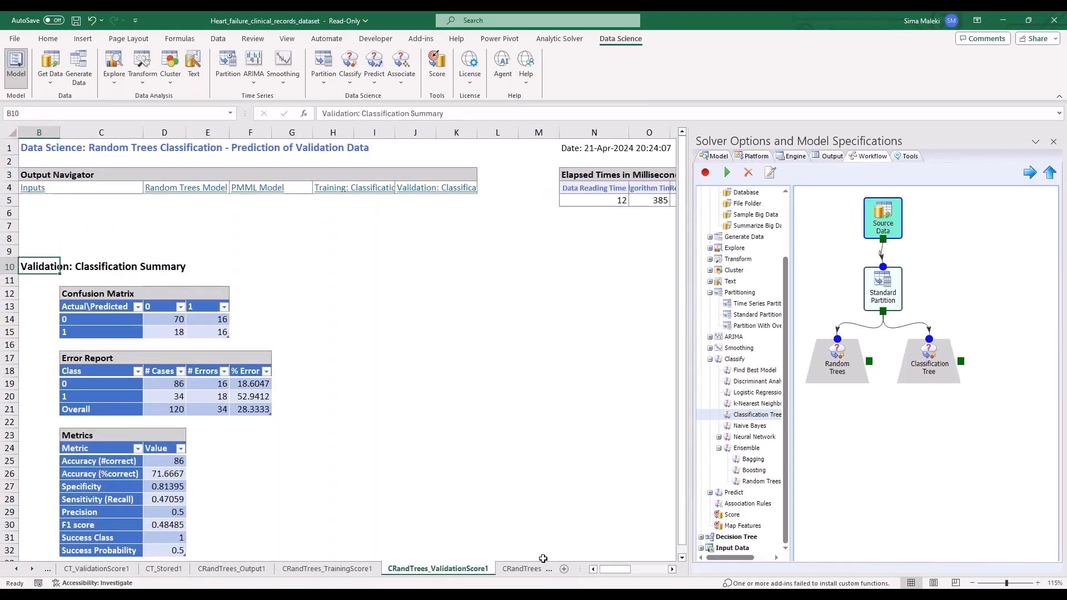
left_click_drag(599, 573, 599, 572)
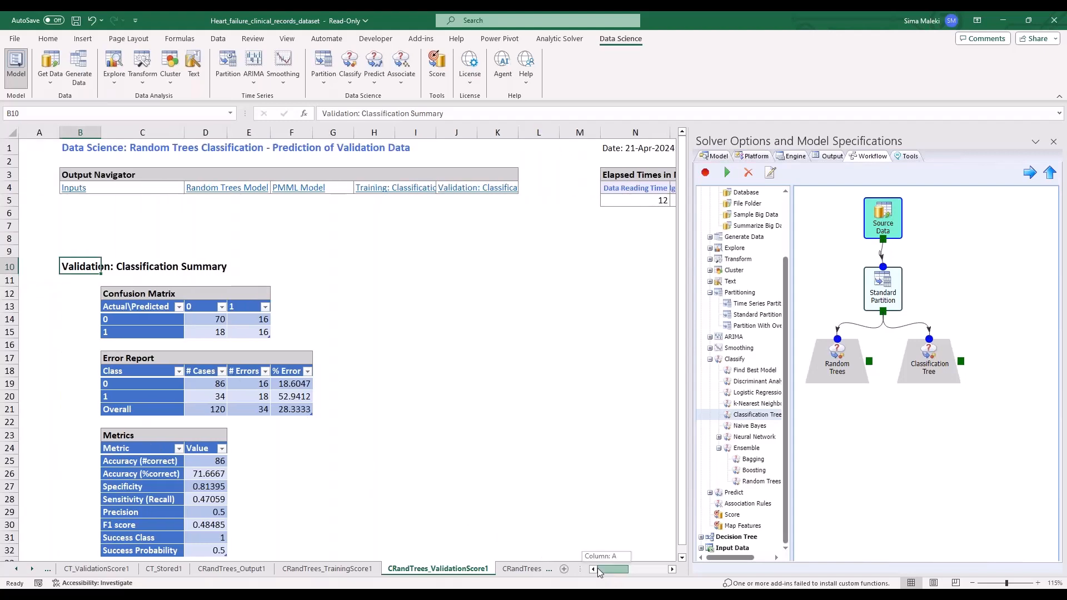
scroll(324, 476, "down", 2)
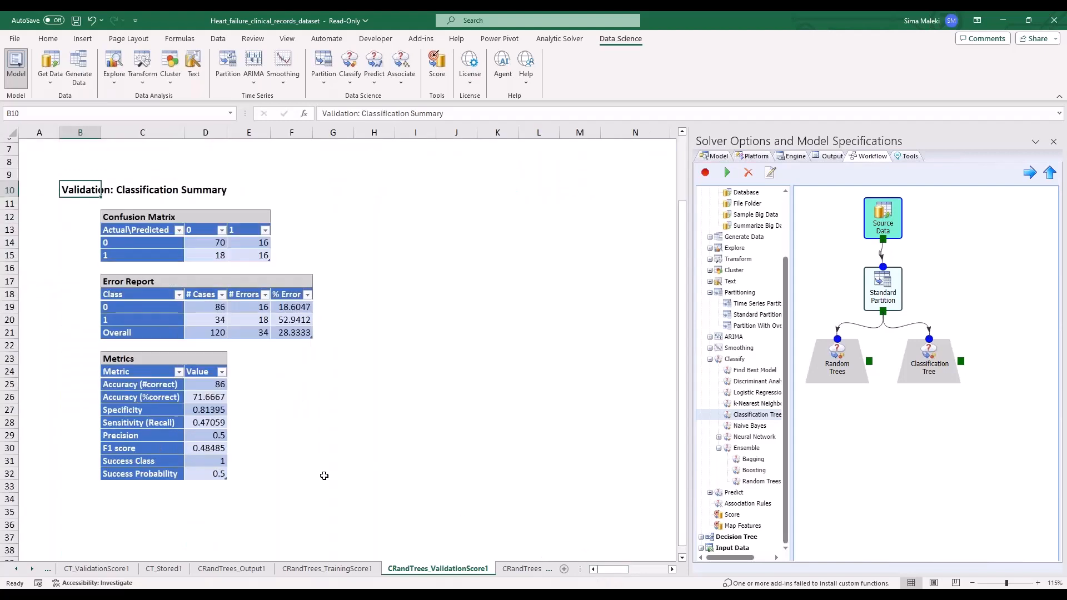
left_click(109, 570)
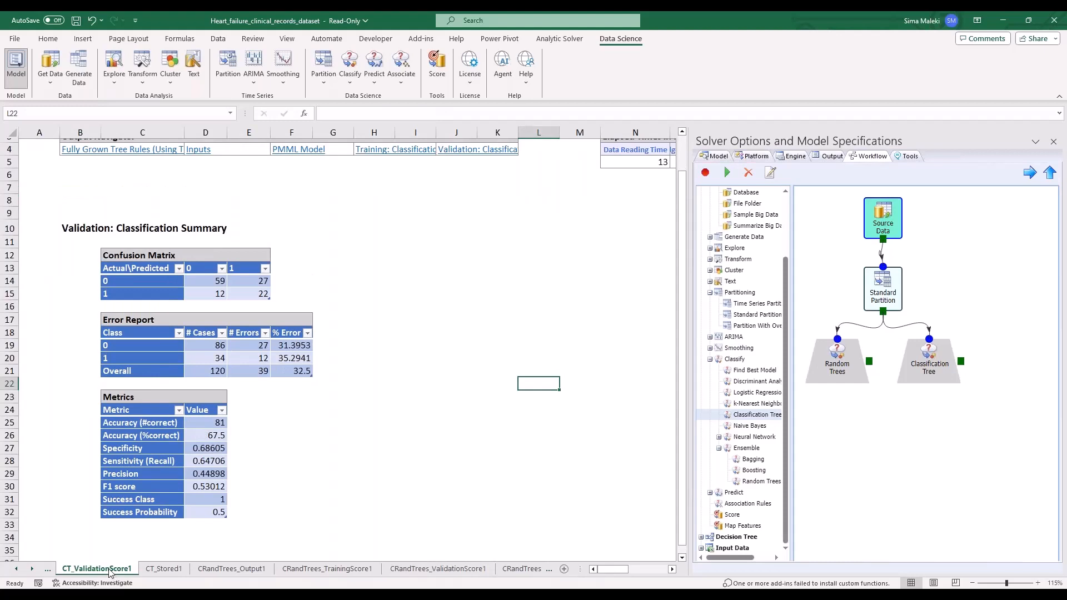
left_click(464, 570)
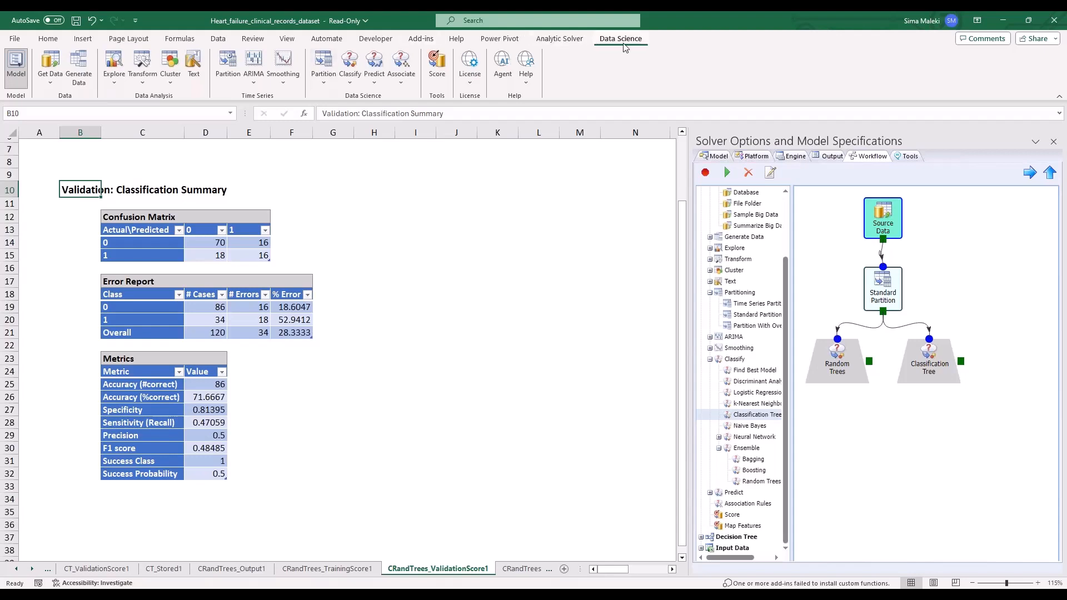
- Review the Deployment Wizard's choices for where to run the model, and close the wizard
left_click(560, 38)
left_click(467, 81)
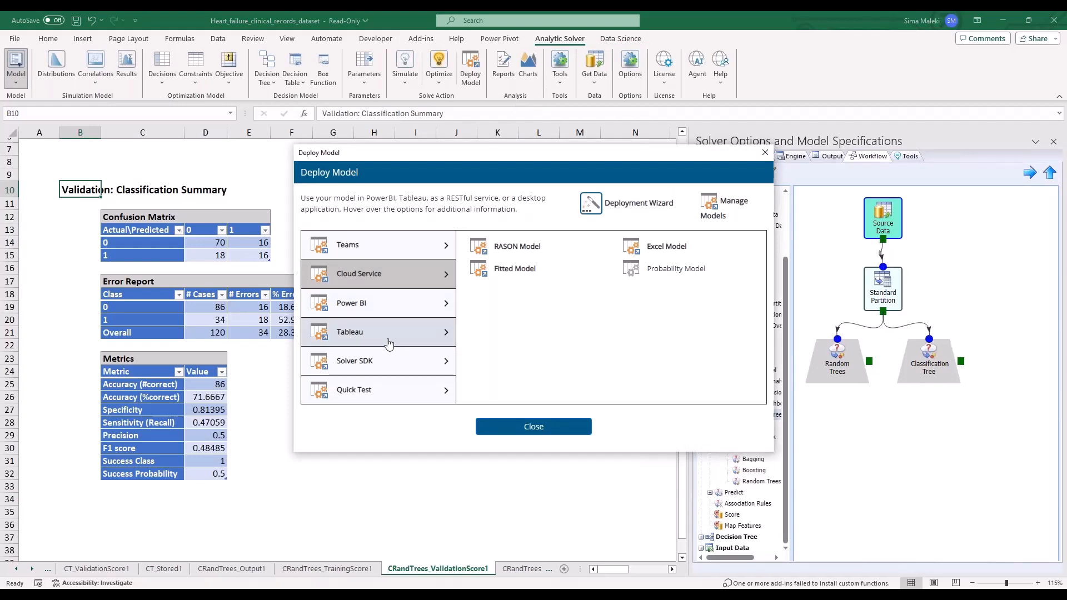
left_click(630, 201)
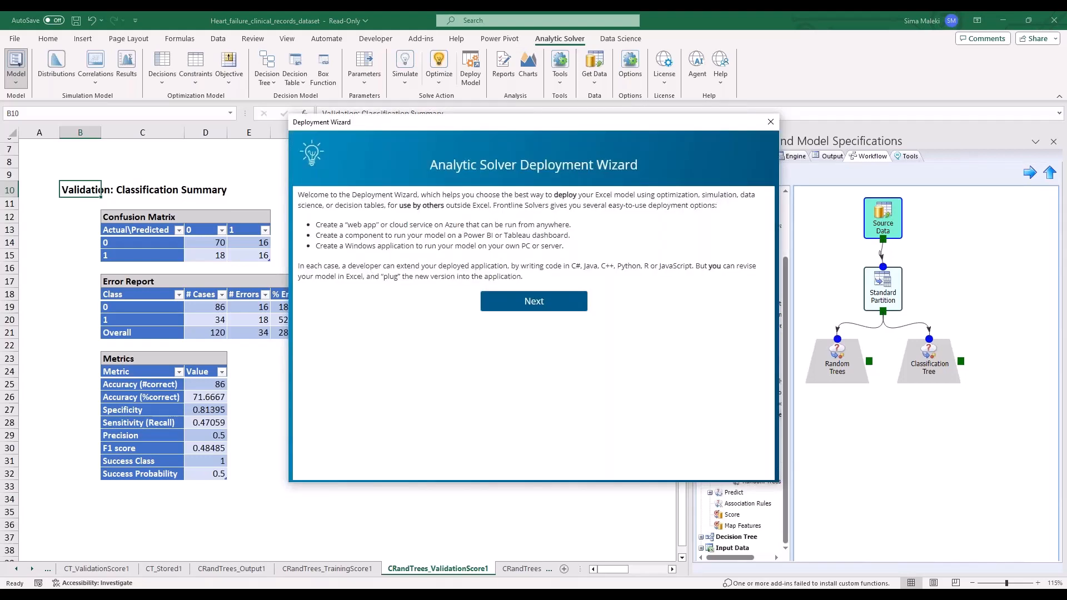
left_click(560, 294)
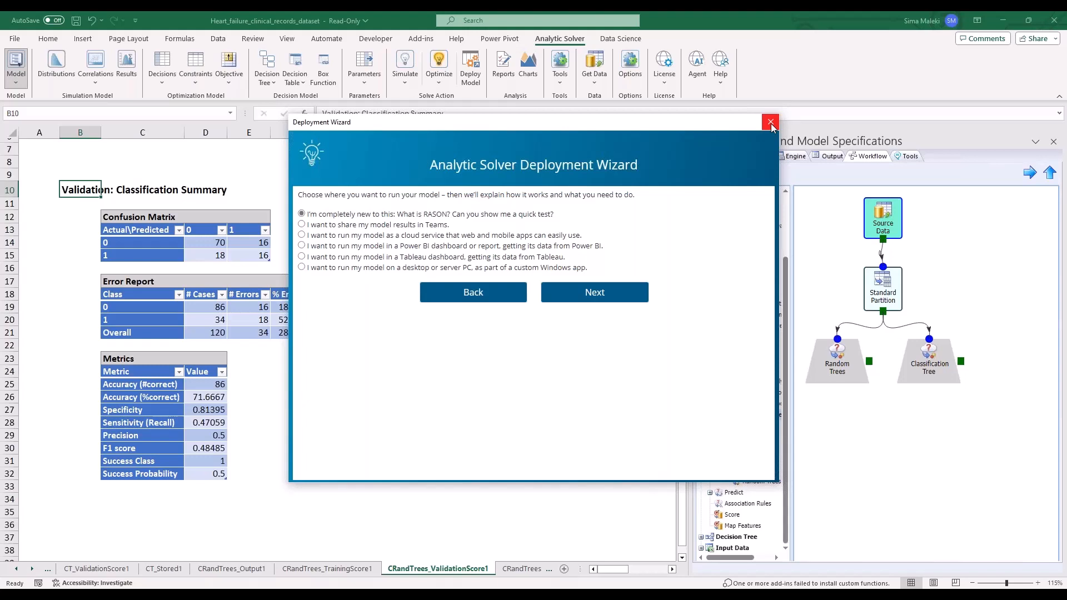
left_click(771, 128)
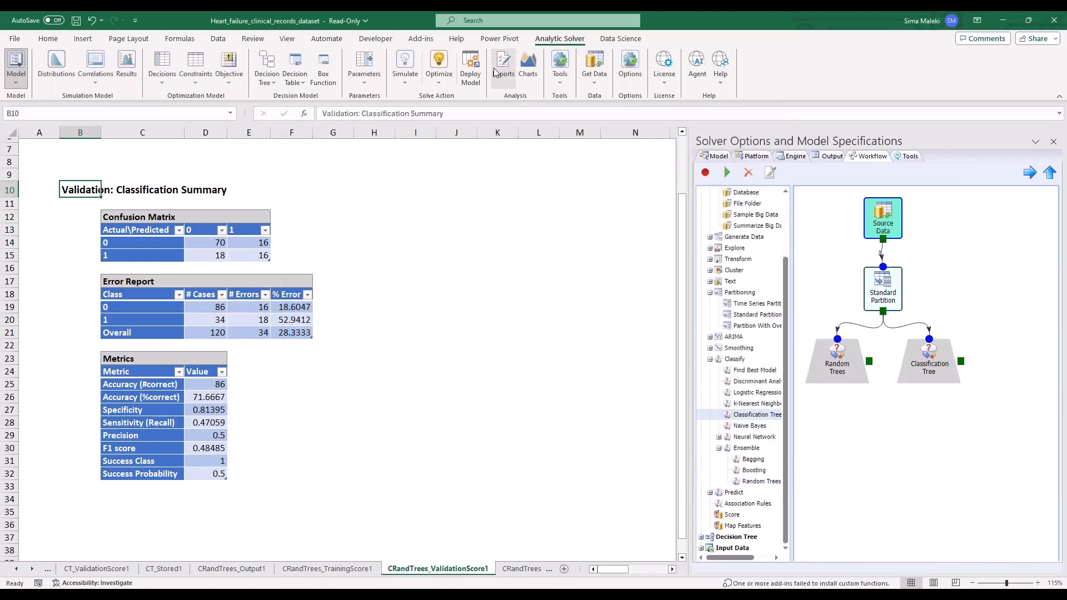
- Deploy the workflow to the Cloud Service as a RASON model named Heart_failure_clinical_records_dataset
left_click(470, 66)
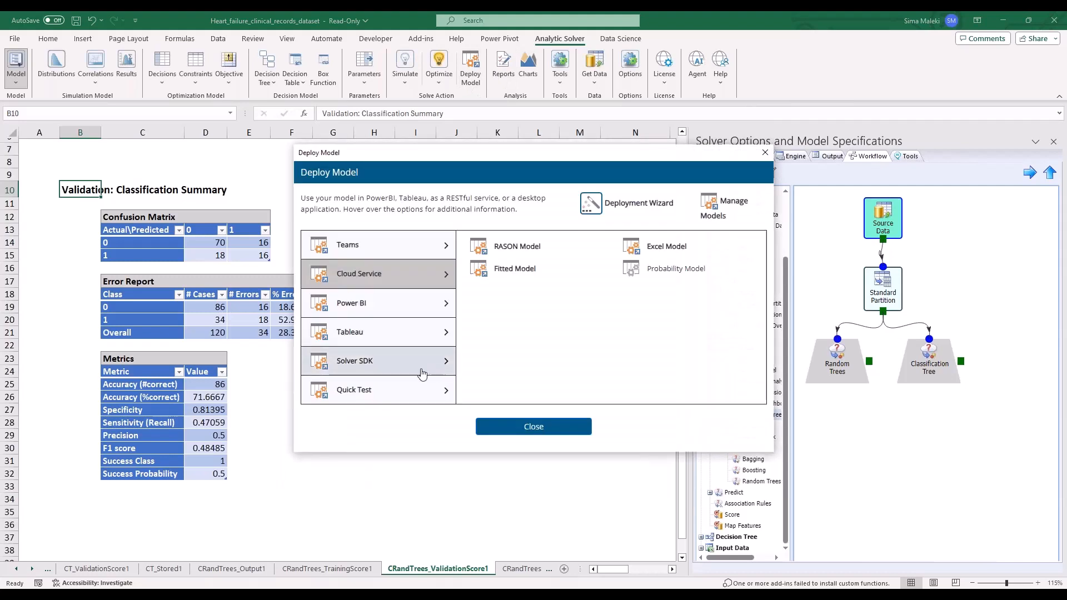
left_click(536, 245)
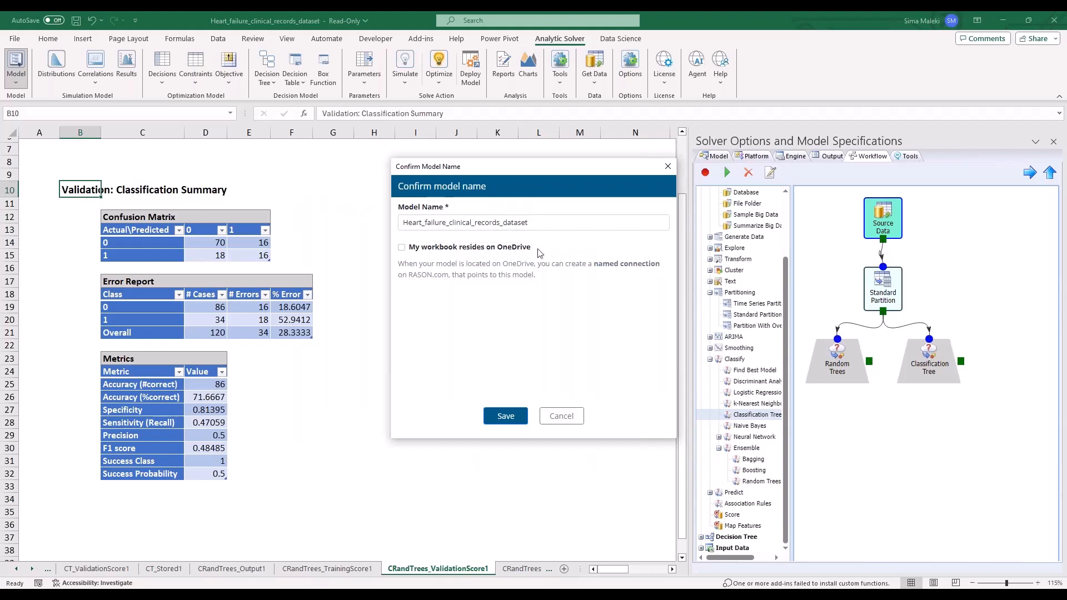
left_click(506, 416)
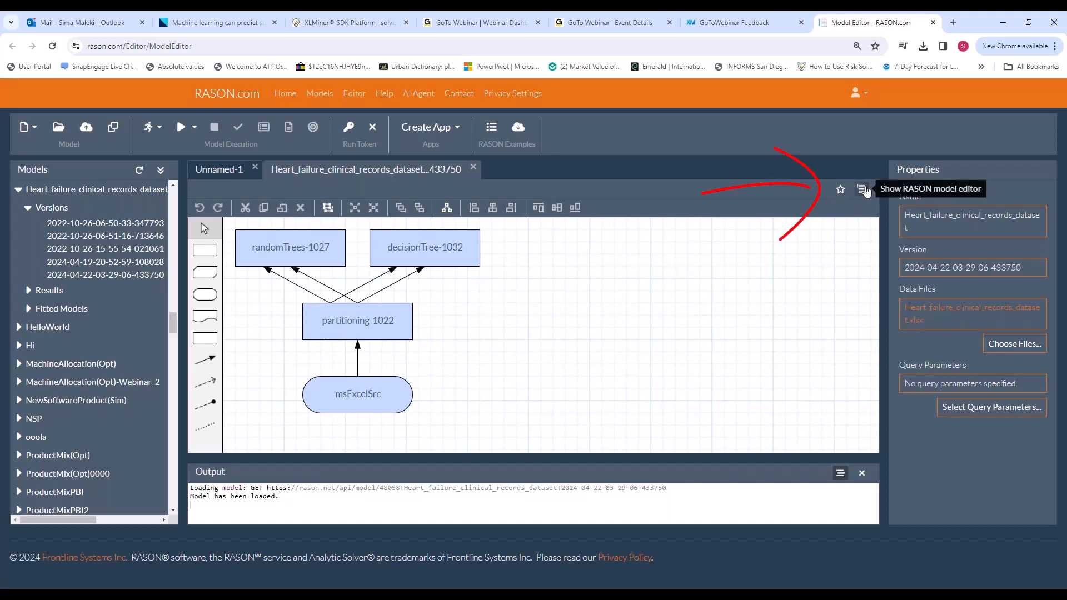
- Show the deployed decision flow as RASON code on RASON.com and examine its Excel data source and partitioning definitions
left_click(863, 190)
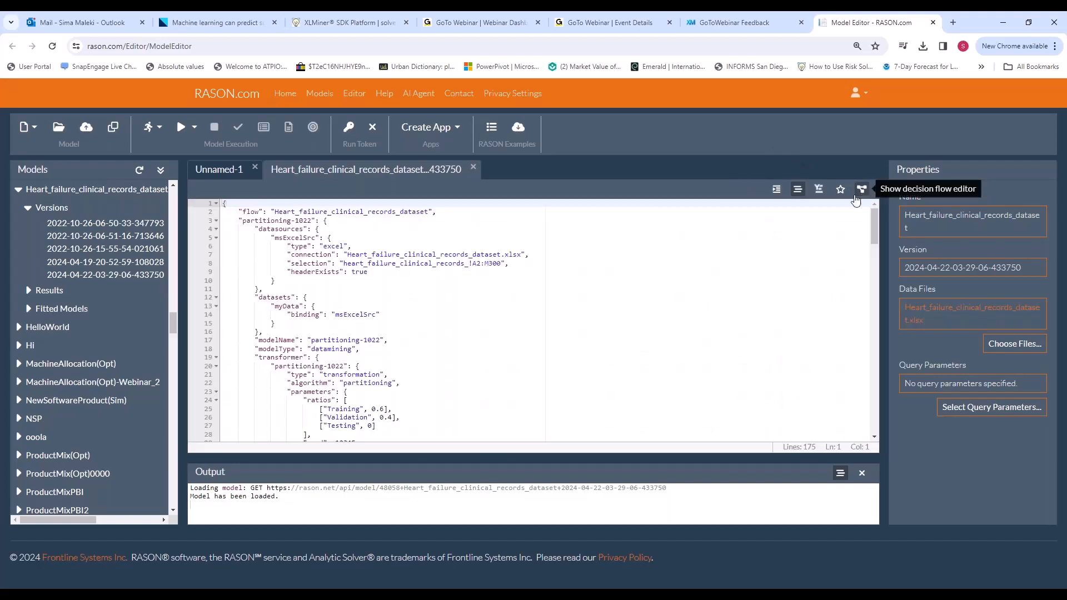
left_click(555, 250)
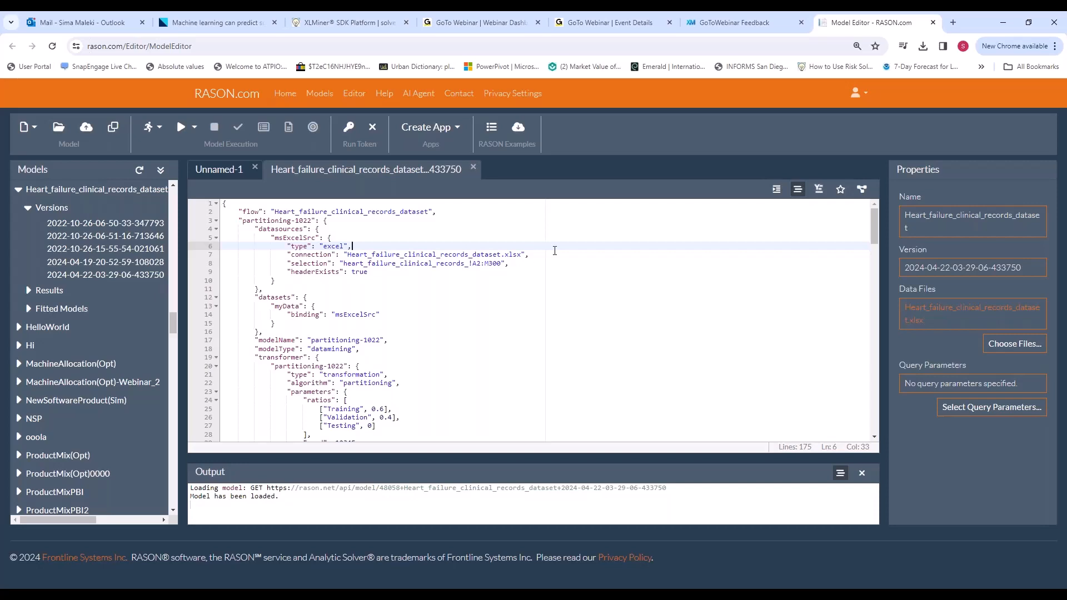
left_click(249, 46)
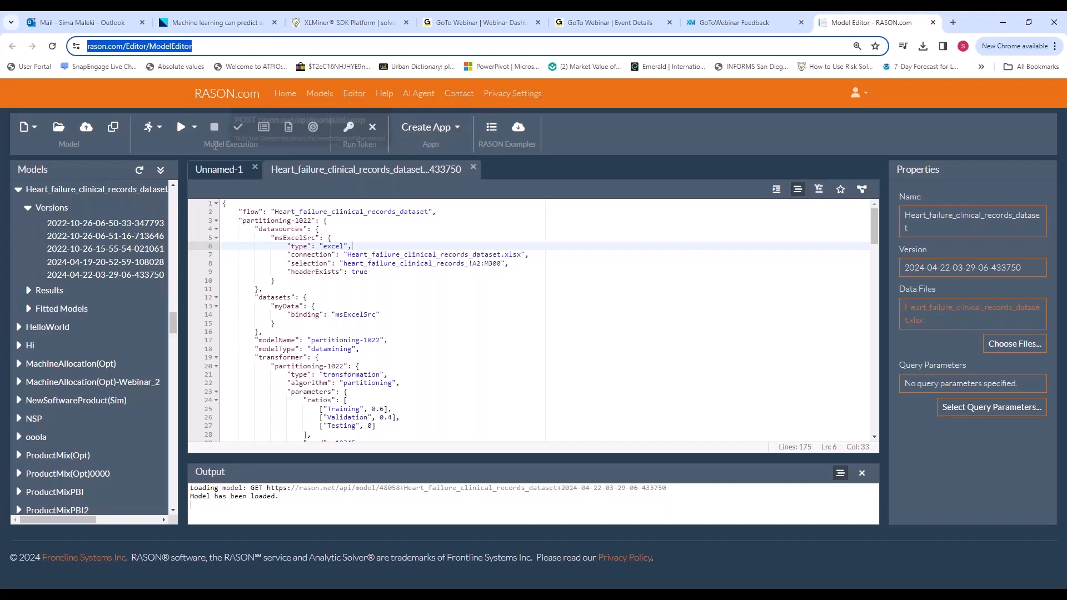
- Solve the Heart_failure_clinical_records_dataset model on RASON.com and display the decisionTree_1032_decisionTree_1032Model_pruningLog result table
left_click(195, 127)
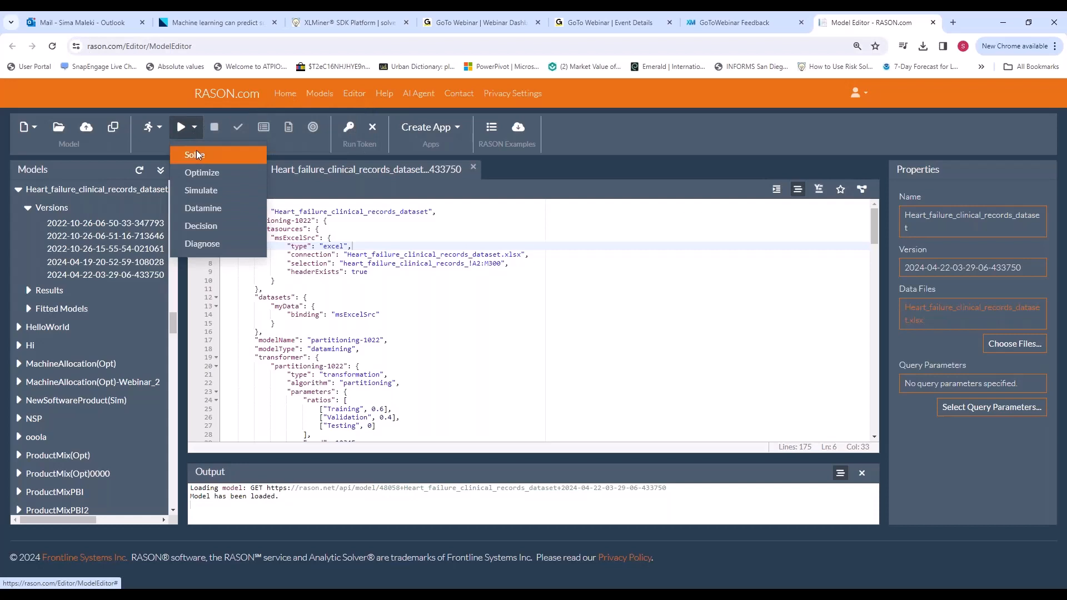
left_click(195, 155)
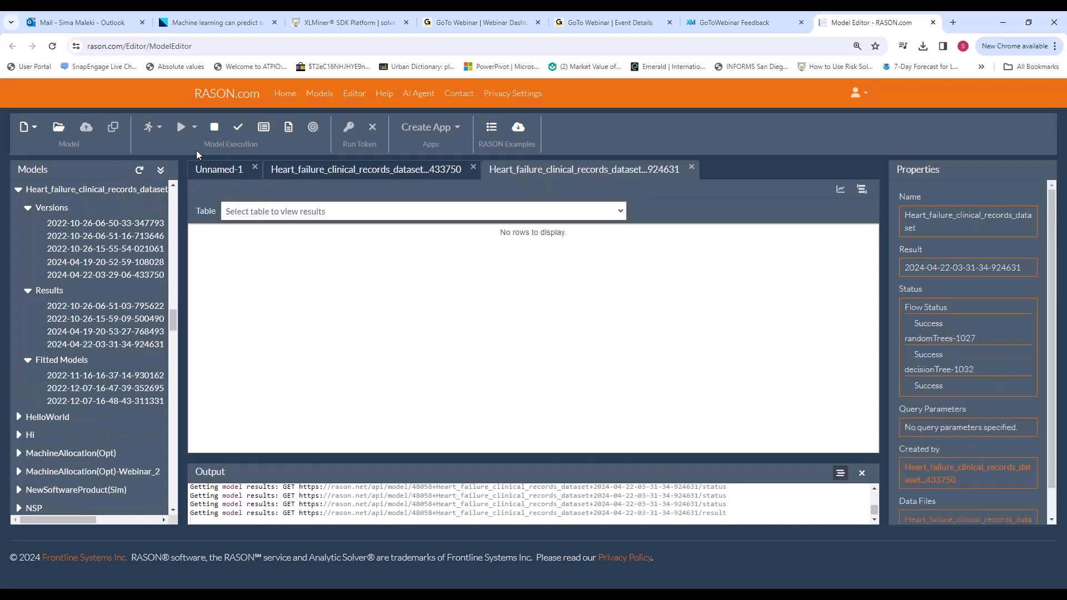
left_click(330, 216)
left_click(320, 227)
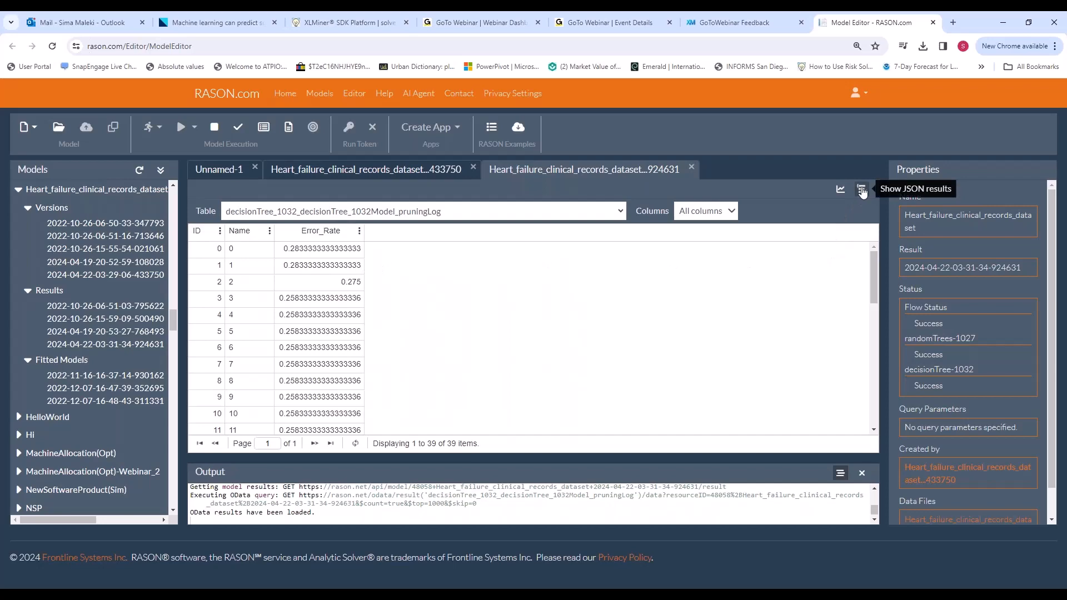
- Examine the solve results as JSON and enlarge the output log to read the REST API calls made
left_click(862, 191)
scroll(642, 380, "down", 5)
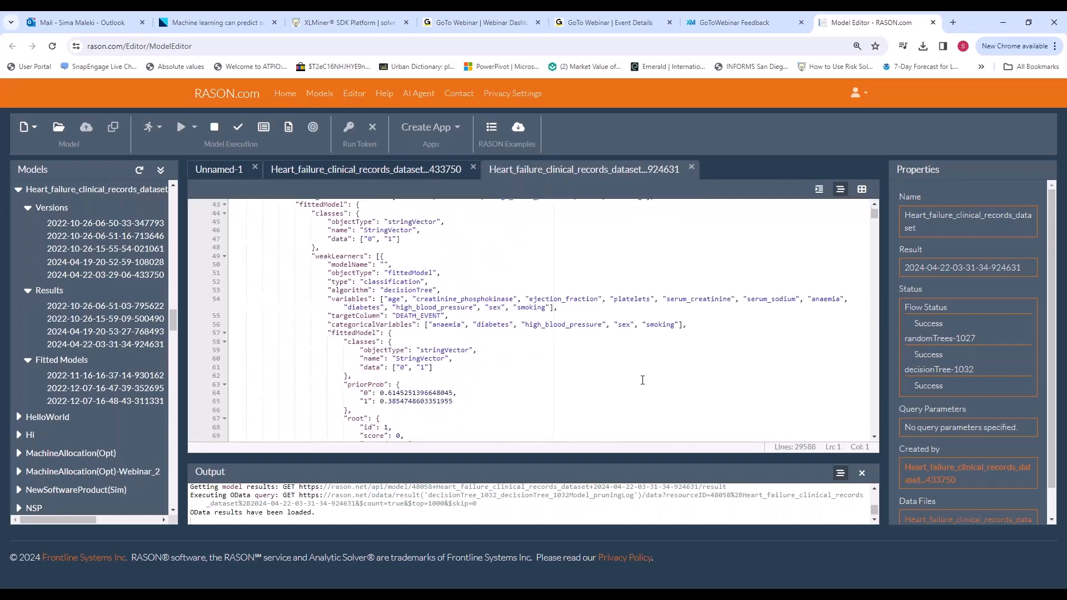
scroll(643, 379, "down", 8)
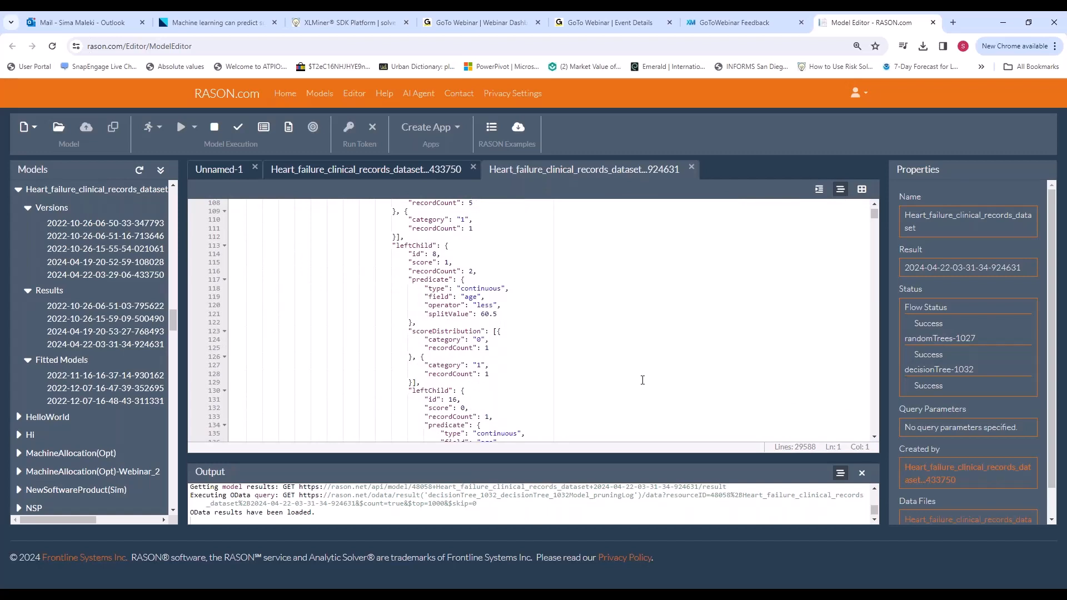
left_click_drag(594, 463, 600, 362)
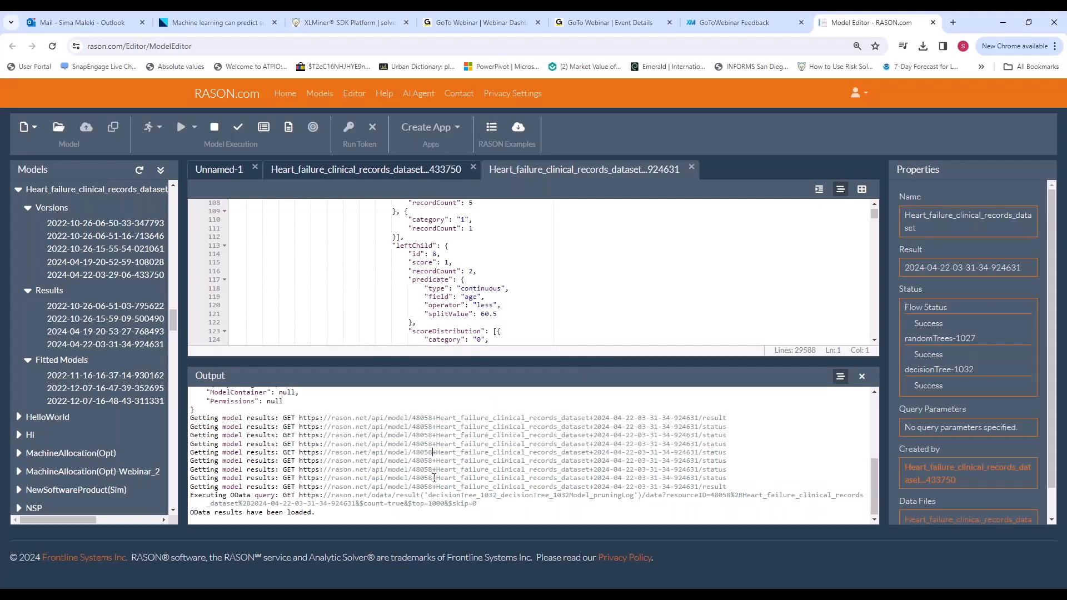
- Create a Web Page app from the Heart_failure_clinical_records_dataset model version and open the downloaded HTML file
left_click(333, 170)
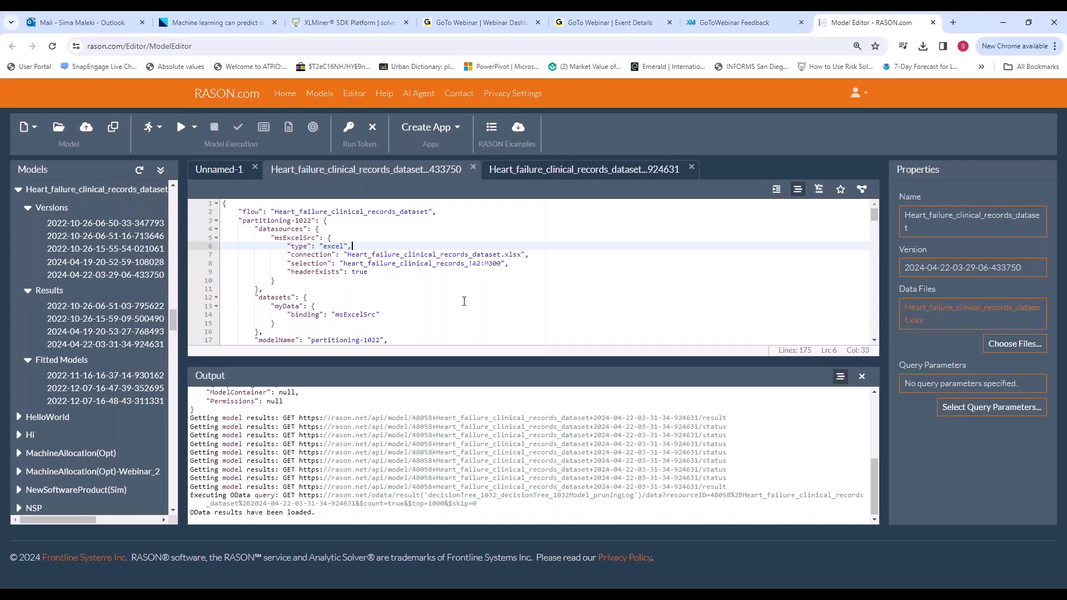
left_click(320, 254)
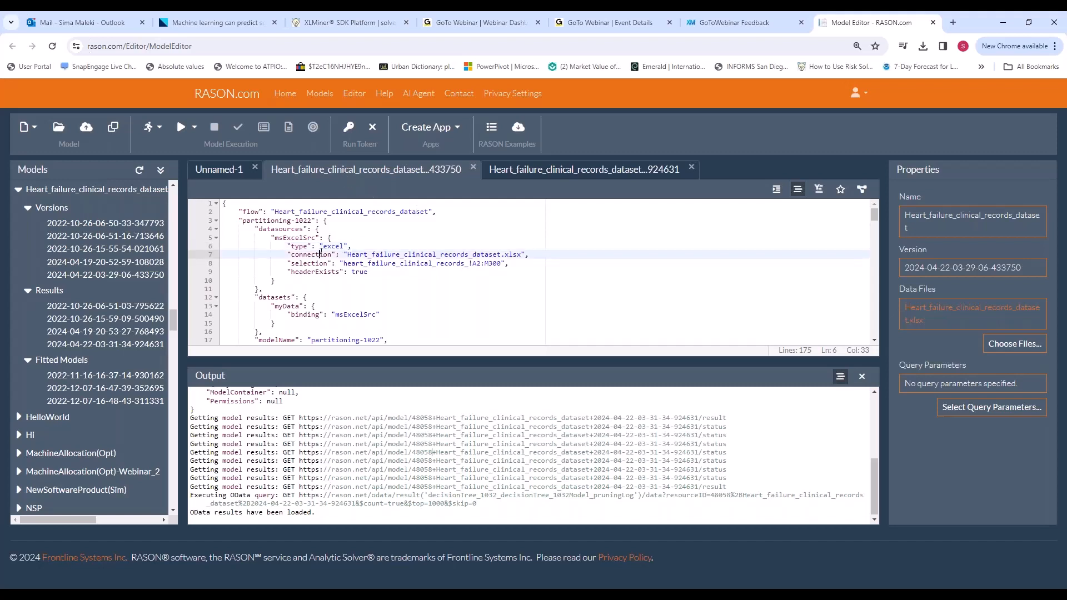
left_click(451, 128)
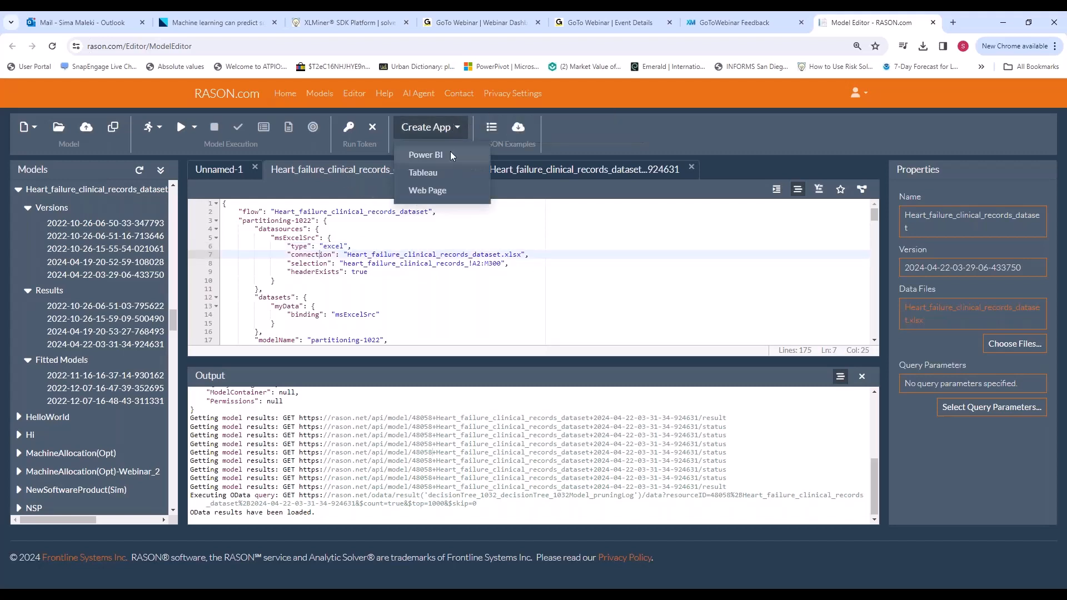
left_click(445, 190)
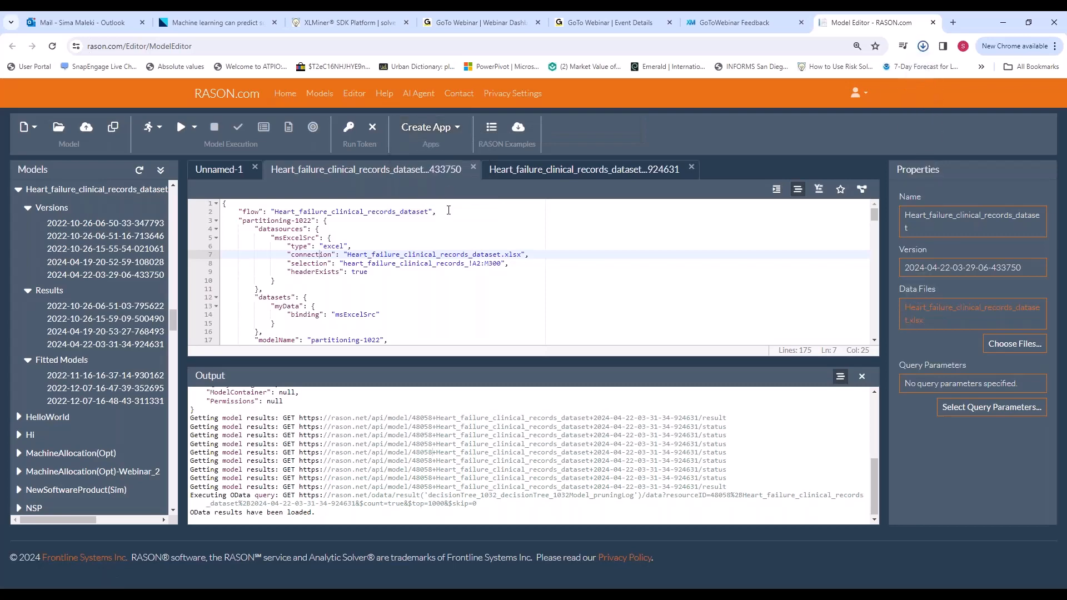
left_click(833, 75)
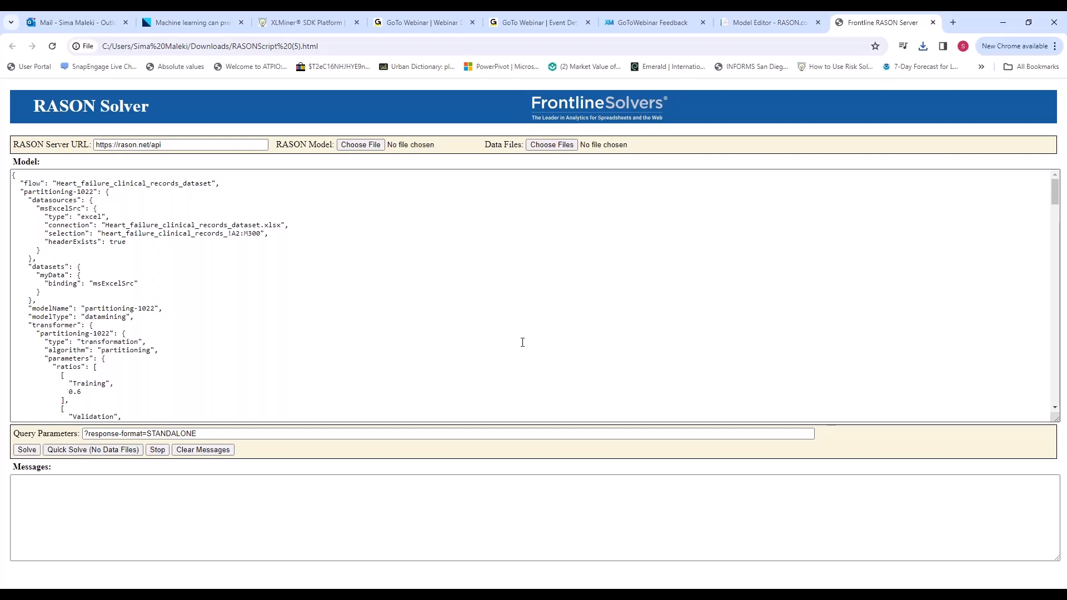
- Inspect the generated RASON Solver web page's server URL setting and its HTML source code
left_click(203, 143)
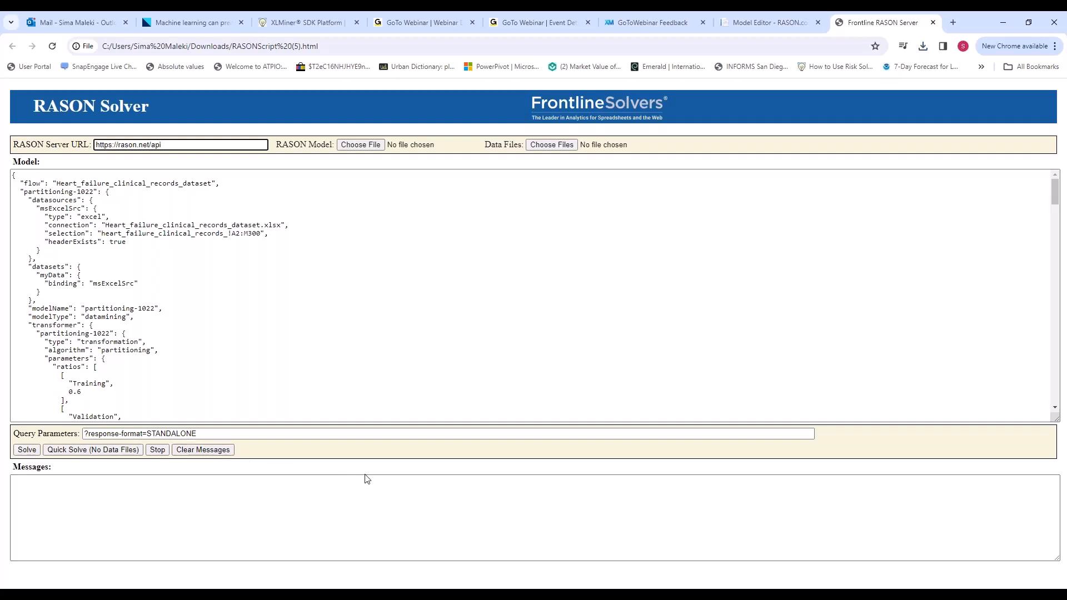
right_click(340, 449)
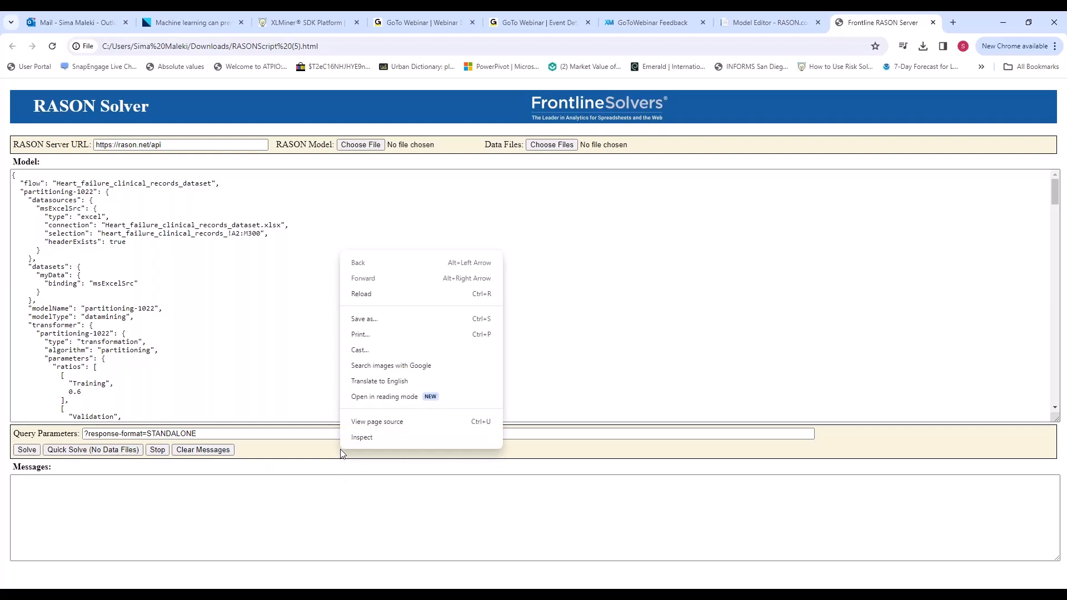
left_click(378, 422)
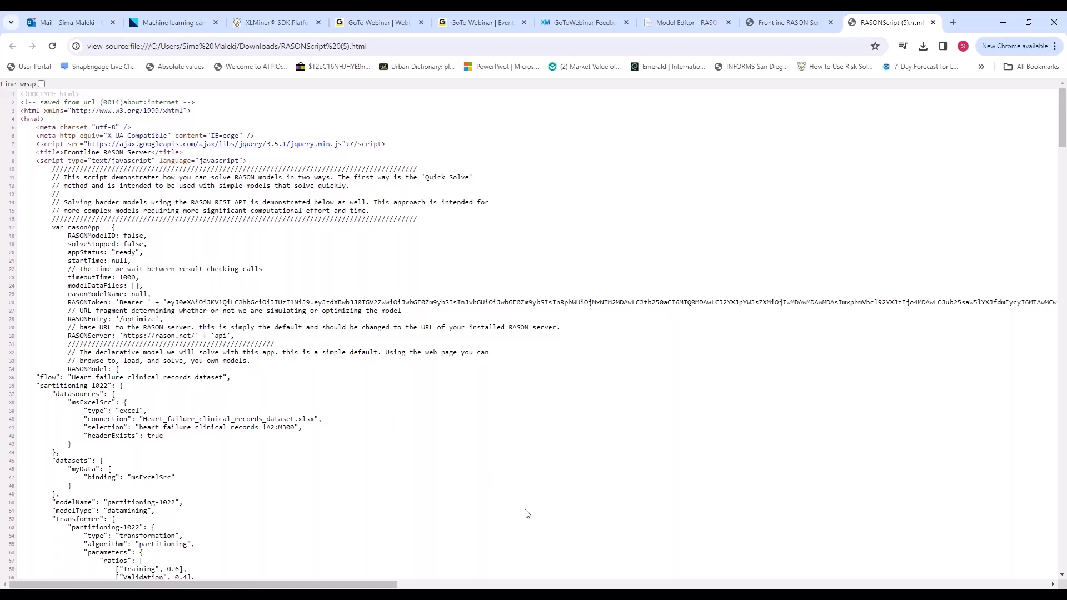
- Examine the RASON model code in the page source, covering the data source, partitioning, random trees and decision tree stages
scroll(517, 500, "down", 1)
scroll(514, 484, "down", 1)
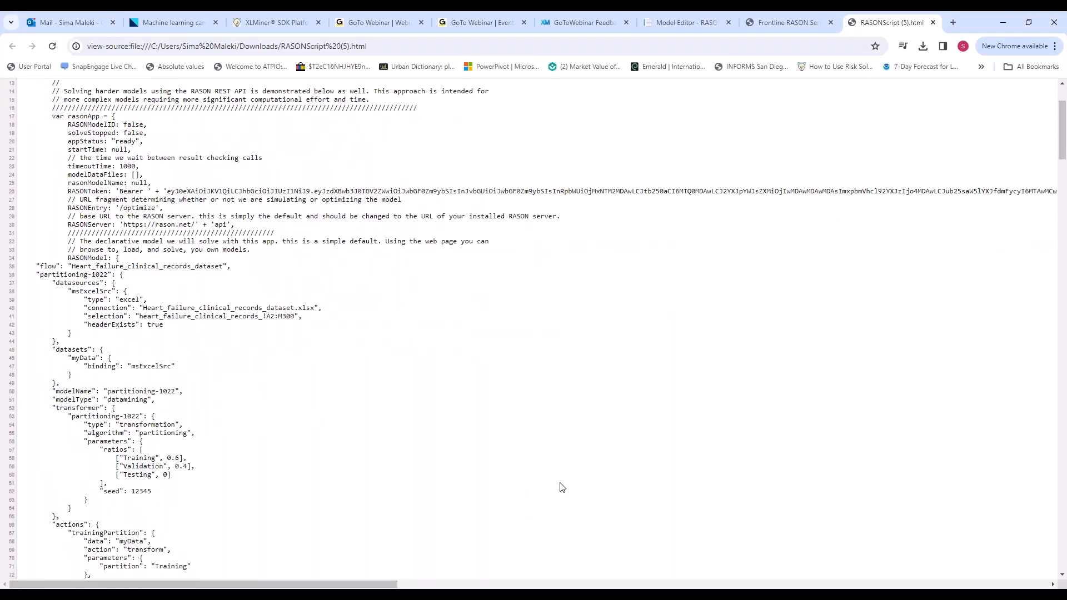
scroll(562, 487, "down", 1)
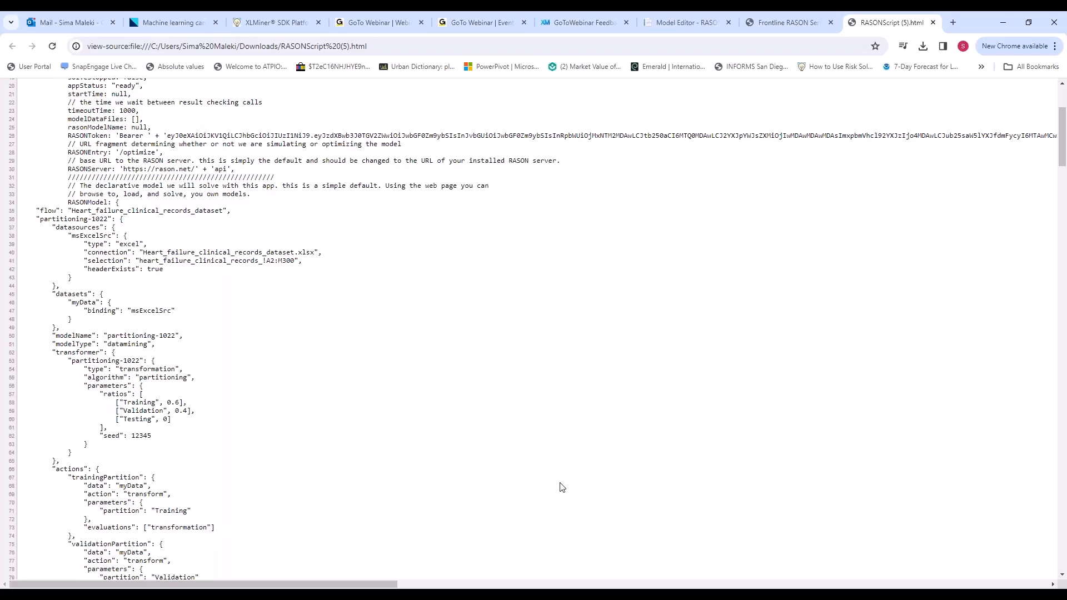
scroll(82, 317, "up", 2)
scroll(83, 318, "down", 1)
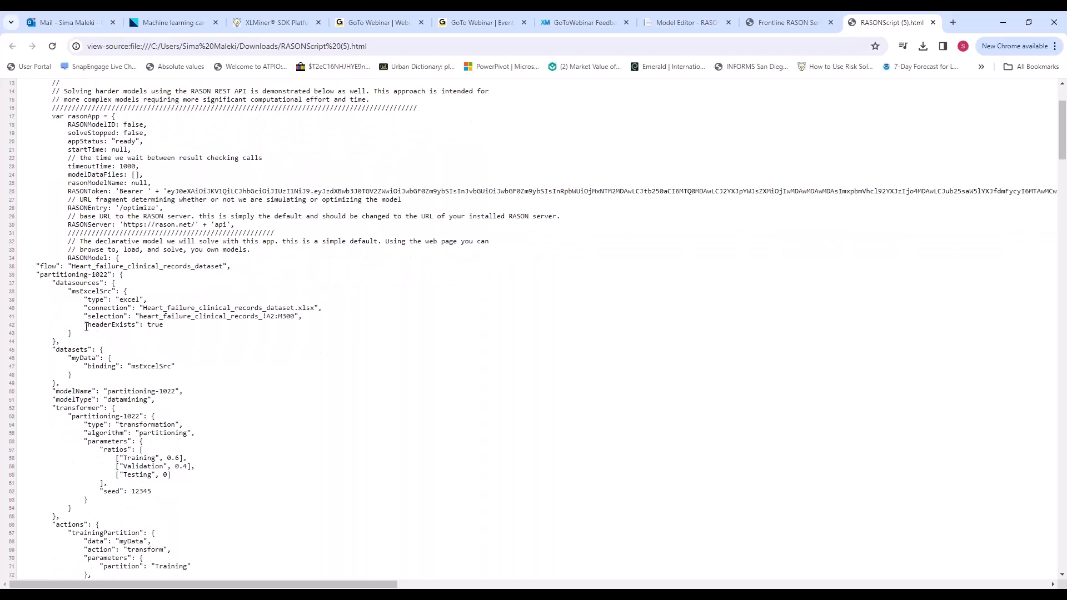
scroll(86, 327, "down", 9)
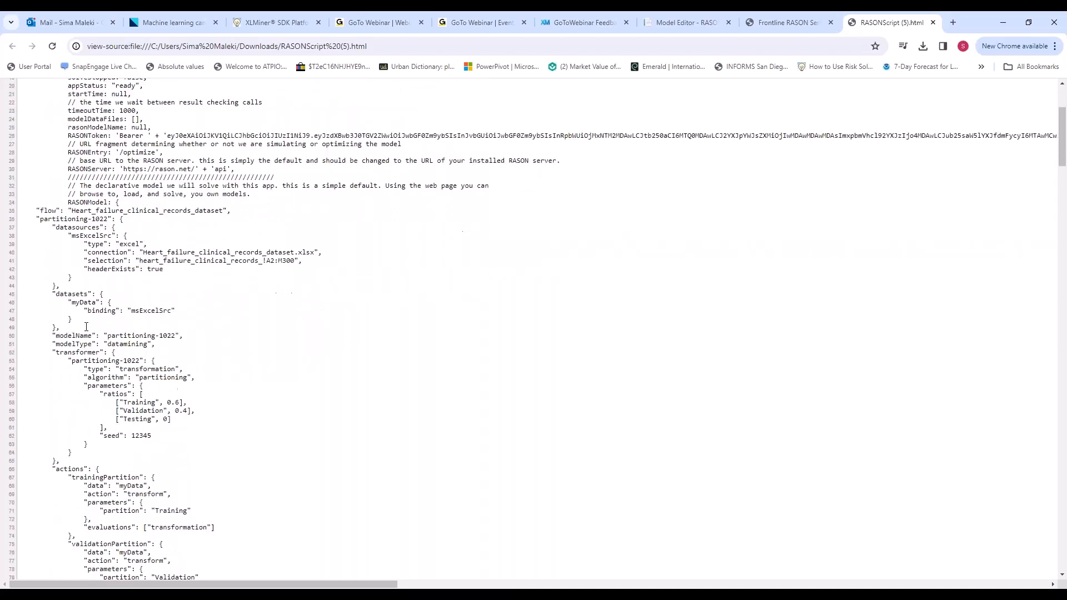
scroll(86, 327, "down", 4)
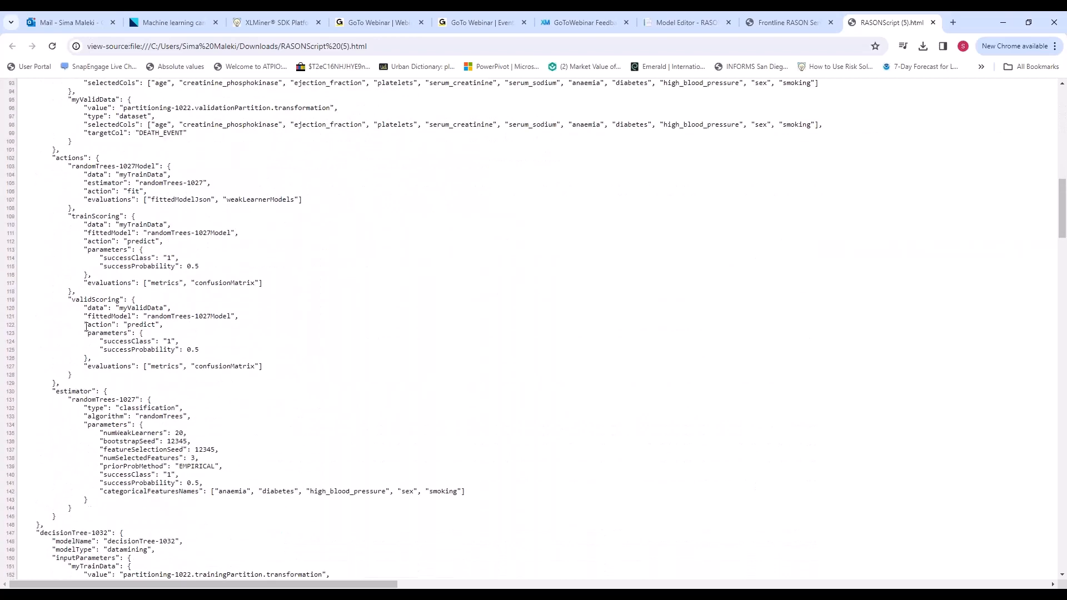
scroll(87, 327, "down", 2)
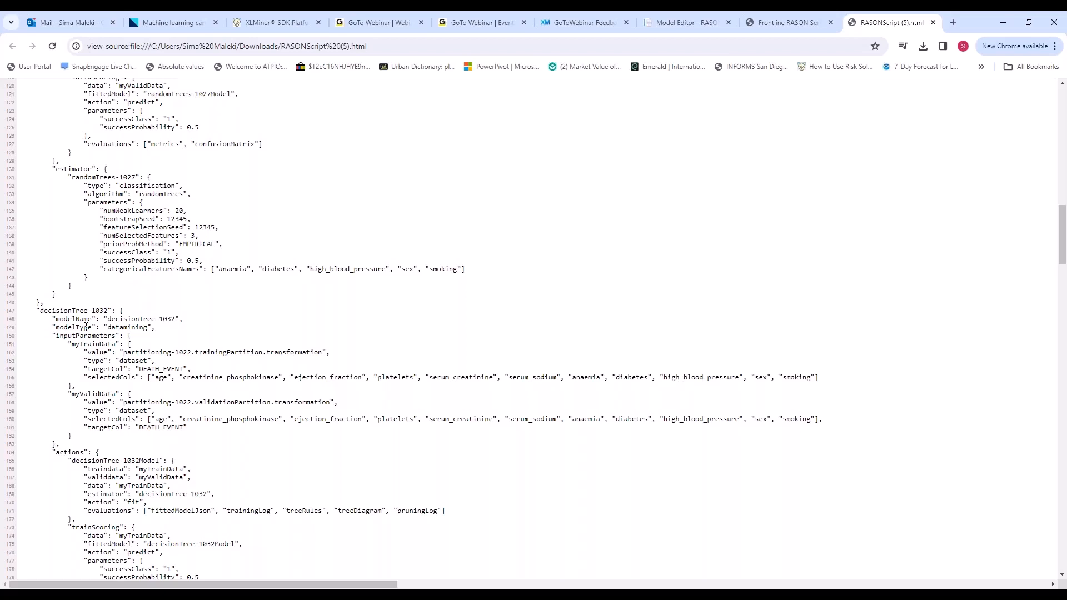
- On the RASON Solver page, clear the query parameters, attach the Copy of Heart_failure_clinical_records_dataset workbook as data file and solve the model
key("ctrl+shift+Tab")
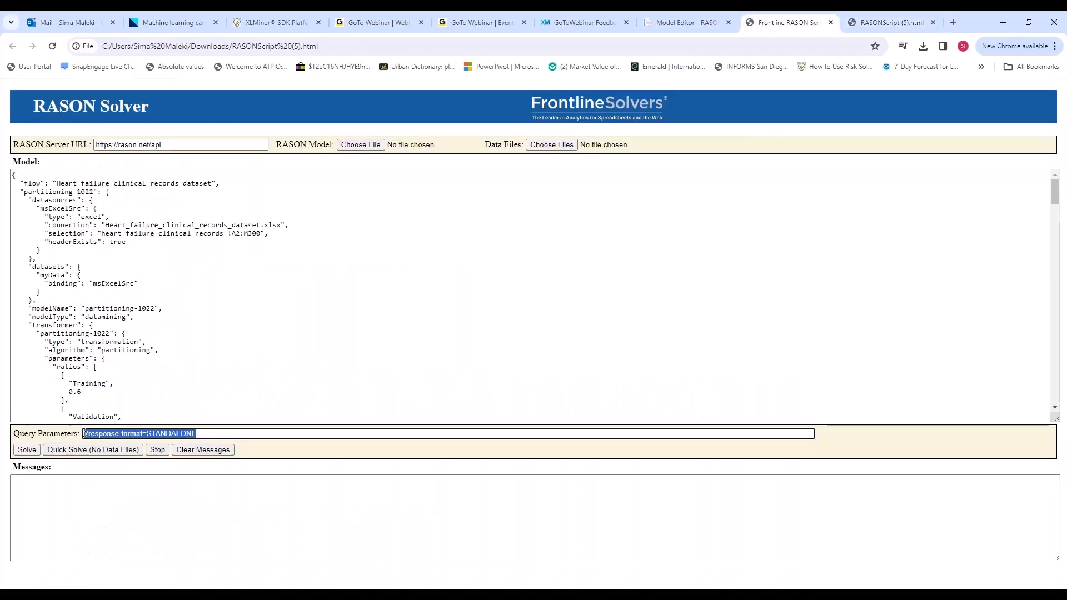
key("BackSpace")
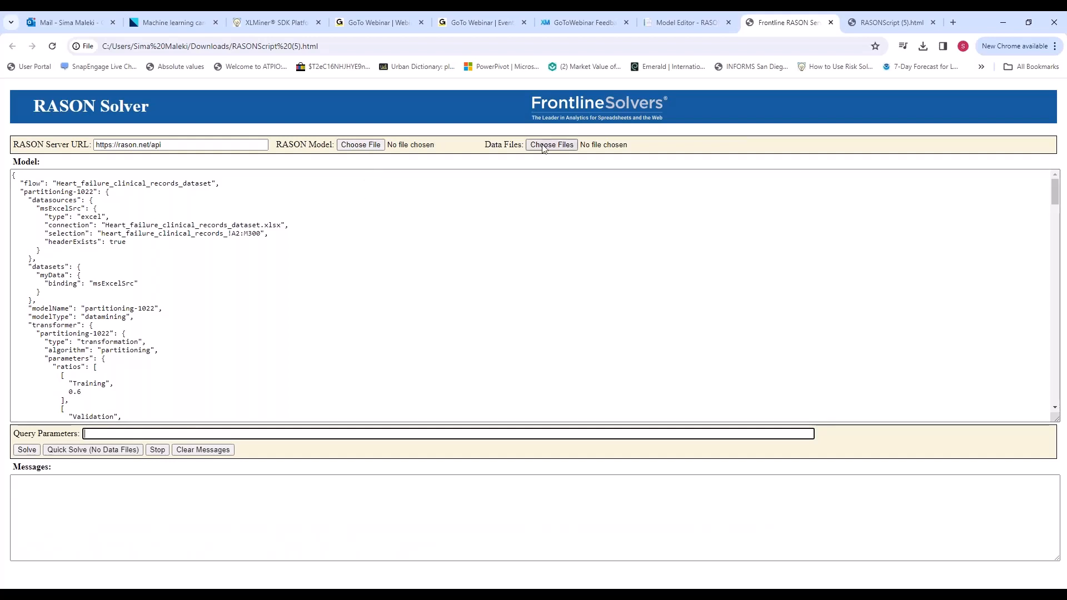
left_click(550, 144)
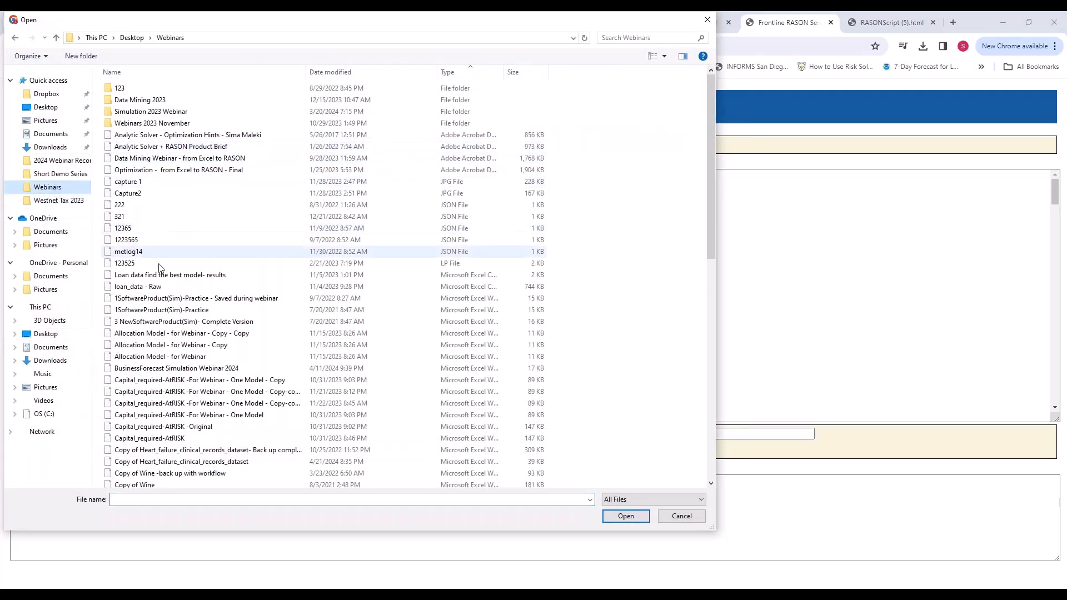
double_click(178, 461)
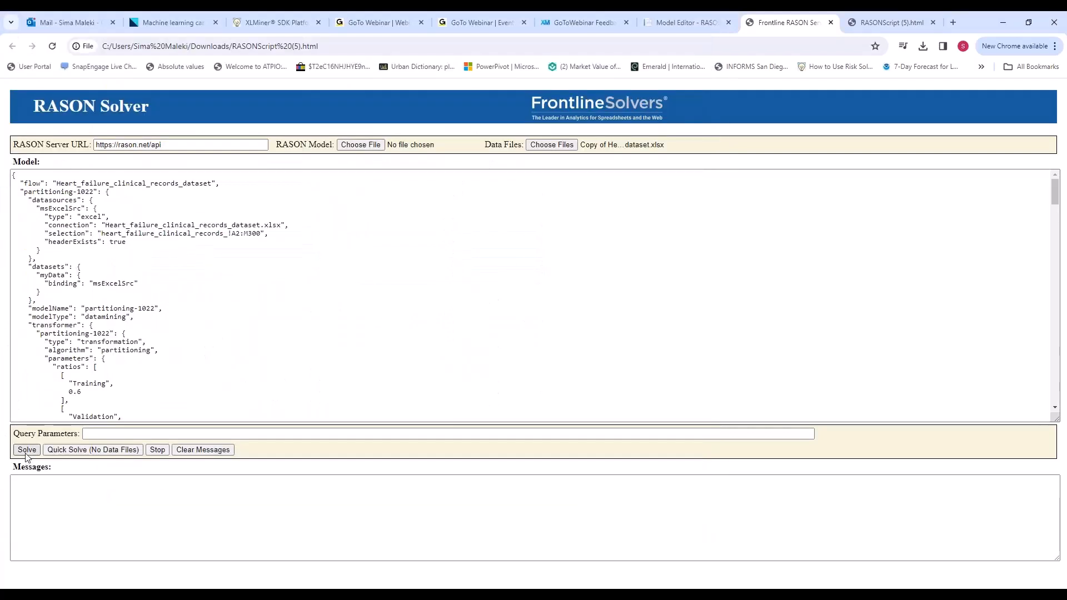
left_click(26, 450)
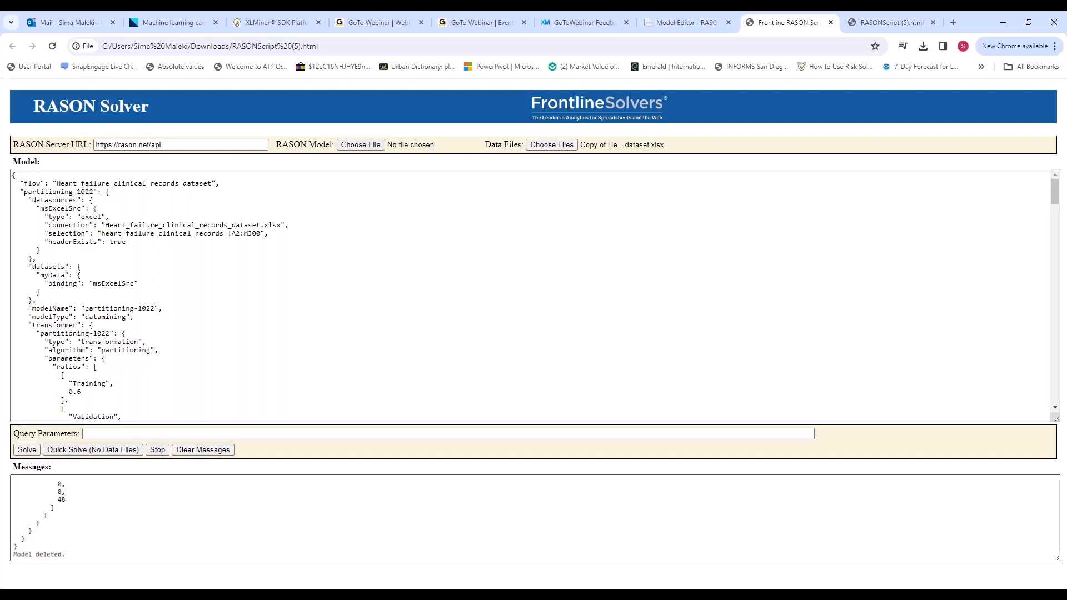
- Switch to Excel and set up Generate Synthetic Data on the loan_data sheet with variables int.rate through not.fully.paid
left_click(688, 23)
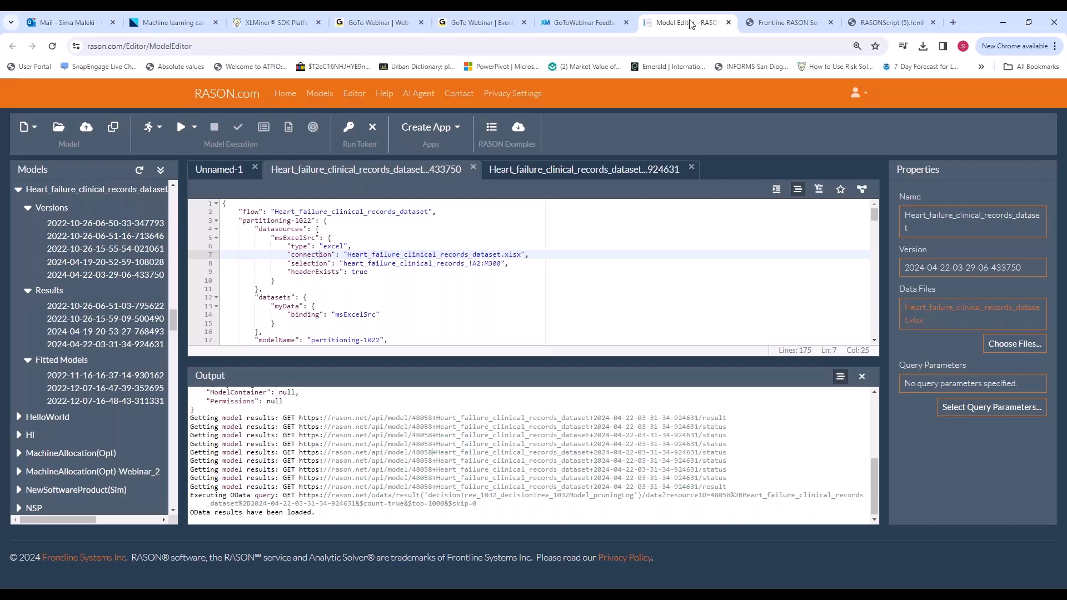
key("alt+Tab")
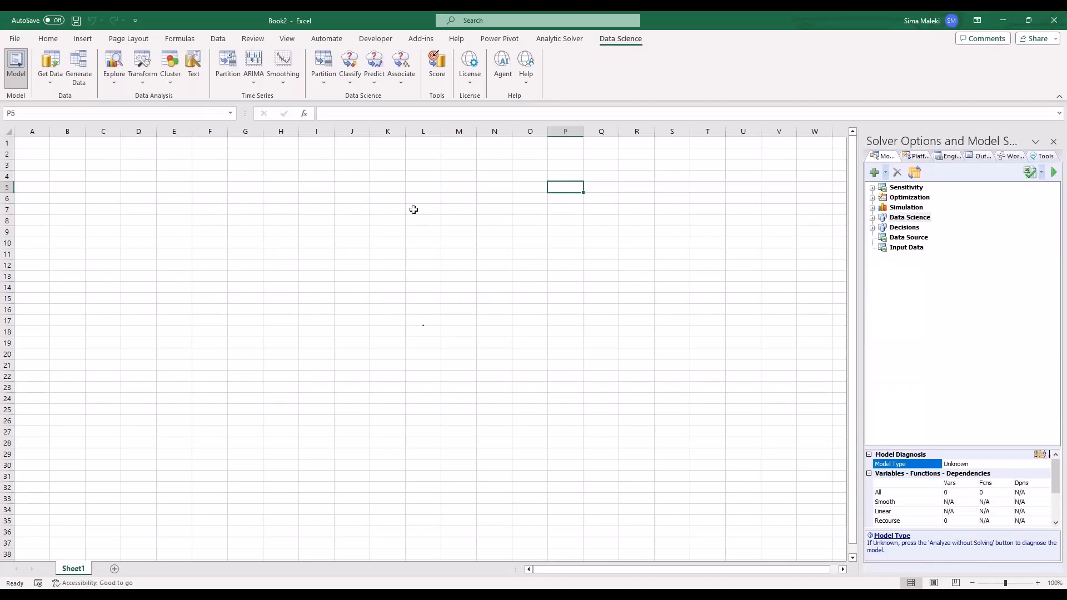
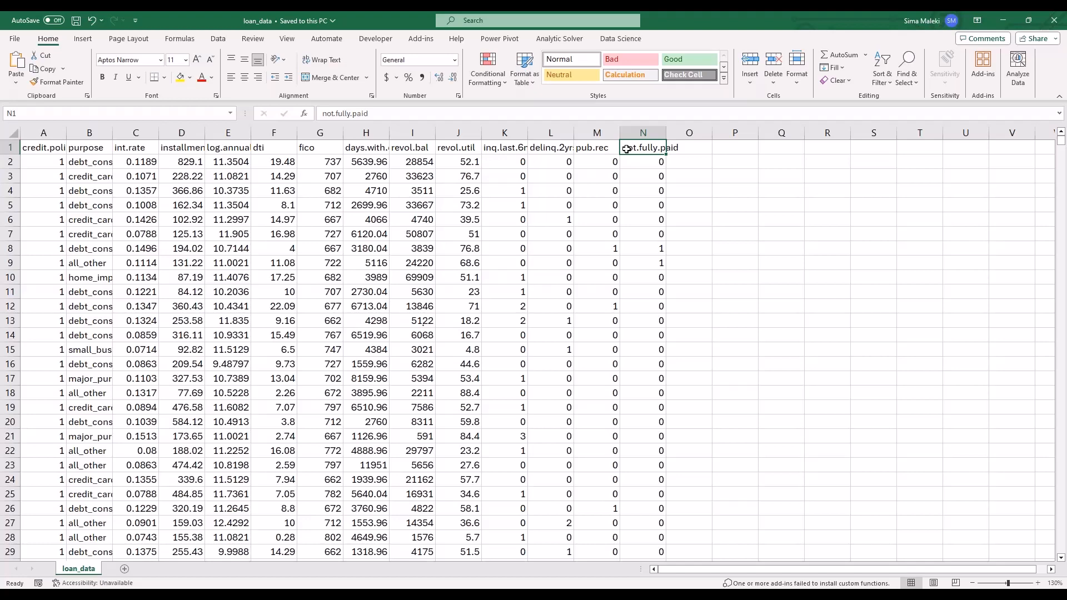
left_click(555, 248)
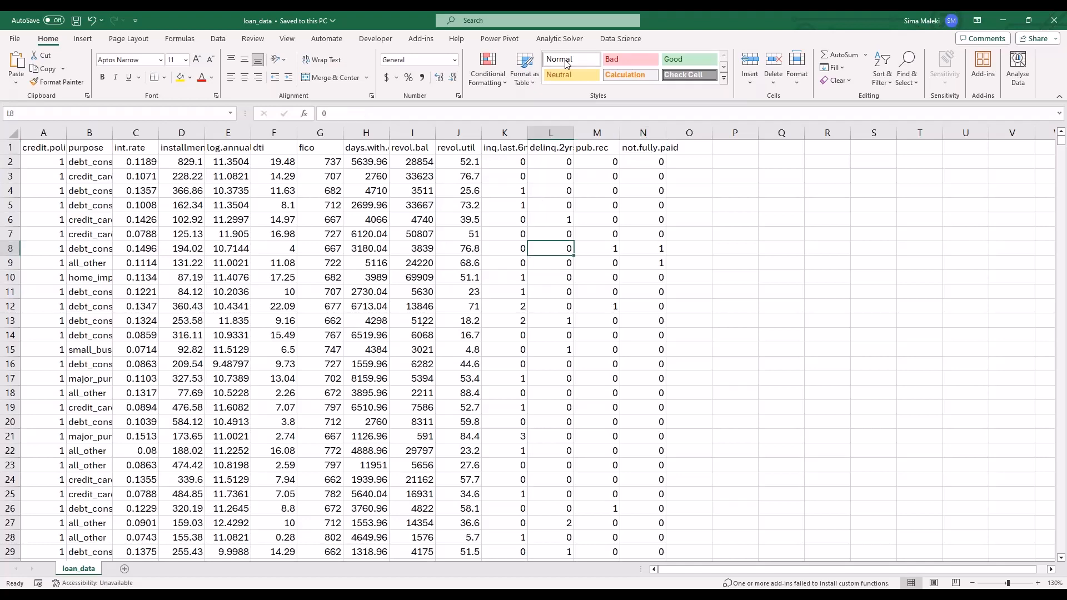
left_click(613, 38)
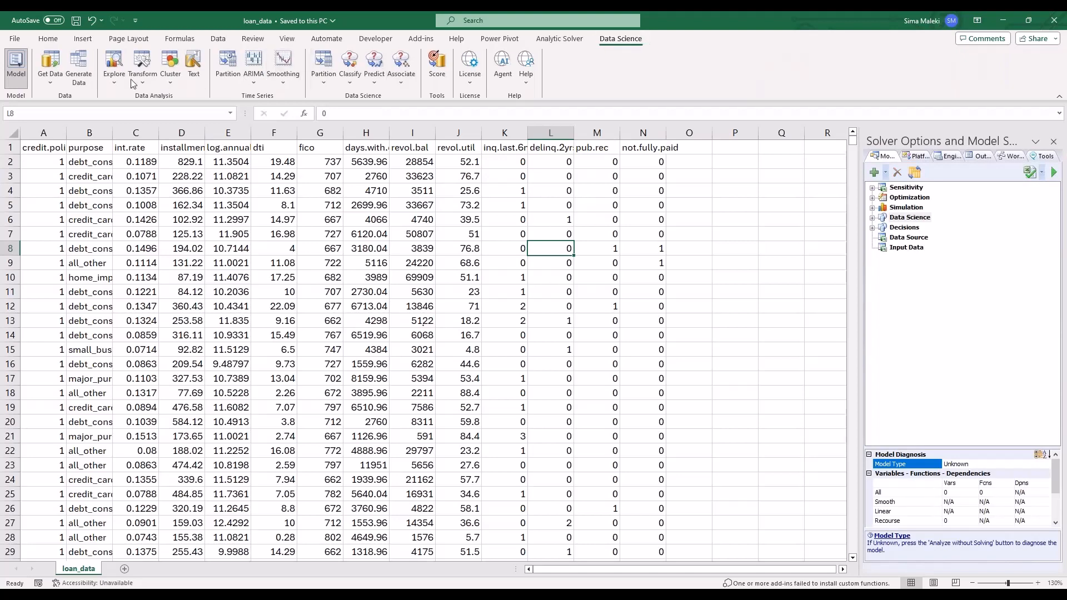
left_click(88, 78)
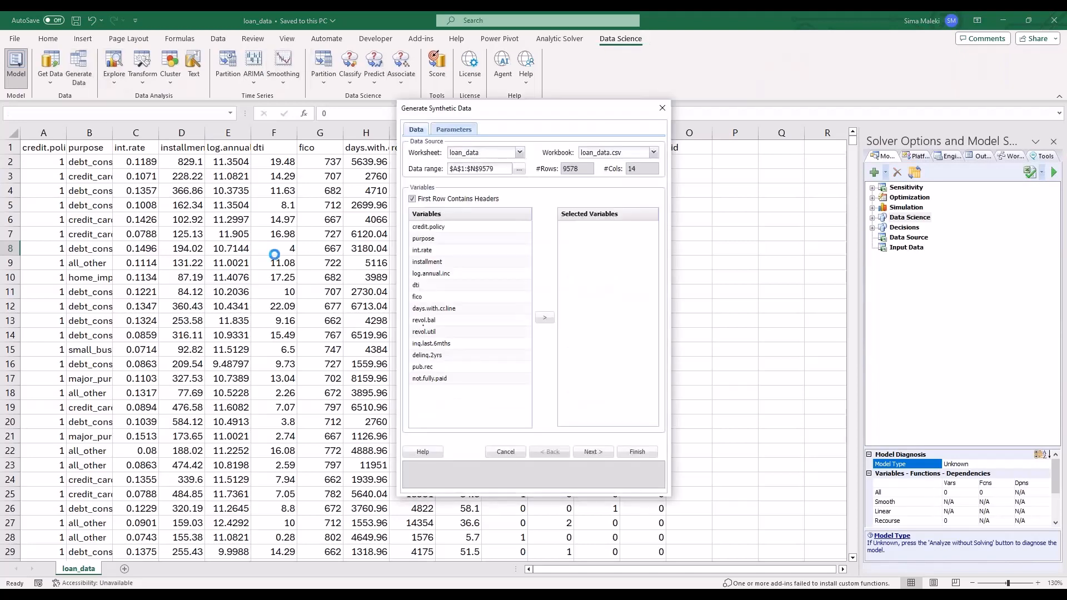
left_click(444, 248)
left_click(469, 379, "shift")
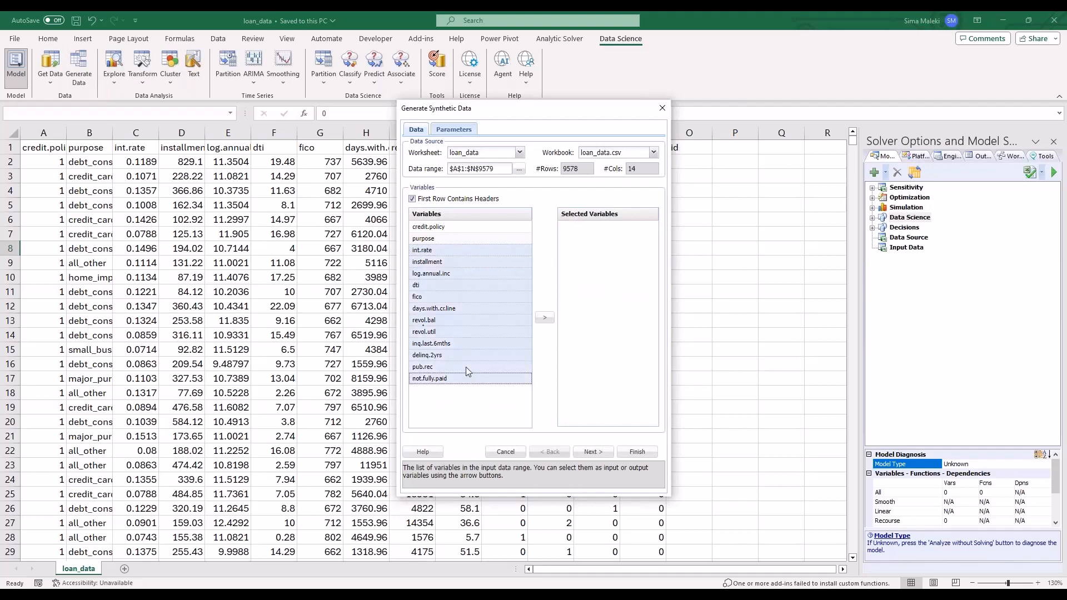
left_click(544, 318)
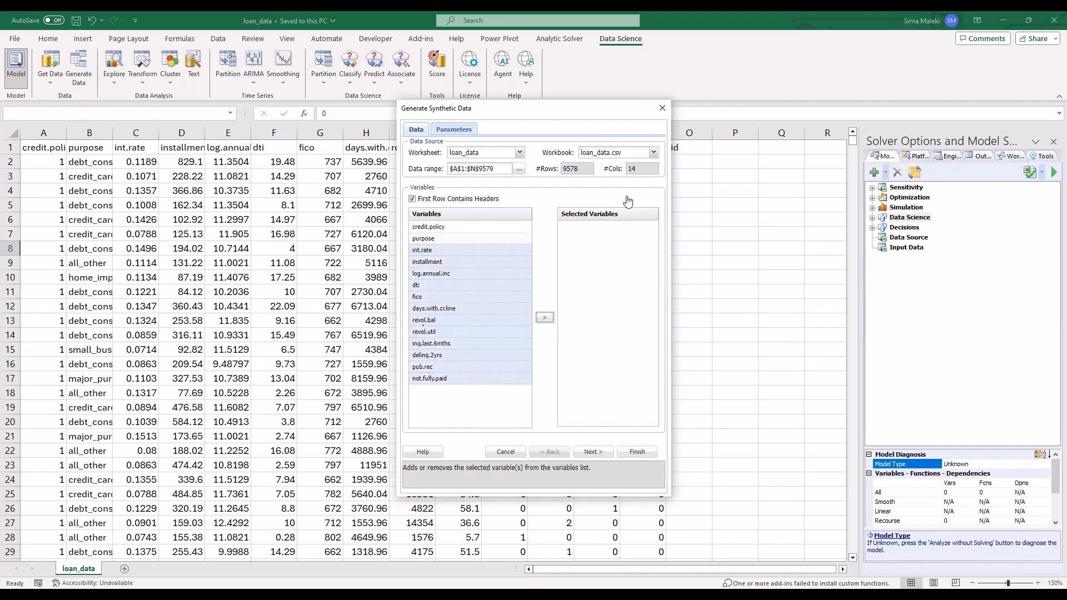
- Set the correlation fitting type to Copula and generate the synthetic data sample
left_click(601, 452)
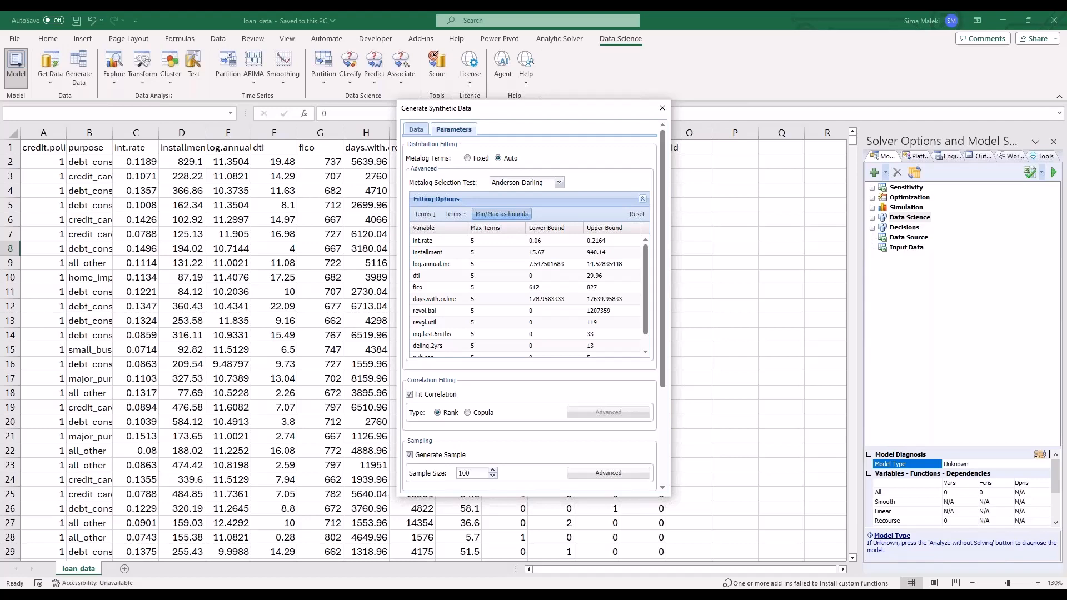
left_click(642, 199)
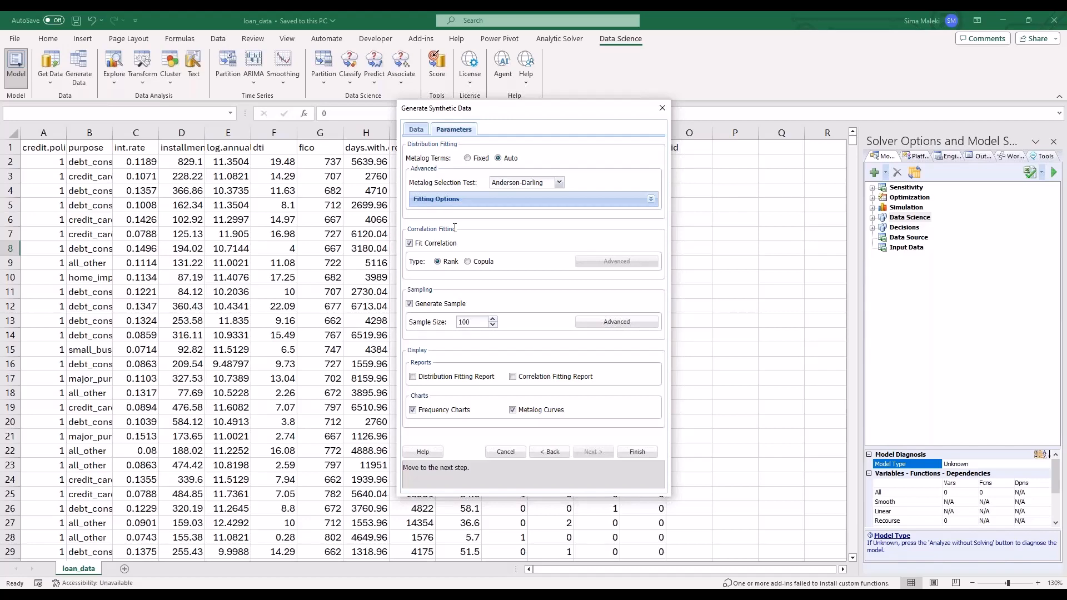
left_click(467, 261)
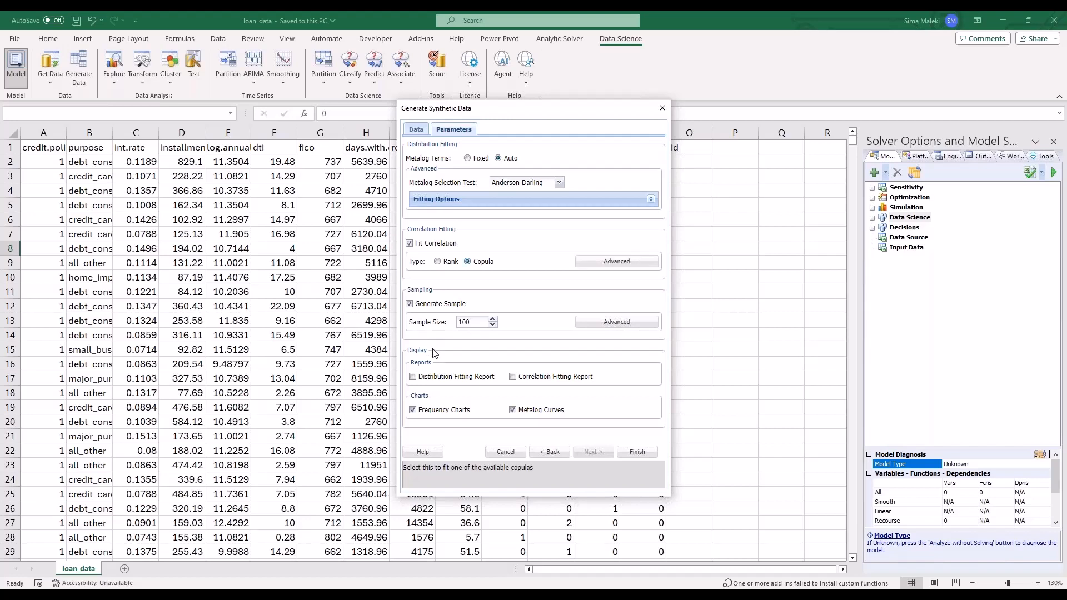
left_click(636, 452)
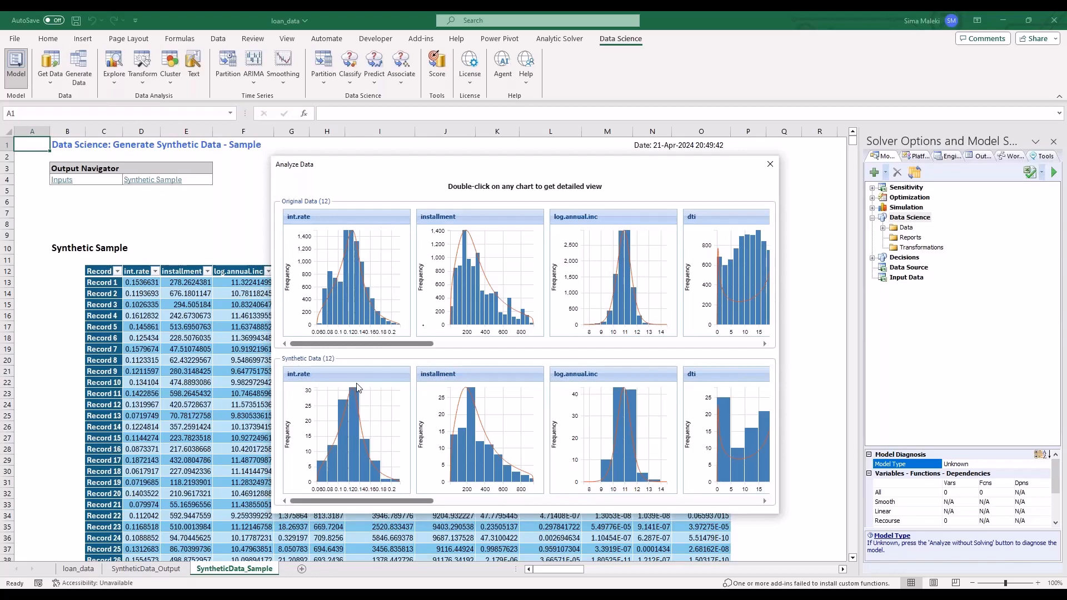
- Compare the original and synthetic frequency charts for log.annual.inc, dti and fico, and close the chart window
scroll(404, 345, "right", 3)
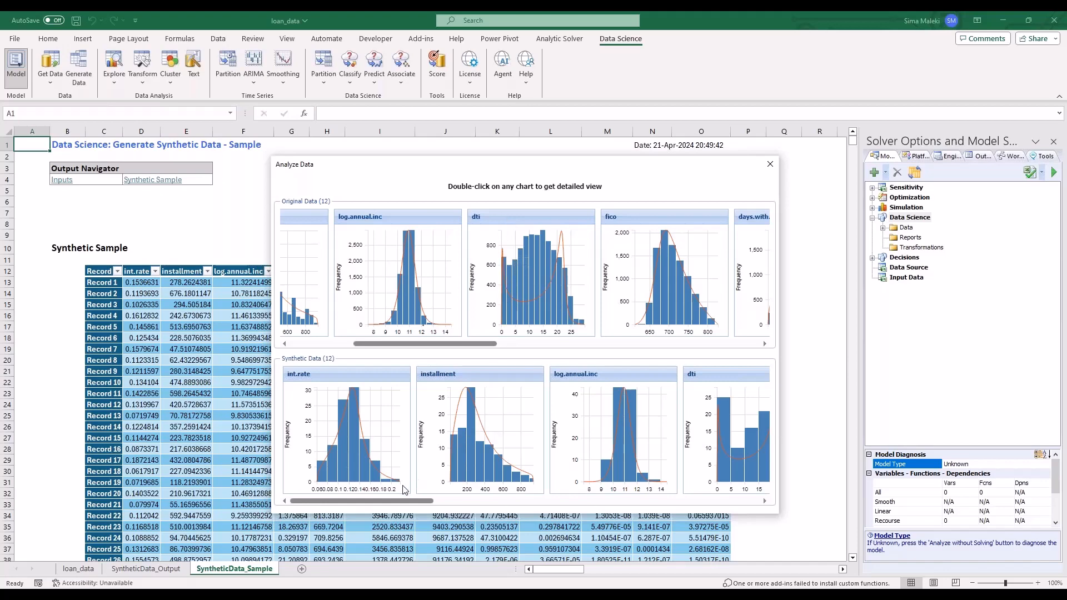
left_click_drag(405, 502, 468, 502)
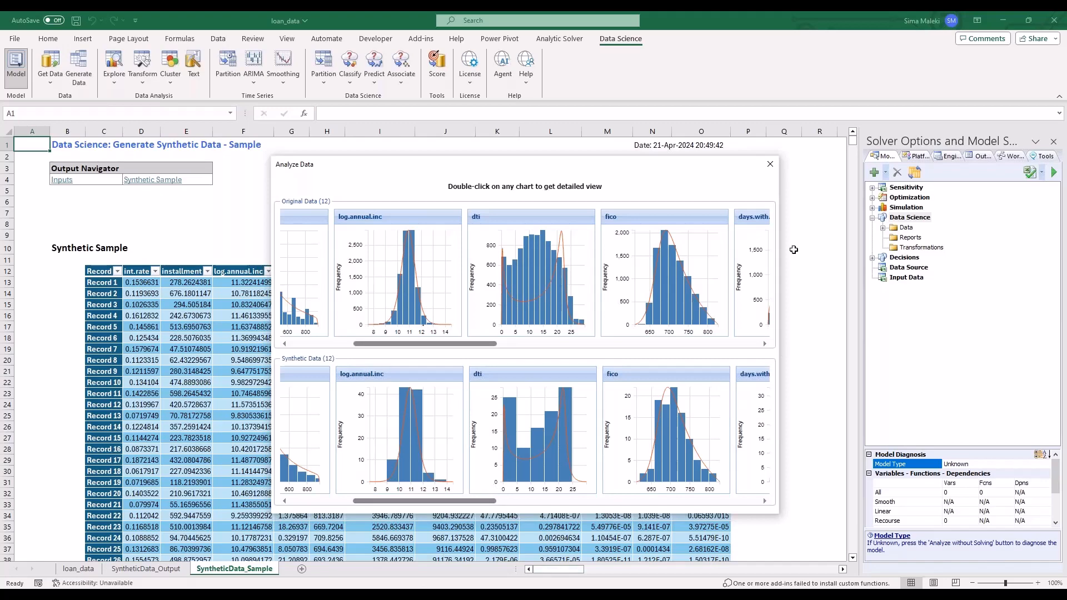
left_click(770, 164)
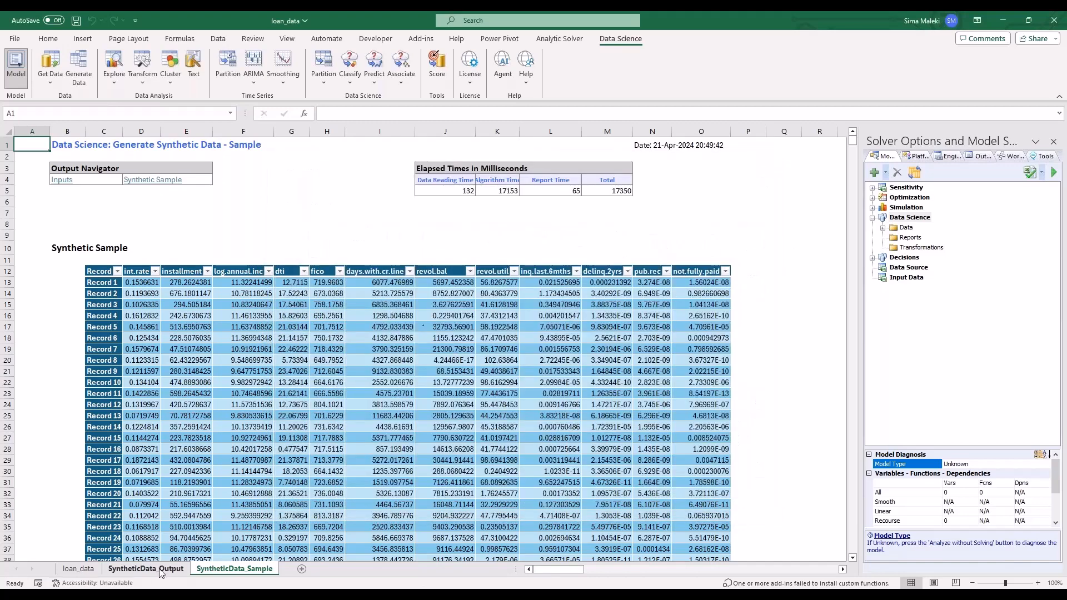
- Start a Classification Tree on the loan_data sheet with not.fully.paid as the output variable
left_click(83, 570)
left_click(312, 323)
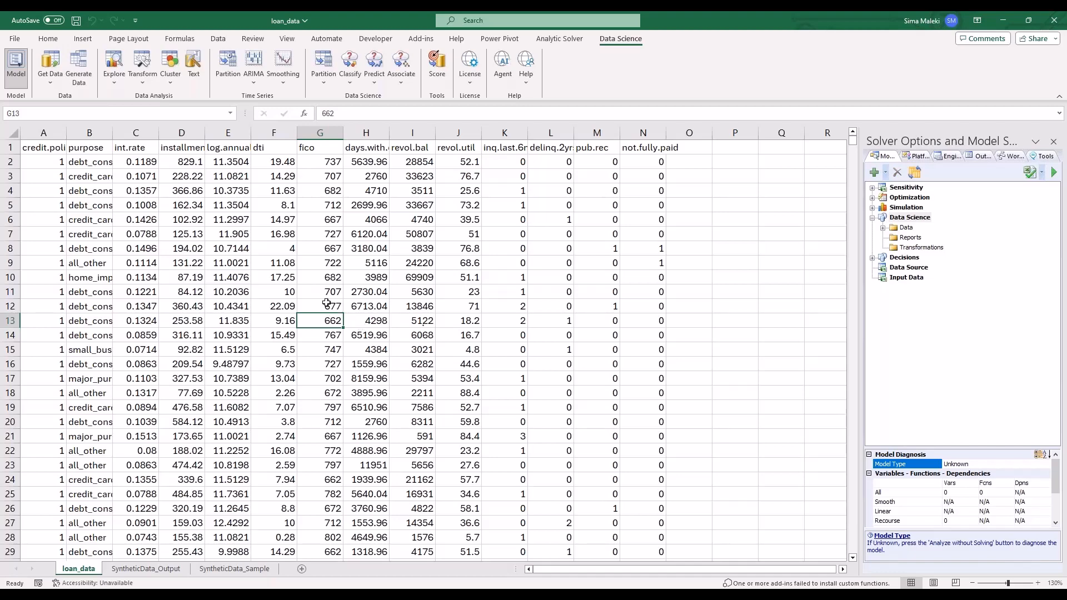
left_click(352, 83)
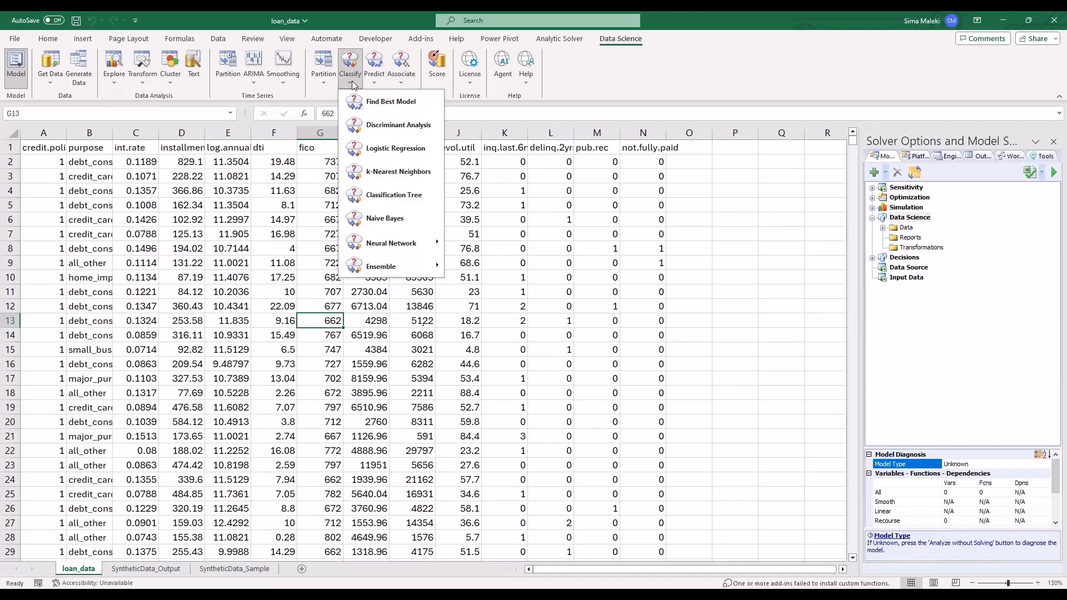
left_click(379, 194)
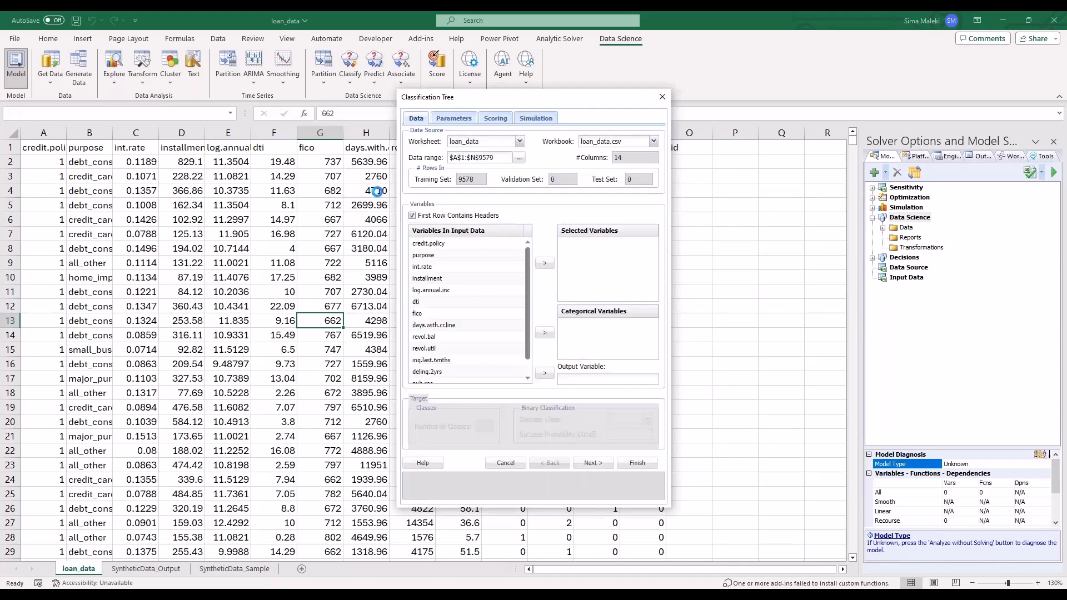
left_click_drag(527, 272, 522, 377)
left_click(544, 373)
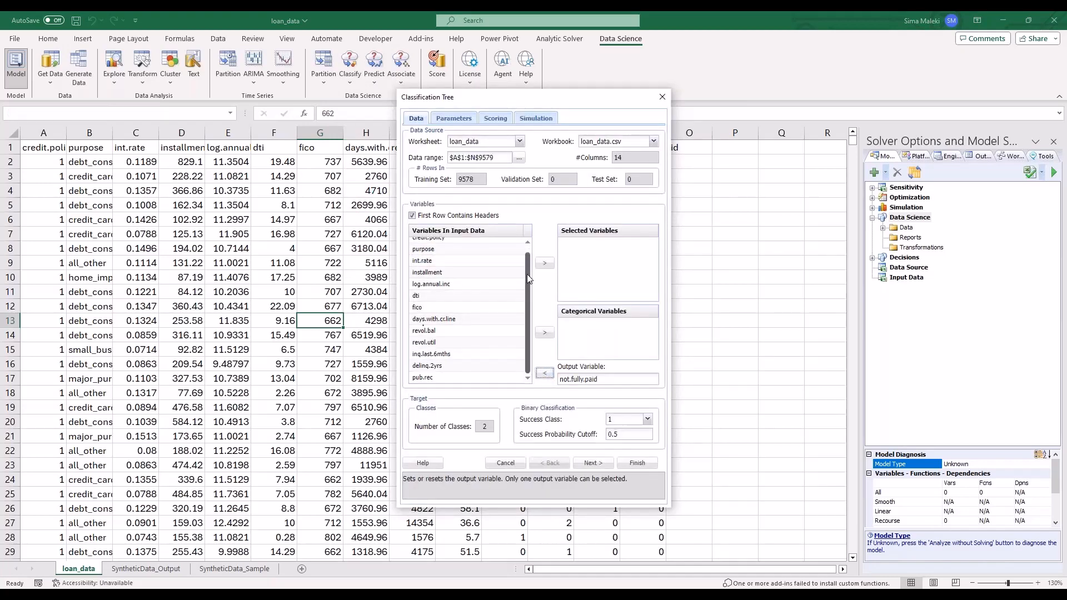
- Add int.rate through pub.rec as the selected input variables of the classification tree
left_click_drag(528, 274, 527, 263)
left_click(482, 270)
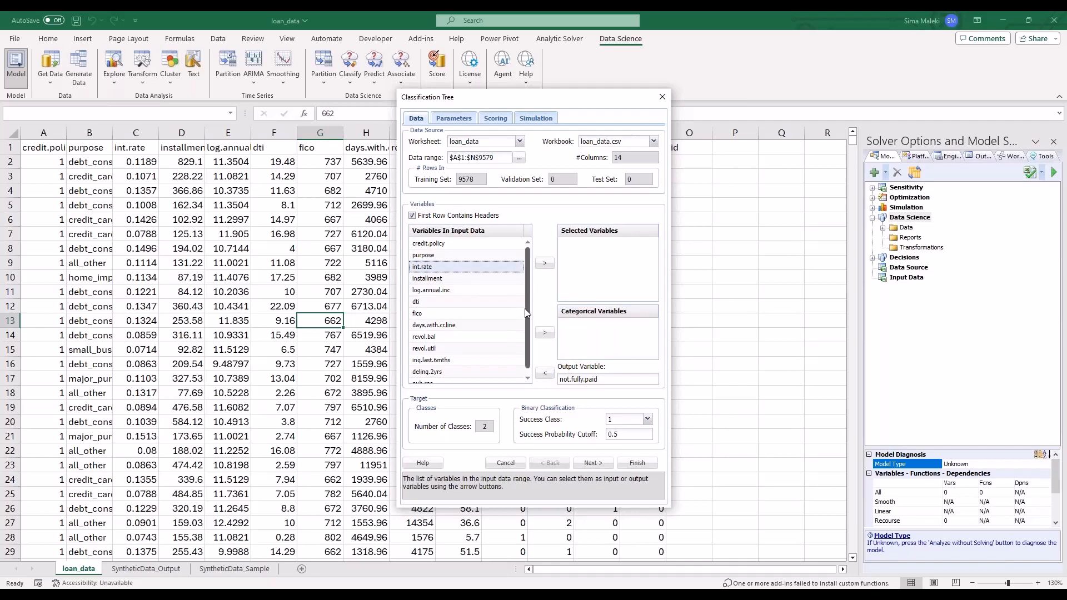
left_click_drag(527, 310, 524, 383)
left_click(500, 378, "shift")
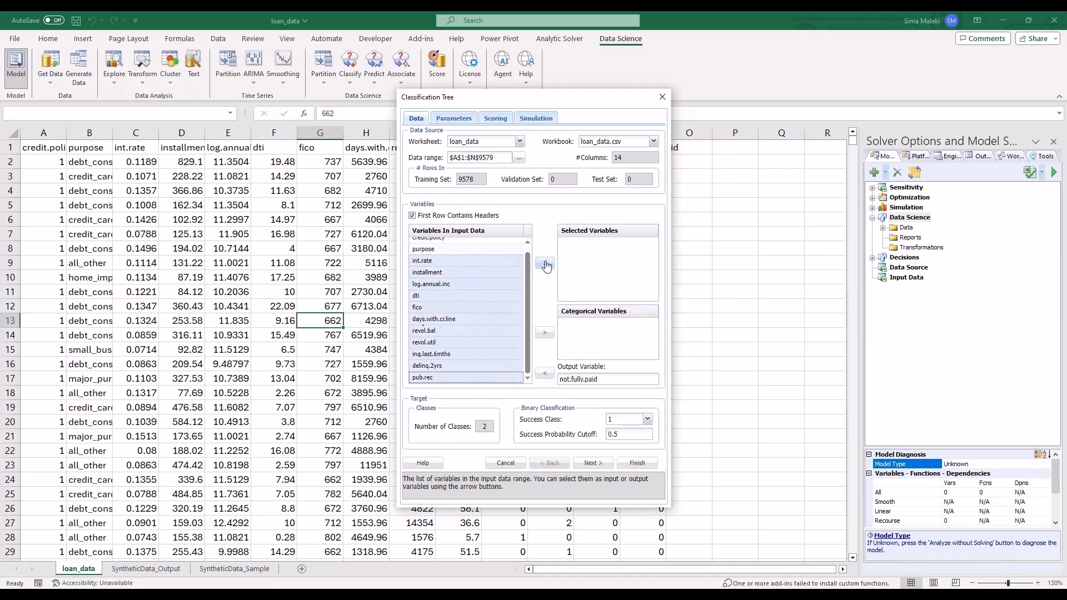
left_click(545, 263)
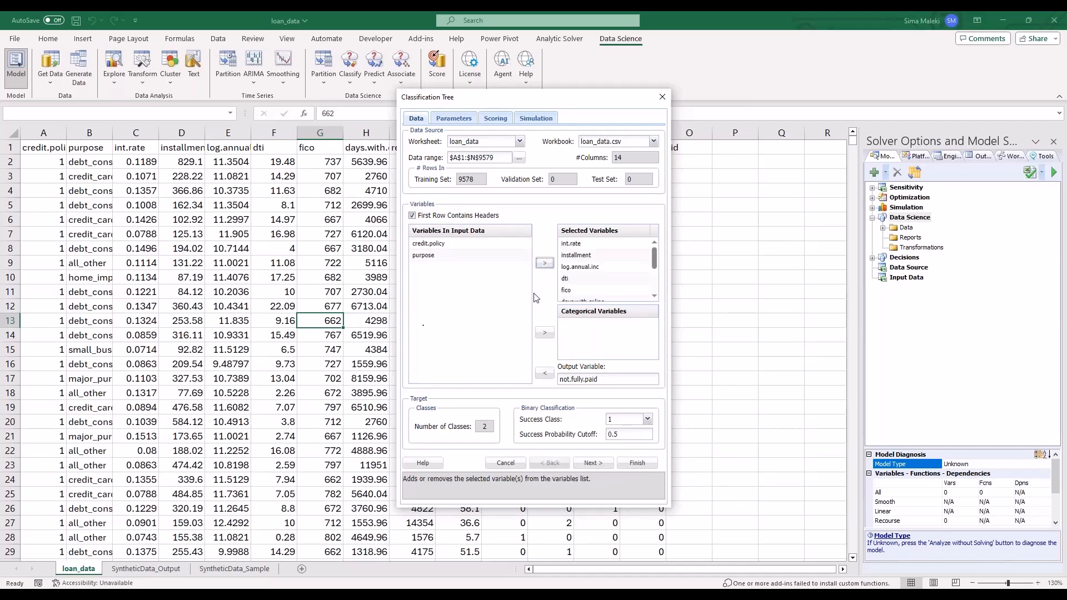
- Partition the data randomly with the automatic 60% training and 40% validation split, and enable pruning using the validation set
left_click(593, 463)
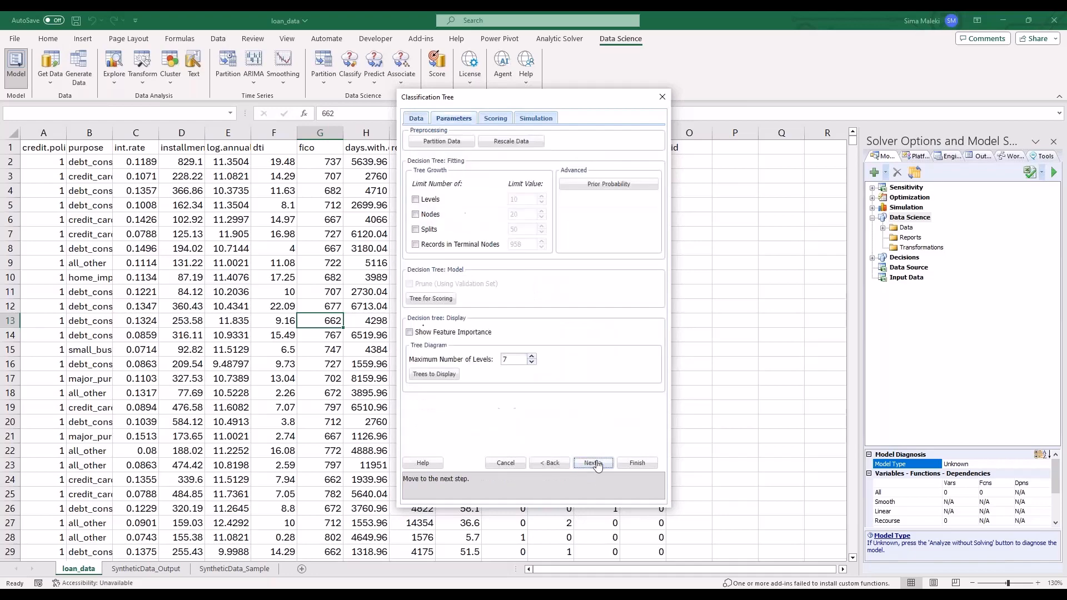
left_click(433, 142)
left_click(512, 256)
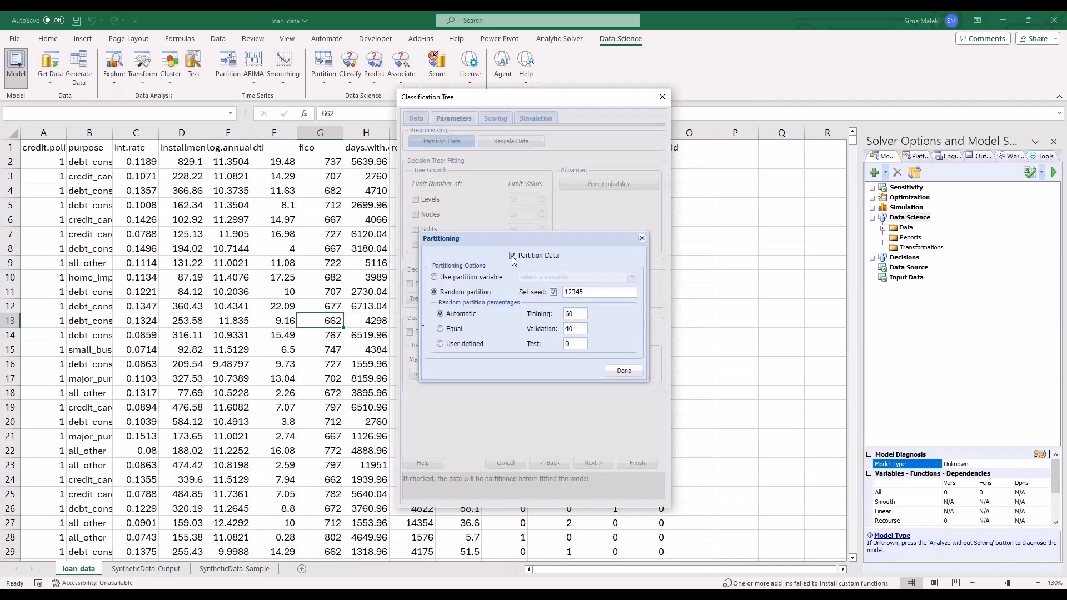
left_click(614, 372)
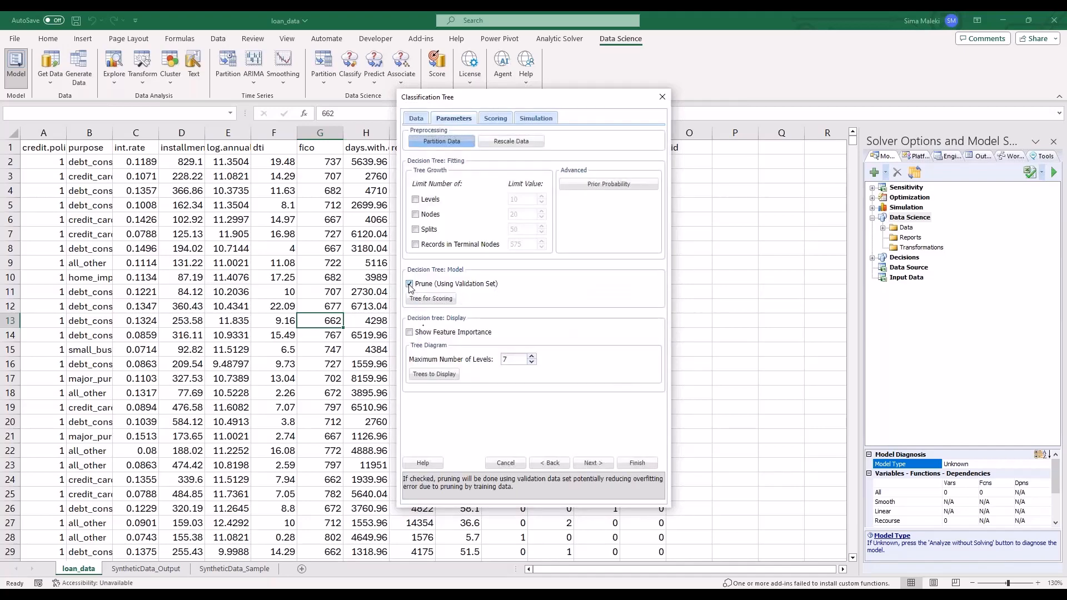
- Choose the Best Pruned tree for scoring and the Fully Grown tree for display
left_click(426, 297)
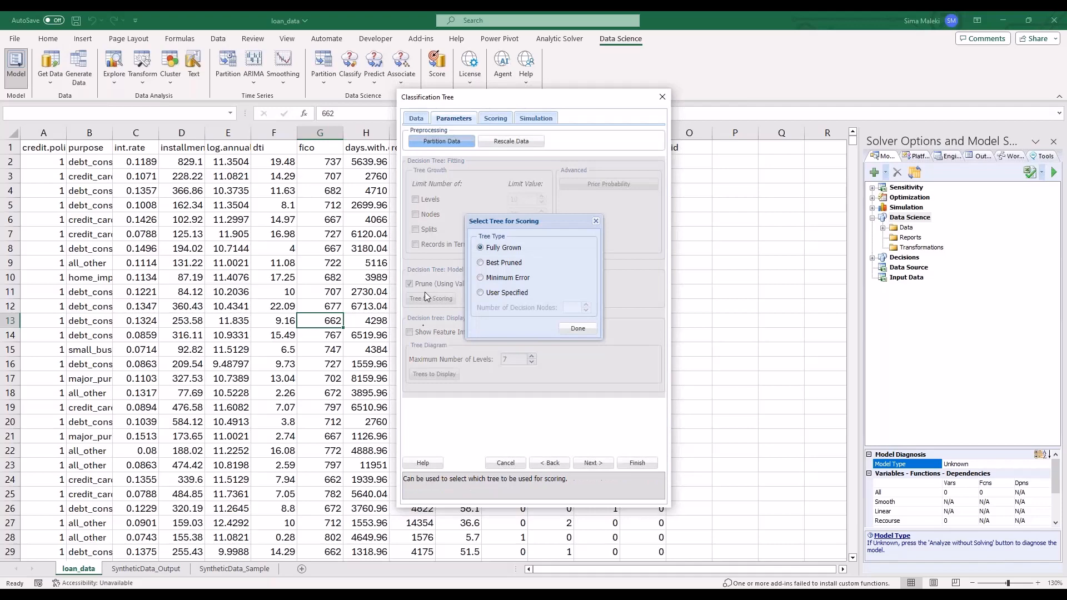
left_click(481, 263)
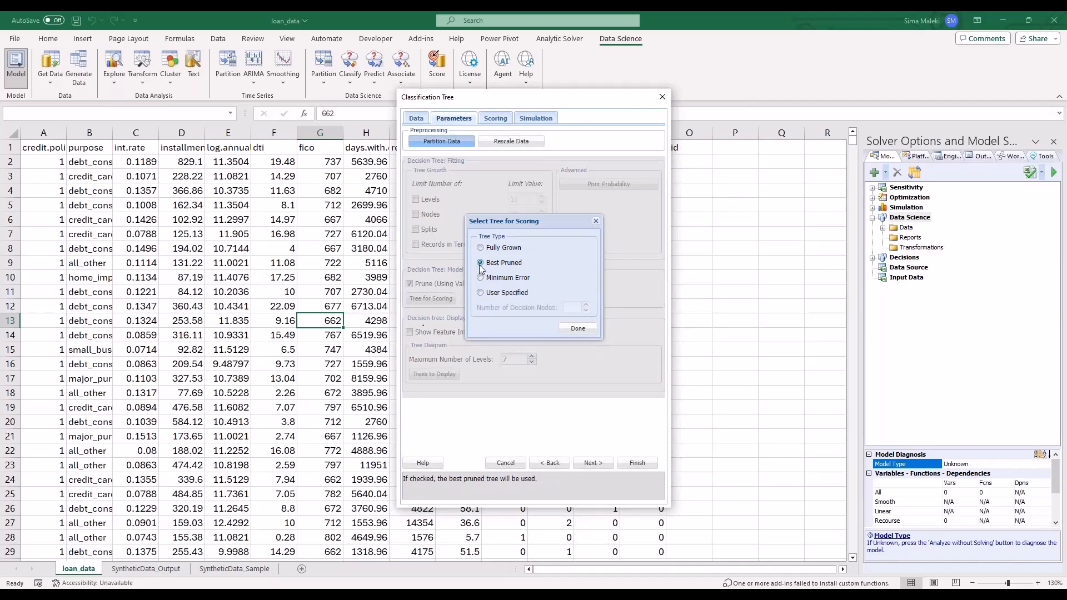
left_click(575, 330)
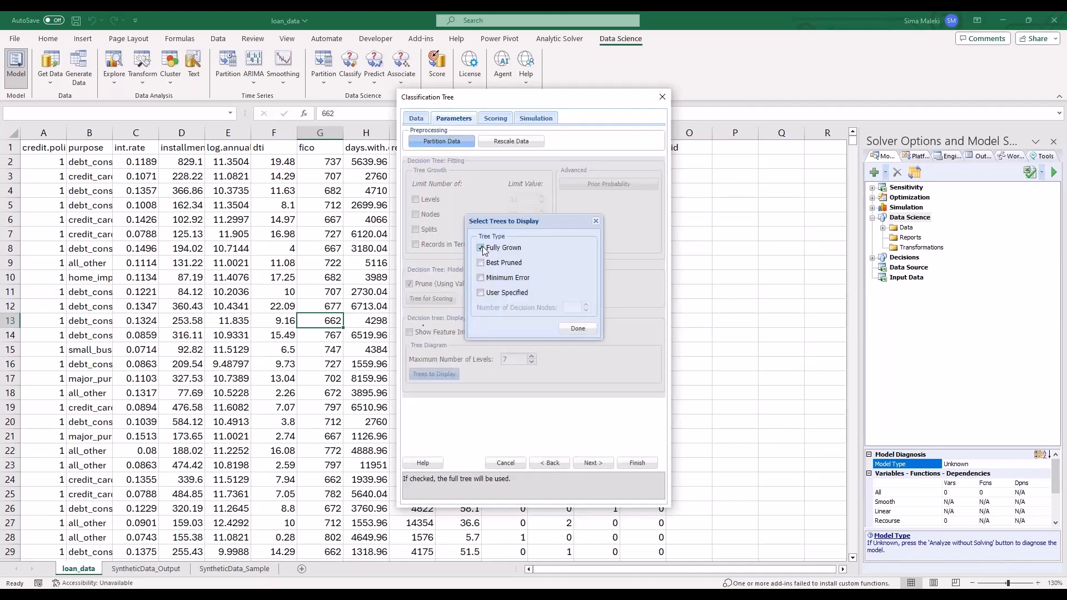
left_click(578, 329)
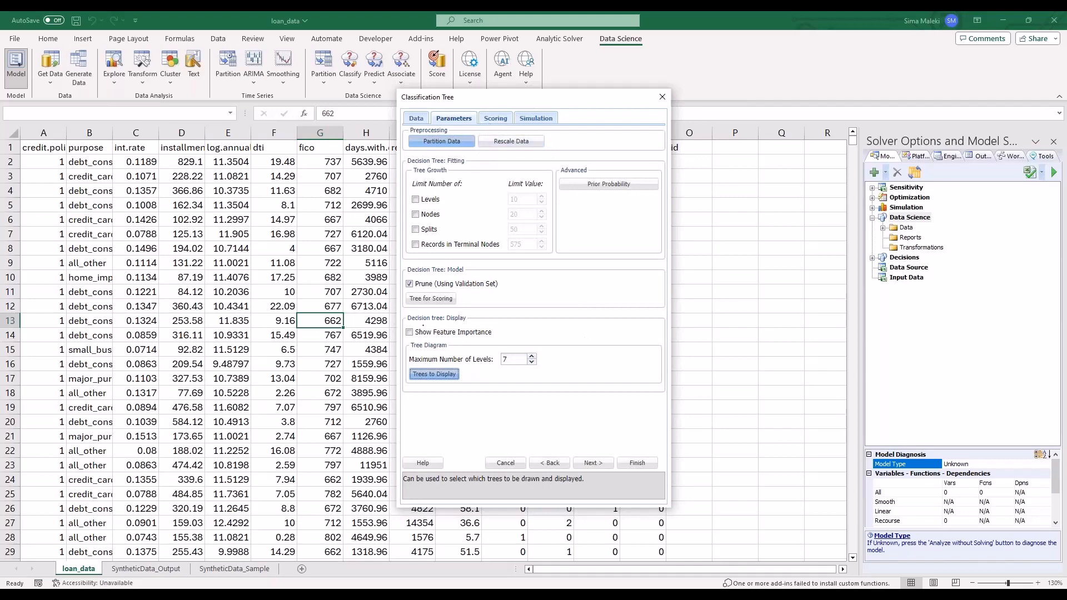
left_click(496, 119)
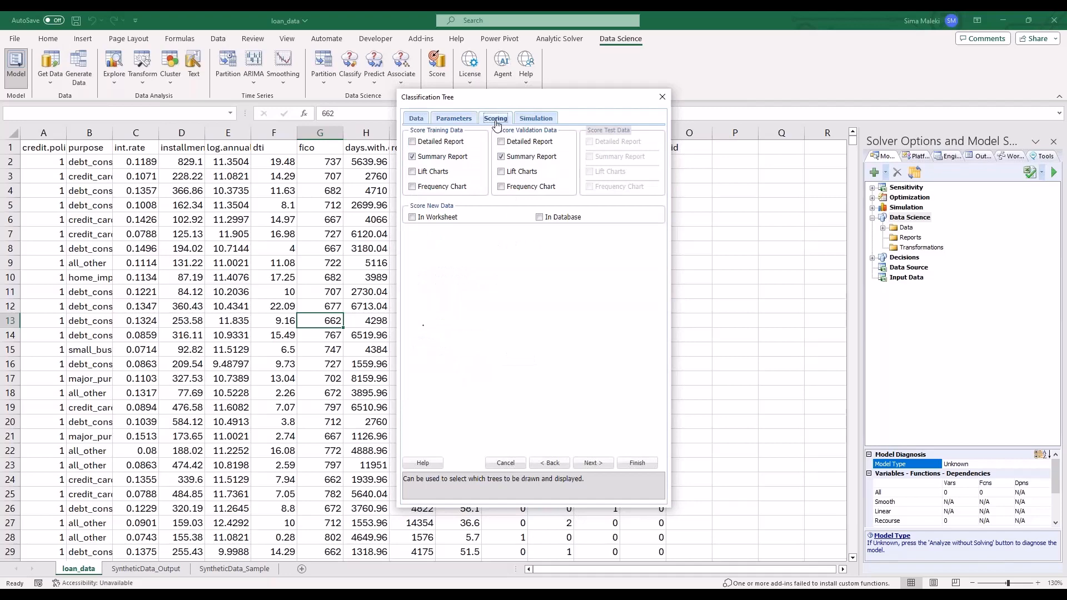
left_click(526, 120)
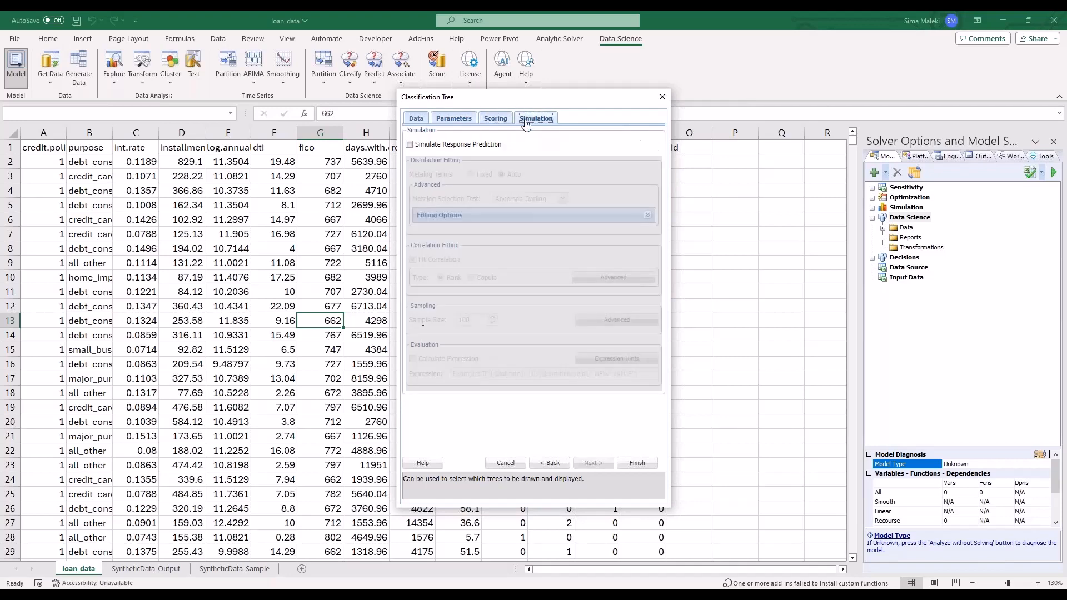
left_click(411, 145)
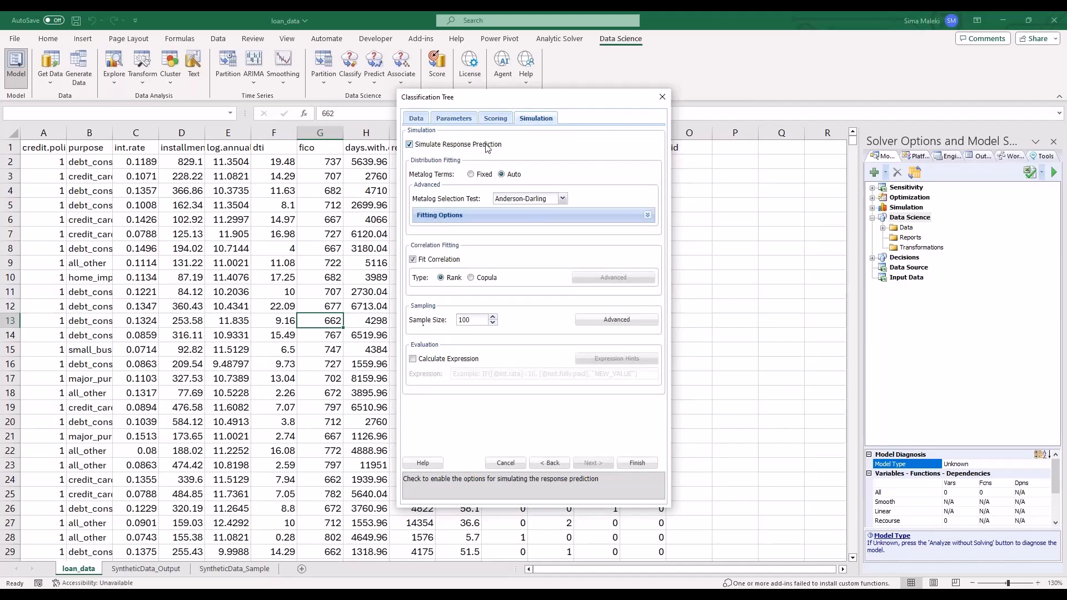
left_click(413, 359)
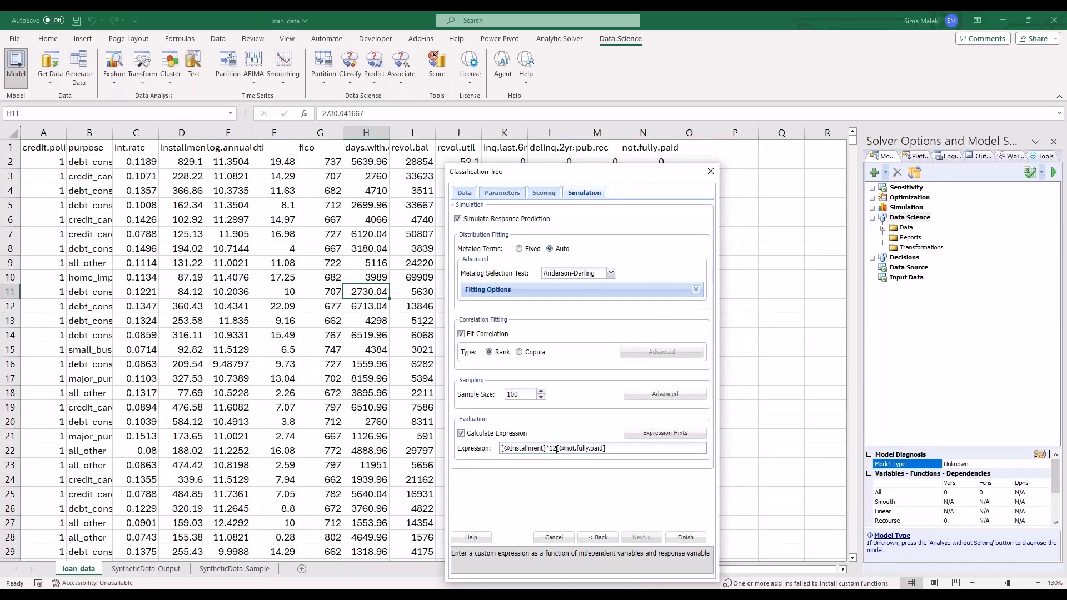
type("*")
left_click(687, 537)
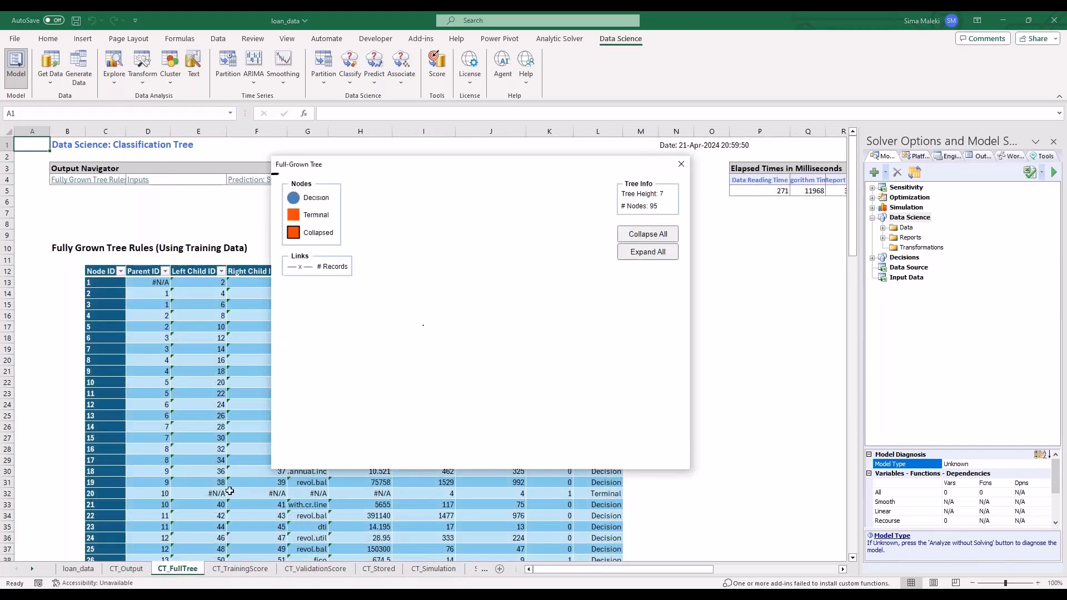
- Examine the full-grown tree diagram, close it and open the stored PMML model output
mouse_move(492, 225)
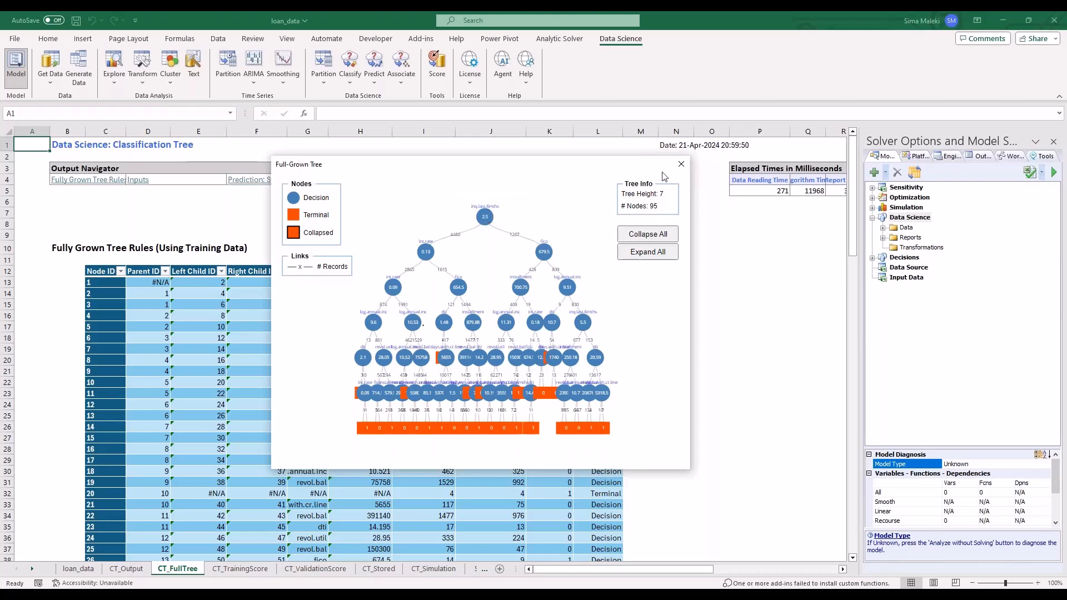
left_click(681, 164)
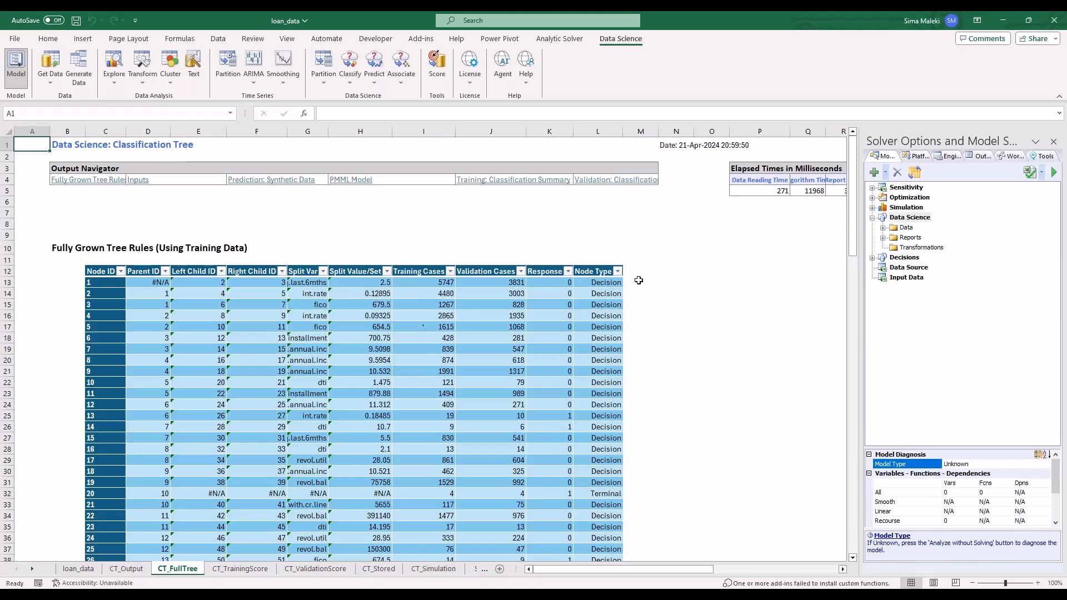
left_click(351, 180)
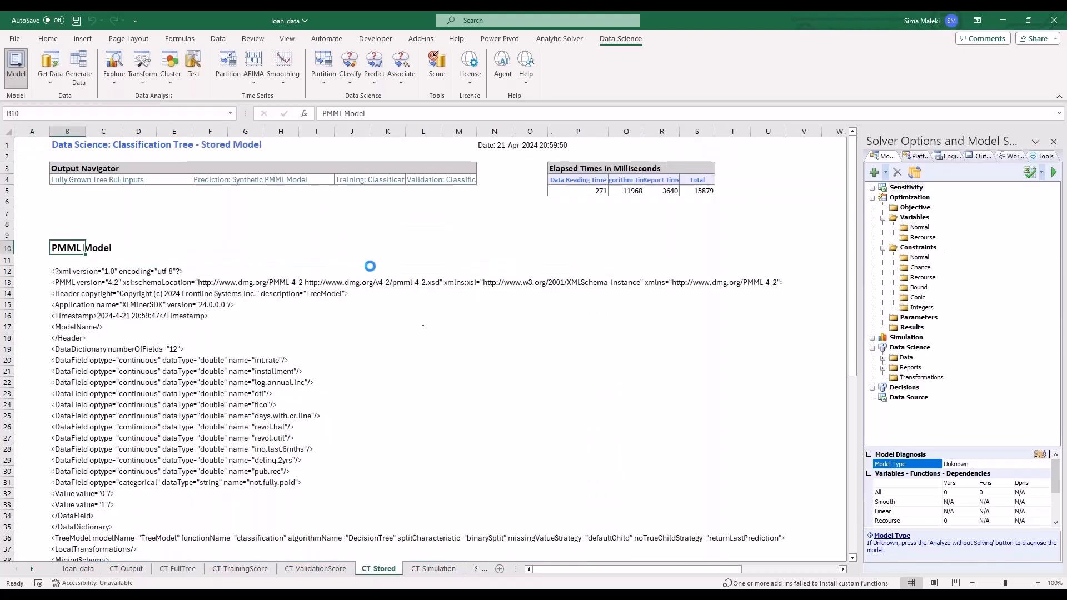
- Open the Prediction: Synthetic Data output and add Prediction (Training) to the not.fully.paid frequency chart for comparison with the simulation
left_click(216, 181)
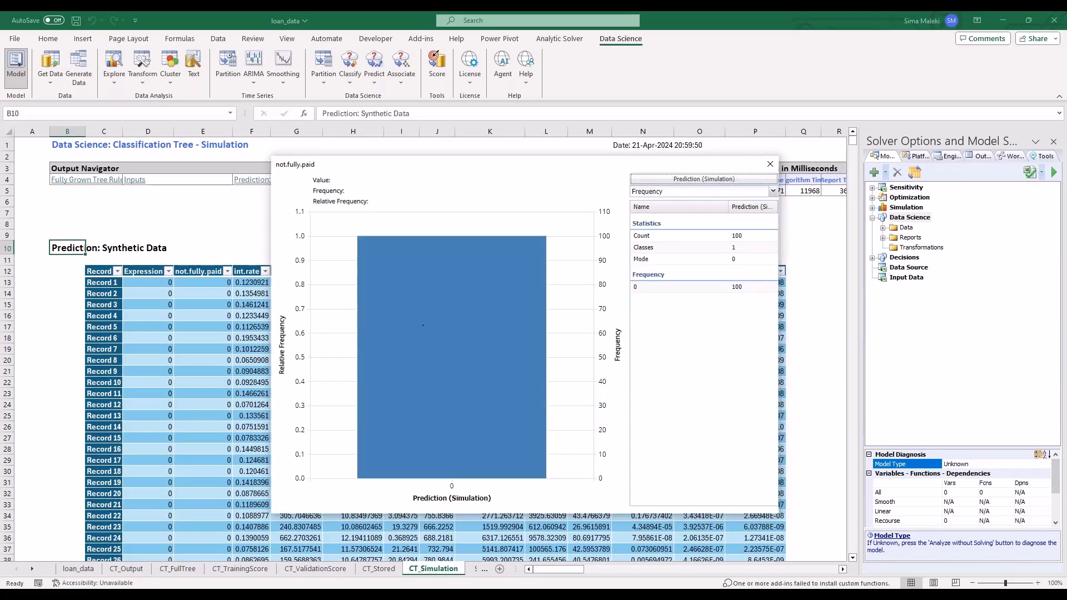
left_click(755, 180)
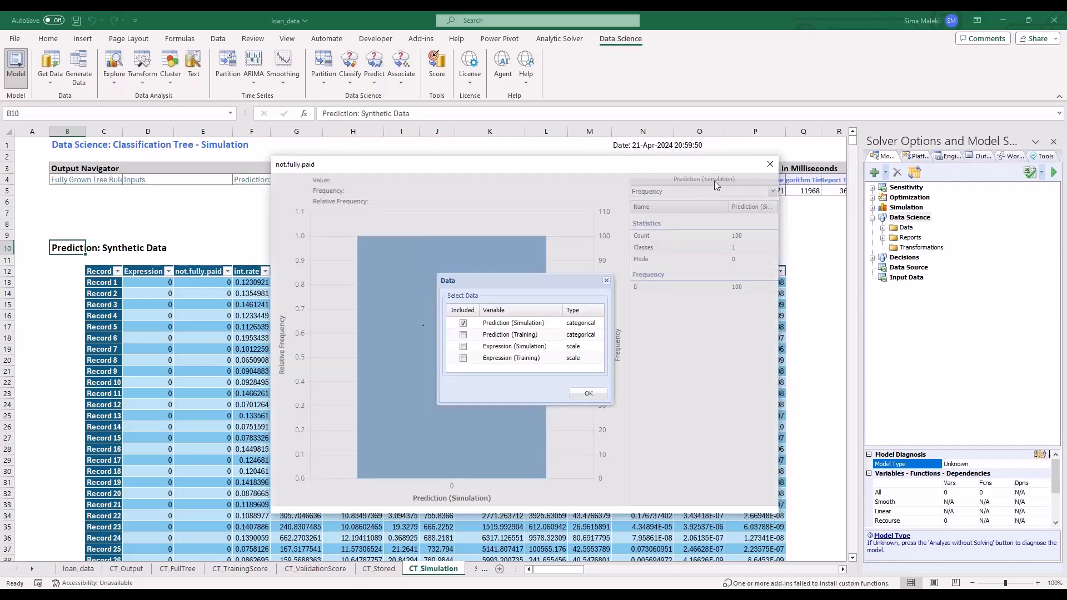
left_click(463, 335)
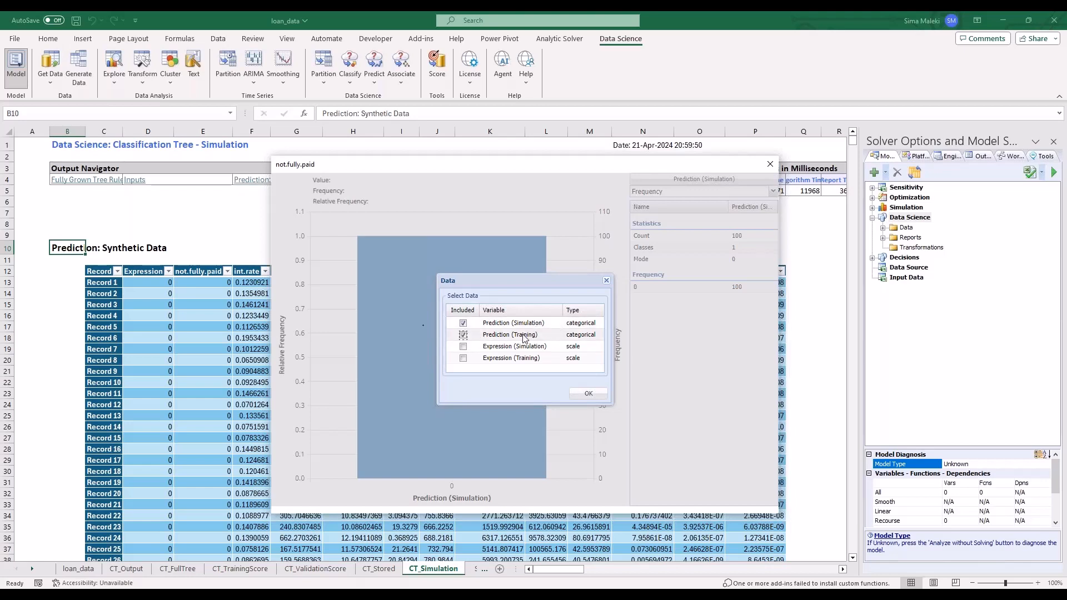
left_click(589, 393)
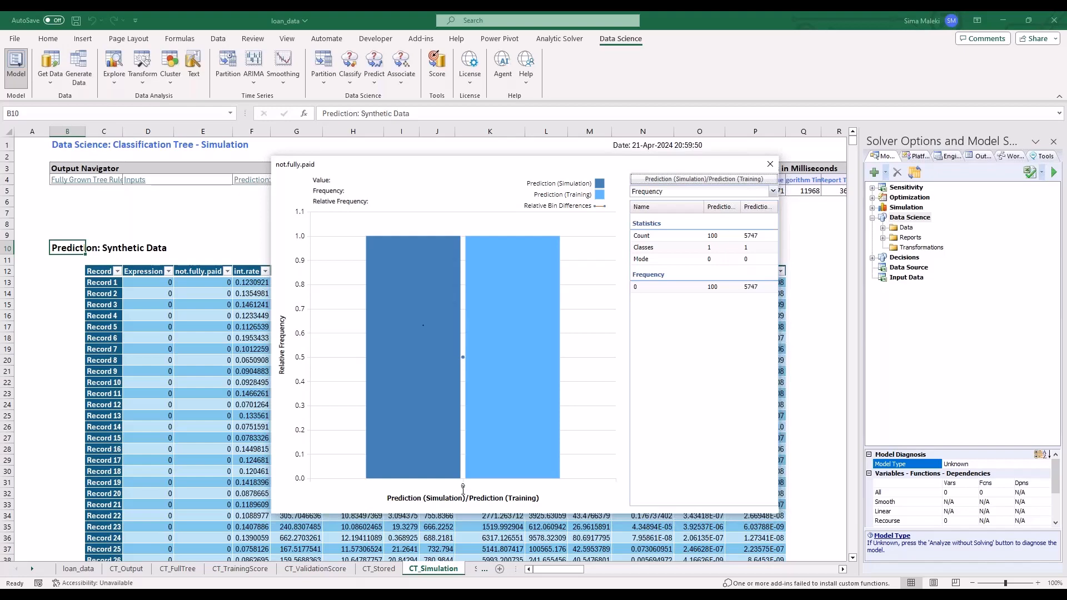
key("alt+Tab")
key("Right")
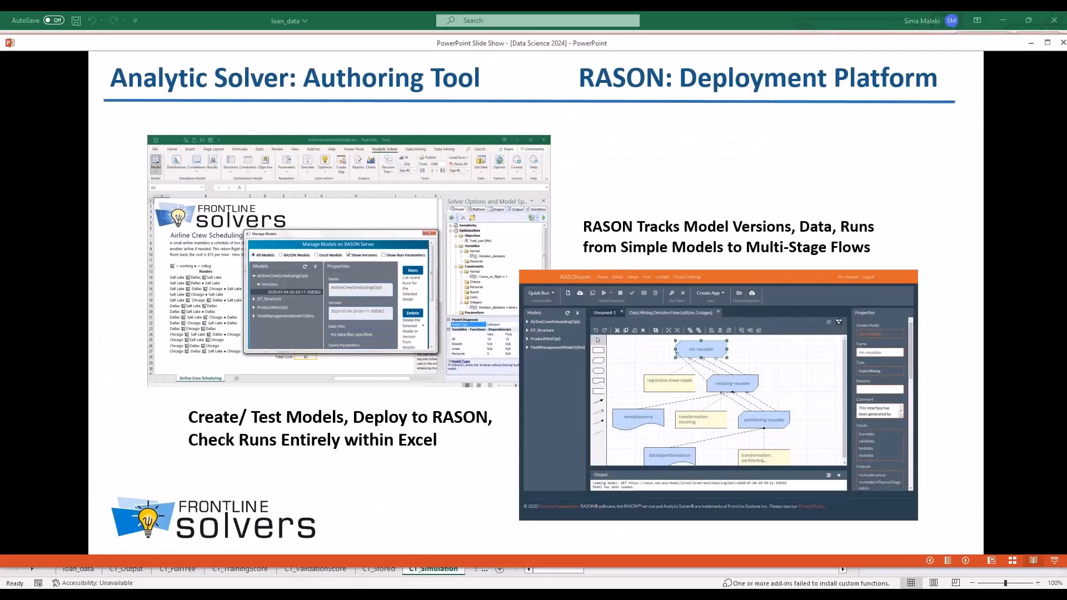
key("Right")
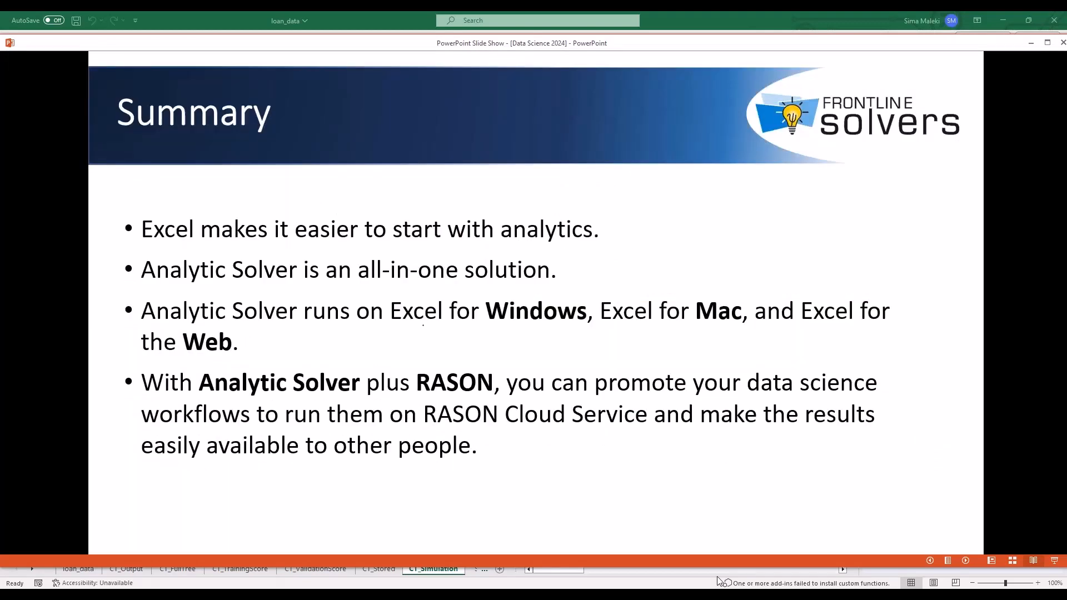